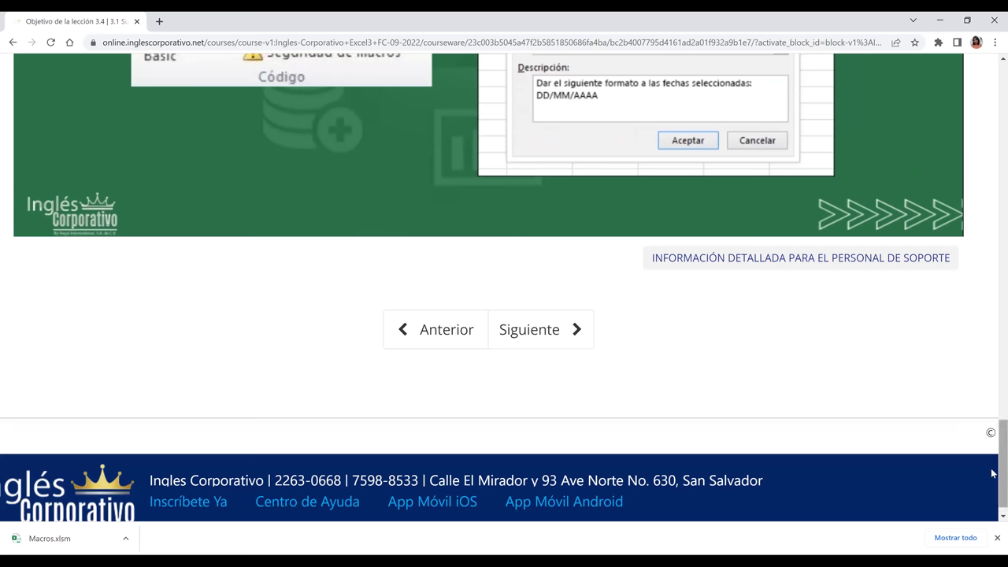
Step: Advance to the Introducción a Macros lesson, dismiss the download notice and play its embedded video
{"action": "scroll", "coordinate": [993, 475], "scroll_direction": "down", "scroll_amount": 1}
{"action": "left_click", "coordinate": [551, 314]}
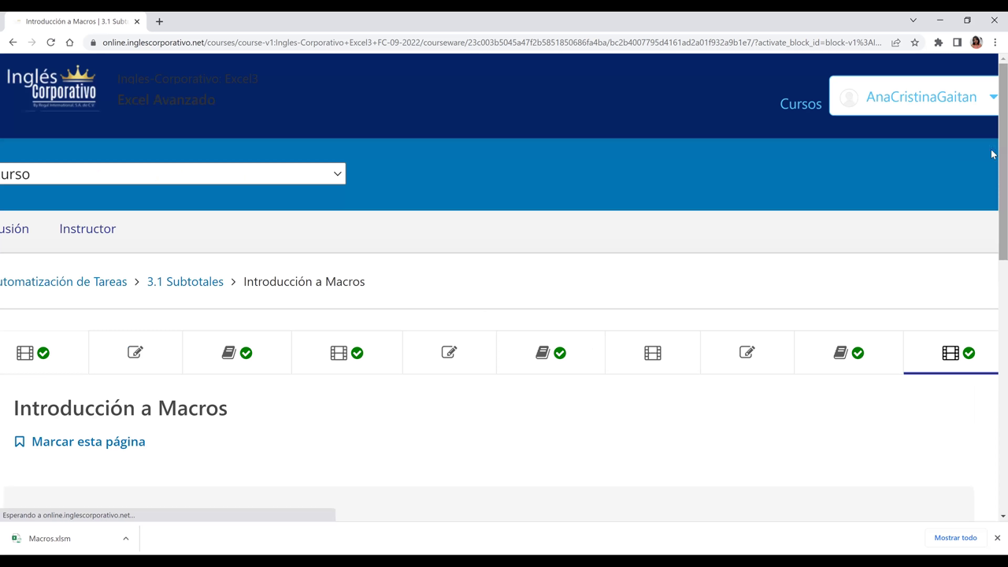
{"action": "scroll", "coordinate": [993, 236], "scroll_direction": "down", "scroll_amount": 5}
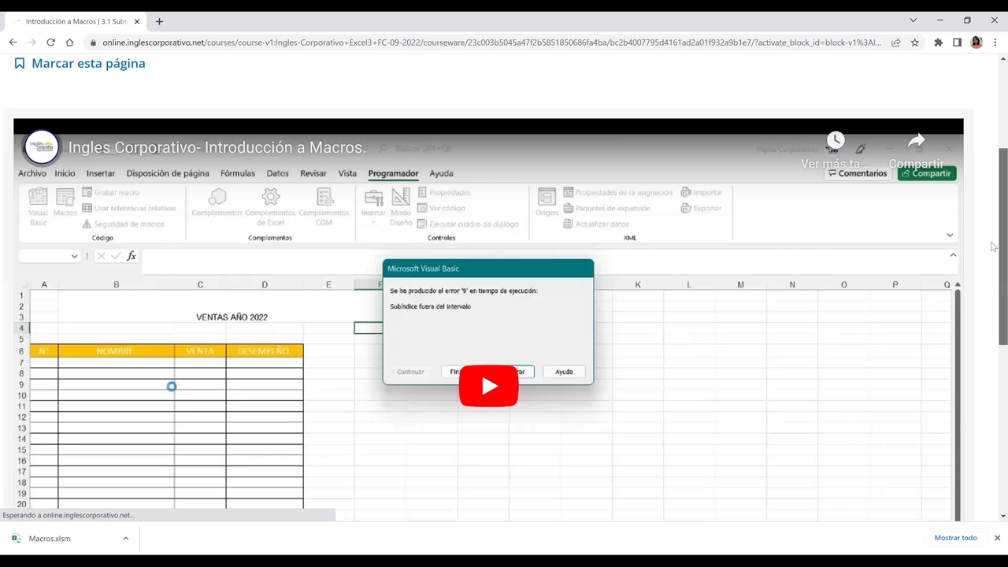
{"action": "scroll", "coordinate": [421, 84], "scroll_direction": "down", "scroll_amount": 1}
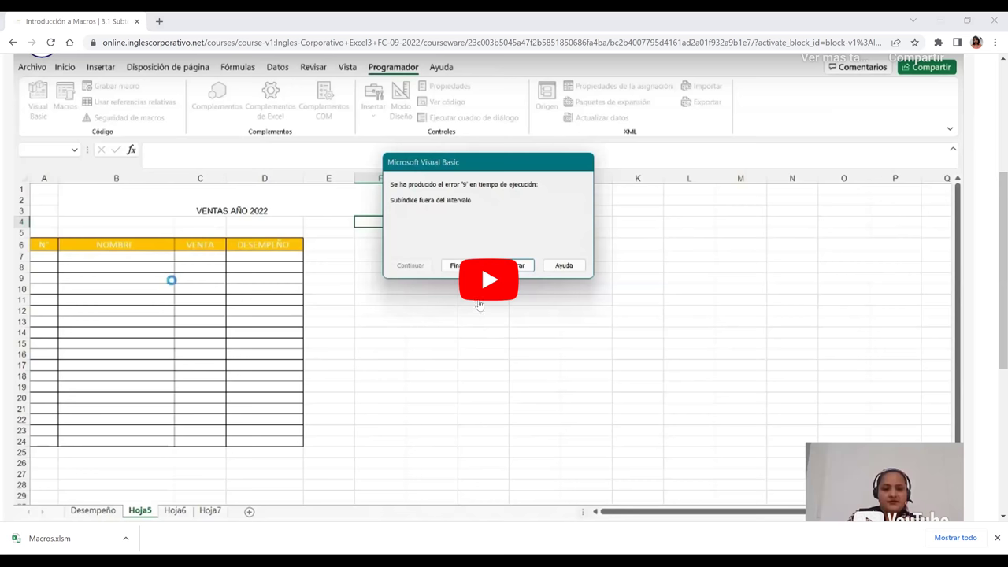
{"action": "left_click", "coordinate": [996, 538]}
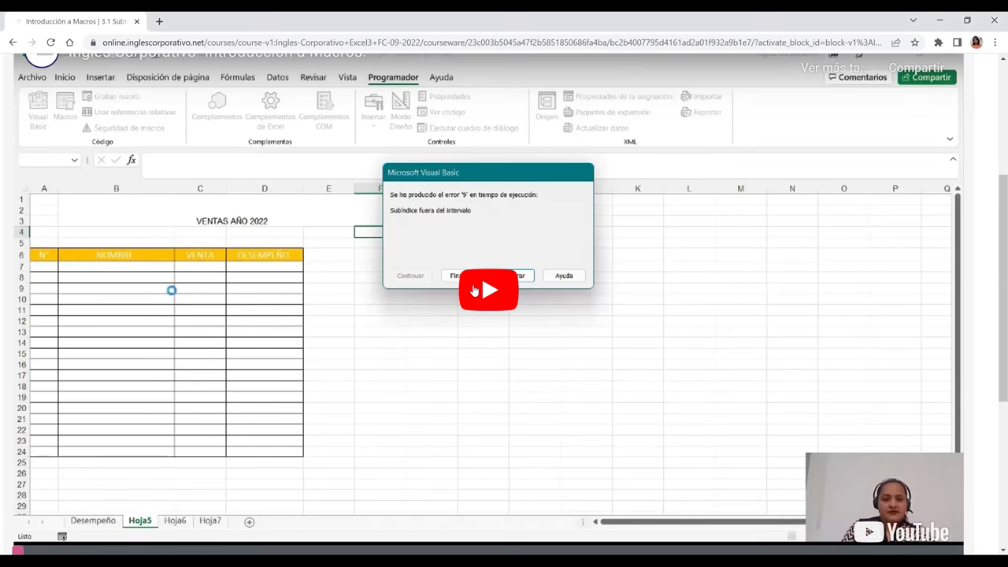
{"action": "left_click", "coordinate": [474, 291]}
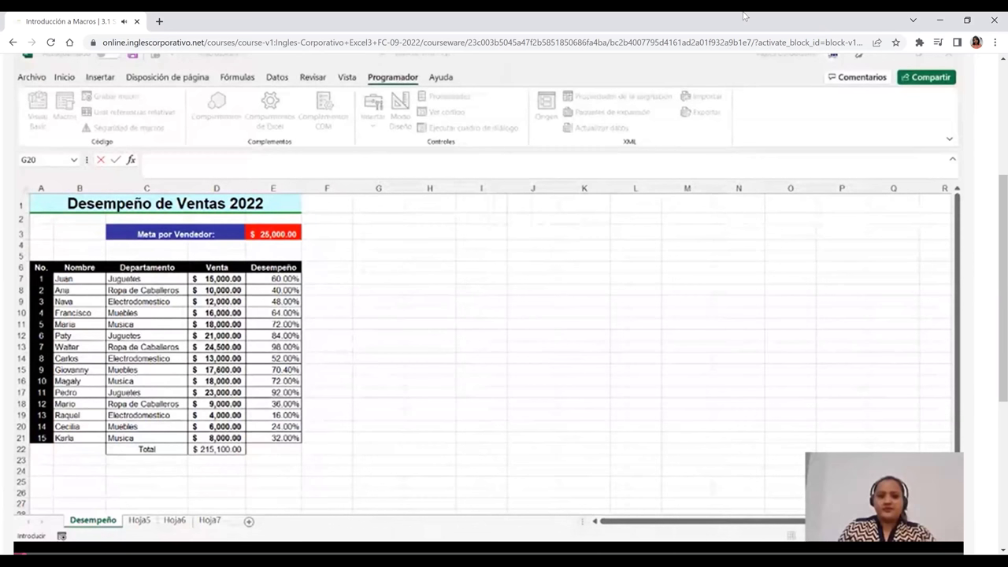
Step: Maximize the browser window again and pause the lesson video at 0:39
{"action": "left_click_drag", "start_coordinate": [6, 236], "coordinate": [246, 234]}
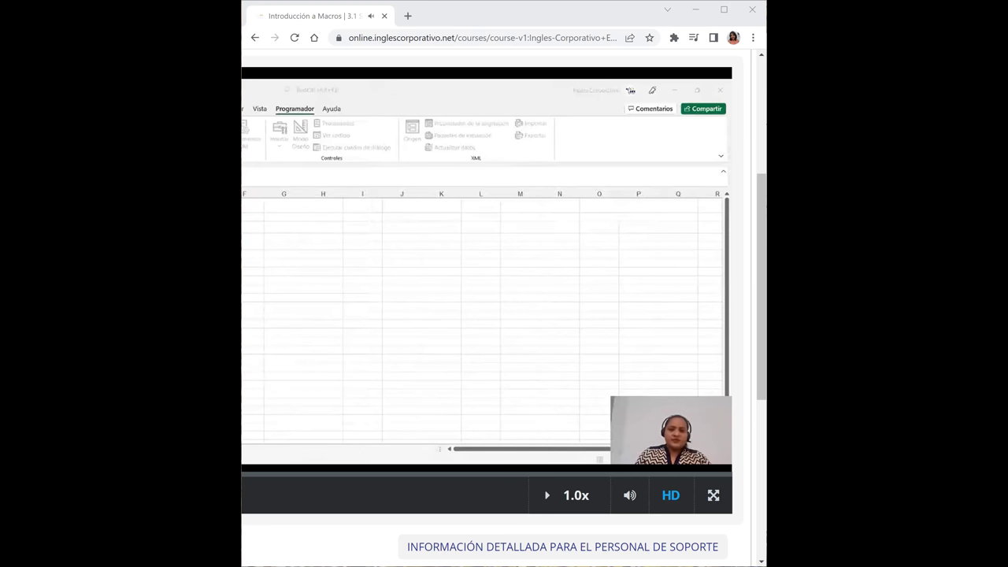
{"action": "key", "text": "alt+Tab"}
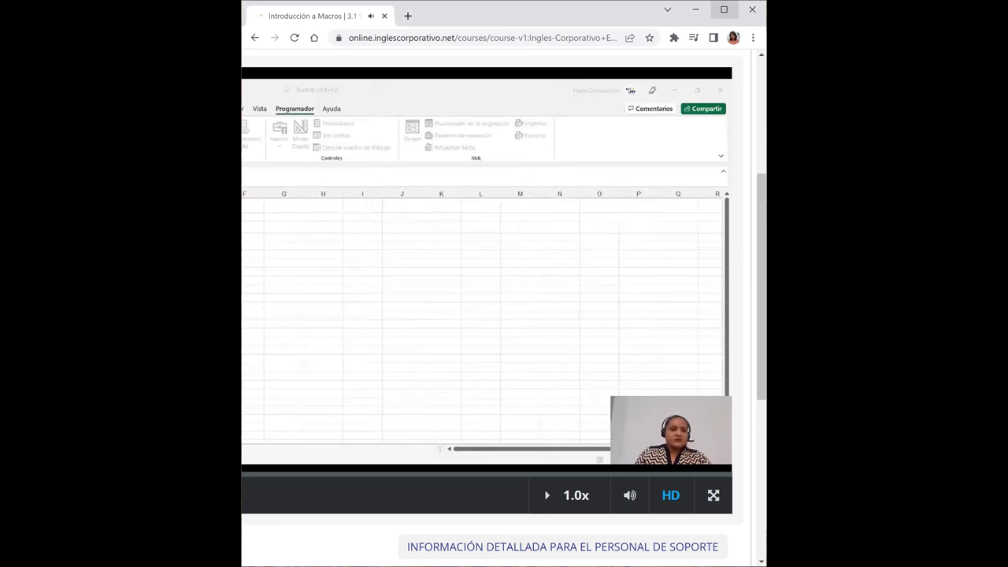
{"action": "left_click", "coordinate": [724, 9]}
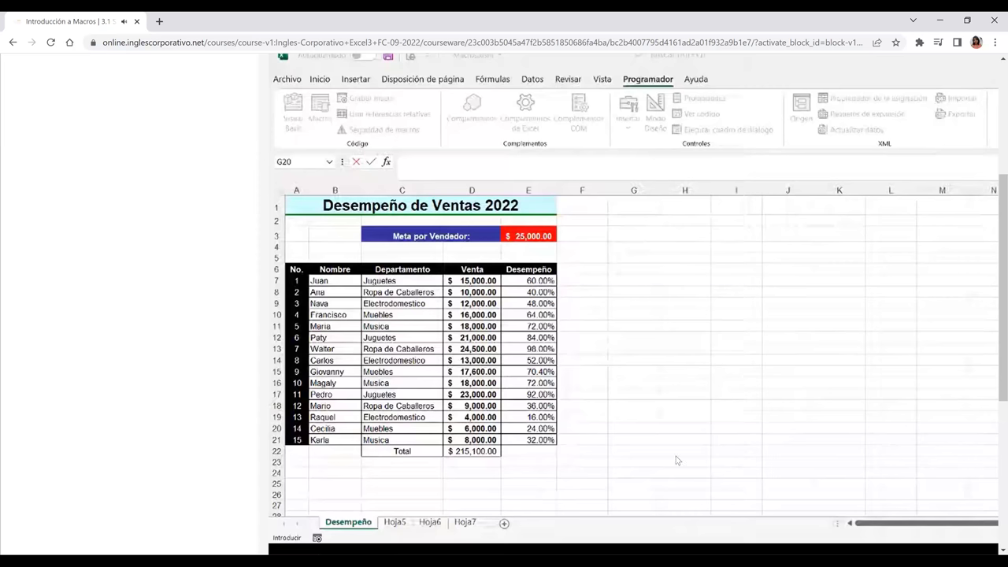
{"action": "mouse_move", "coordinate": [418, 541]}
{"action": "left_click", "coordinate": [632, 366]}
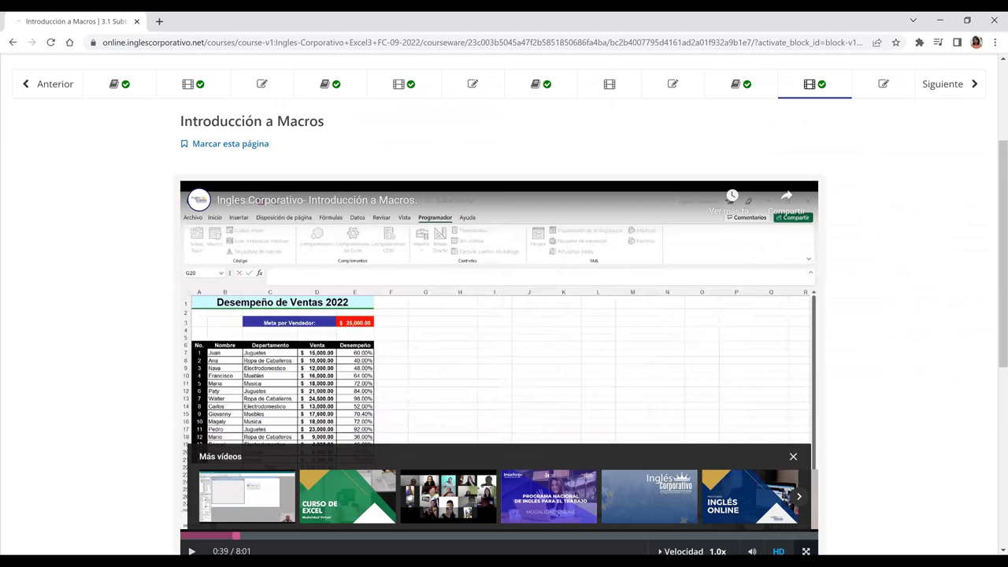
Step: Switch the Introducción a Macros video to full screen and let it play to 2:20
{"action": "double_click", "coordinate": [551, 229]}
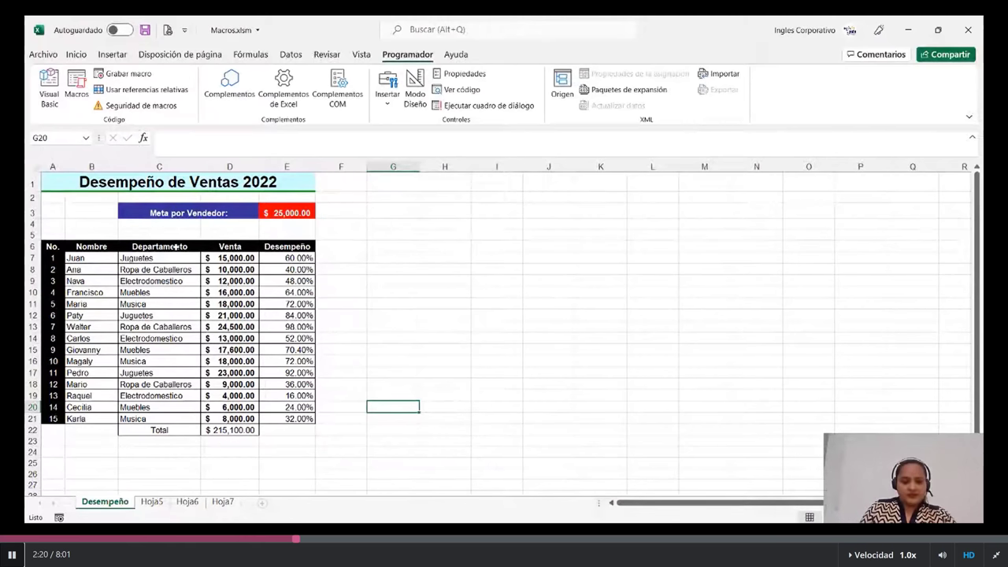
{"action": "left_click", "coordinate": [155, 508]}
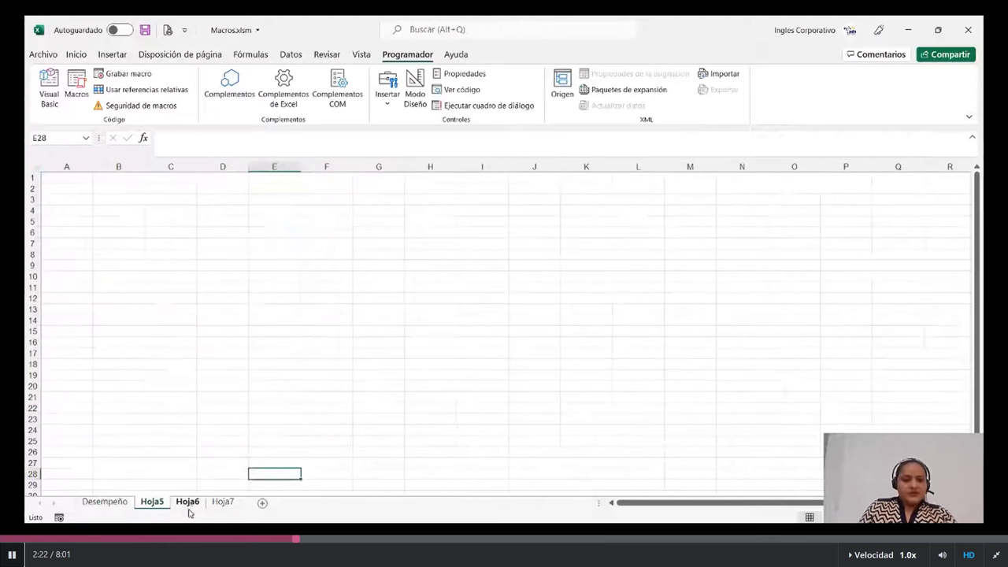
{"action": "left_click", "coordinate": [189, 510]}
{"action": "left_click", "coordinate": [224, 508]}
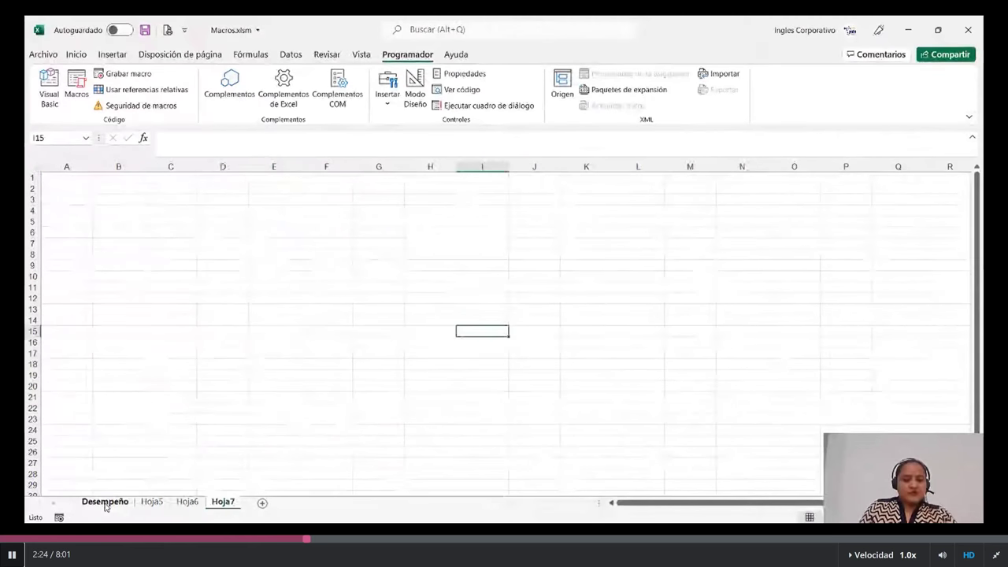
{"action": "left_click", "coordinate": [105, 504]}
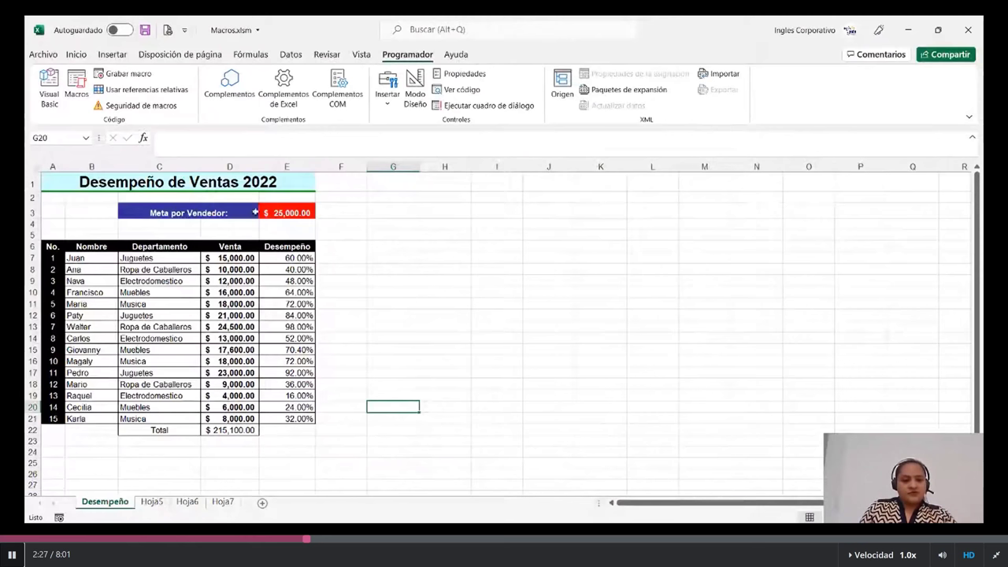
{"action": "left_click", "coordinate": [154, 504]}
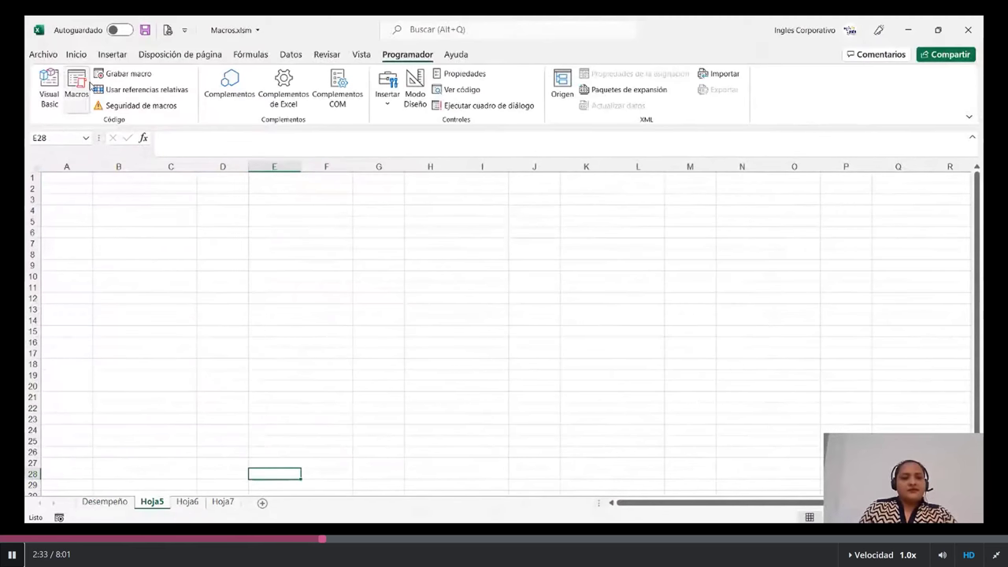
{"action": "left_click", "coordinate": [78, 83]}
{"action": "left_click", "coordinate": [766, 109]}
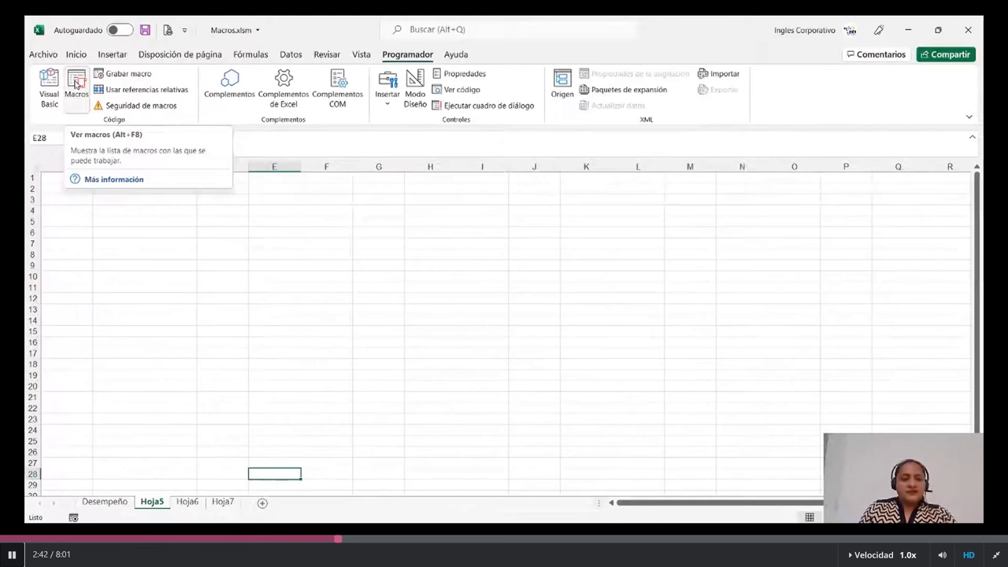
Step: Run the DESEMPEÑO macro on Hoja5 and end it at the runtime error with Finalizar
{"action": "left_click", "coordinate": [76, 84]}
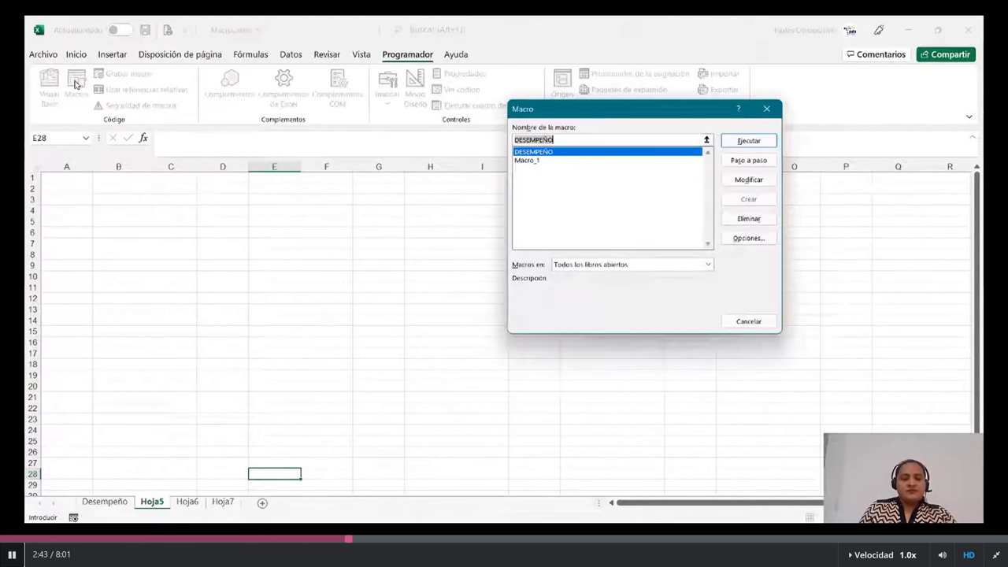
{"action": "left_click_drag", "start_coordinate": [682, 111], "coordinate": [672, 124]}
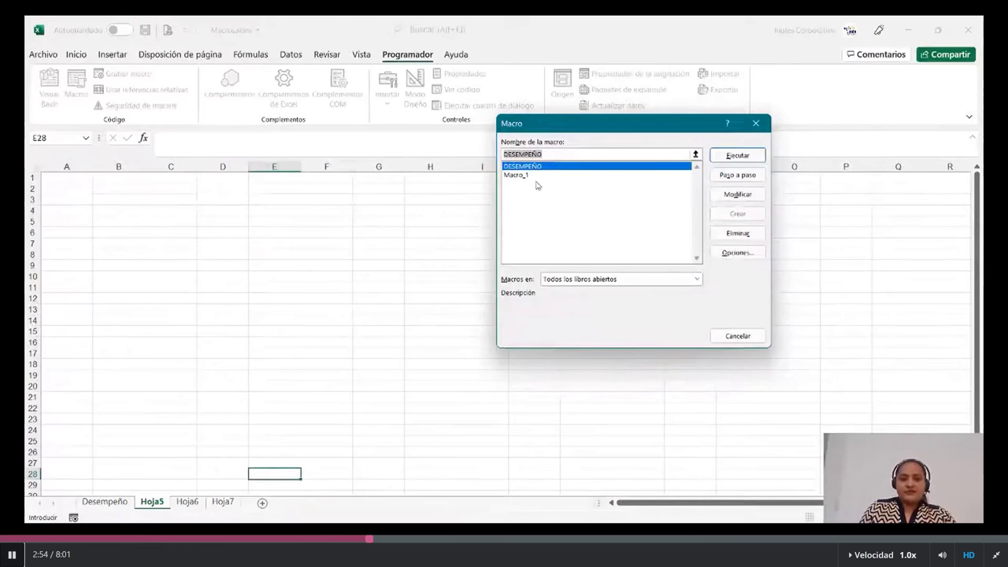
{"action": "left_click", "coordinate": [745, 158]}
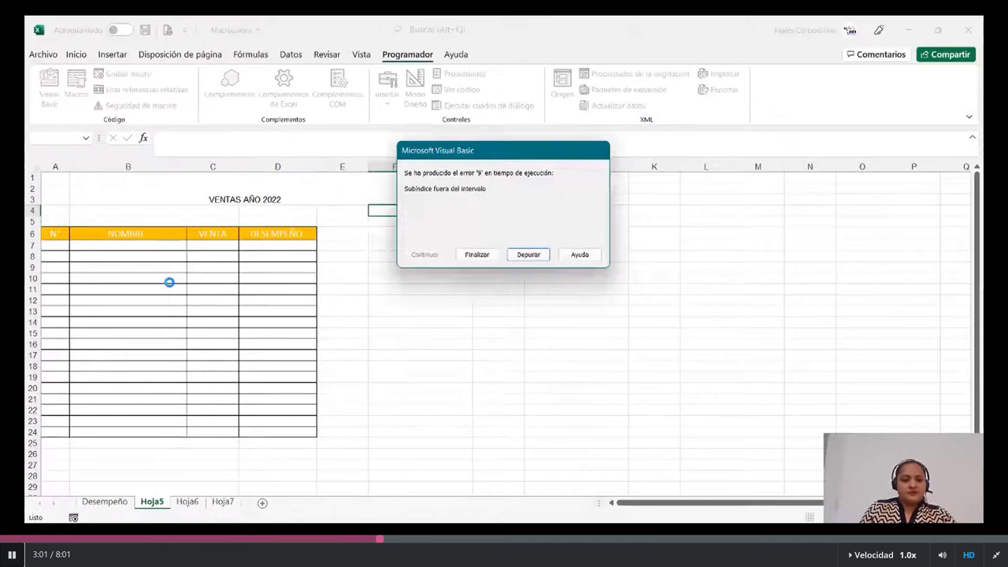
{"action": "left_click_drag", "start_coordinate": [514, 153], "coordinate": [558, 160]}
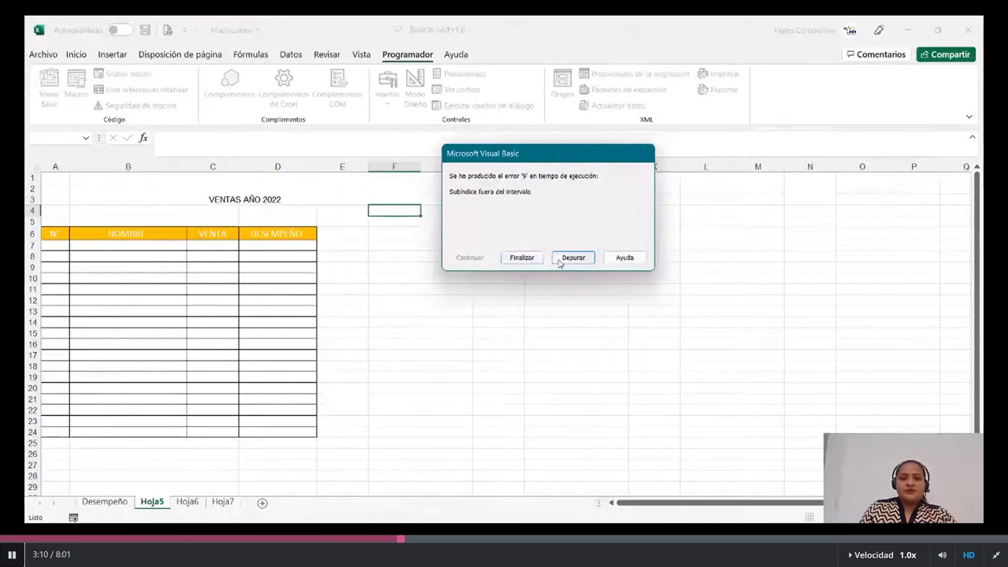
{"action": "left_click", "coordinate": [530, 260]}
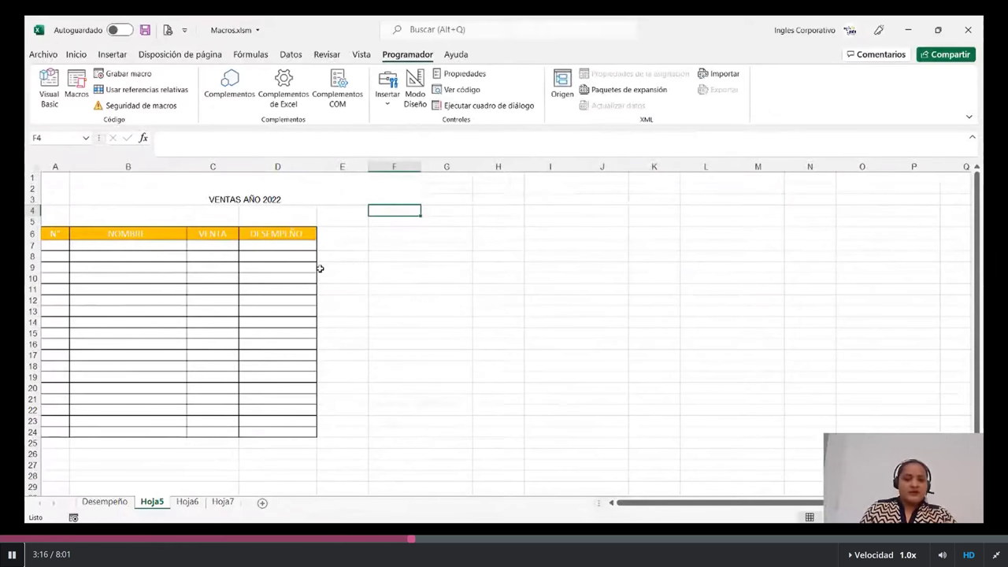
Step: Run Macro_1 on empty Hoja6 to build the DESEMPEÑO template, then view the Desempeño sheet
{"action": "left_click", "coordinate": [189, 502]}
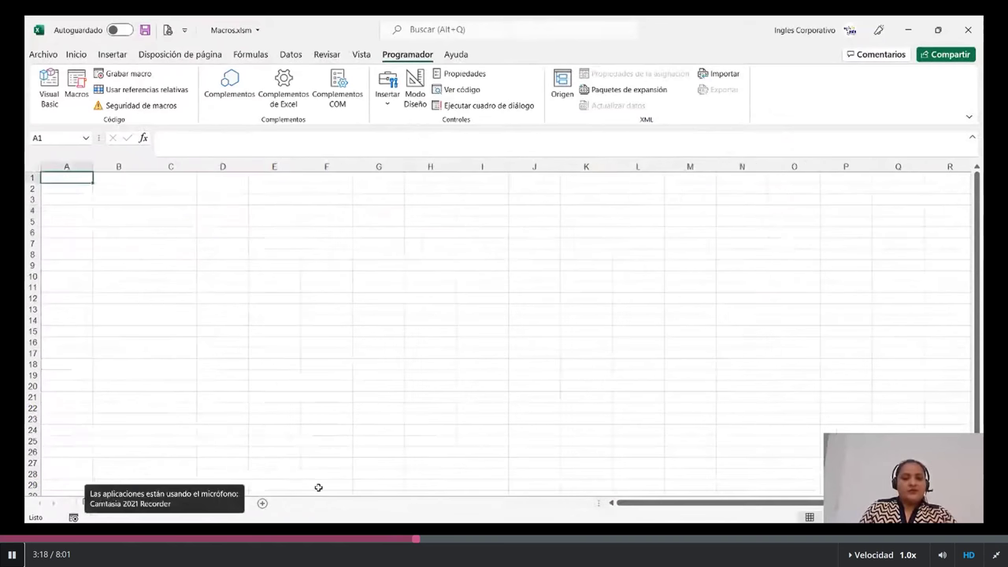
{"action": "left_click", "coordinate": [378, 429]}
{"action": "left_click", "coordinate": [80, 88]}
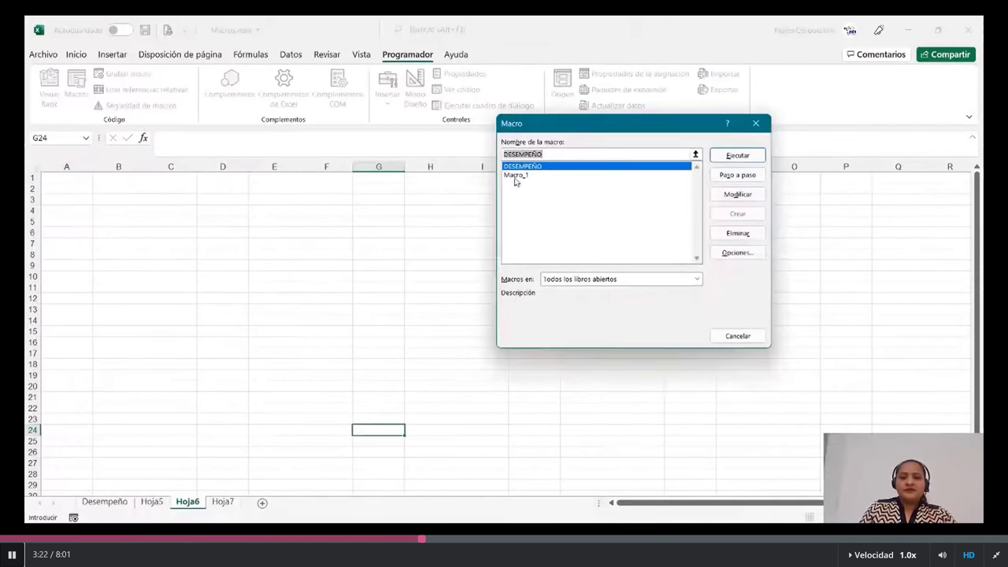
{"action": "left_click", "coordinate": [516, 176]}
{"action": "left_click_drag", "start_coordinate": [595, 132], "coordinate": [575, 137]}
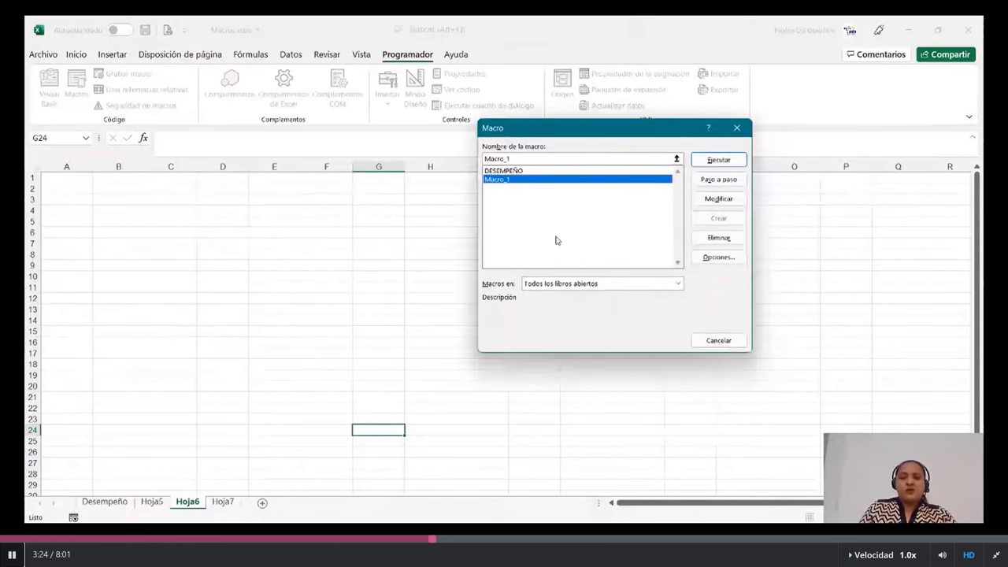
{"action": "left_click", "coordinate": [718, 160]}
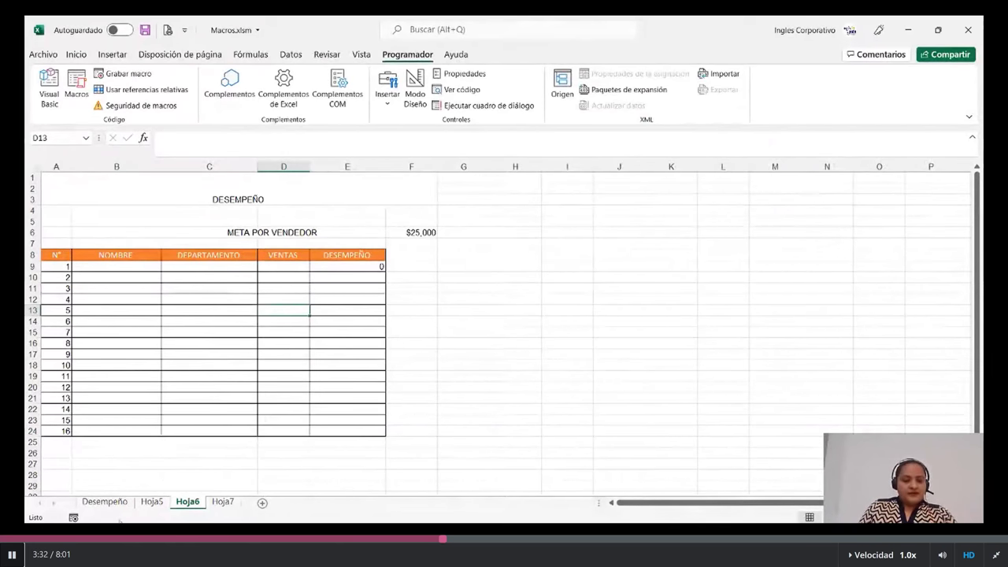
{"action": "left_click", "coordinate": [111, 502]}
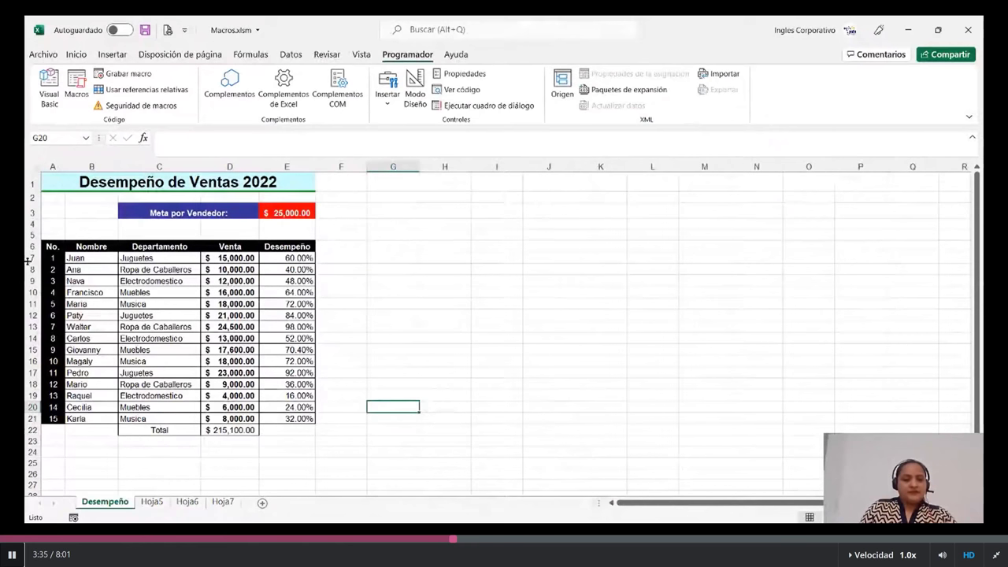
Step: On Hoja6, inspect the DESEMPEÑO title, the $25,000 goal in F6 and E9's =(D9*100%)/F6 formula
{"action": "left_click", "coordinate": [219, 506]}
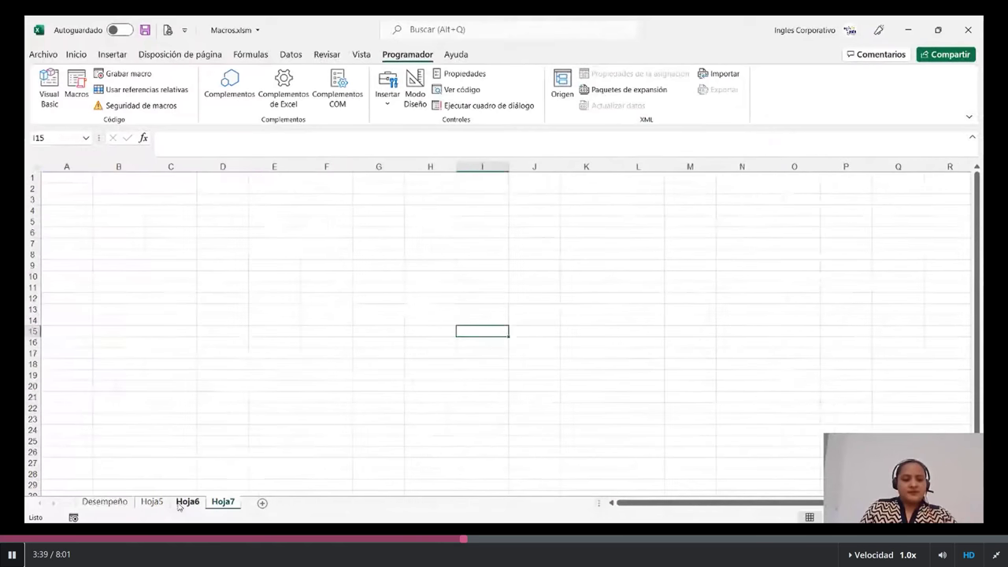
{"action": "left_click", "coordinate": [186, 504]}
{"action": "left_click", "coordinate": [301, 184]}
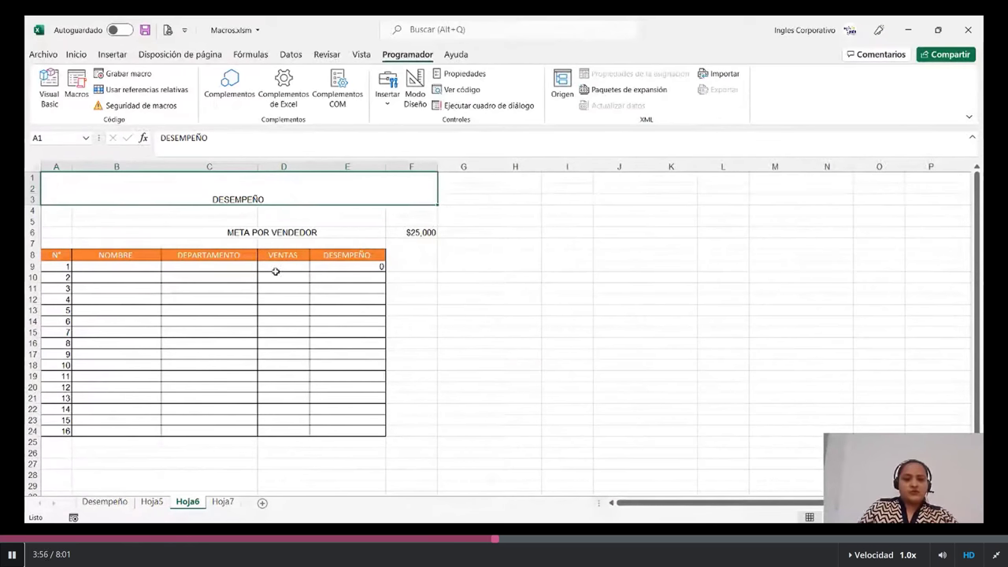
{"action": "left_click", "coordinate": [412, 233]}
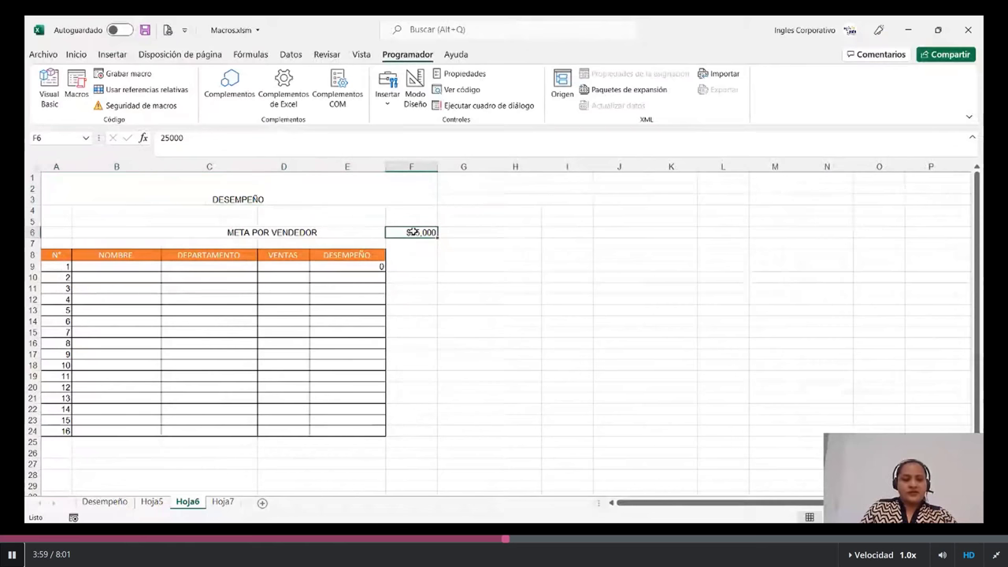
{"action": "left_click", "coordinate": [349, 264]}
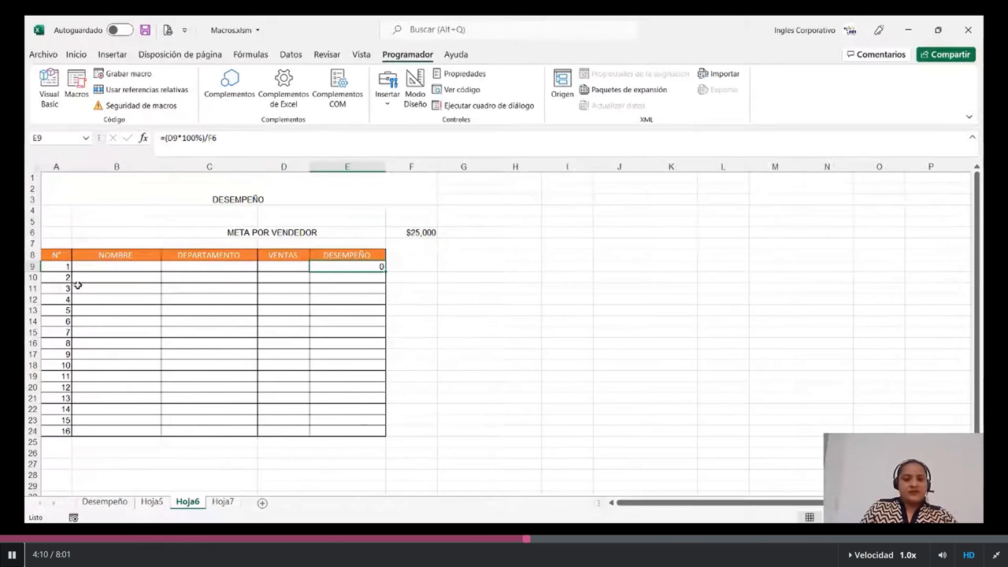
{"action": "key", "text": "Left"}
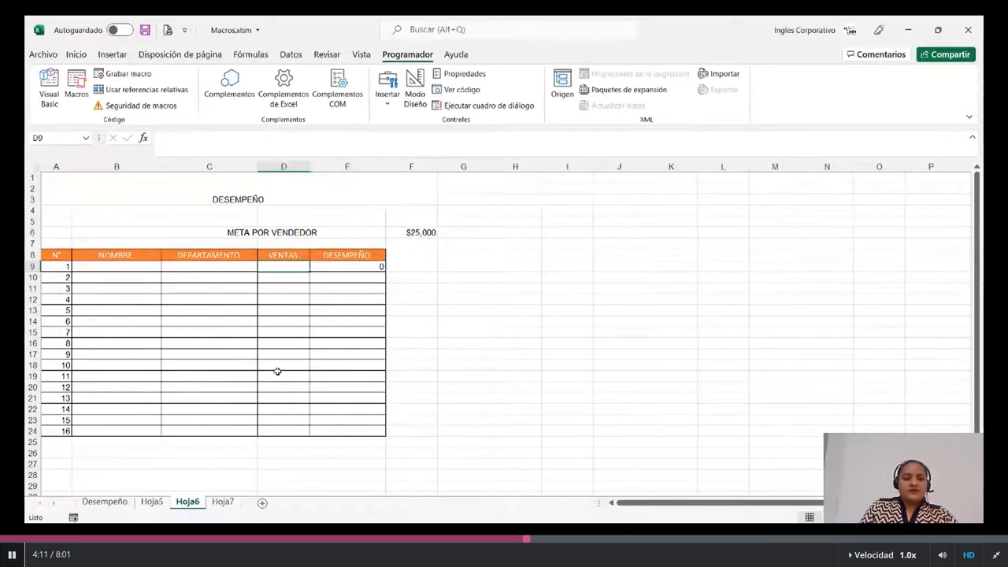
{"action": "left_click", "coordinate": [414, 235]}
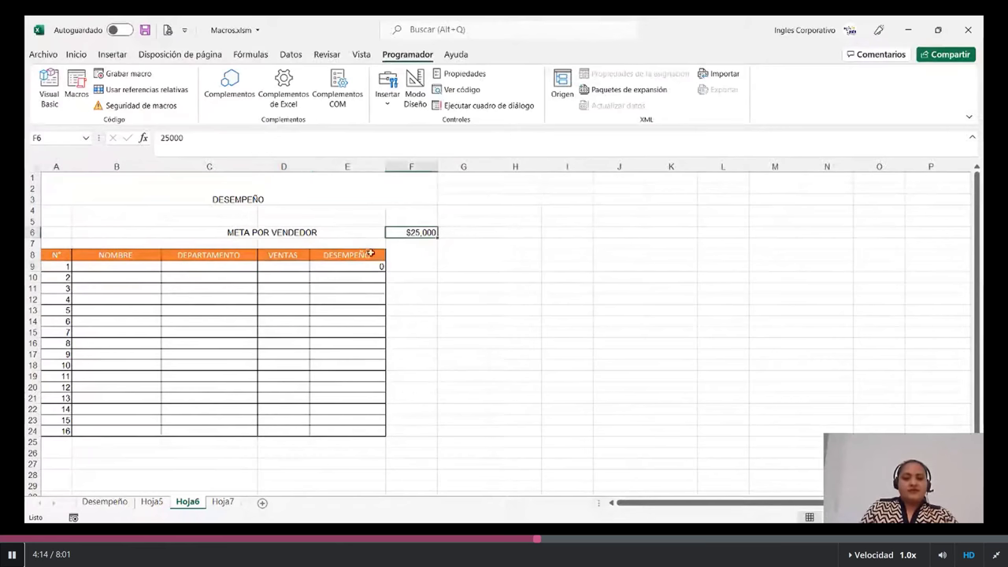
{"action": "left_click", "coordinate": [343, 334]}
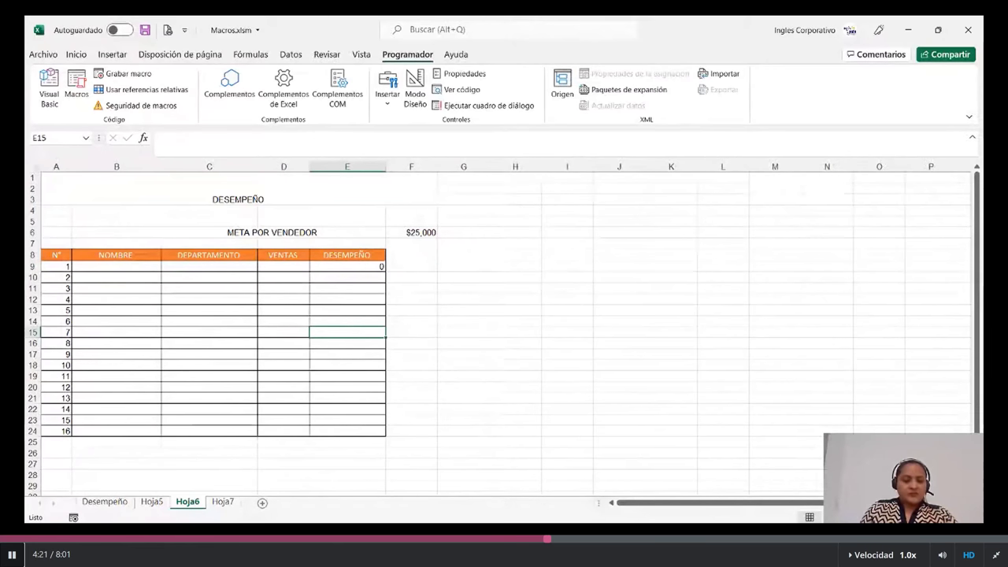
Step: Switch to the blank Hoja7 sheet and open Grabar macro from Programador
{"action": "left_click", "coordinate": [227, 504]}
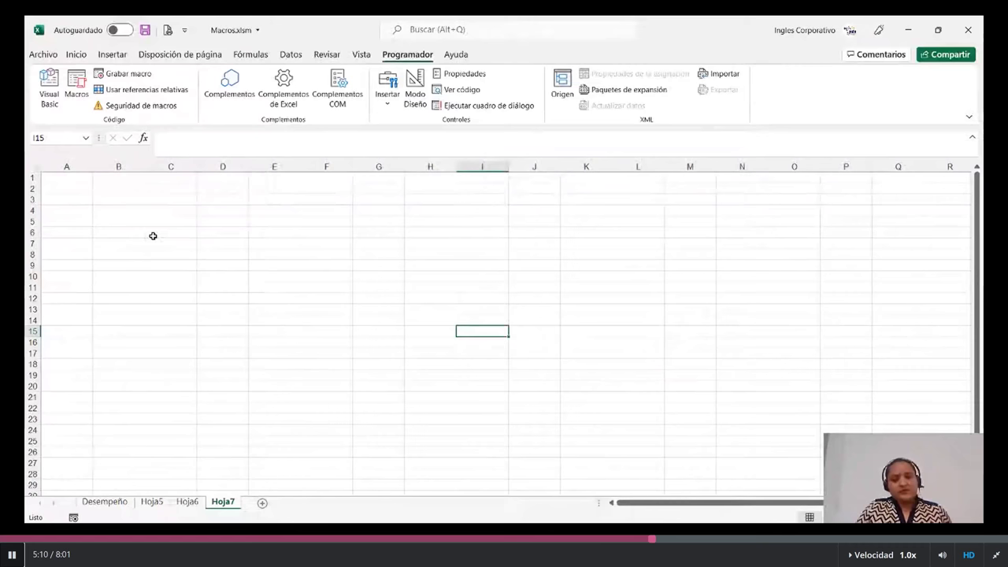
{"action": "left_click", "coordinate": [124, 74]}
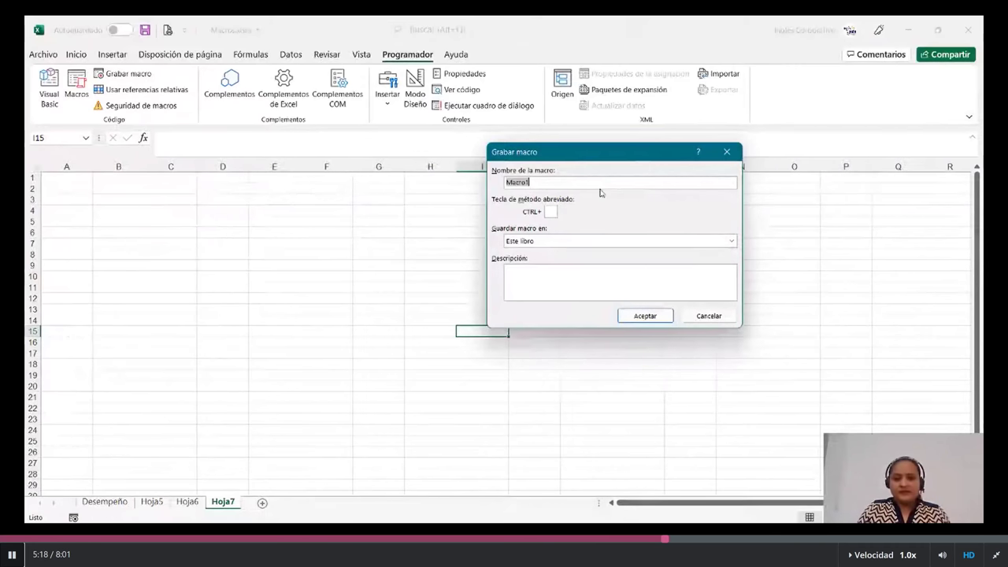
Step: Start recording a macro in Este libro, correcting the rejected name 'Macro 2' to Macro2
{"action": "key", "text": "BackSpace"}
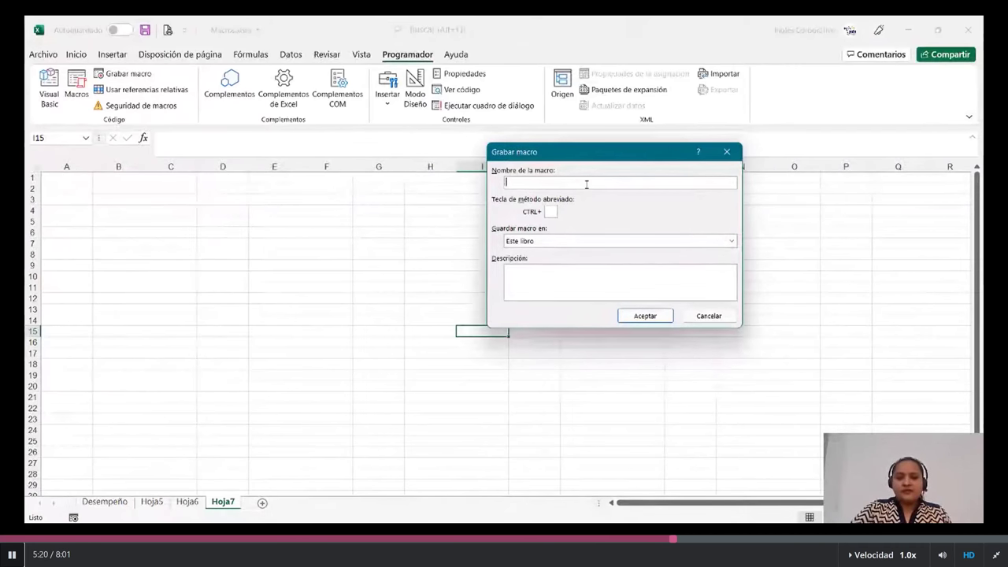
{"action": "left_click", "coordinate": [730, 242]}
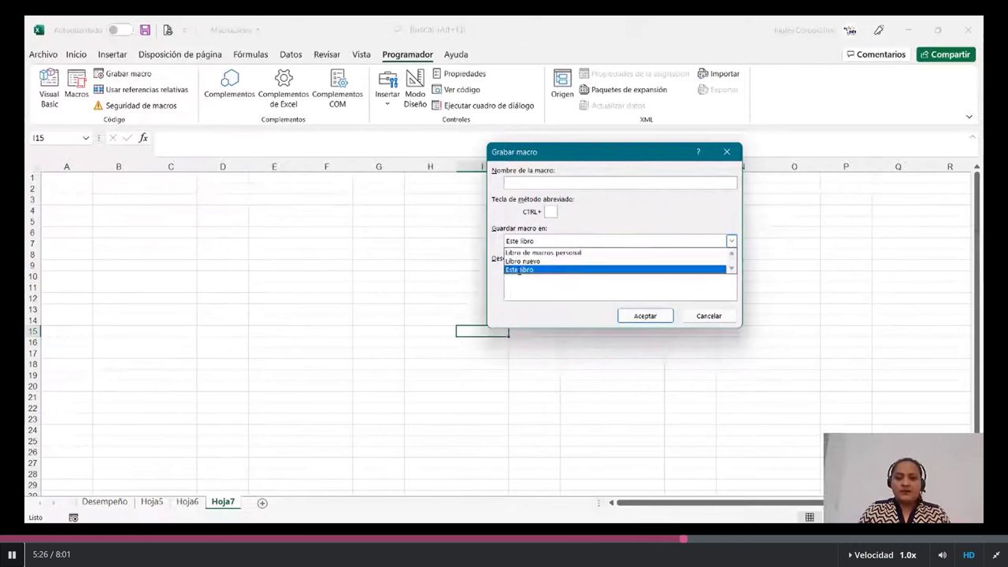
{"action": "left_click", "coordinate": [519, 269]}
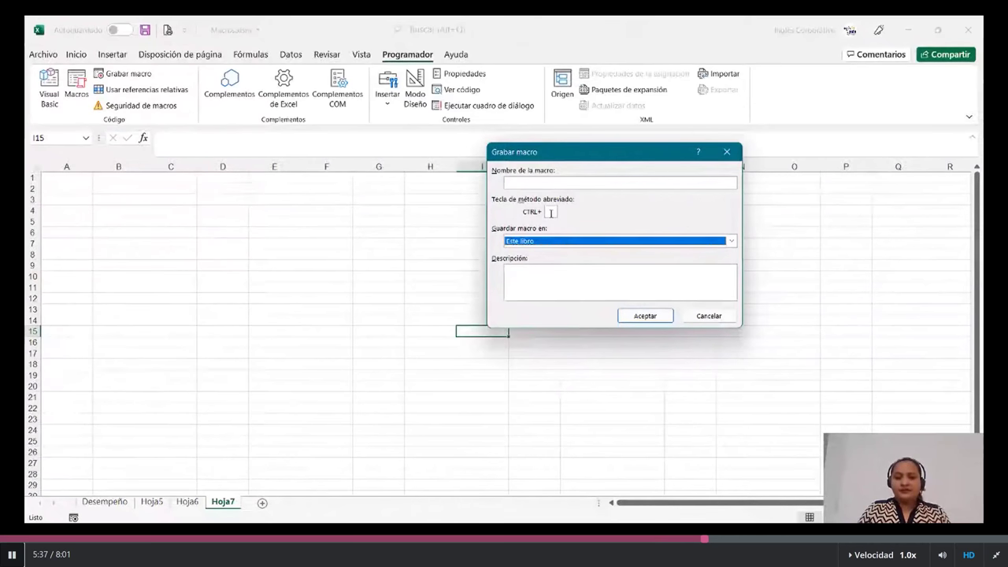
{"action": "left_click", "coordinate": [599, 181]}
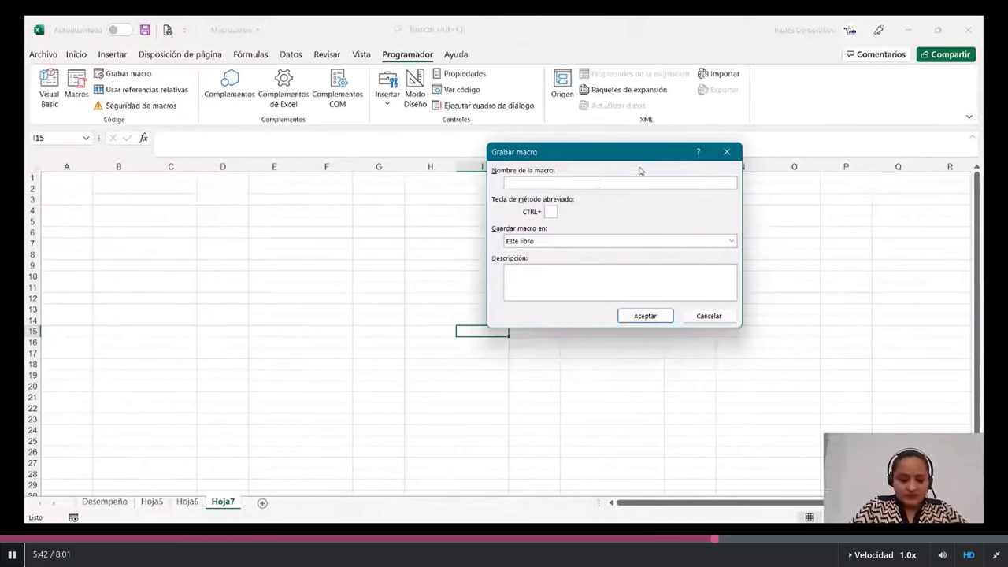
{"action": "type", "text": "mA"}
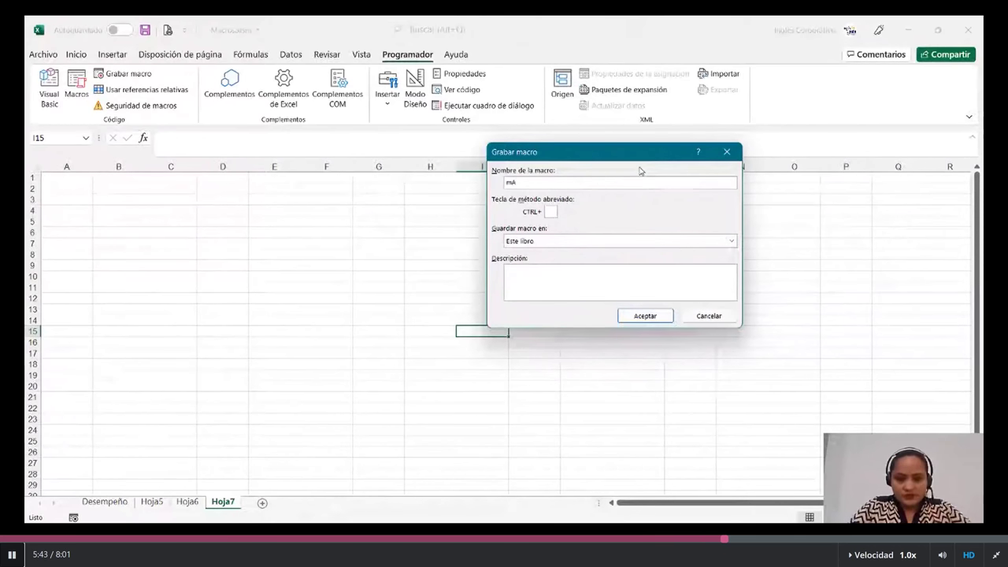
{"action": "key", "text": "BackSpace"}
{"action": "key", "text": "BackSpace"}
{"action": "type", "text": "Macro "}
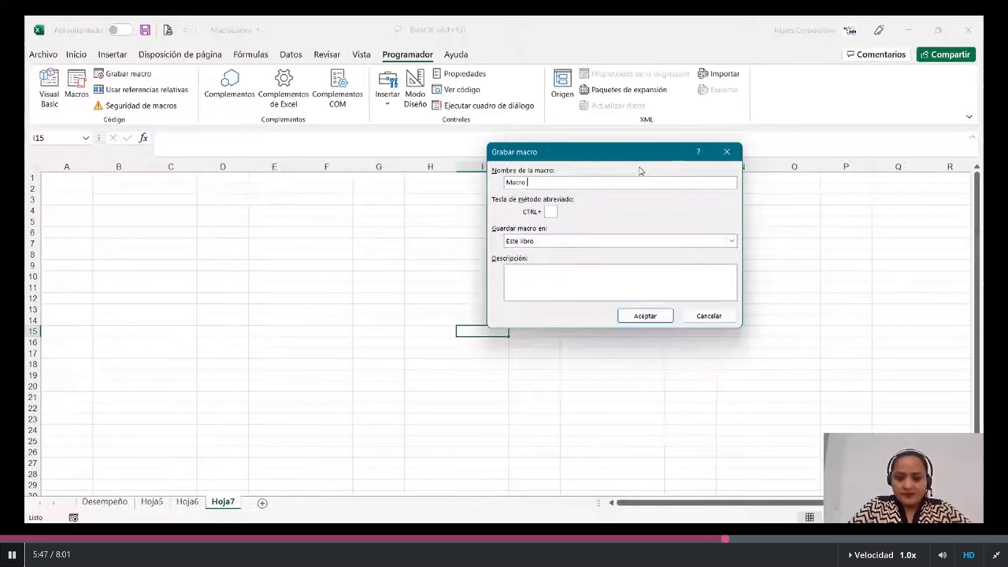
{"action": "type", "text": "2"}
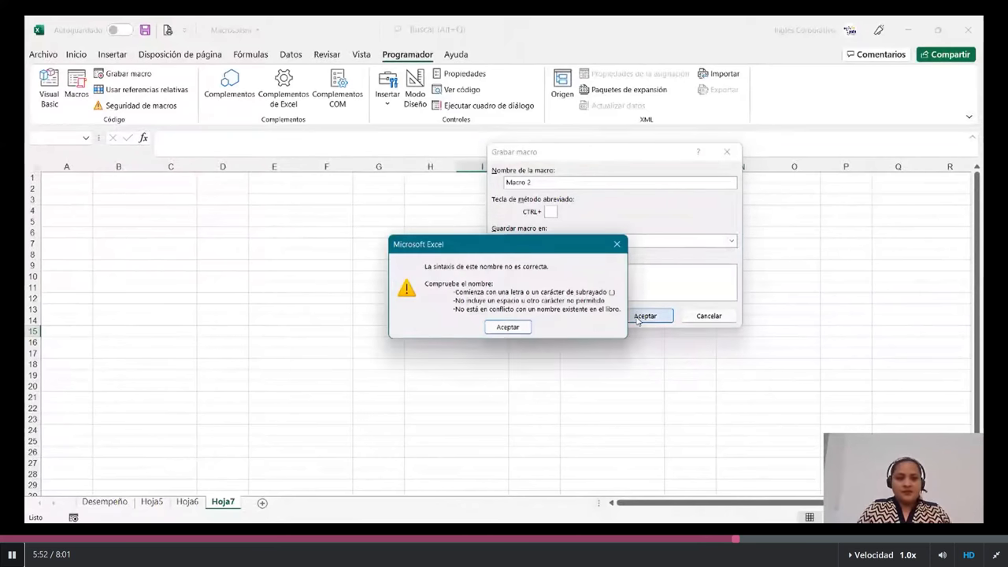
{"action": "left_click", "coordinate": [508, 326]}
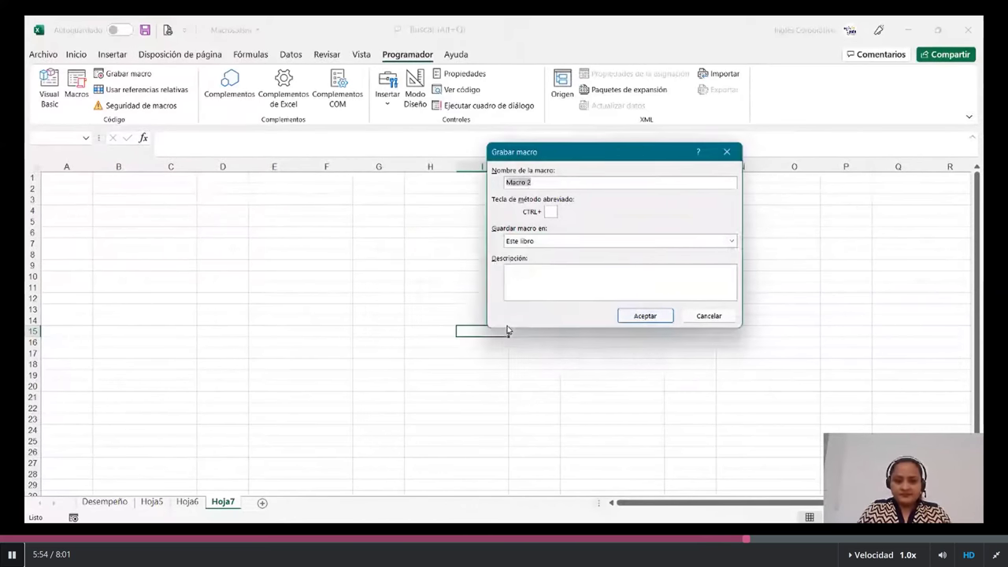
{"action": "left_click", "coordinate": [553, 181]}
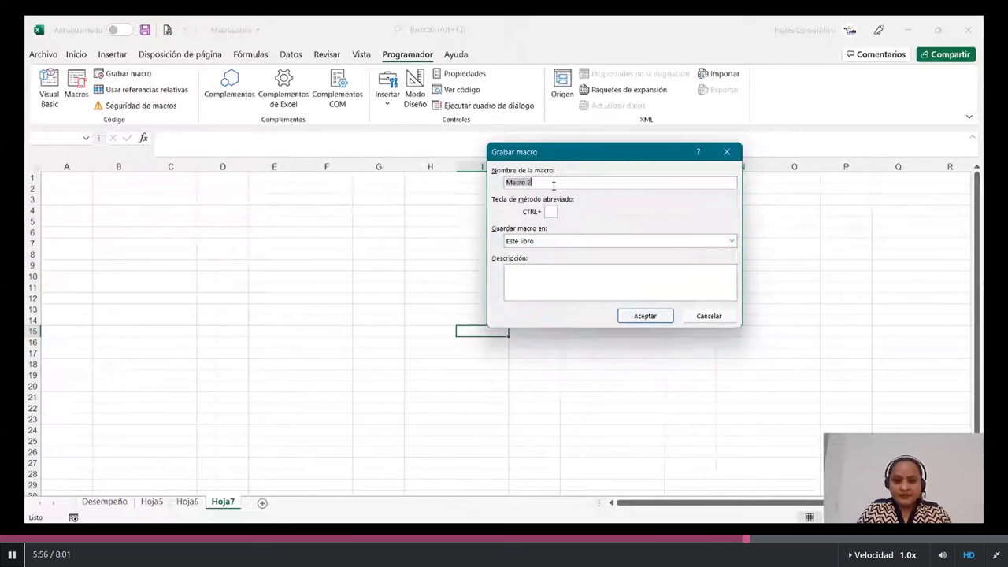
{"action": "key", "text": "BackSpace"}
{"action": "key", "text": "BackSpace"}
{"action": "type", "text": "2"}
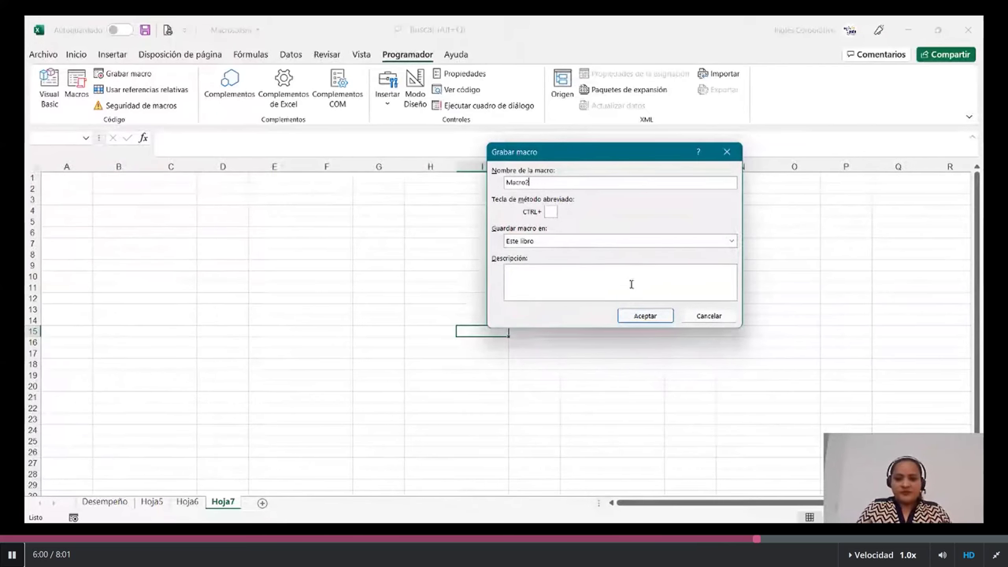
{"action": "left_click", "coordinate": [645, 316]}
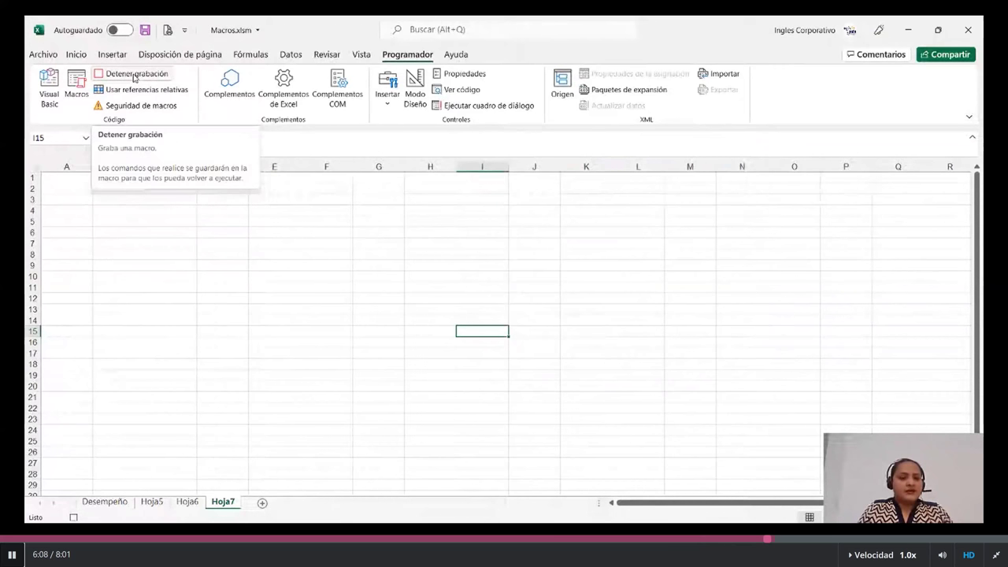
Step: Set columns A–J of Hoja7 to width 5, then select the range A1:J20
{"action": "left_click", "coordinate": [90, 242]}
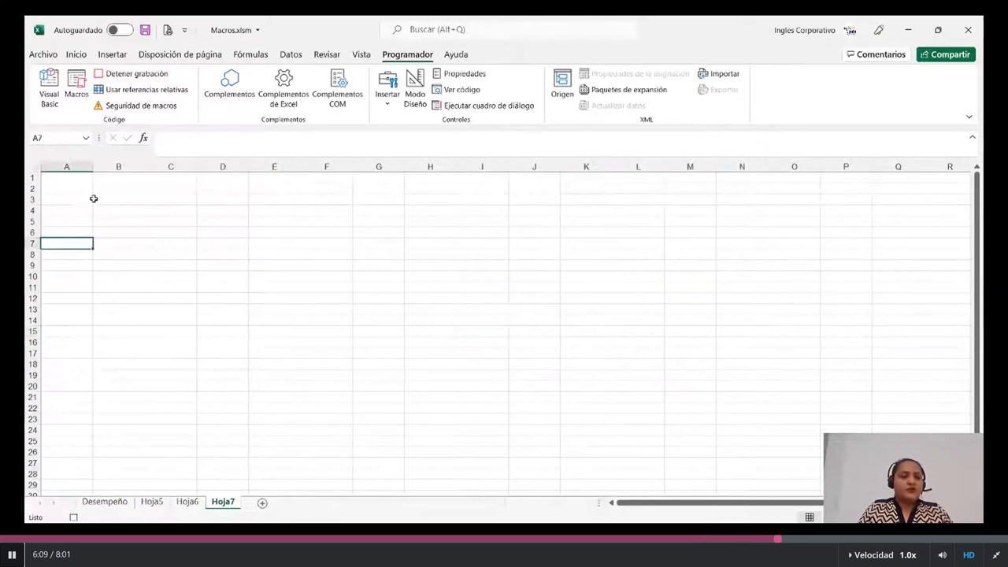
{"action": "left_click_drag", "start_coordinate": [84, 167], "coordinate": [532, 220]}
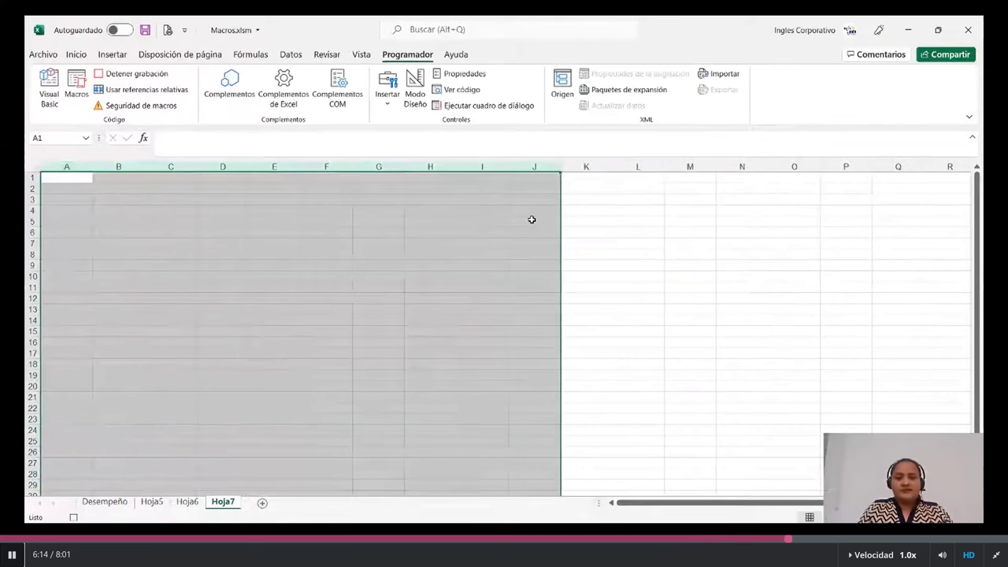
{"action": "right_click", "coordinate": [289, 208]}
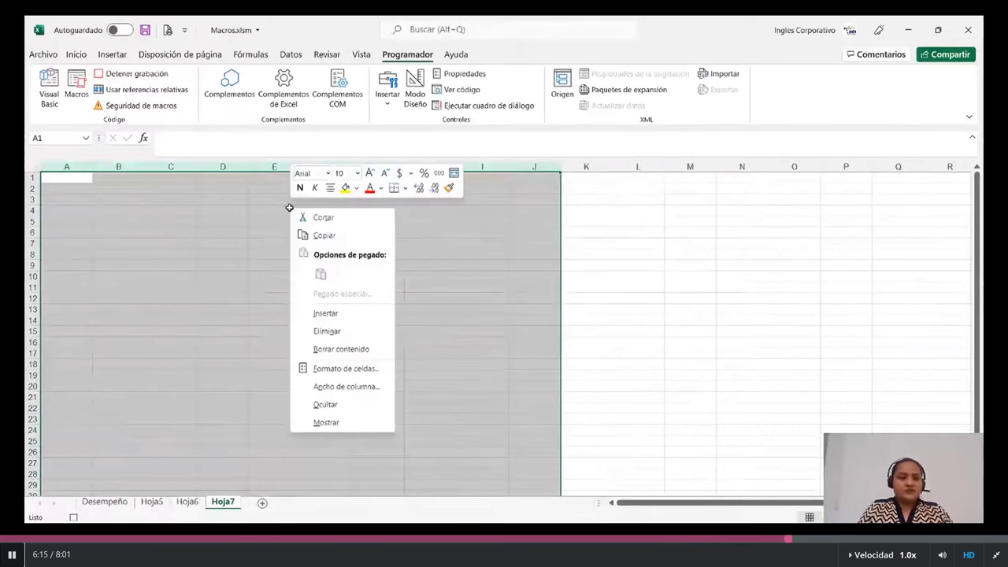
{"action": "left_click", "coordinate": [344, 386]}
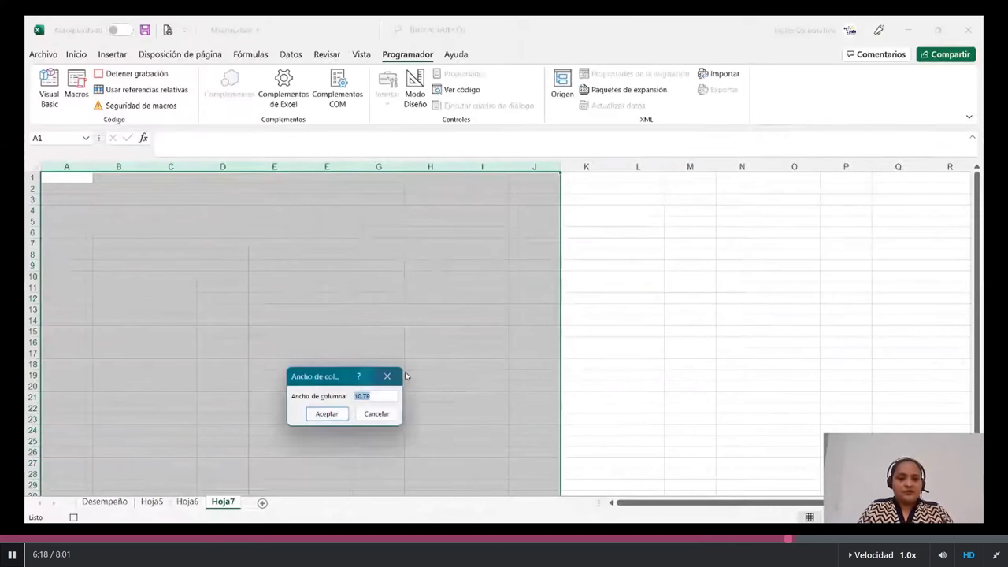
{"action": "type", "text": "5"}
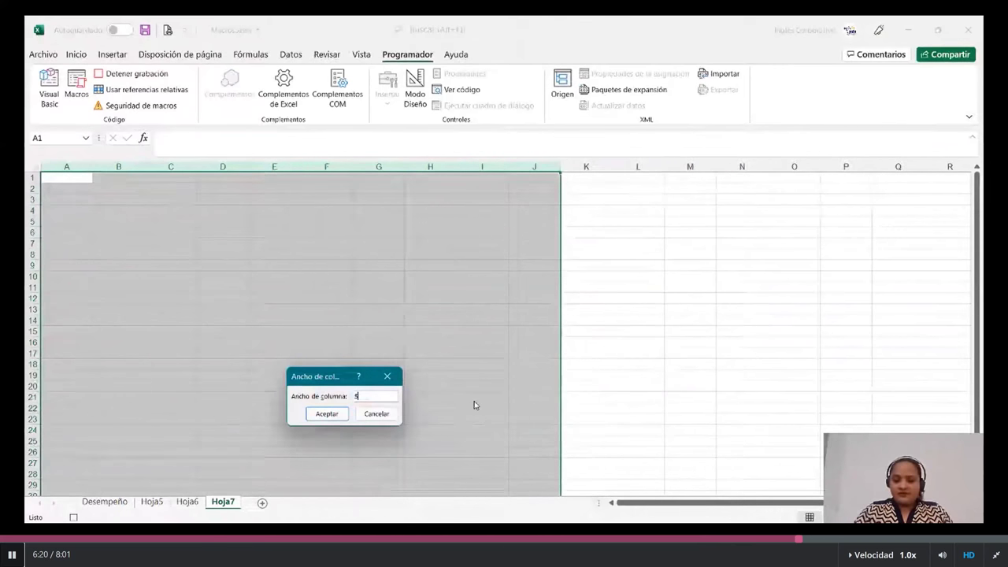
{"action": "key", "text": "Return"}
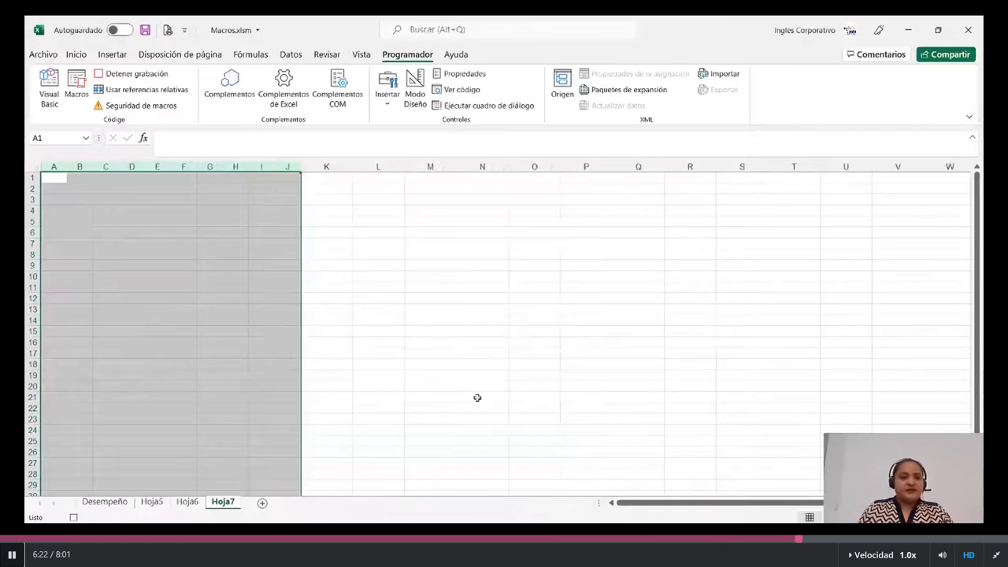
{"action": "left_click", "coordinate": [474, 339]}
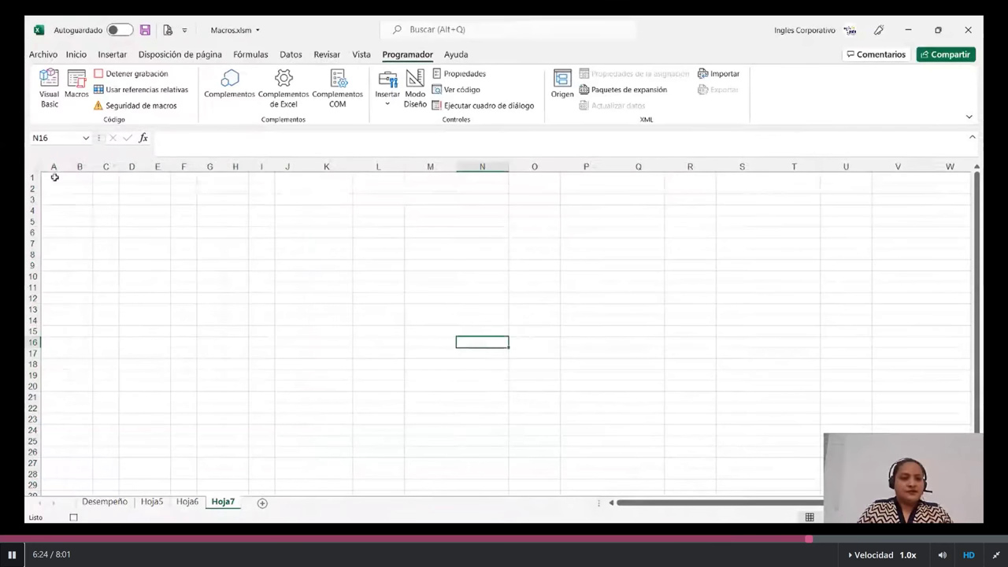
{"action": "left_click_drag", "start_coordinate": [55, 177], "coordinate": [291, 389]}
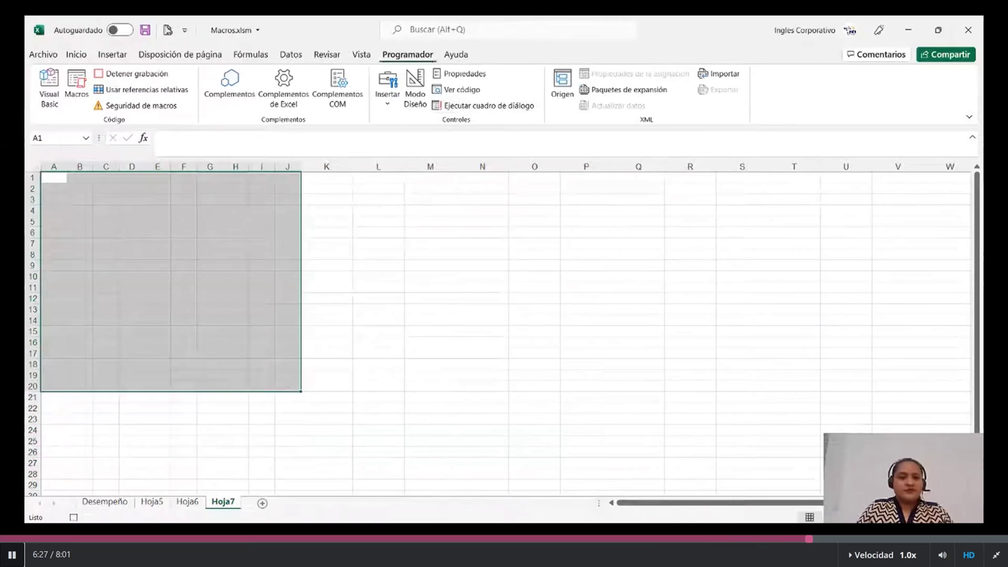
Step: Apply the orange Énfasis2 cell style to A1:J20, then stop the macro recording
{"action": "left_click", "coordinate": [76, 54]}
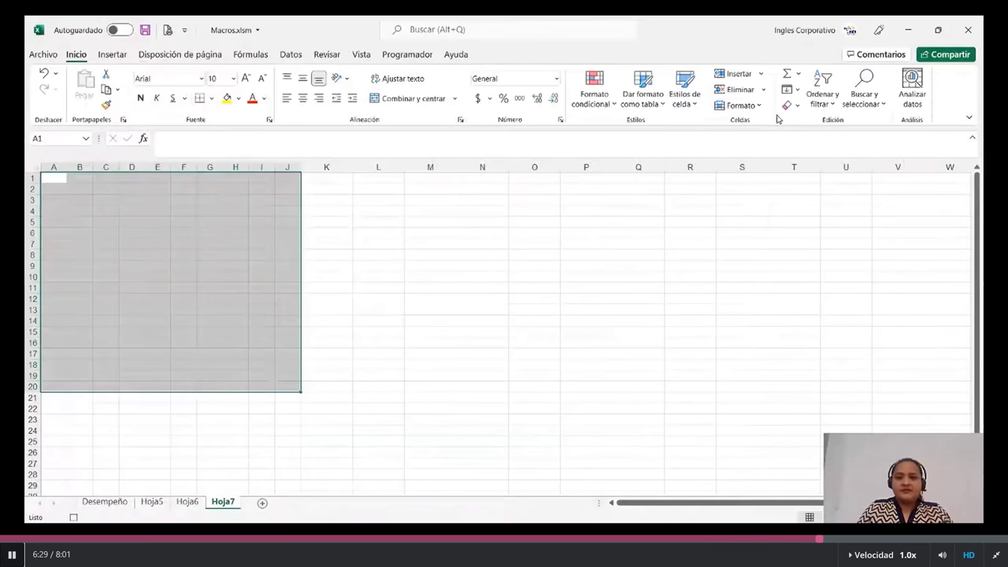
{"action": "left_click", "coordinate": [696, 104]}
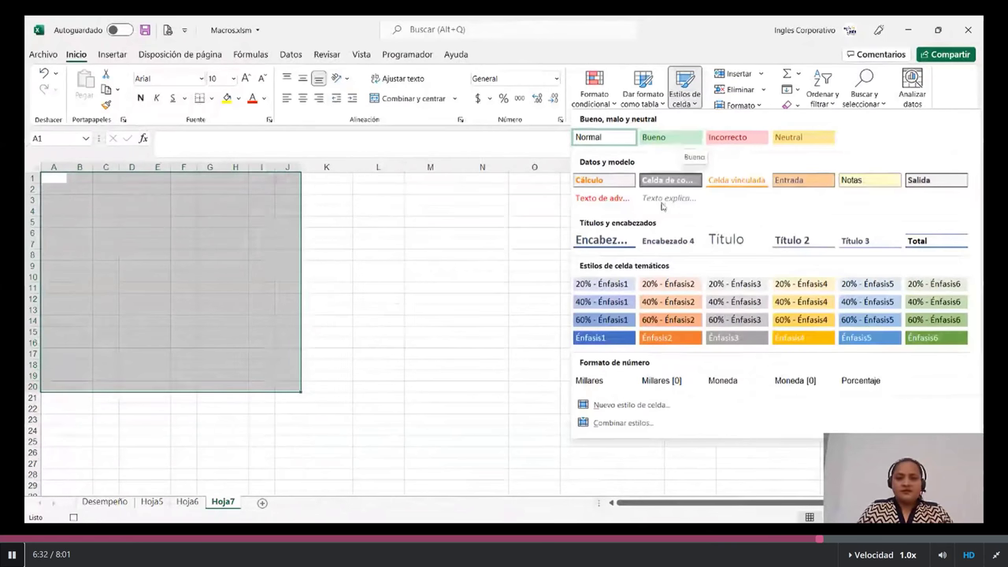
{"action": "left_click", "coordinate": [668, 337]}
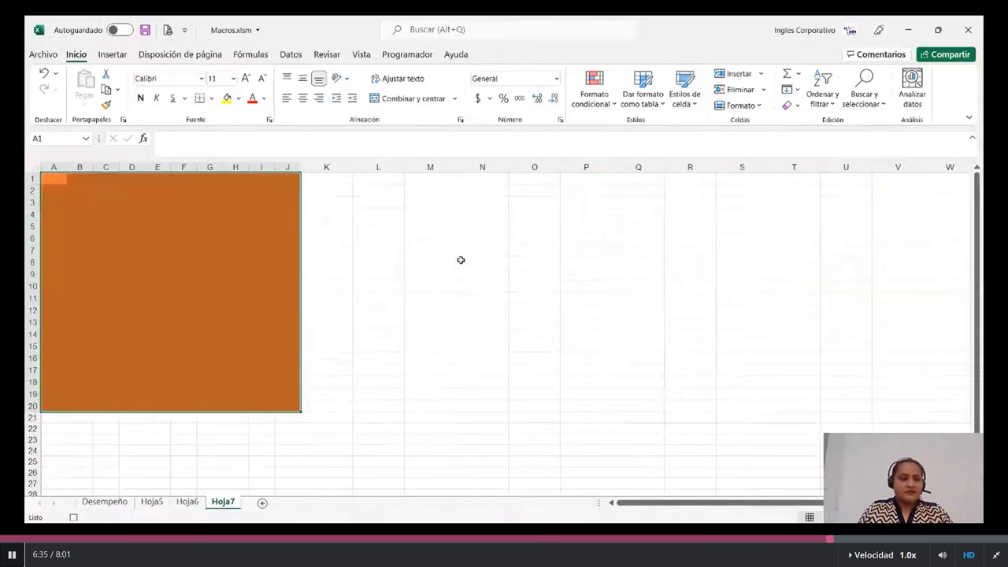
{"action": "left_click", "coordinate": [460, 260]}
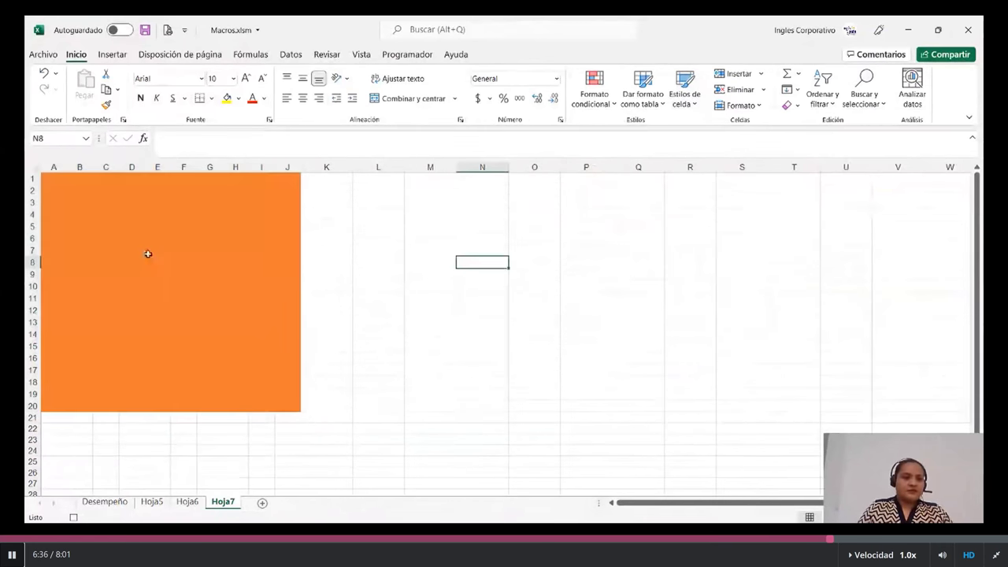
{"action": "left_click", "coordinate": [79, 262]}
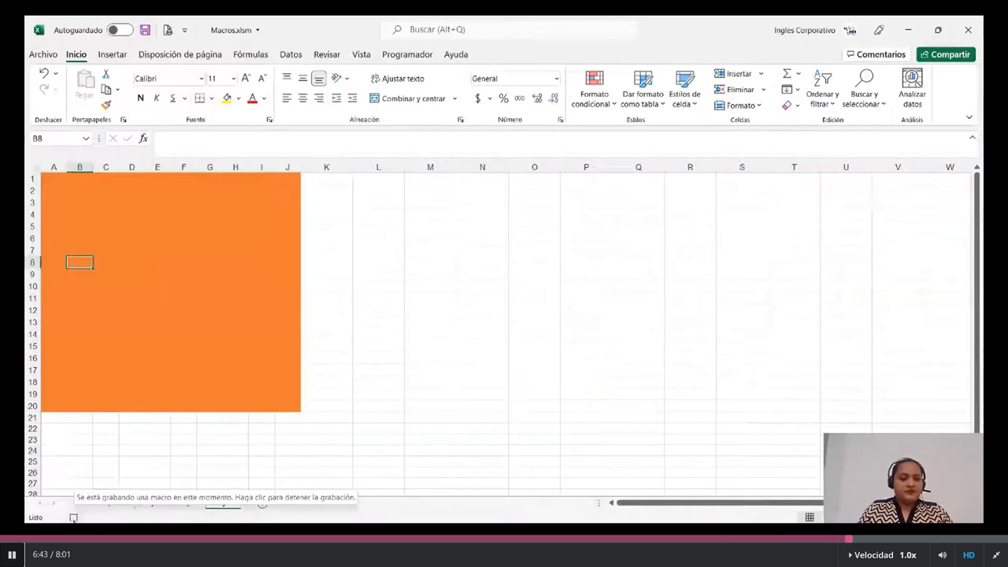
{"action": "left_click", "coordinate": [73, 518]}
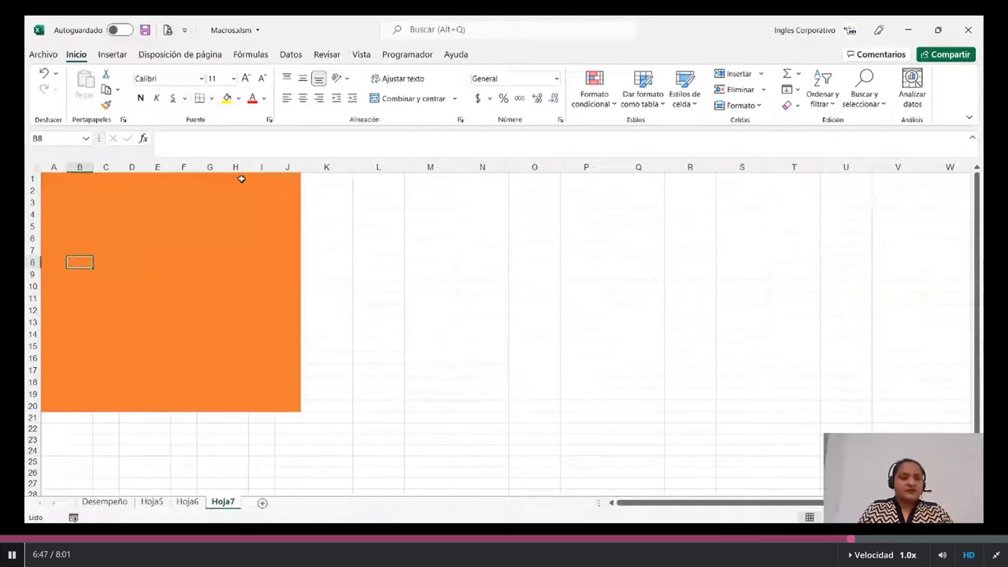
{"action": "left_click", "coordinate": [402, 54]}
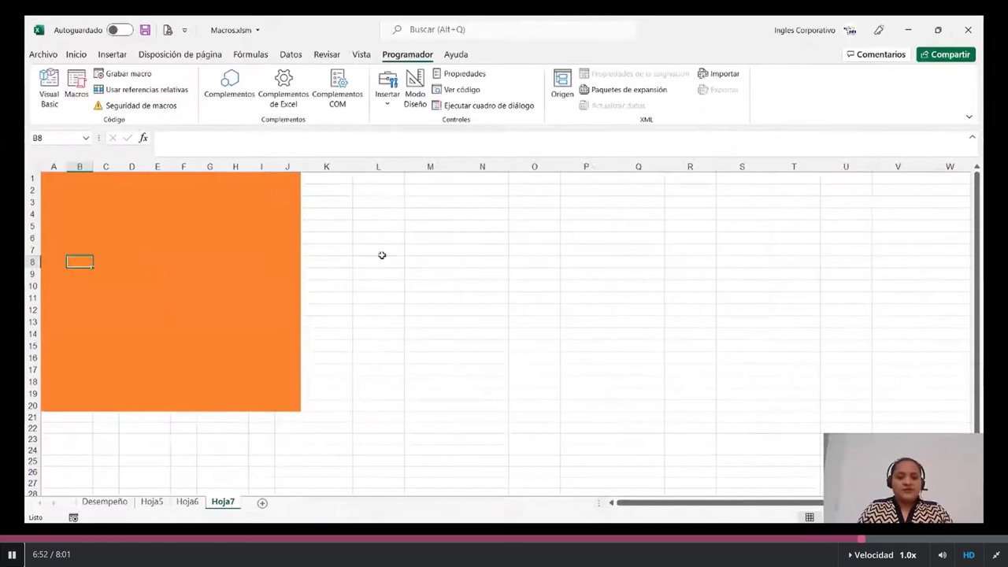
{"action": "left_click", "coordinate": [387, 287]}
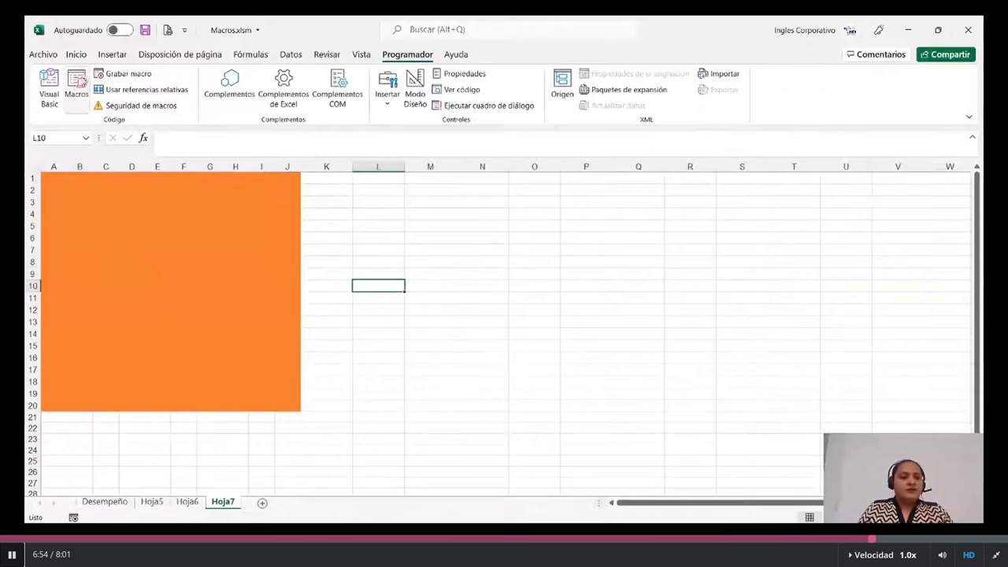
{"action": "left_click", "coordinate": [79, 83]}
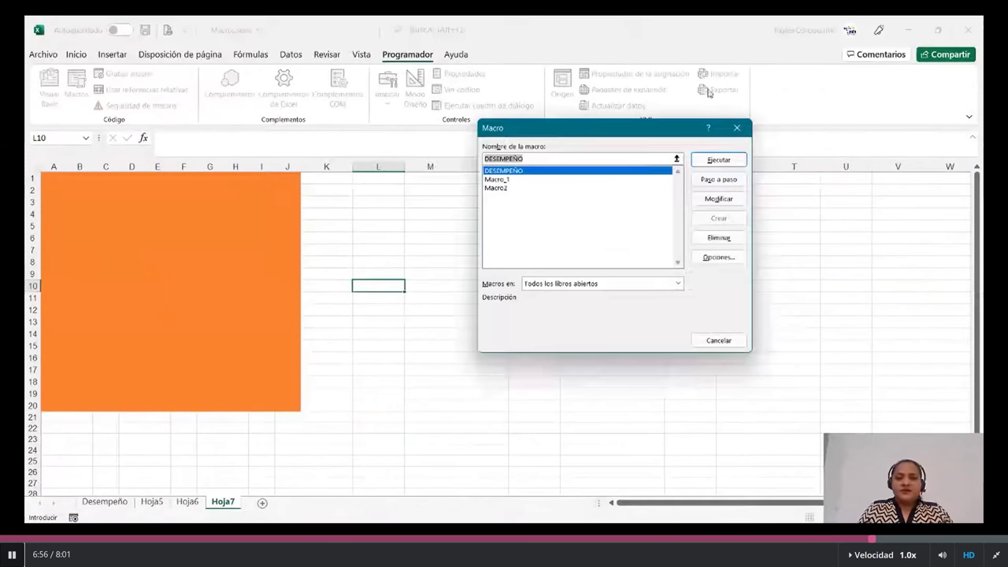
{"action": "left_click_drag", "start_coordinate": [679, 129], "coordinate": [668, 135]}
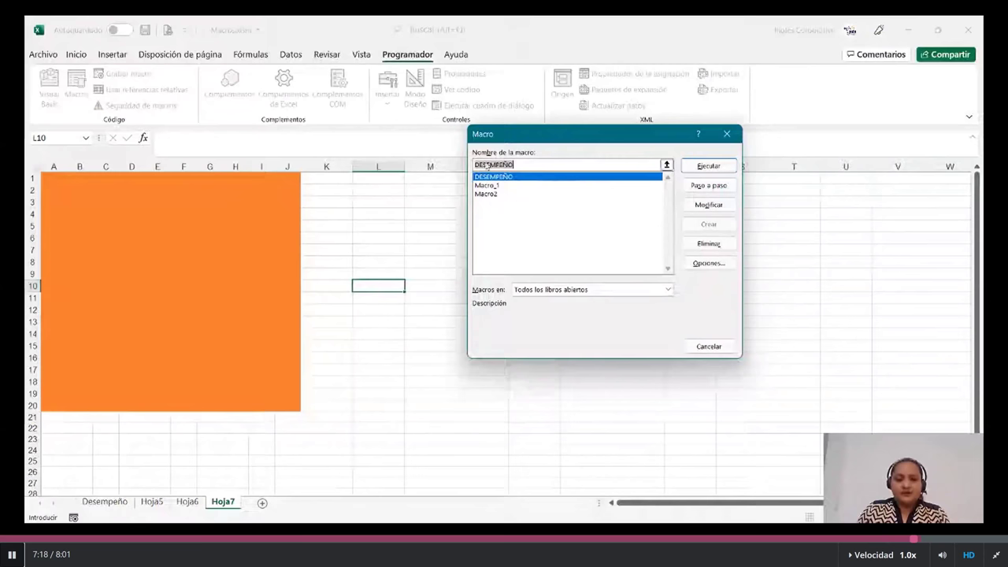
{"action": "left_click", "coordinate": [487, 193]}
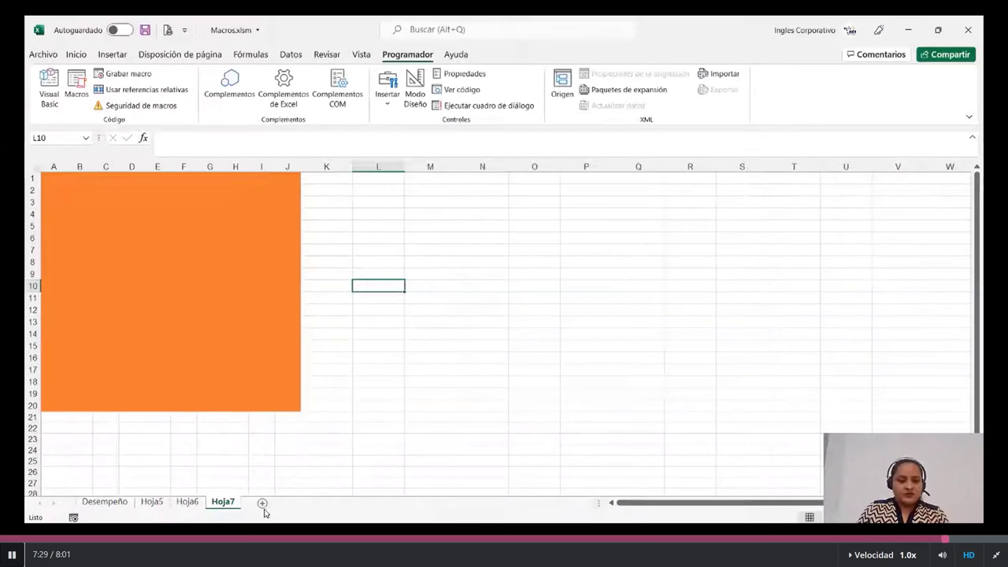
Step: Add sheet Hoja8 and run Macro2 on it, narrowing columns and filling A1:J20 orange
{"action": "left_click", "coordinate": [263, 505]}
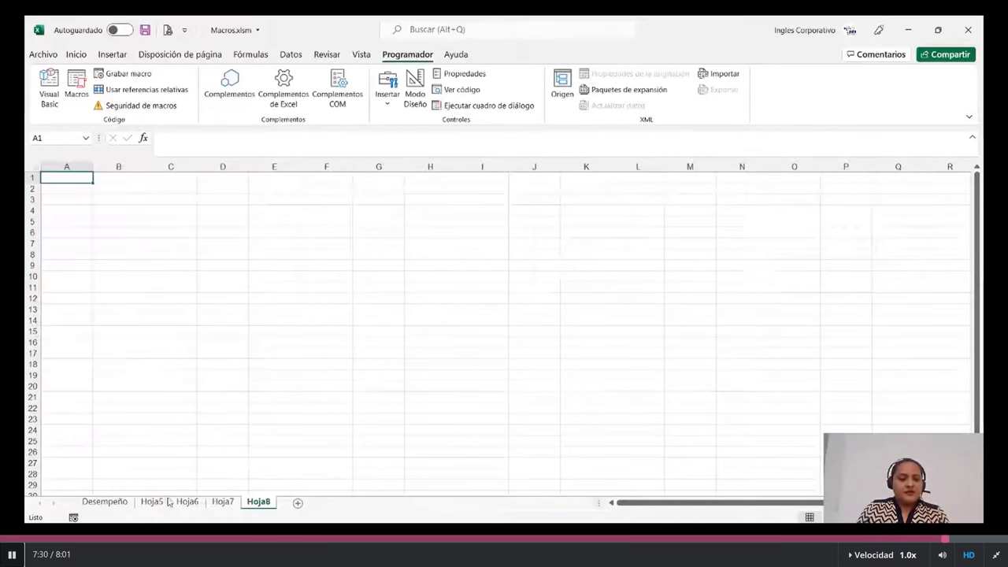
{"action": "left_click", "coordinate": [83, 85]}
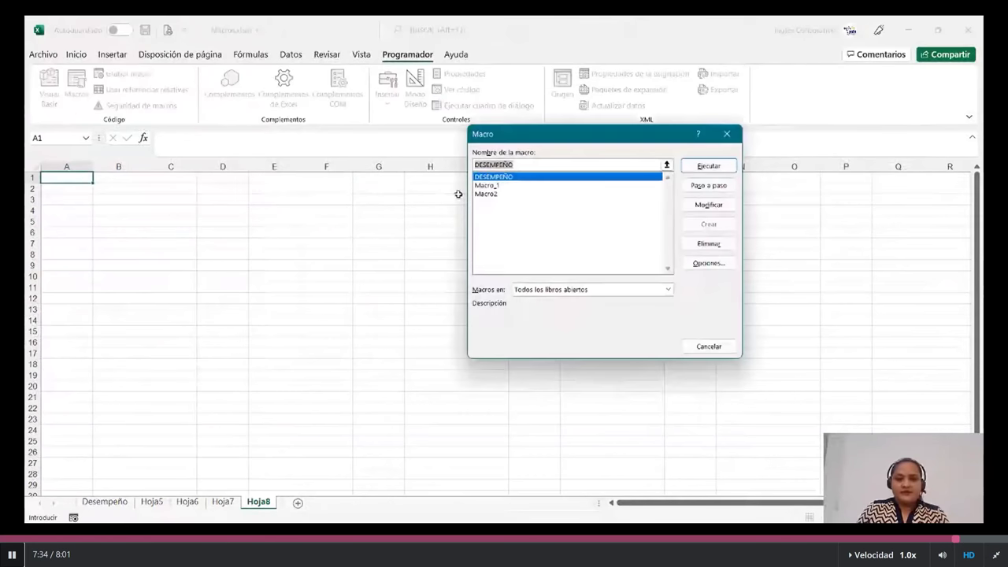
{"action": "left_click", "coordinate": [487, 194]}
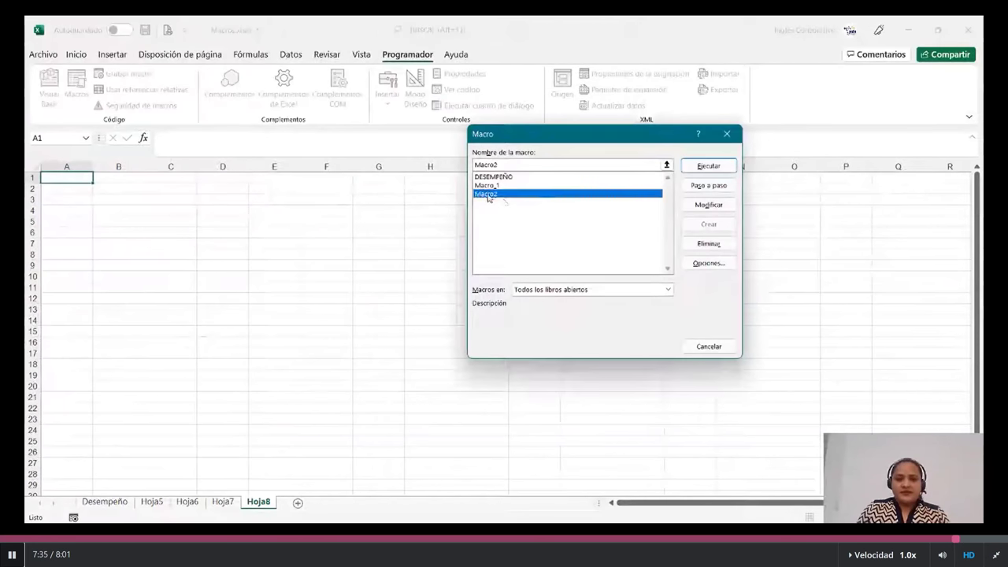
{"action": "left_click", "coordinate": [709, 166]}
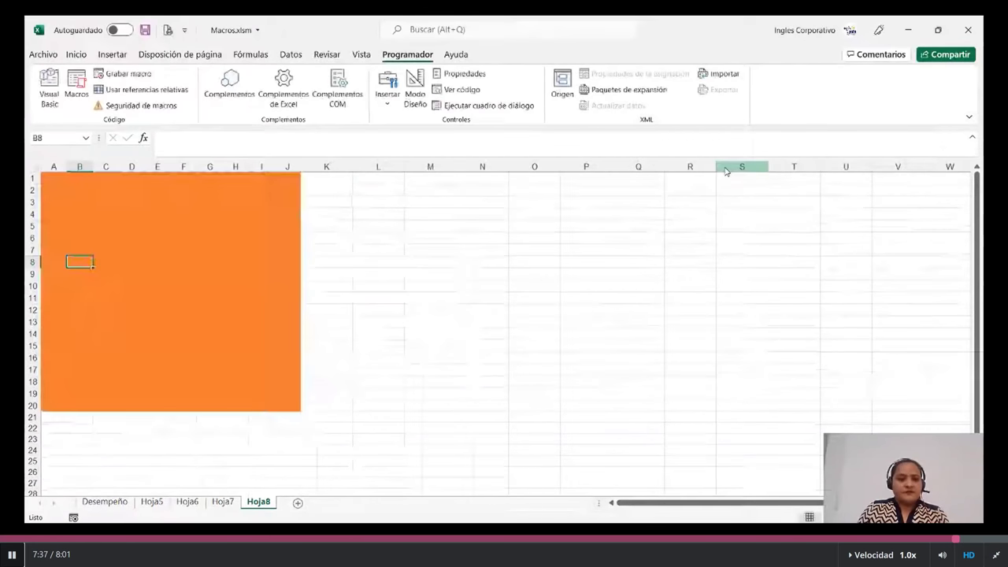
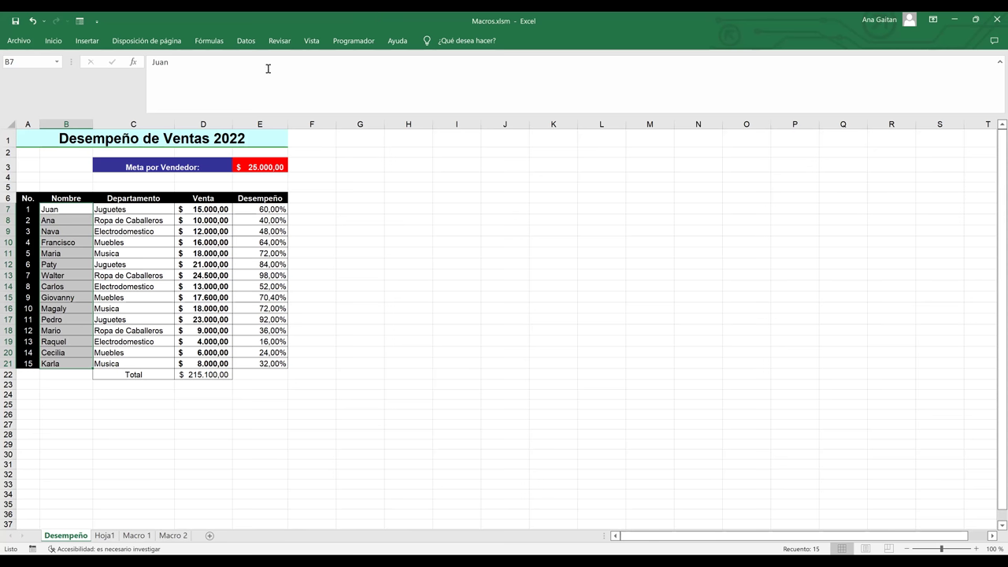
Step: Select an empty cell beside the table and zoom the Desempeño sheet to 110%
{"action": "left_click", "coordinate": [352, 219]}
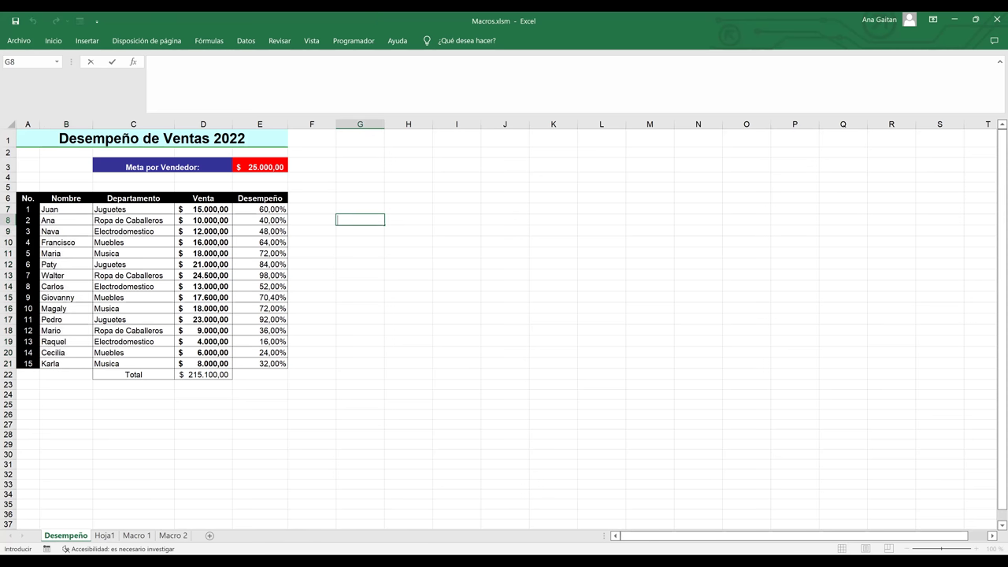
{"action": "left_click", "coordinate": [500, 341]}
{"action": "left_click", "coordinate": [977, 549]}
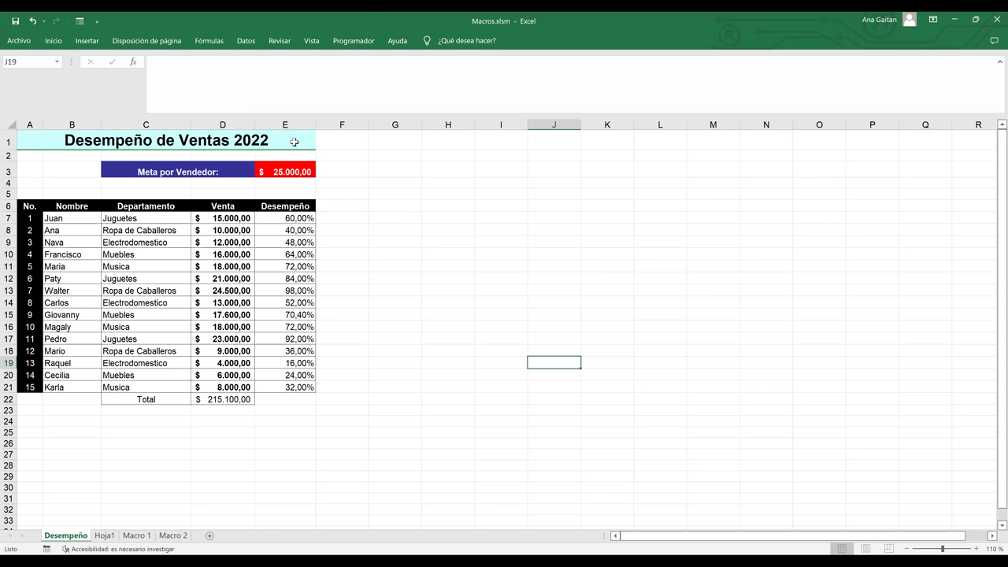
{"action": "right_click", "coordinate": [173, 47]}
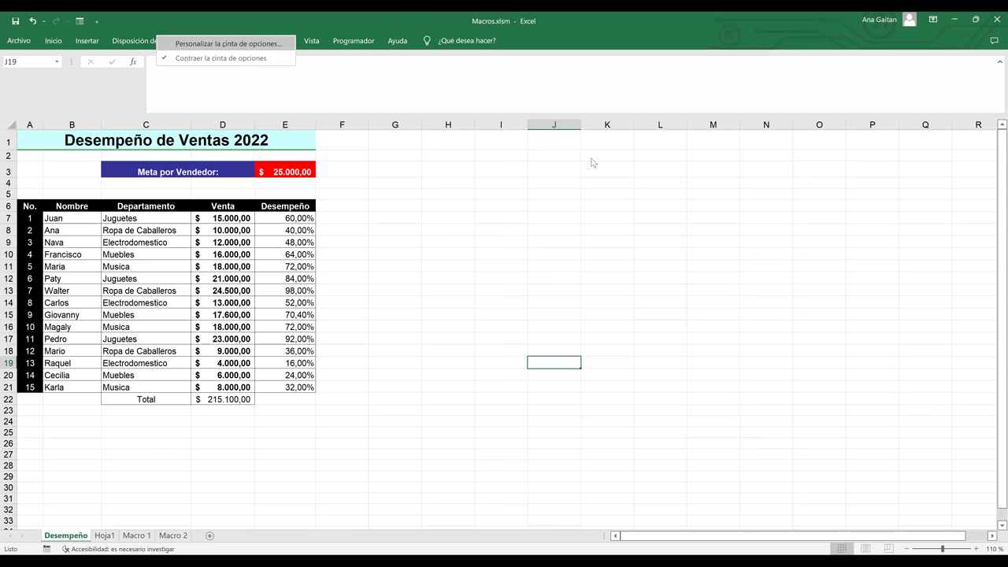
{"action": "key", "text": "Return"}
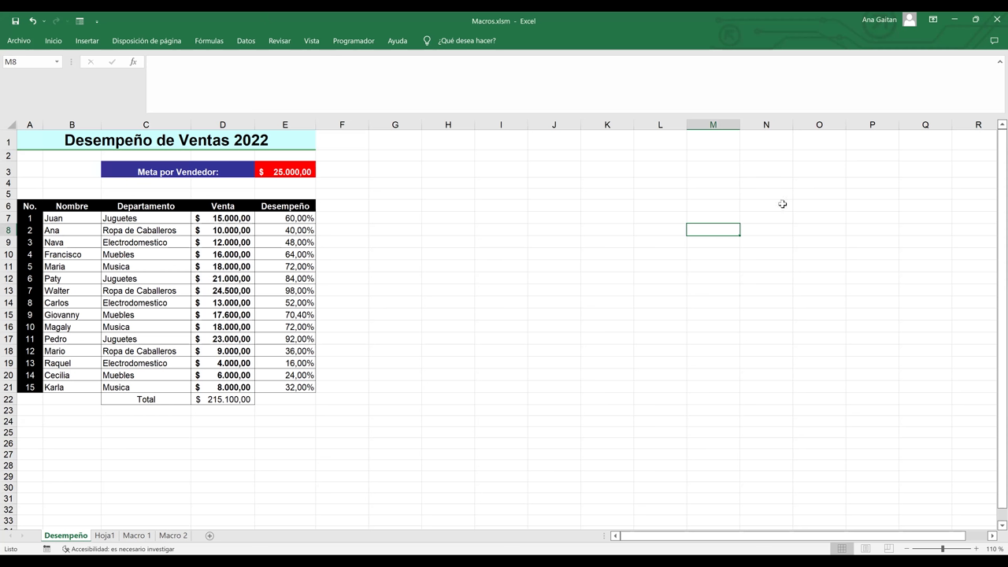
{"action": "right_click", "coordinate": [171, 57]}
Step: Hide the Programador tab by unchecking it in the ribbon customisation options
{"action": "left_click", "coordinate": [172, 51]}
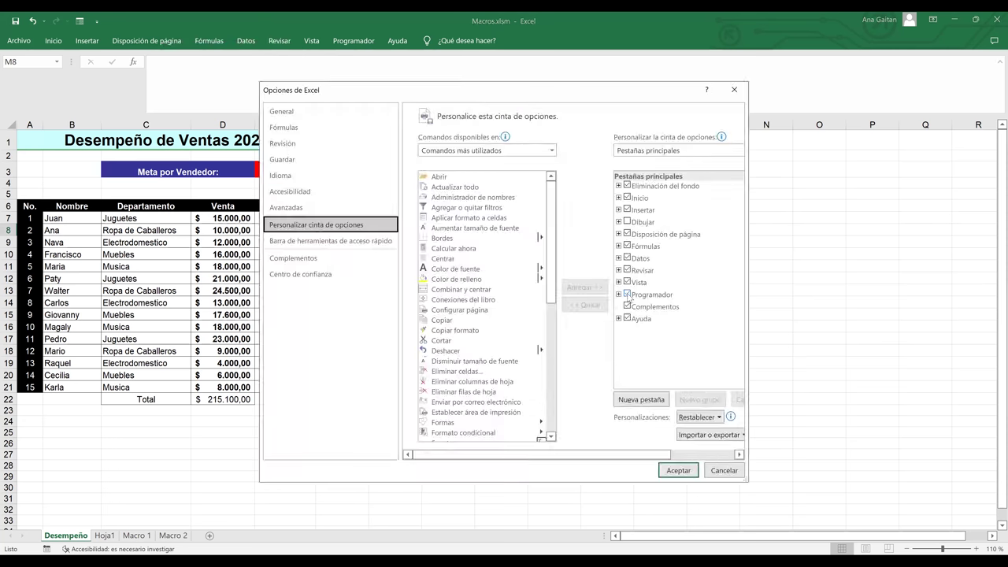
{"action": "left_click", "coordinate": [627, 294]}
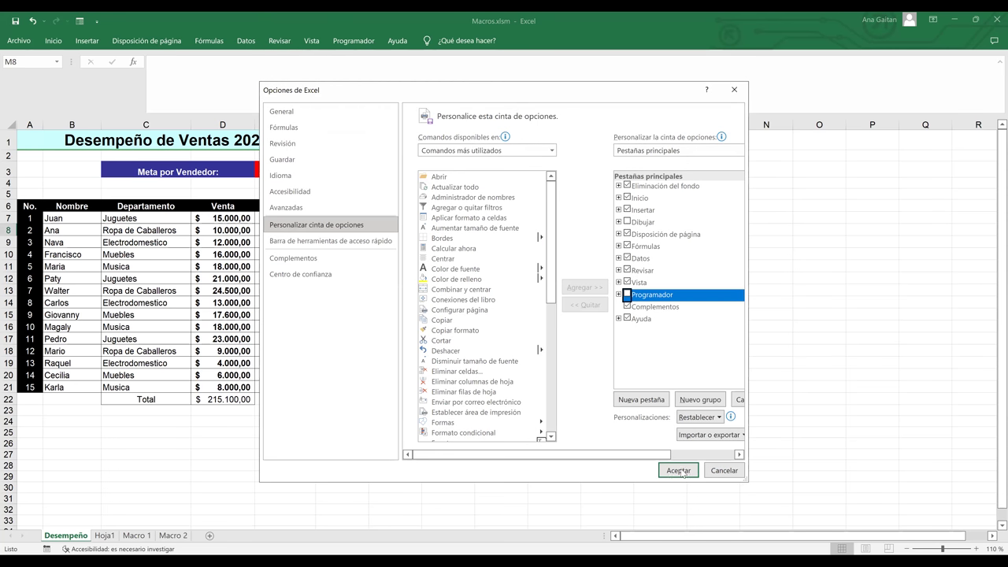
{"action": "left_click", "coordinate": [681, 470]}
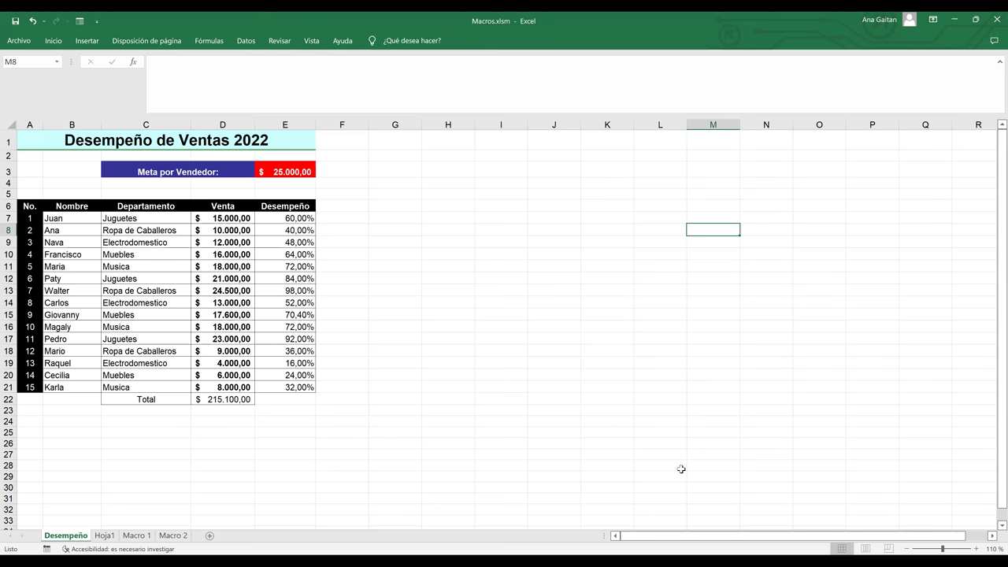
Step: Select cells J17, E21, E22, B22, C28 and K12 in turn on the Desempeño sheet
{"action": "left_click", "coordinate": [529, 335]}
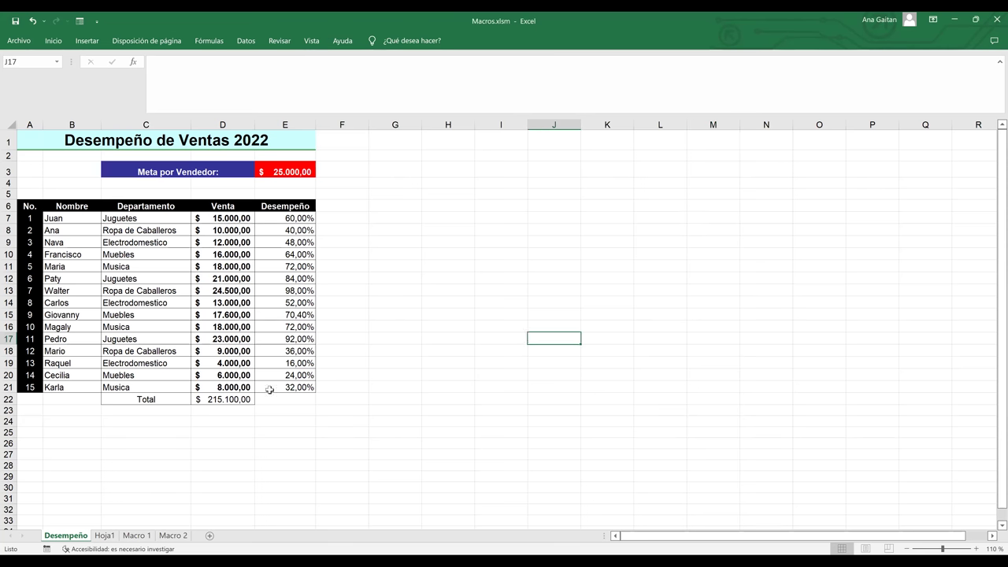
{"action": "left_click", "coordinate": [270, 389]}
{"action": "left_click", "coordinate": [273, 400]}
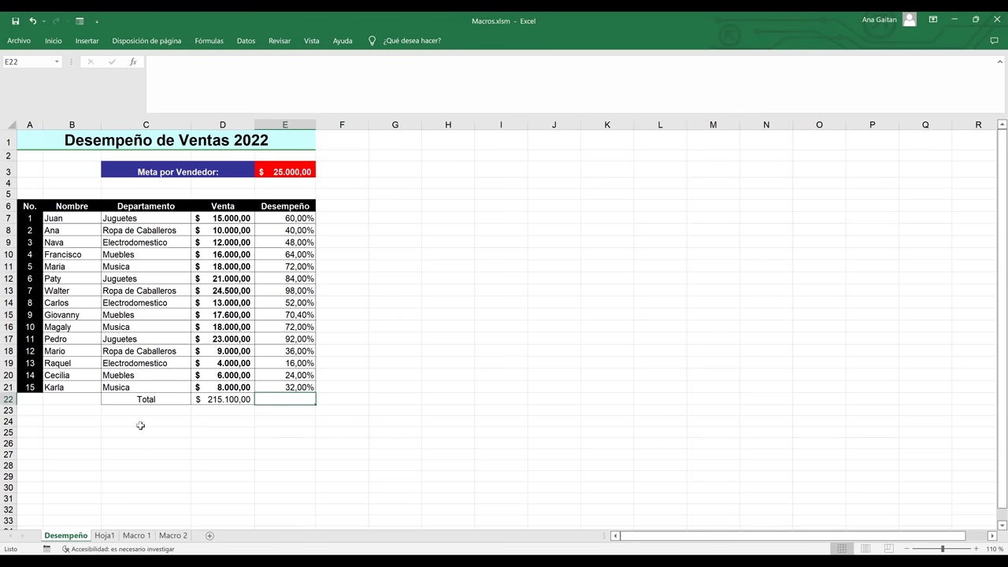
{"action": "left_click", "coordinate": [53, 399]}
{"action": "left_click", "coordinate": [118, 468]}
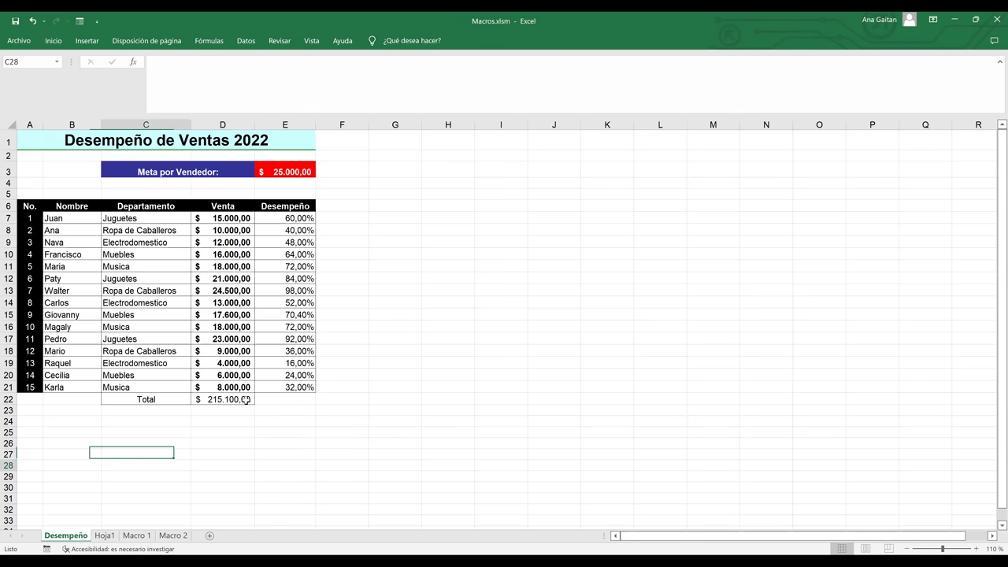
{"action": "left_click", "coordinate": [586, 277]}
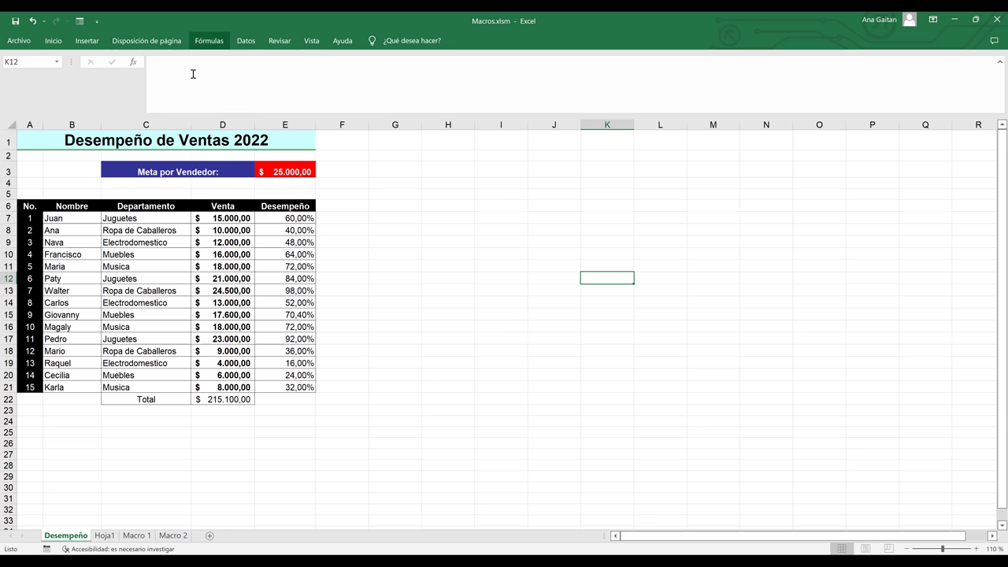
{"action": "right_click", "coordinate": [211, 42]}
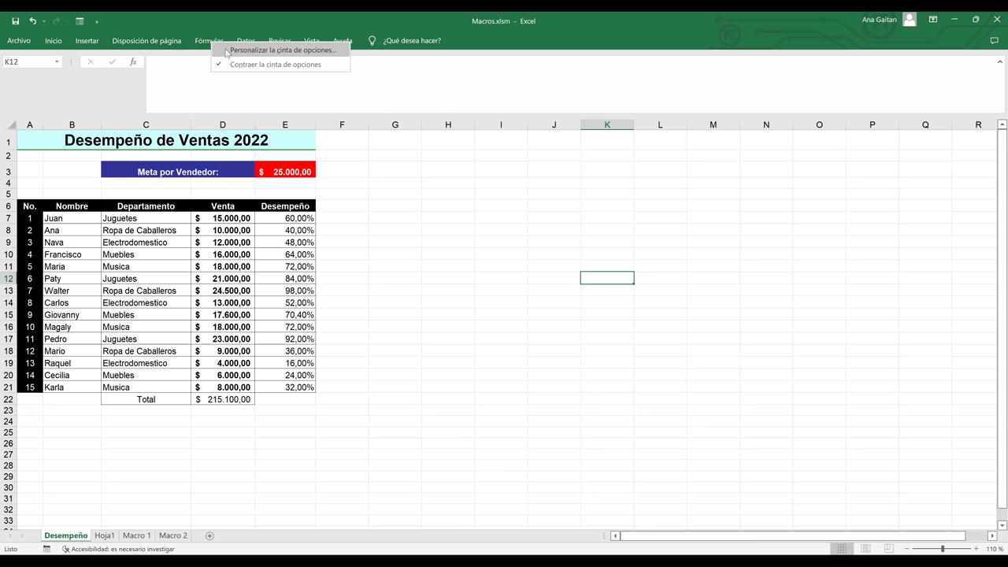
Step: Tick Programador again in the ribbon customisation options and confirm with Aceptar
{"action": "left_click", "coordinate": [227, 50]}
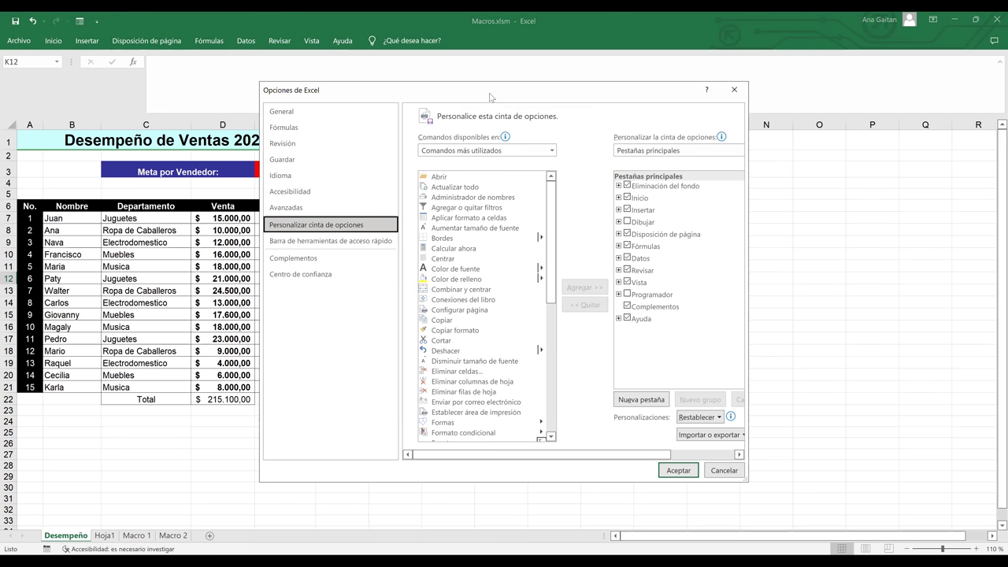
{"action": "left_click_drag", "start_coordinate": [489, 97], "coordinate": [604, 128]}
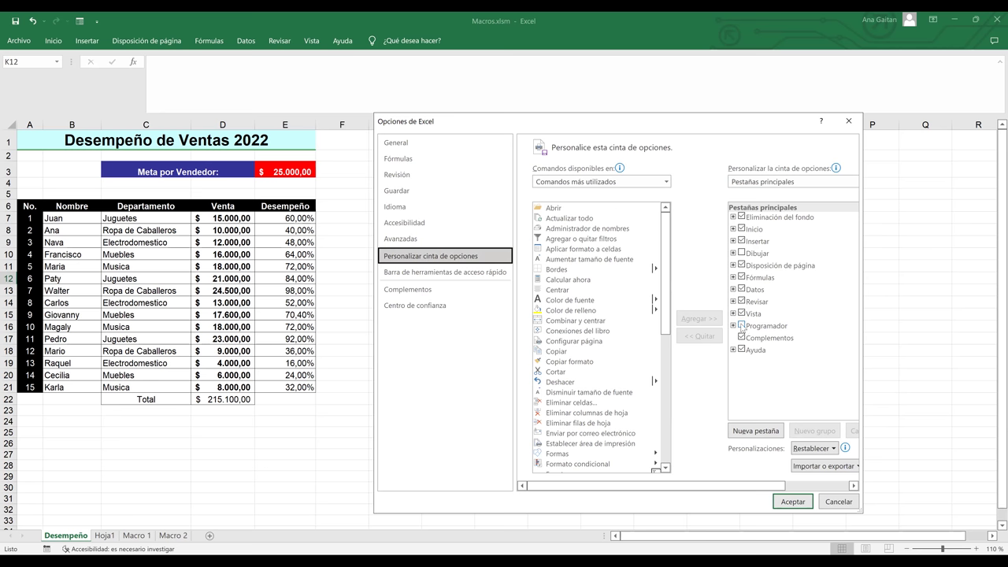
{"action": "left_click", "coordinate": [741, 325]}
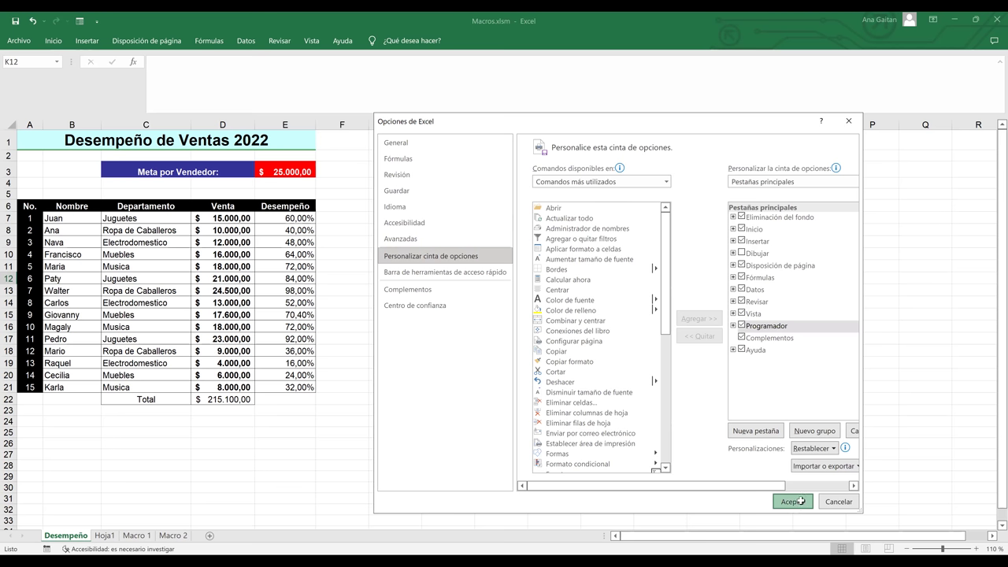
{"action": "left_click", "coordinate": [793, 502]}
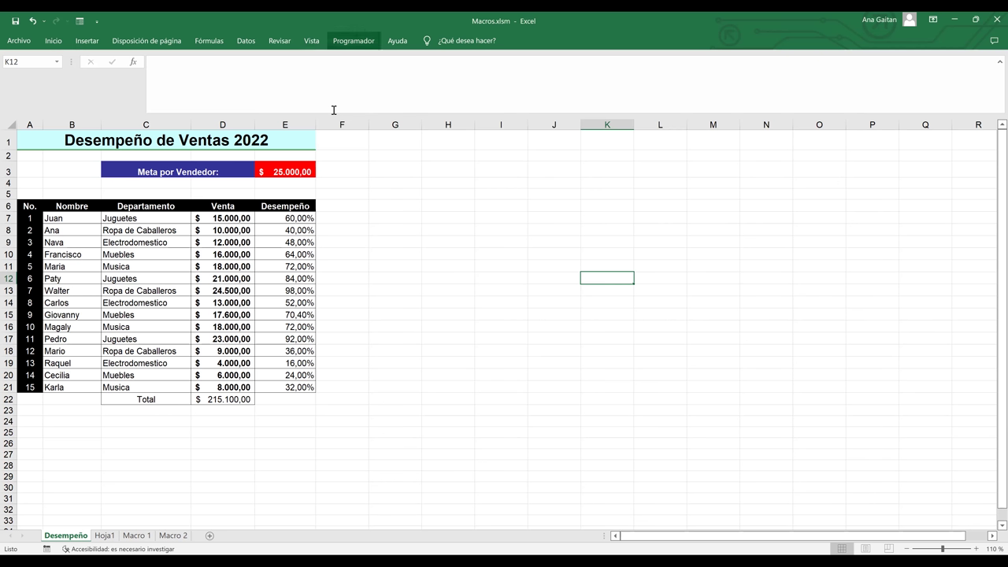
Step: Turn on Usar referencias relativas under Programador and collapse the ribbon with Ctrl+F1
{"action": "left_click", "coordinate": [353, 40]}
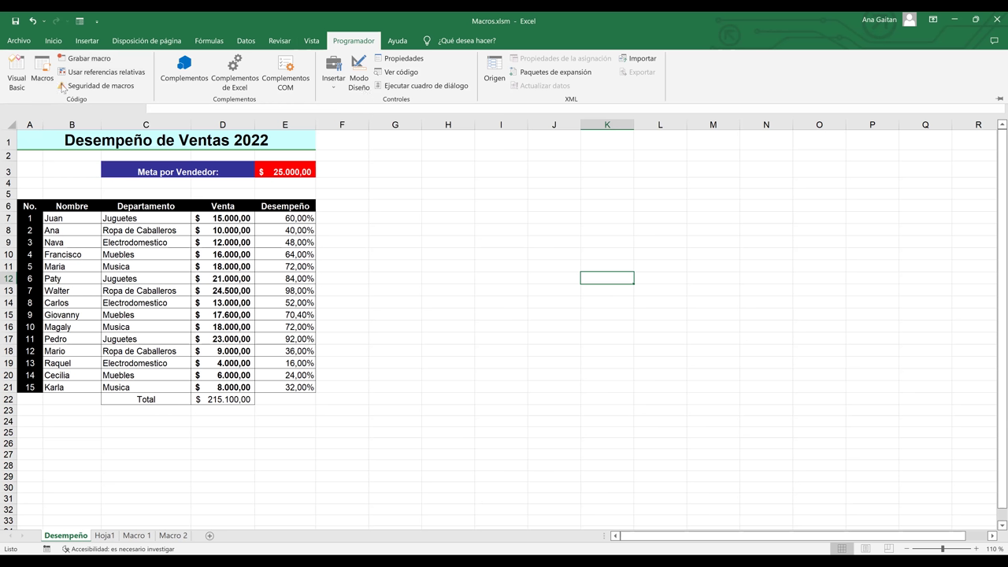
{"action": "left_click", "coordinate": [105, 75]}
{"action": "key", "text": "ctrl+F1"}
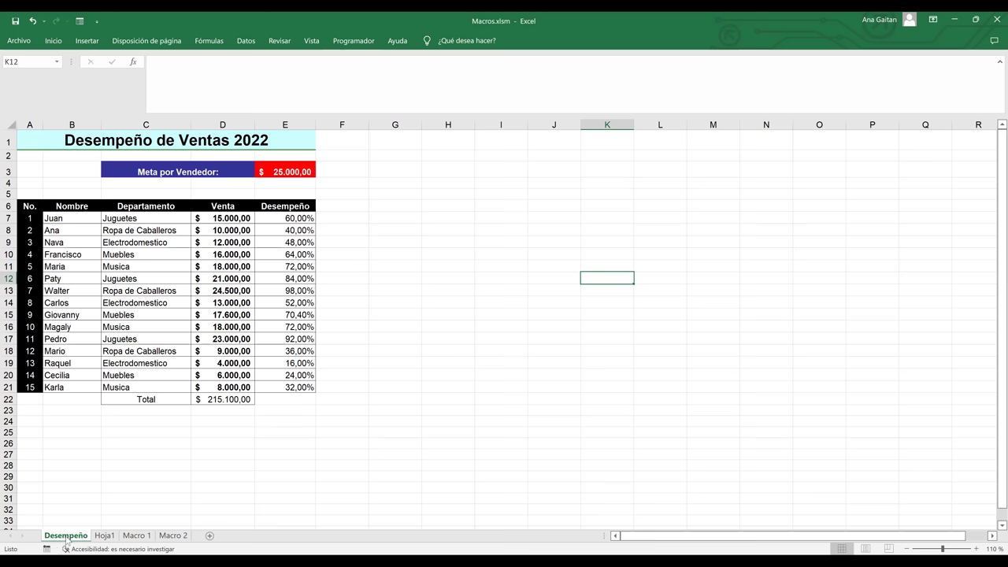
Step: Look through Hoja1, Macro 1 and Macro 2, then return to Desempeño at cell B7
{"action": "left_click", "coordinate": [112, 542]}
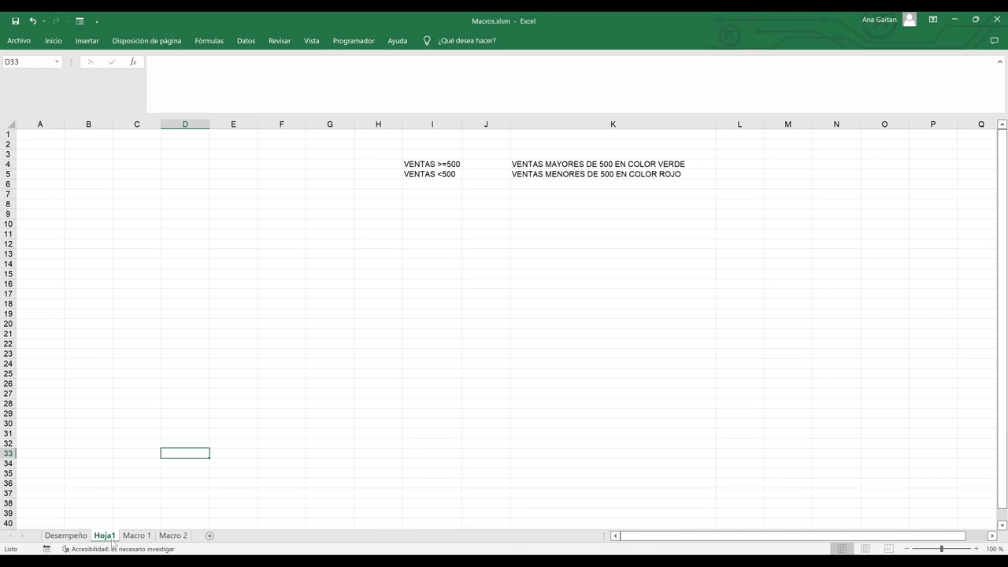
{"action": "left_click", "coordinate": [130, 538]}
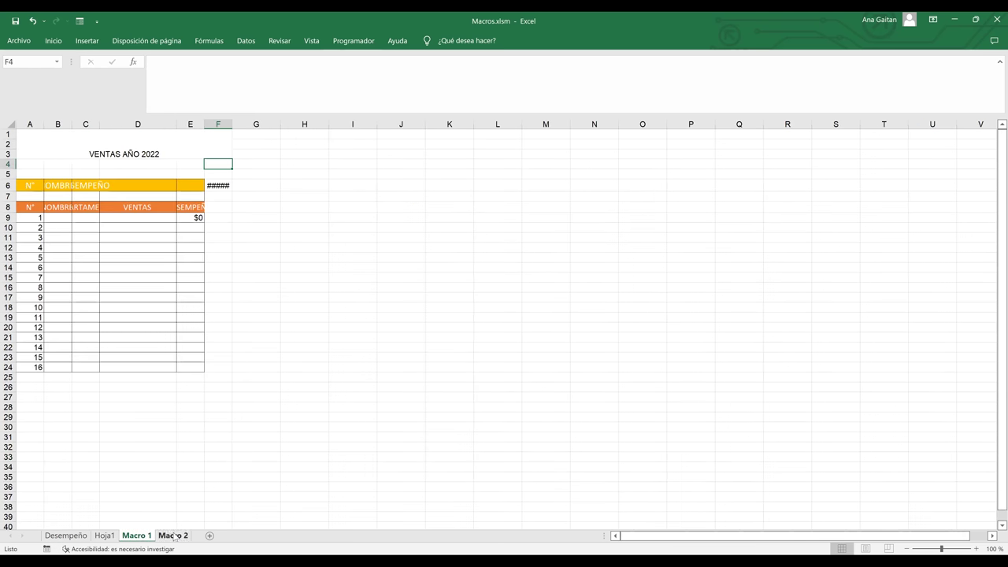
{"action": "left_click", "coordinate": [174, 537]}
{"action": "left_click", "coordinate": [66, 536]}
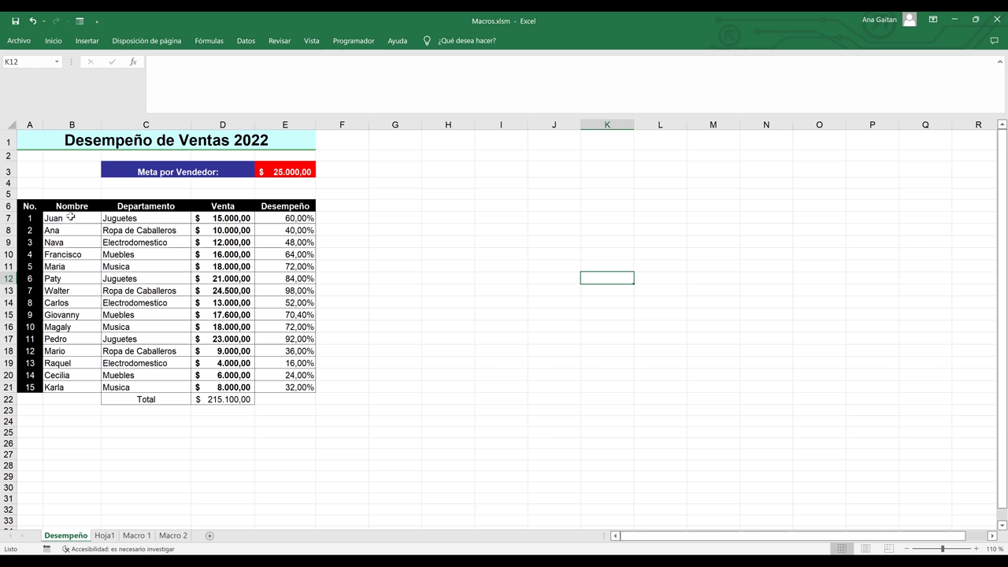
{"action": "left_click", "coordinate": [70, 217]}
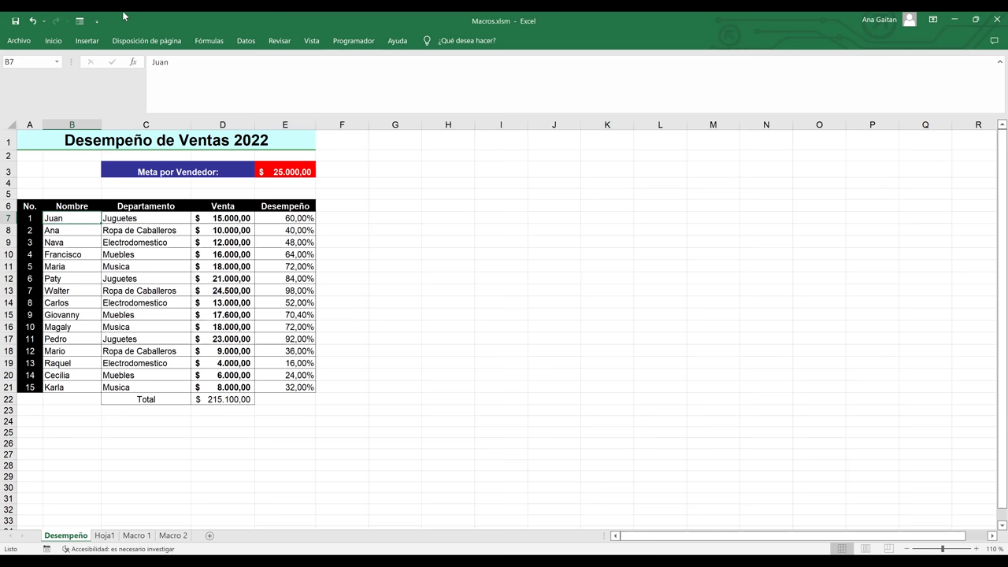
{"action": "left_click", "coordinate": [246, 41]}
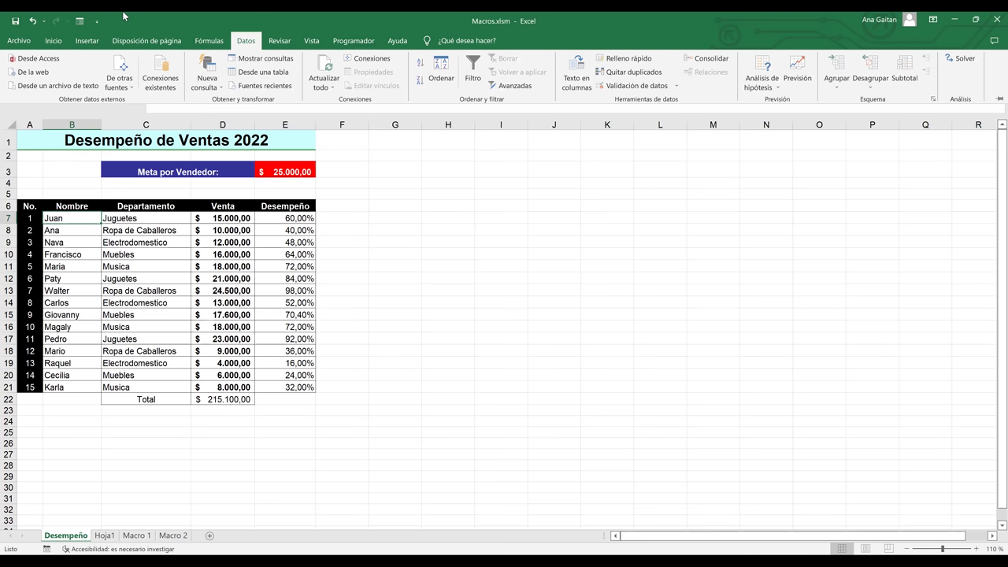
{"action": "left_click", "coordinate": [353, 40]}
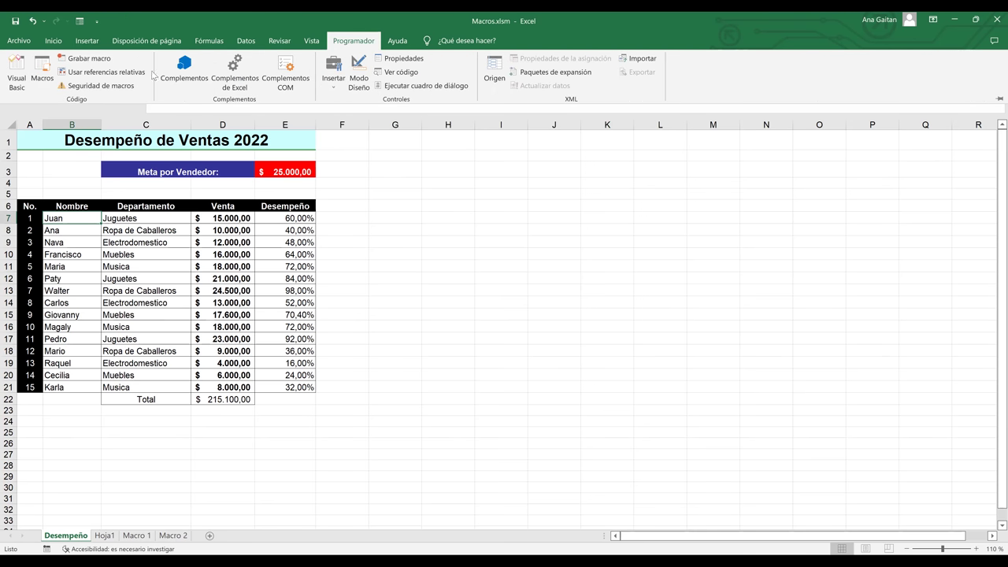
{"action": "left_click", "coordinate": [43, 85]}
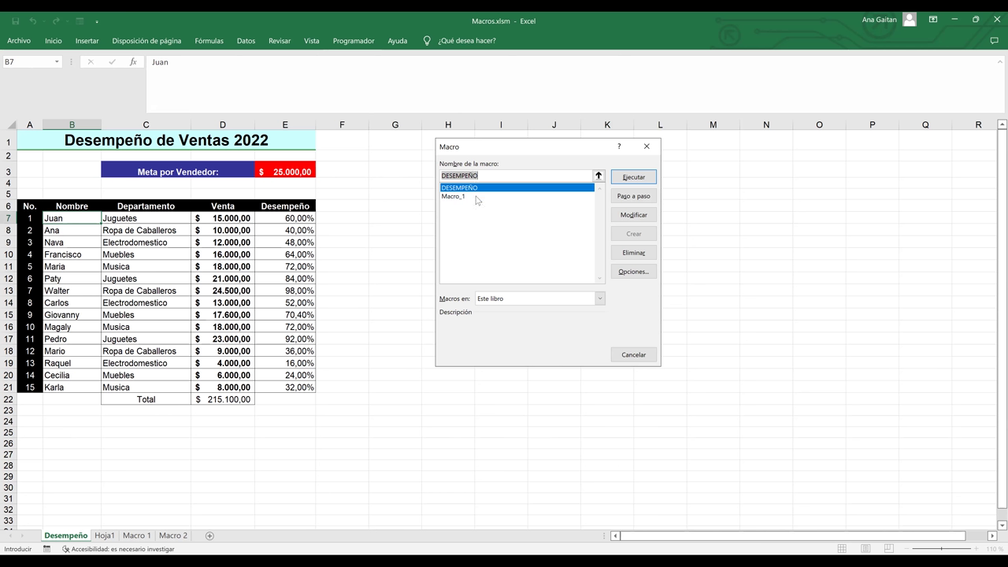
{"action": "left_click", "coordinate": [476, 197]}
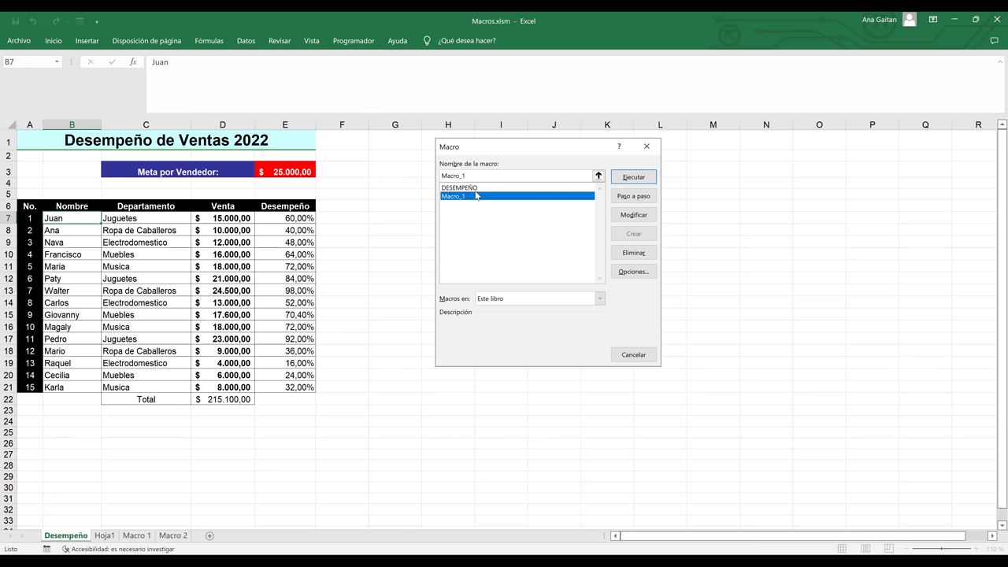
{"action": "left_click", "coordinate": [630, 355]}
{"action": "left_click", "coordinate": [386, 402]}
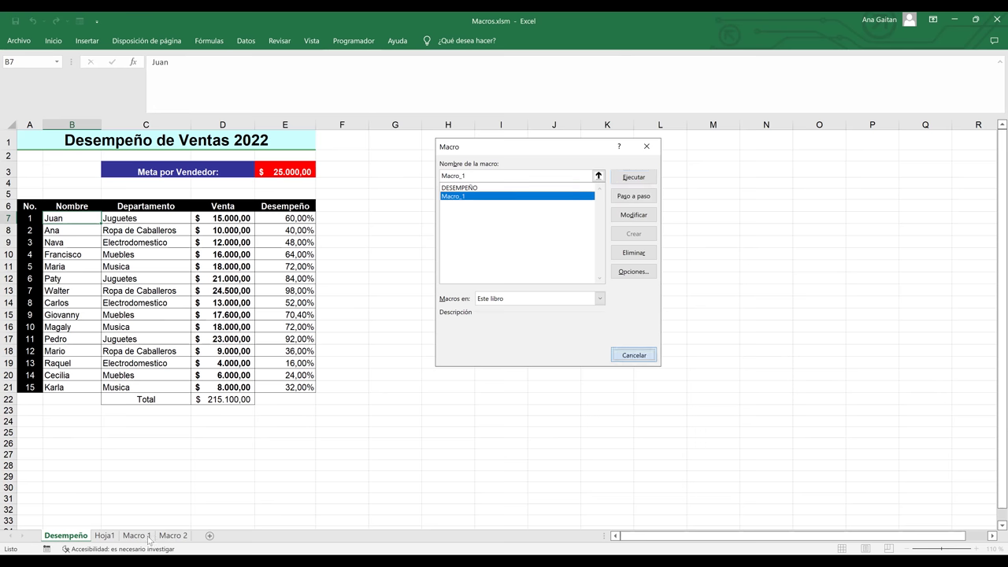
Step: Insert blank sheet Hoja2 and open the Macros list from the Programador tab
{"action": "left_click", "coordinate": [209, 535]}
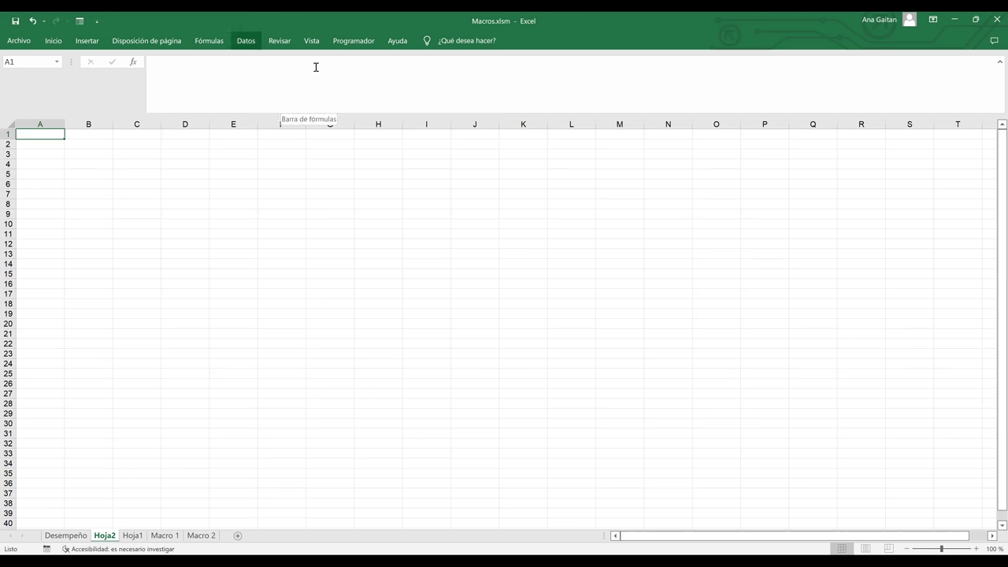
{"action": "key", "text": "alt+o"}
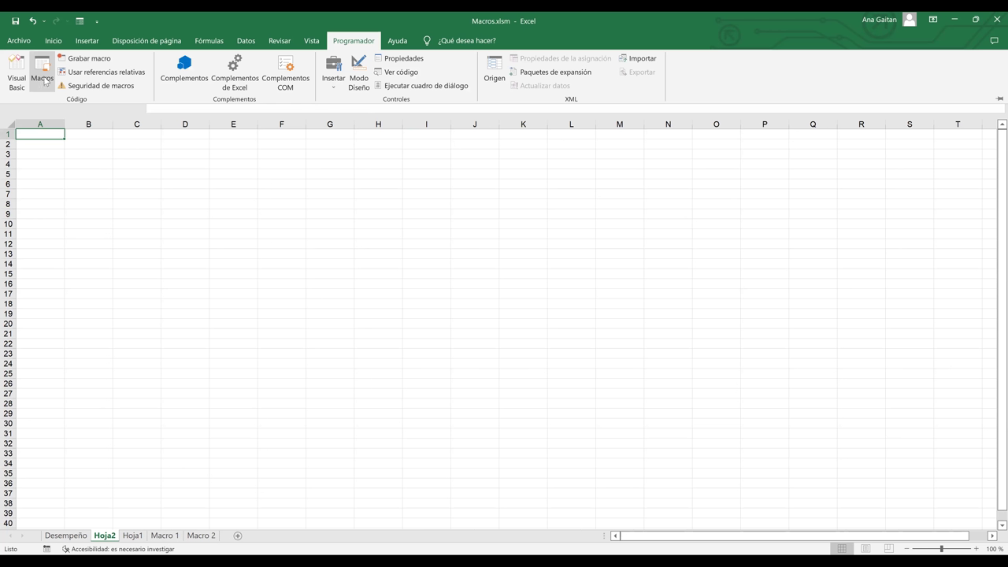
{"action": "left_click", "coordinate": [45, 81]}
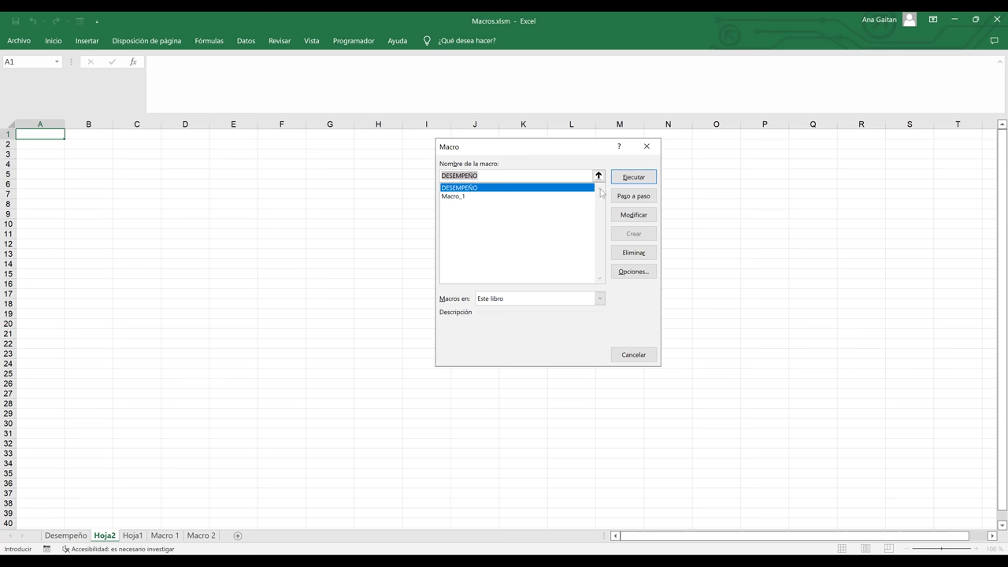
Step: Run DESEMPEÑO (ending it at its runtime error), then run Macro_1 to fill Hoja2, and add Hoja3
{"action": "left_click", "coordinate": [630, 178]}
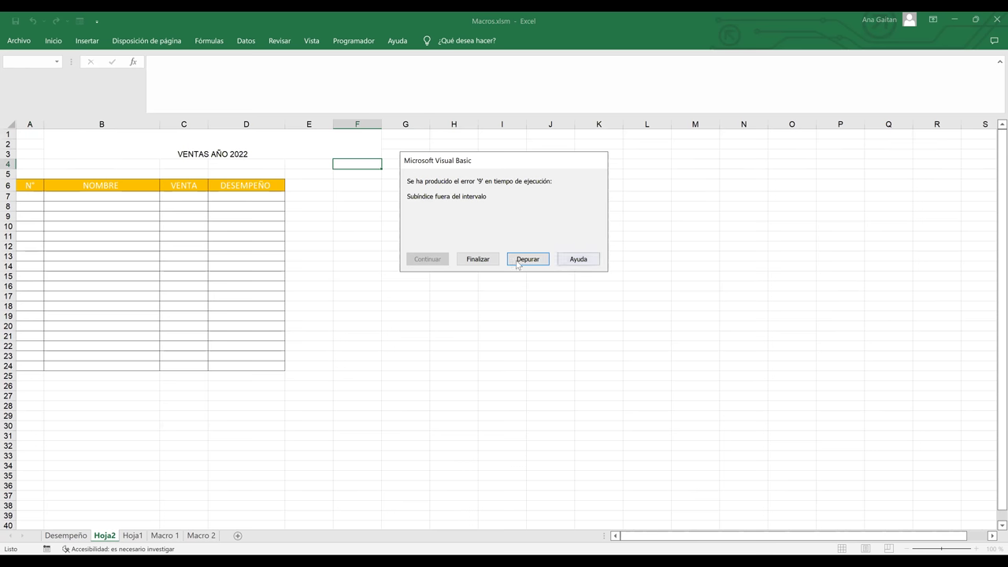
{"action": "left_click", "coordinate": [482, 260]}
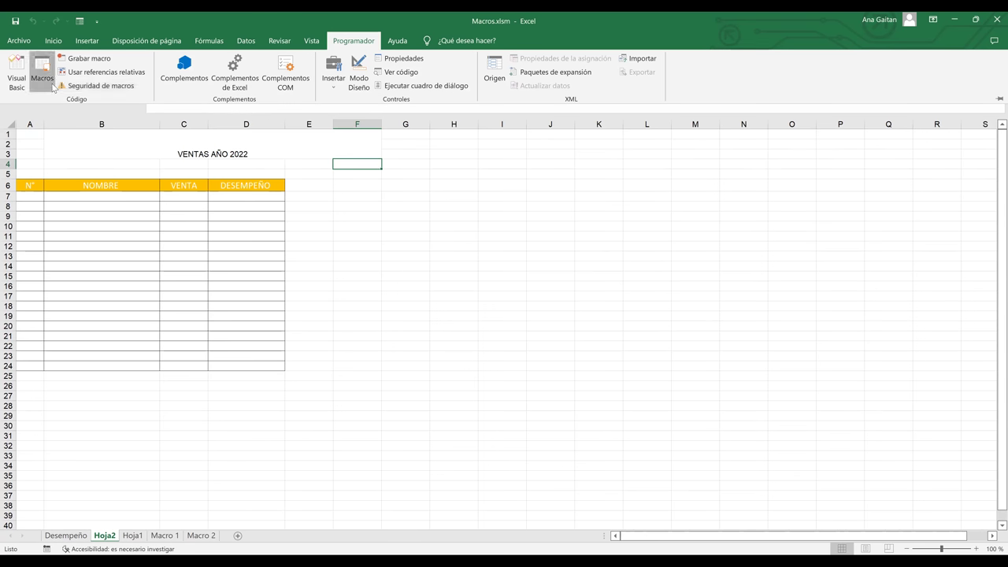
{"action": "key", "text": "alt+F8"}
{"action": "left_click", "coordinate": [475, 196]}
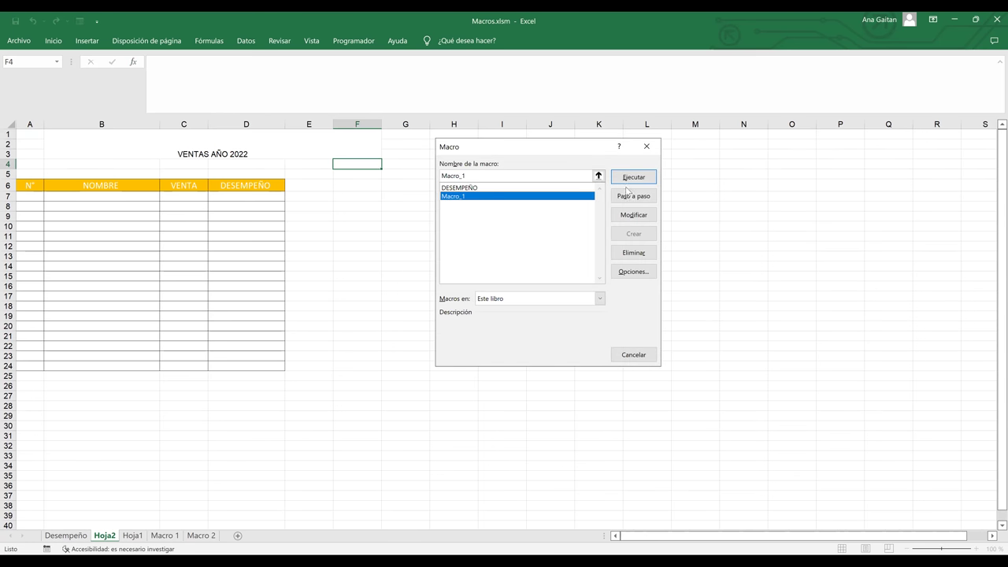
{"action": "key", "text": "Return"}
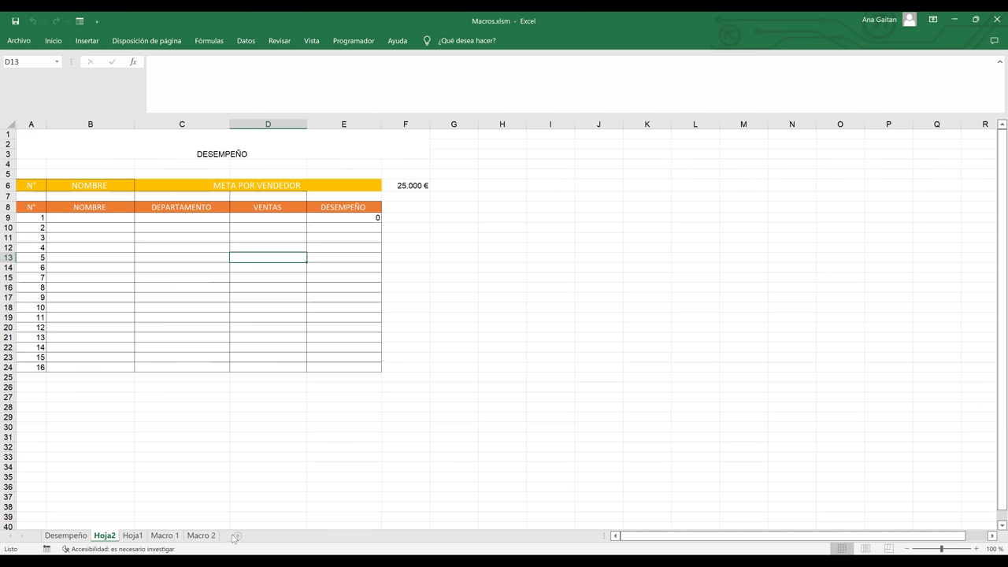
{"action": "left_click", "coordinate": [235, 536]}
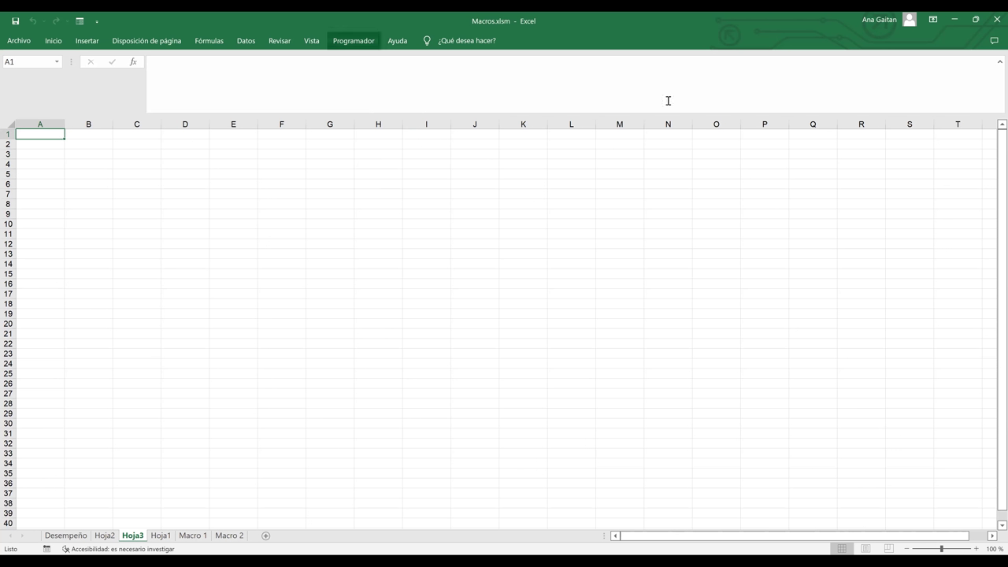
Step: Run Macro_1 from the Macros list to build the DESEMPEÑO table on Hoja3
{"action": "left_click", "coordinate": [44, 77]}
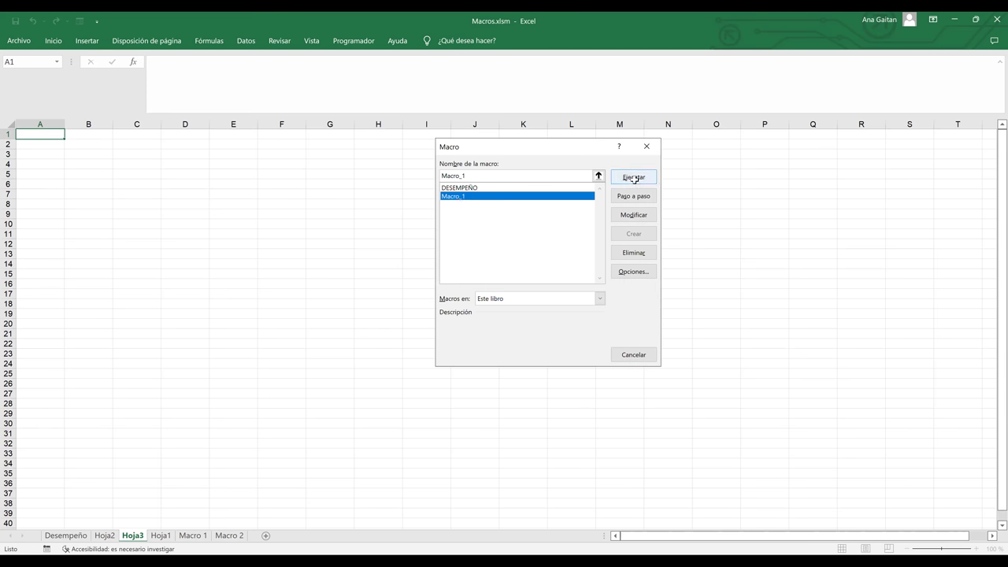
{"action": "left_click", "coordinate": [634, 178]}
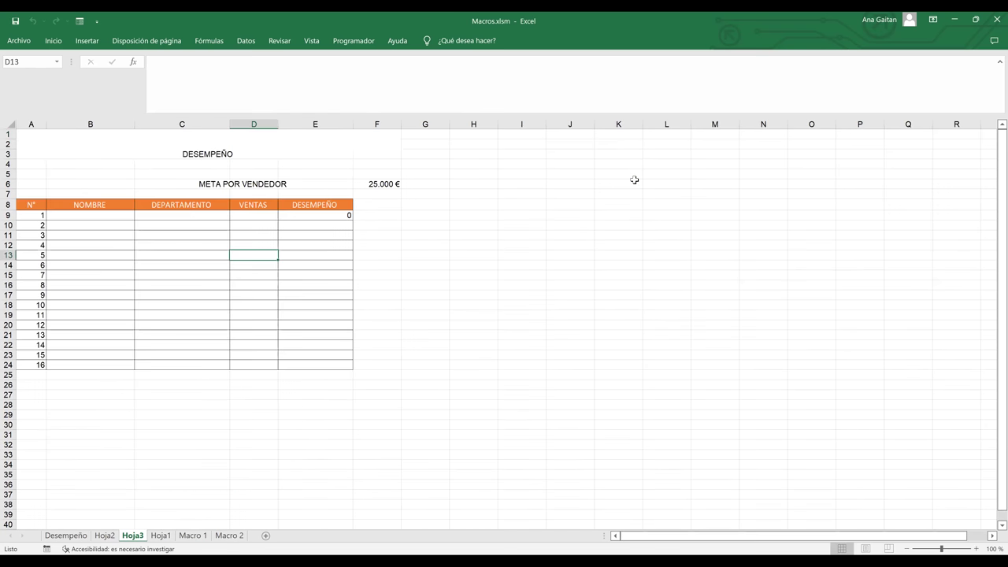
{"action": "left_click", "coordinate": [223, 257]}
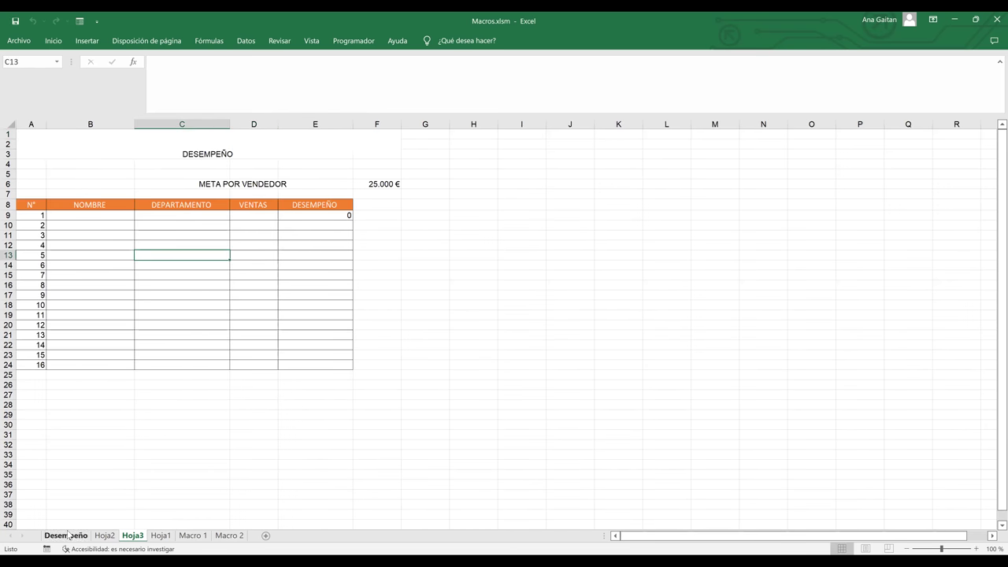
Step: Review the Desempeño, Macro 2, Hoja1 and Macro 1 sheets in turn
{"action": "left_click", "coordinate": [67, 535]}
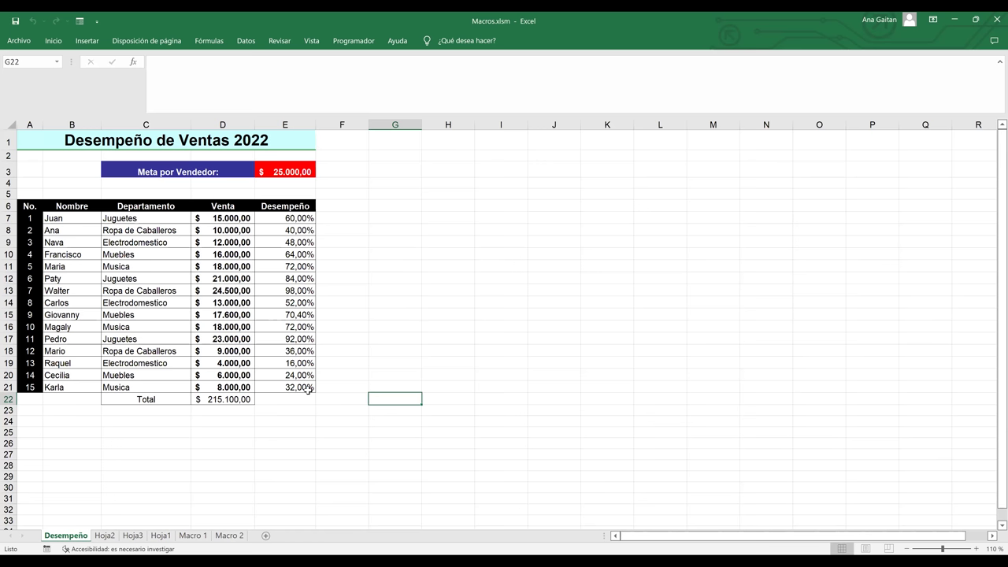
{"action": "left_click", "coordinate": [553, 275]}
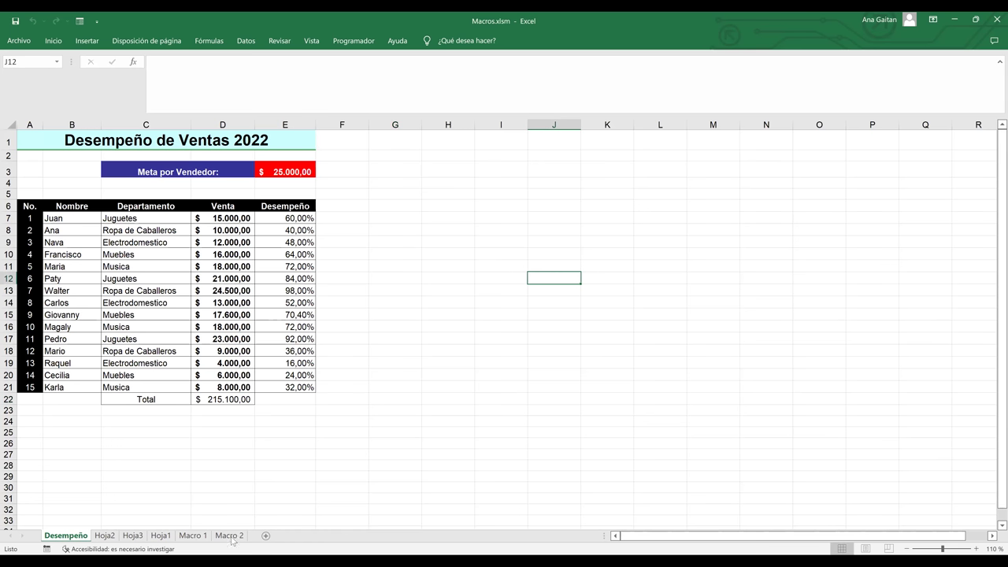
{"action": "left_click", "coordinate": [230, 536]}
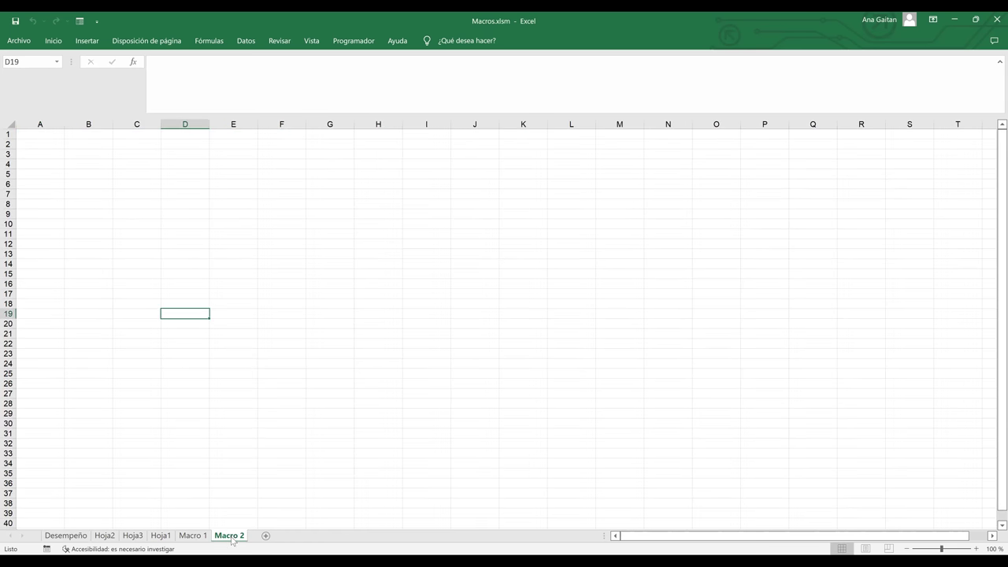
{"action": "left_click", "coordinate": [162, 536]}
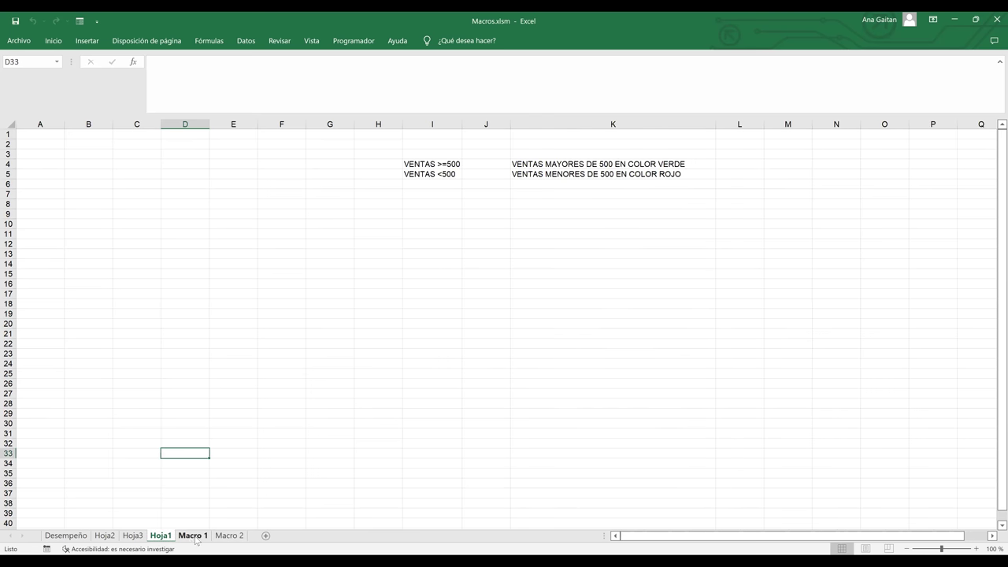
{"action": "left_click", "coordinate": [193, 539]}
{"action": "right_click", "coordinate": [196, 539]}
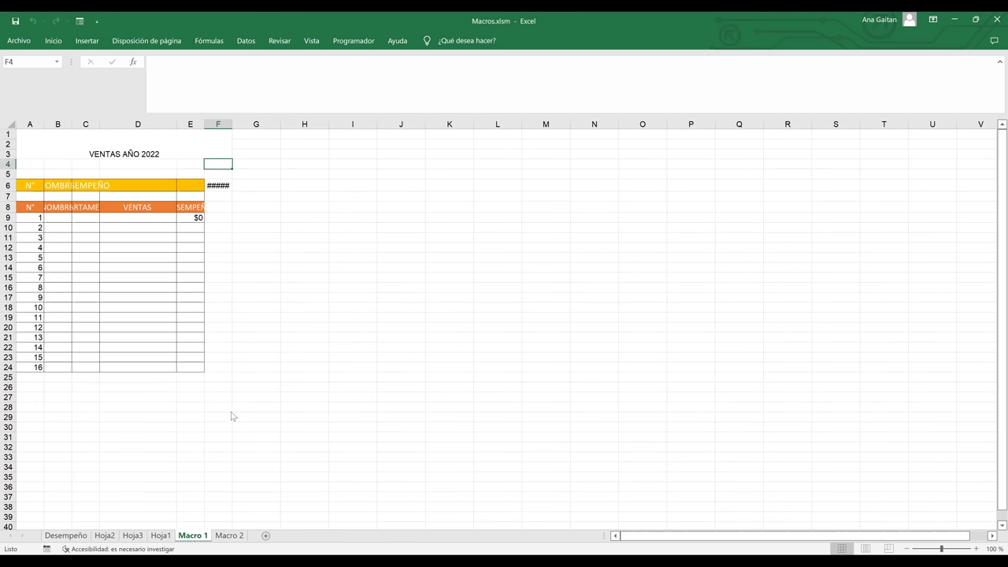
Step: Delete the Macro 1 and Macro 2 sheets
{"action": "key", "text": "Return"}
{"action": "left_click", "coordinate": [483, 318]}
{"action": "right_click", "coordinate": [195, 539]}
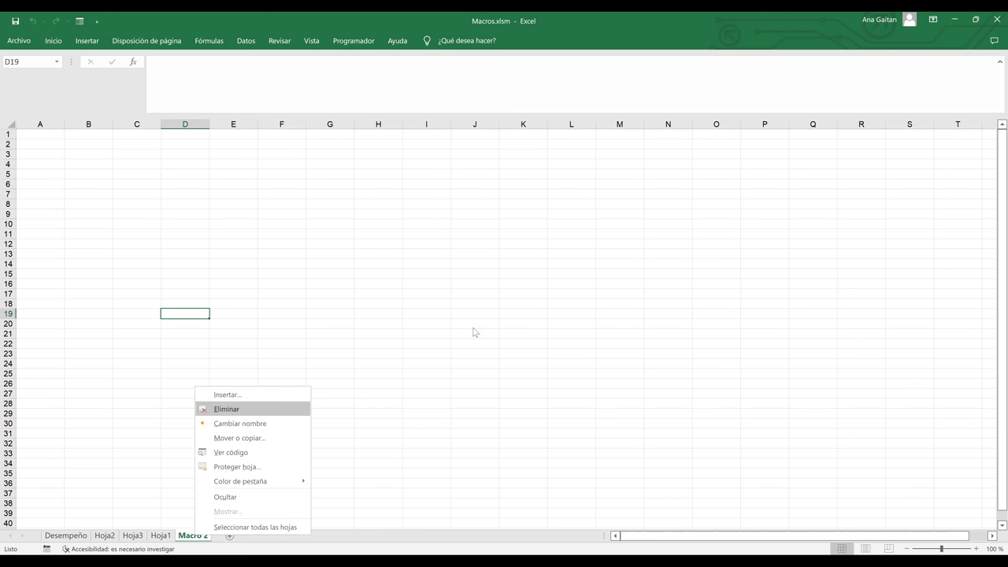
{"action": "key", "text": "Return"}
{"action": "key", "text": "Return"}
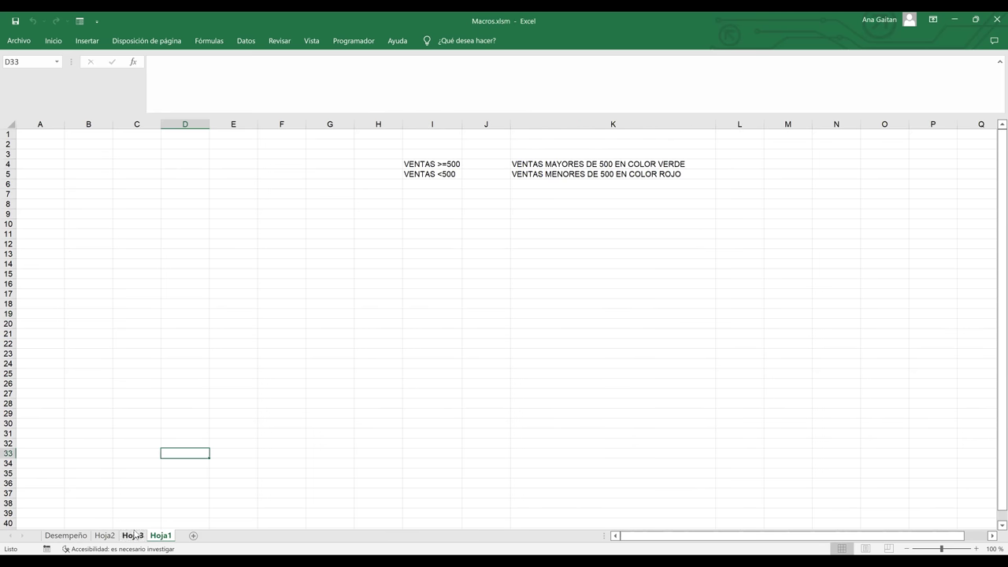
Step: Delete the Hoja3 and Hoja2 sheets, then add a new blank sheet Hoja4
{"action": "left_click", "coordinate": [133, 536]}
{"action": "right_click", "coordinate": [130, 538]}
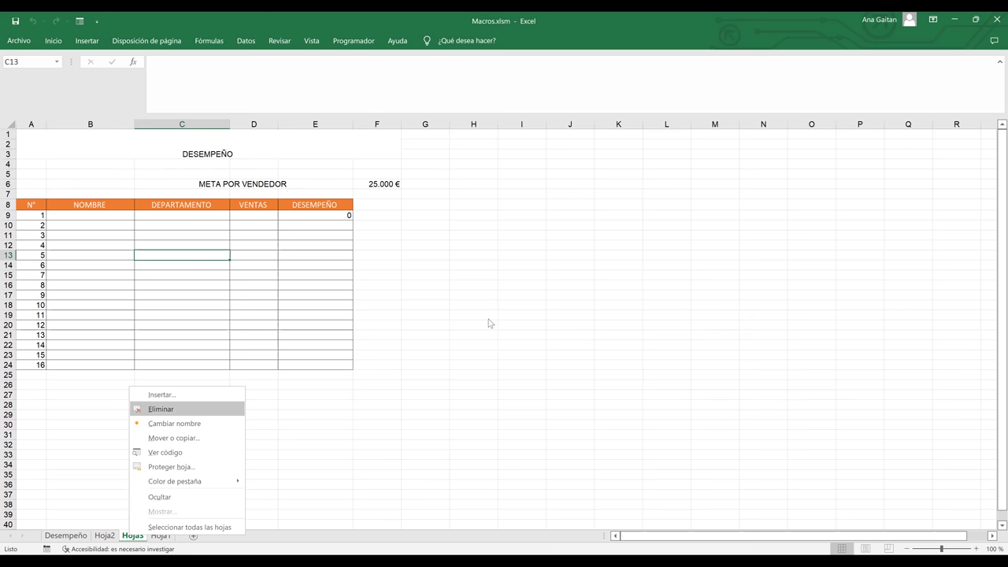
{"action": "key", "text": "Return"}
{"action": "key", "text": "Return"}
{"action": "left_click", "coordinate": [112, 537]}
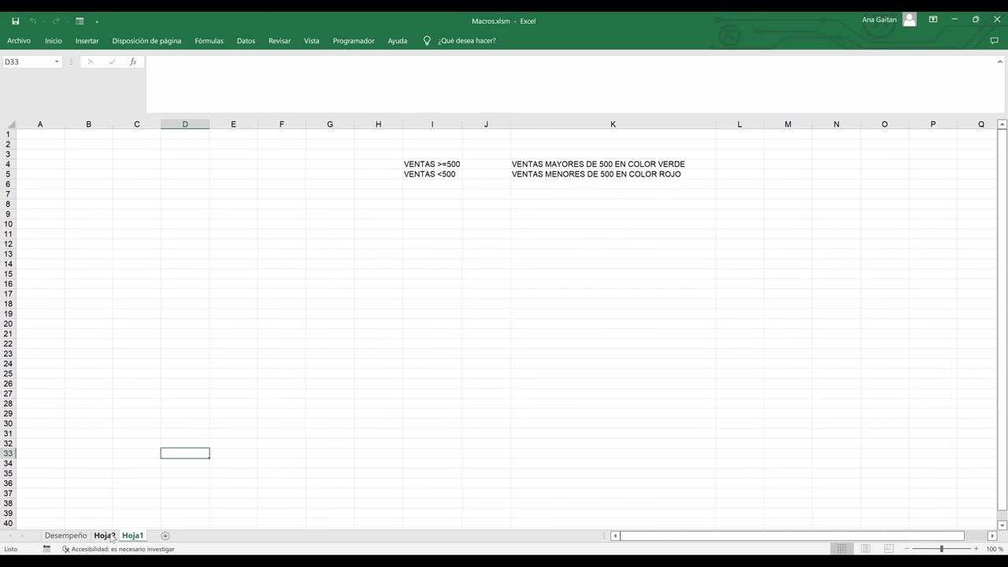
{"action": "right_click", "coordinate": [112, 537]}
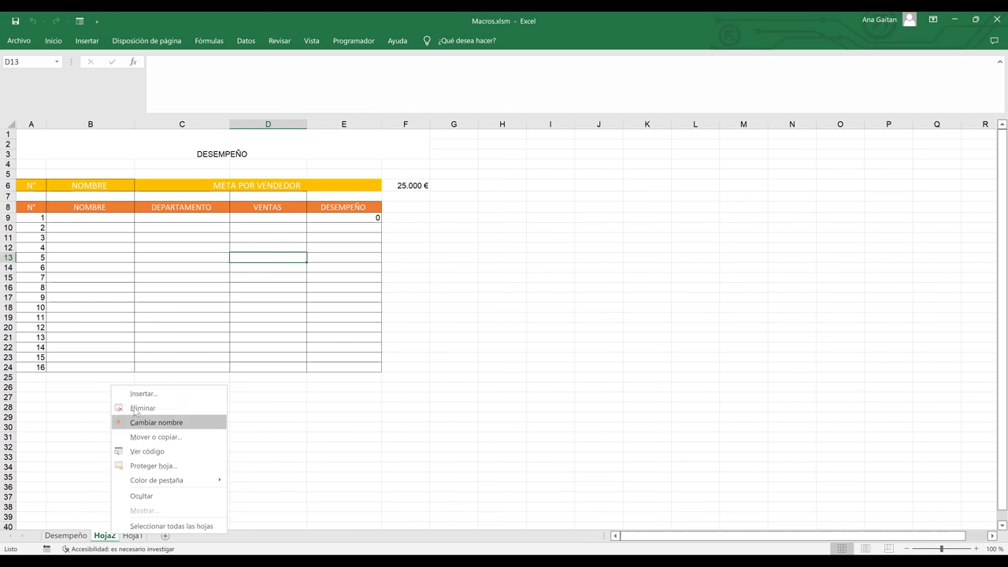
{"action": "key", "text": "Return"}
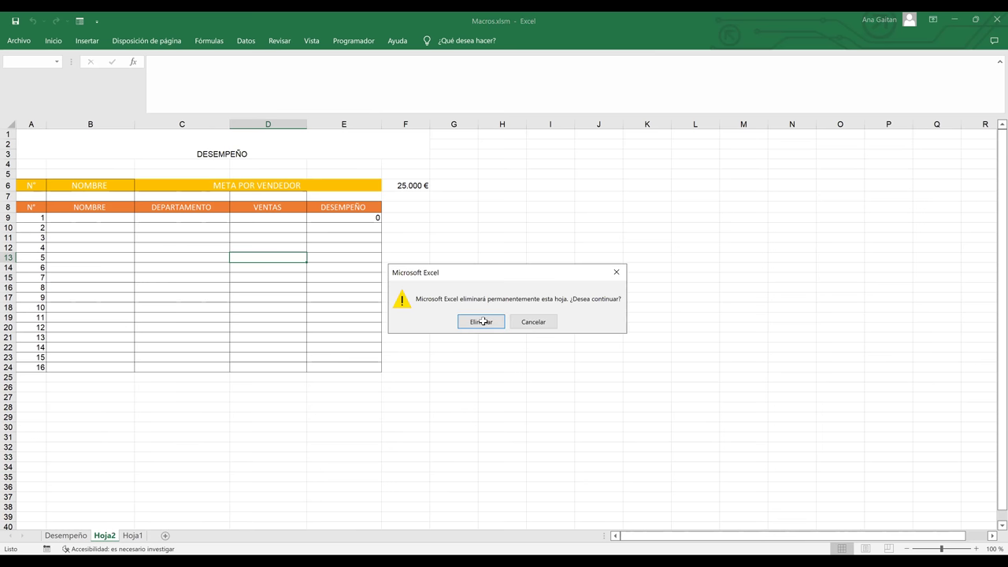
{"action": "left_click", "coordinate": [483, 321]}
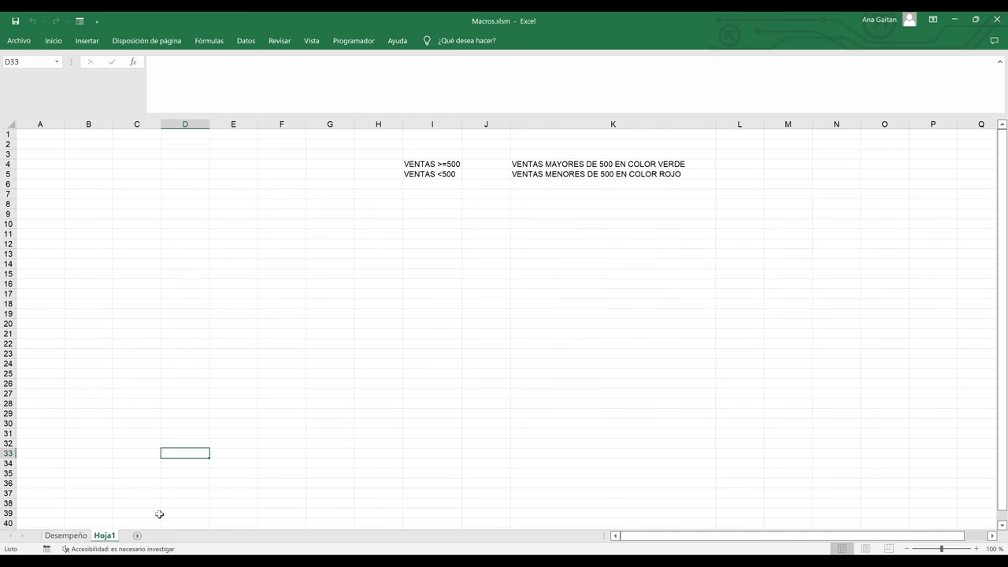
{"action": "left_click", "coordinate": [138, 536]}
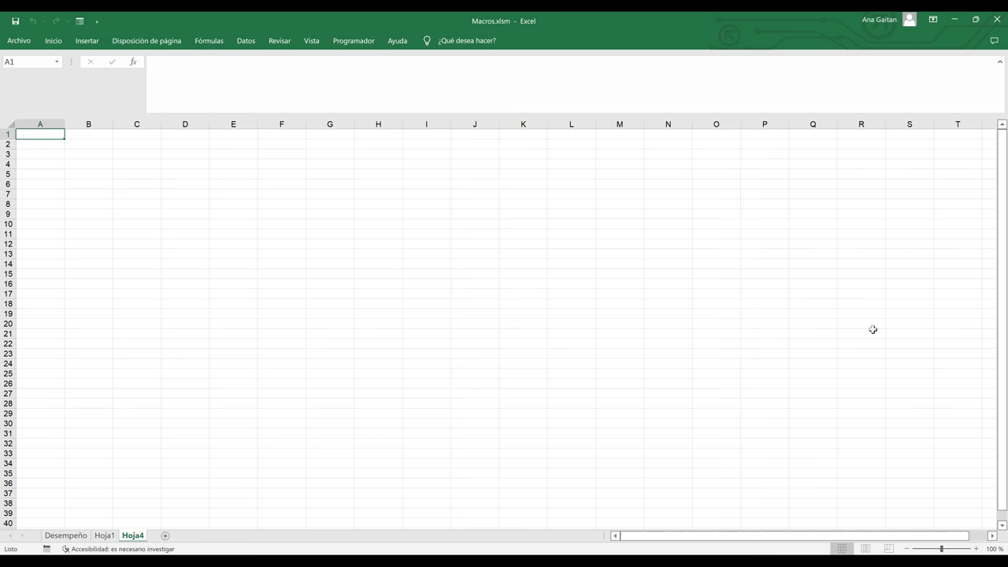
Step: Zoom Hoja4 up to 200% and select cell B4
{"action": "left_click", "coordinate": [977, 549]}
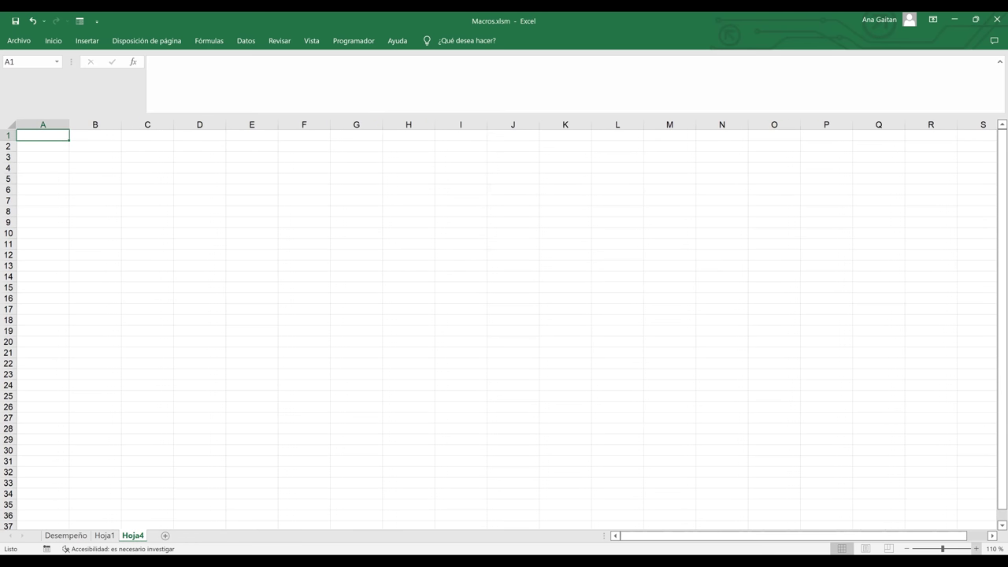
{"action": "left_click", "coordinate": [977, 549]}
{"action": "left_click", "coordinate": [976, 549]}
{"action": "left_click", "coordinate": [977, 549]}
{"action": "left_click", "coordinate": [976, 549]}
{"action": "left_click", "coordinate": [977, 549]}
{"action": "left_click", "coordinate": [977, 549]}
{"action": "left_click", "coordinate": [977, 549]}
{"action": "left_click", "coordinate": [976, 549]}
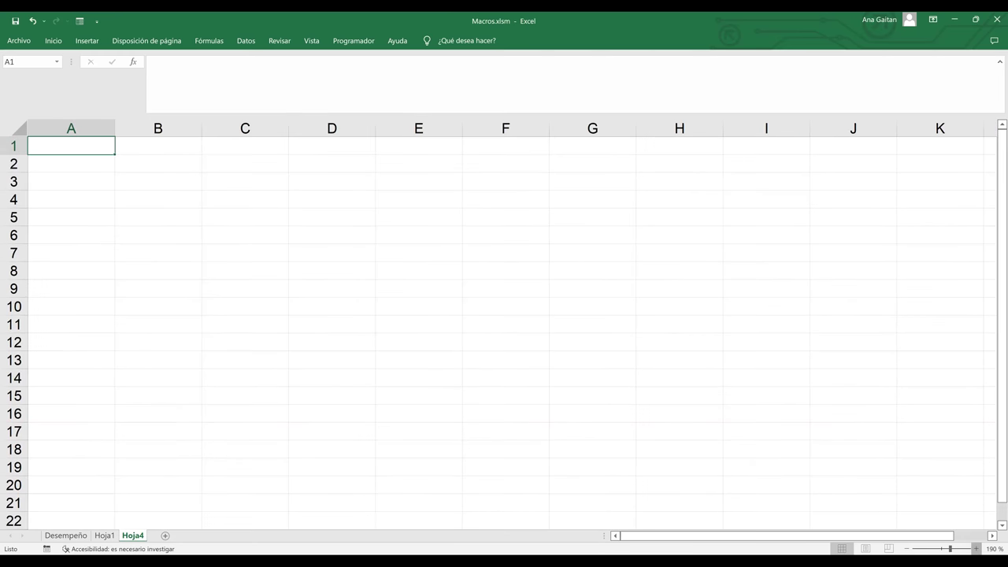
{"action": "left_click", "coordinate": [977, 549]}
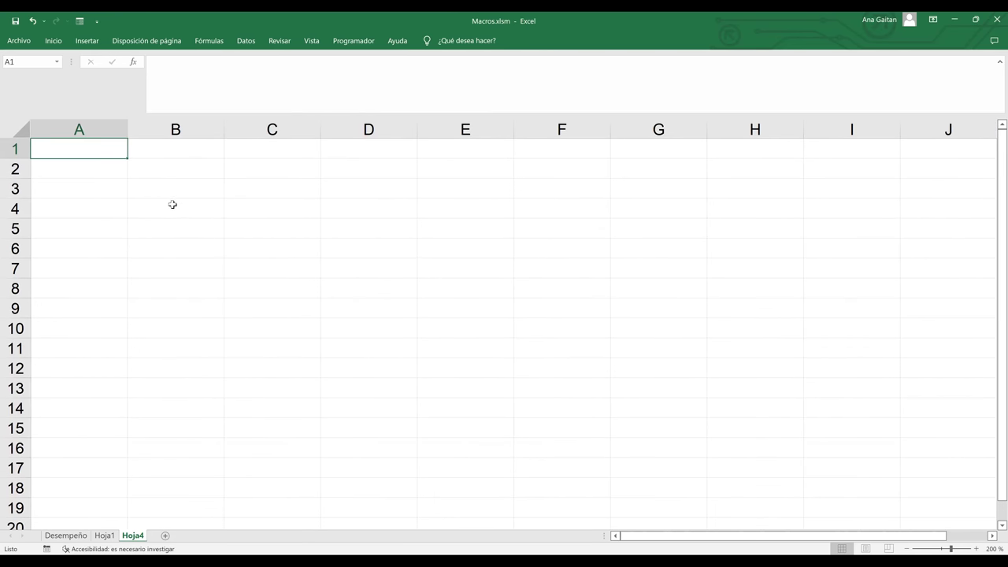
{"action": "left_click", "coordinate": [172, 205]}
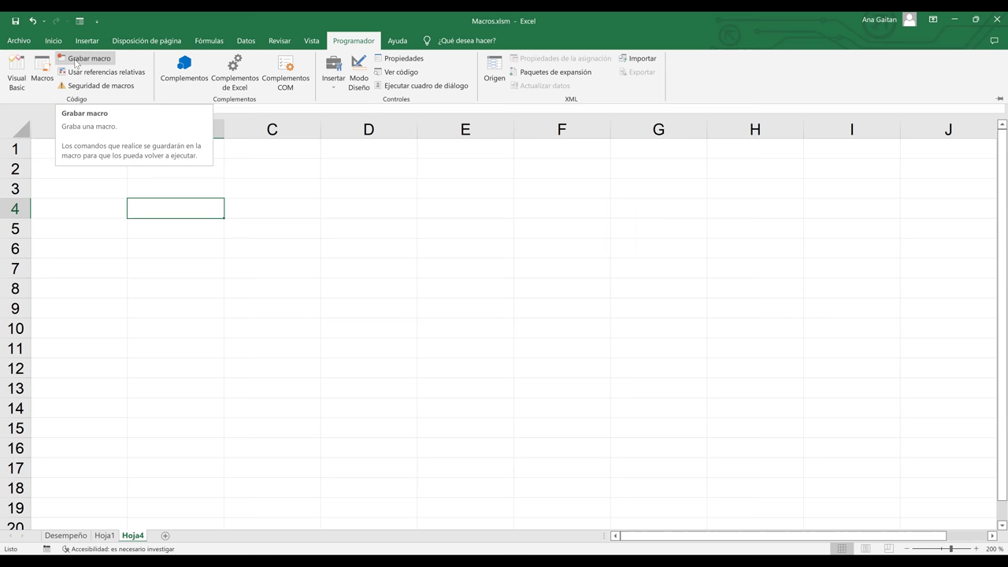
Step: Open Grabar macro, name the macro CREARTABLA, and move to the CTRL+ shortcut box
{"action": "left_click", "coordinate": [76, 63]}
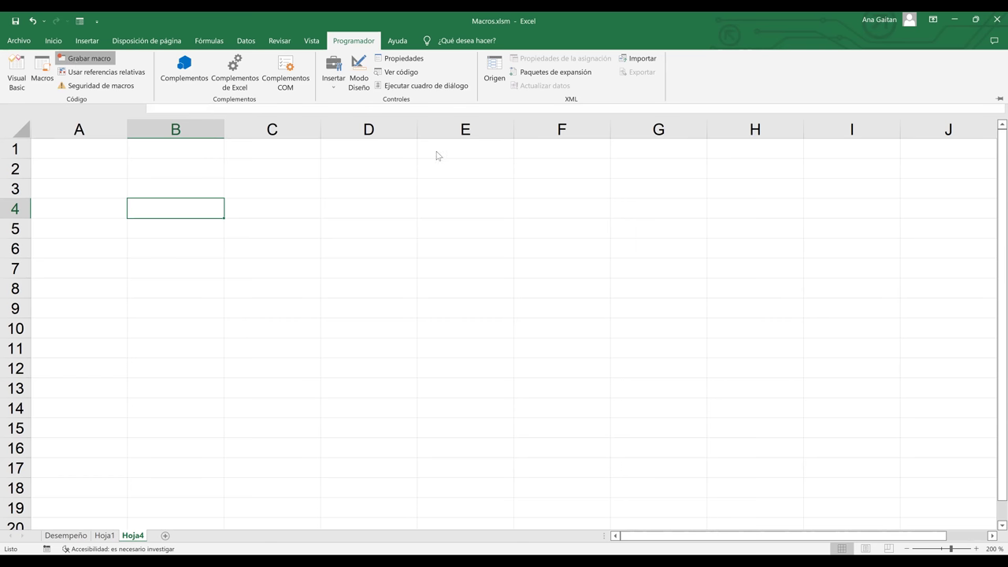
{"action": "key", "text": "BackSpace"}
{"action": "type", "text": "CR"}
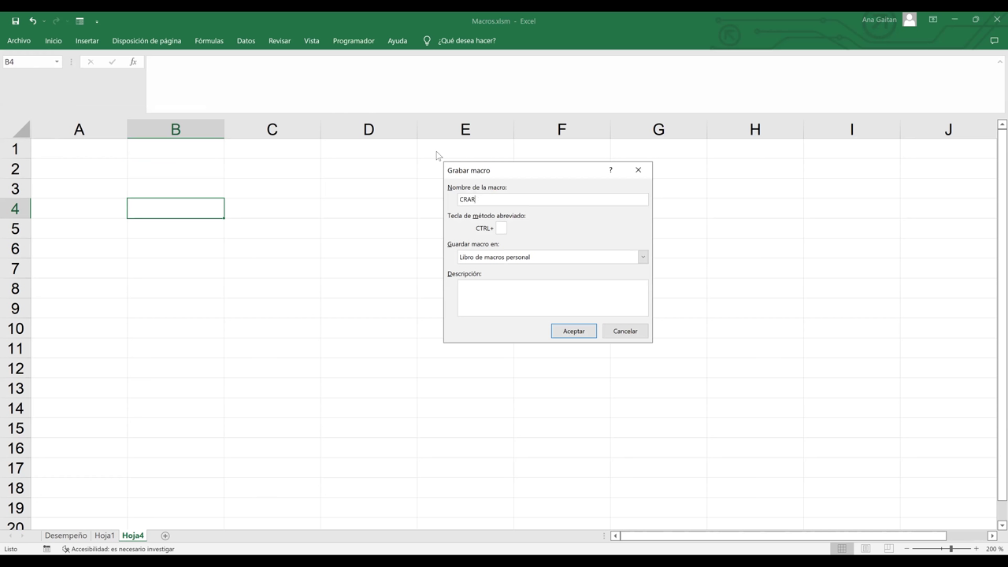
{"action": "type", "text": "EARTABLA"}
{"action": "left_click", "coordinate": [503, 227]}
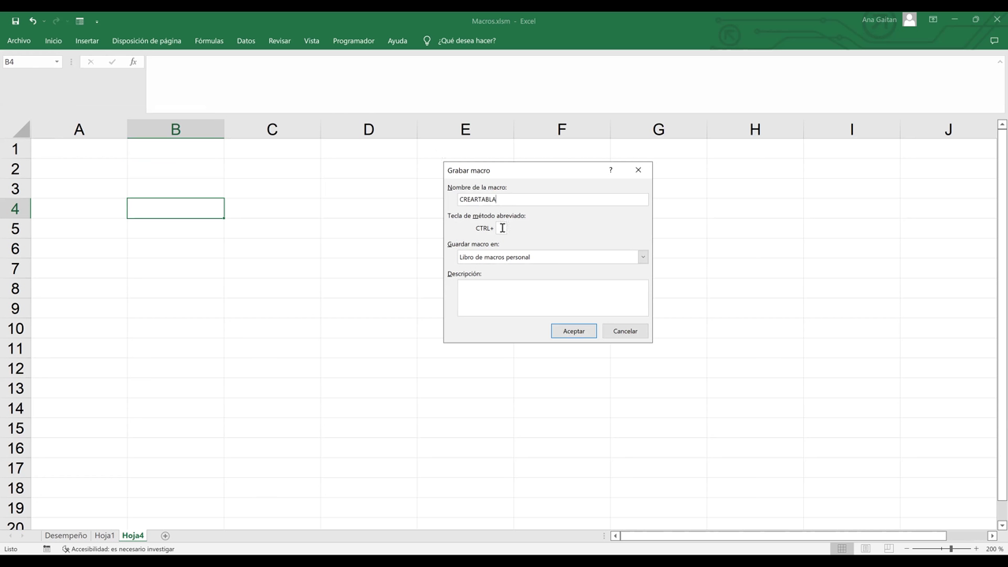
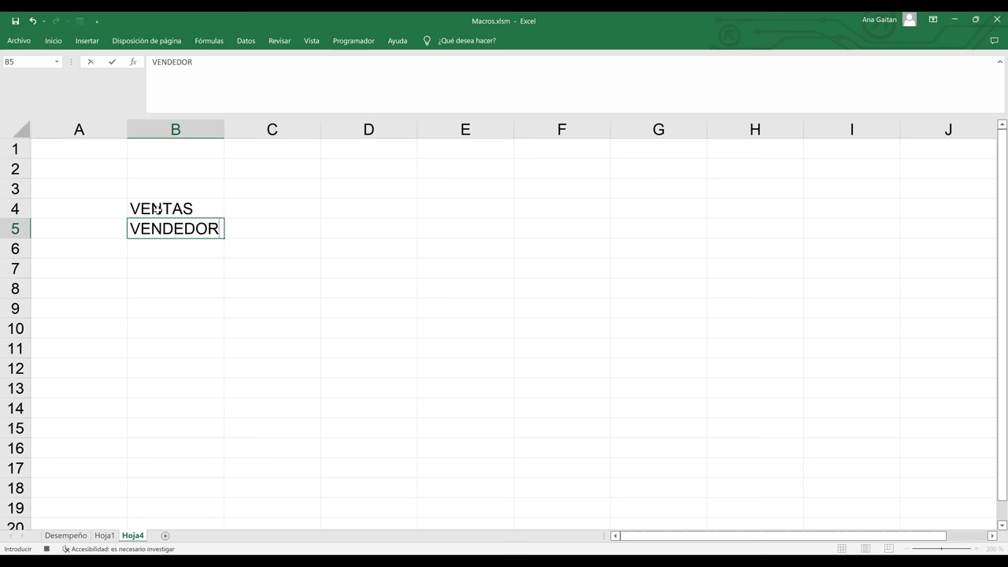
Step: Enter the headers ENERO, FEBRERO and MARZO in C5, D5 and E5
{"action": "type", "text": "ENERO"}
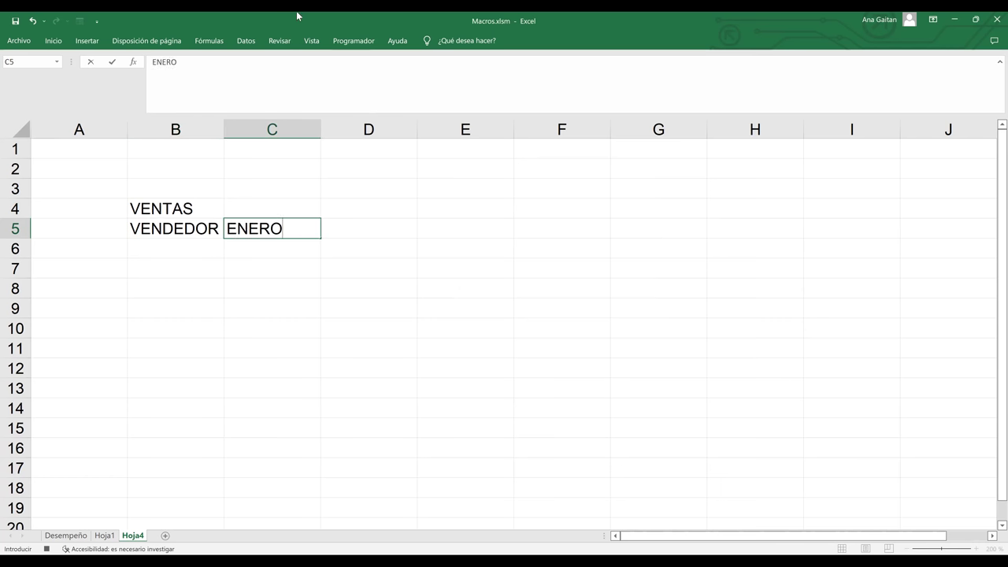
{"action": "key", "text": "Tab"}
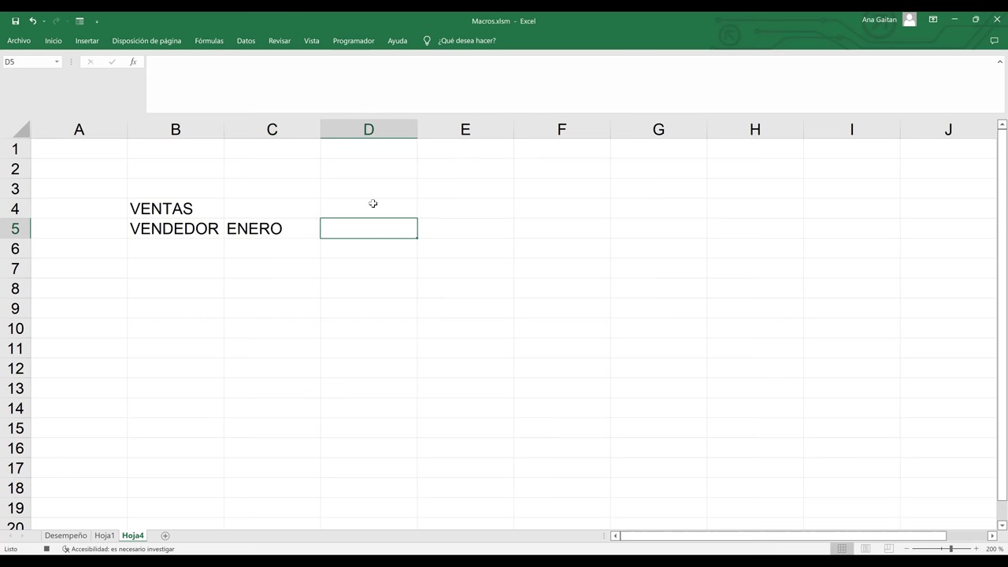
{"action": "type", "text": "FE"}
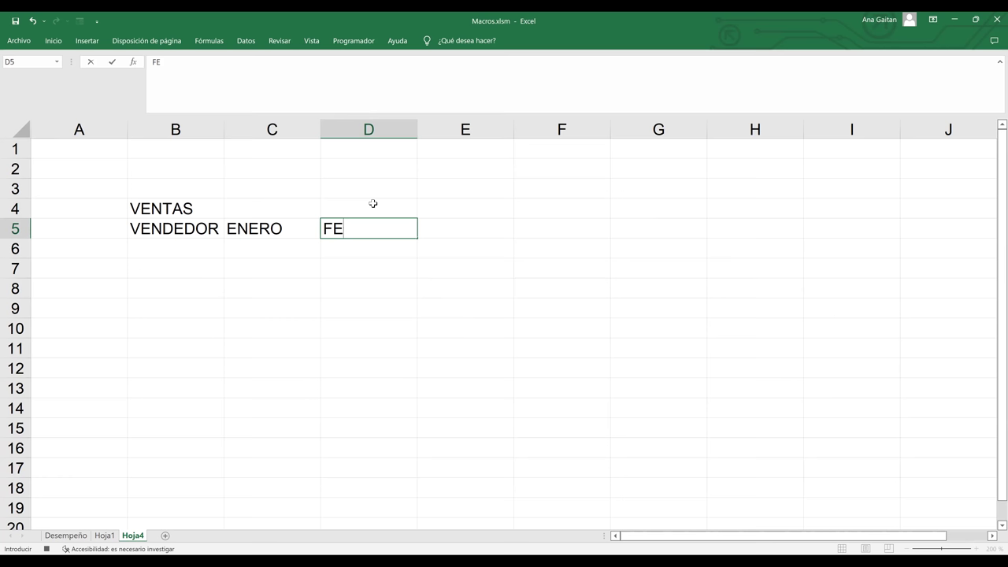
{"action": "type", "text": "BRERO"}
{"action": "key", "text": "Tab"}
{"action": "type", "text": "MARZO"}
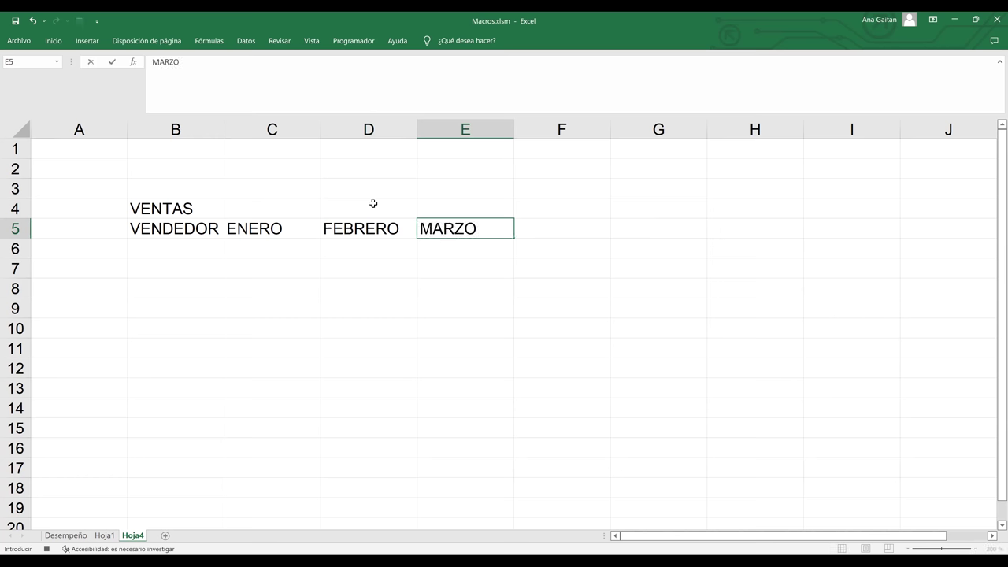
{"action": "key", "text": "Return"}
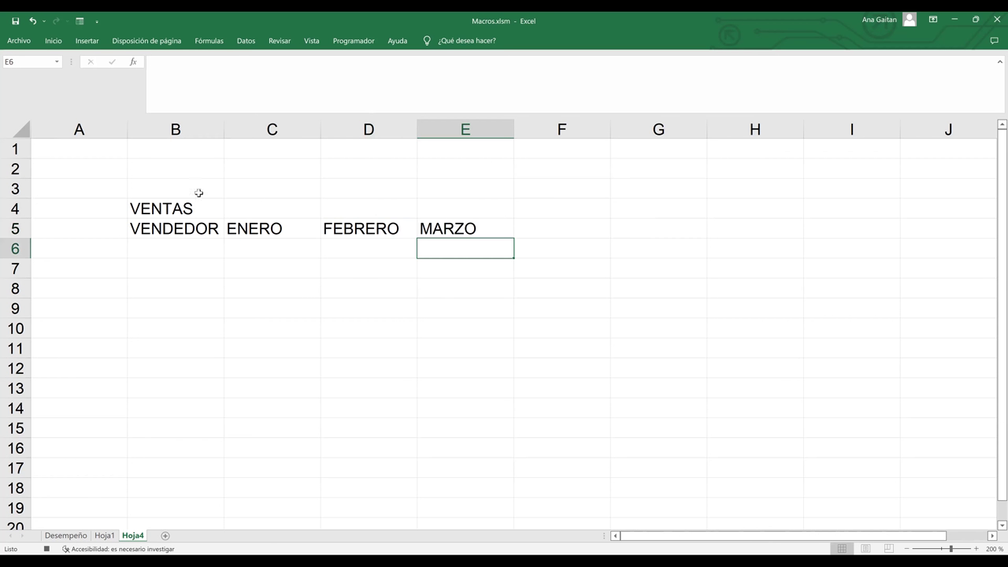
Step: Select the four header cells B5:E5, from VENDEDOR to MARZO
{"action": "key", "text": "Up"}
{"action": "key", "text": "ctrl+Left"}
{"action": "key", "text": "ctrl+shift+Right"}
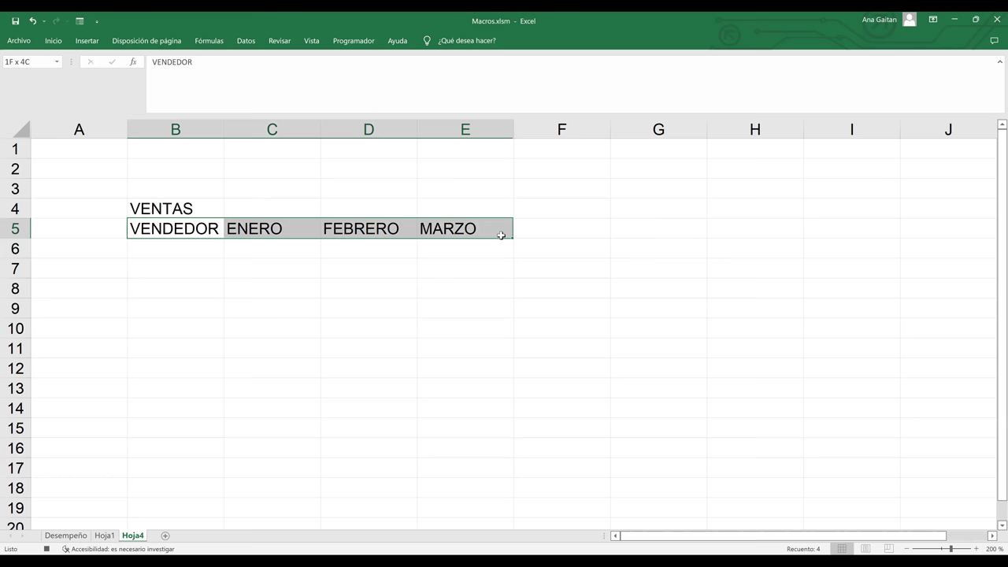
Step: Shade the headers light green and merge and centre VENTAS across B4:E4
{"action": "left_click", "coordinate": [56, 43]}
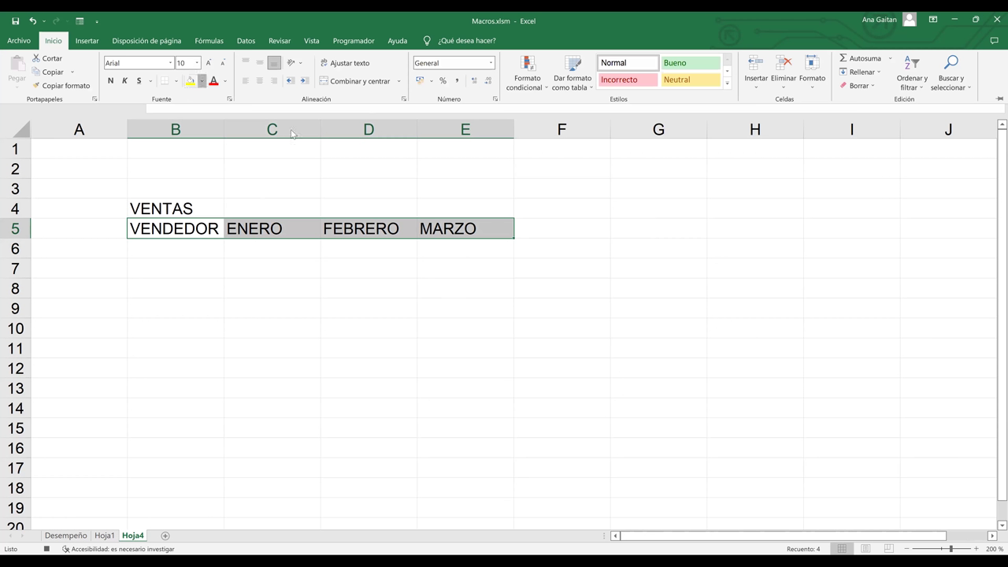
{"action": "left_click", "coordinate": [202, 81]}
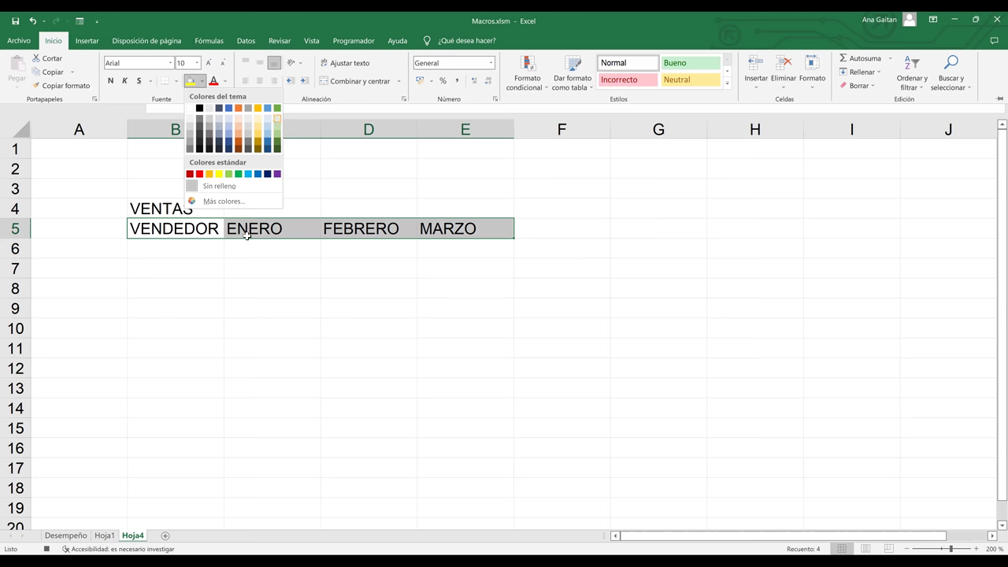
{"action": "left_click_drag", "start_coordinate": [208, 209], "coordinate": [465, 206]}
{"action": "left_click", "coordinate": [55, 46]}
{"action": "left_click", "coordinate": [367, 84]}
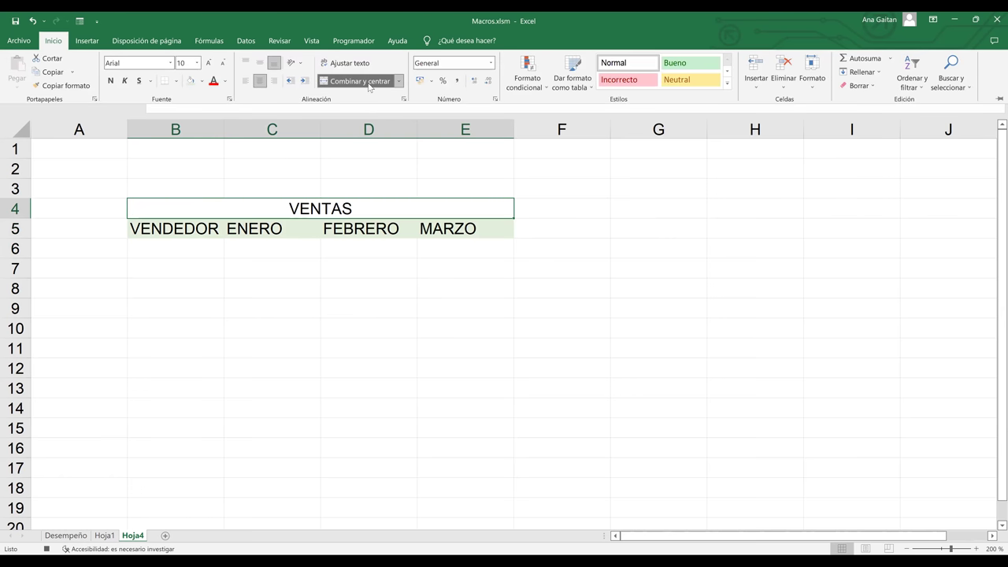
Step: Fill the merged VENTAS title band with green
{"action": "left_click", "coordinate": [202, 81]}
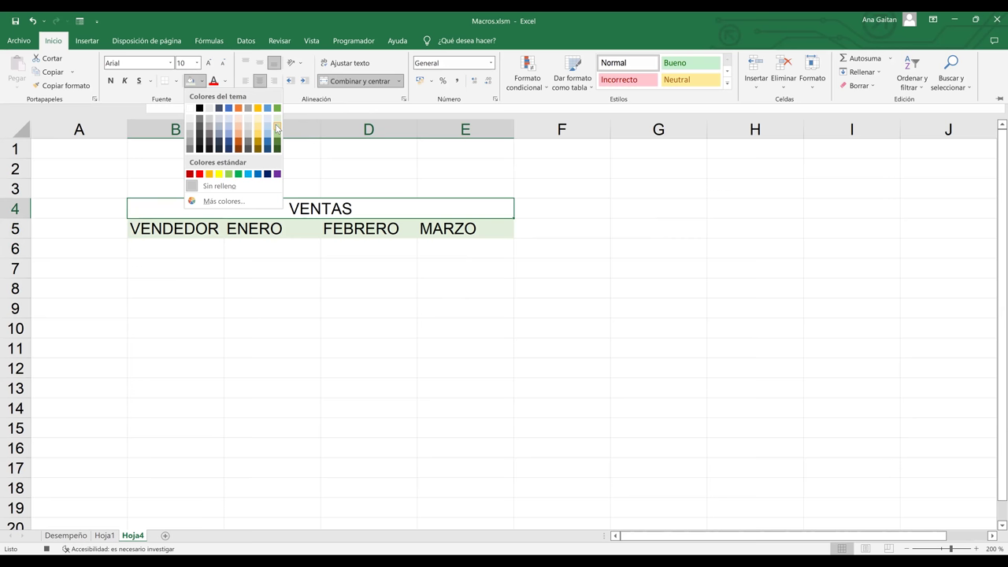
{"action": "left_click", "coordinate": [162, 216]}
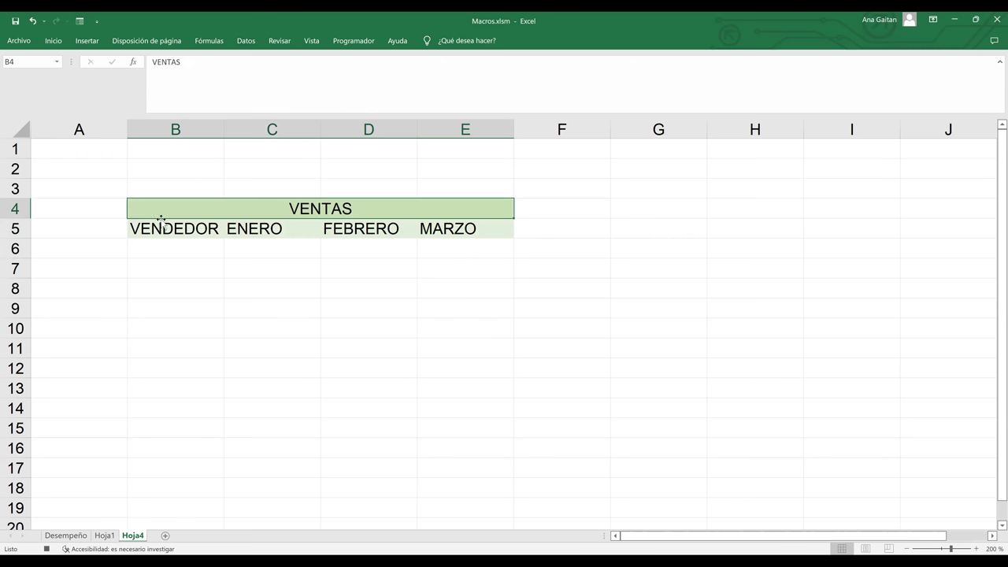
{"action": "key", "text": "shift+Down"}
{"action": "key", "text": "shift+Down"}
{"action": "key", "text": "shift+Down"}
{"action": "key", "text": "shift+Down"}
Step: Apply Todos los bordes to the range B4:E15, then collapse the ribbon
{"action": "left_click_drag", "start_coordinate": [222, 429], "coordinate": [222, 428]}
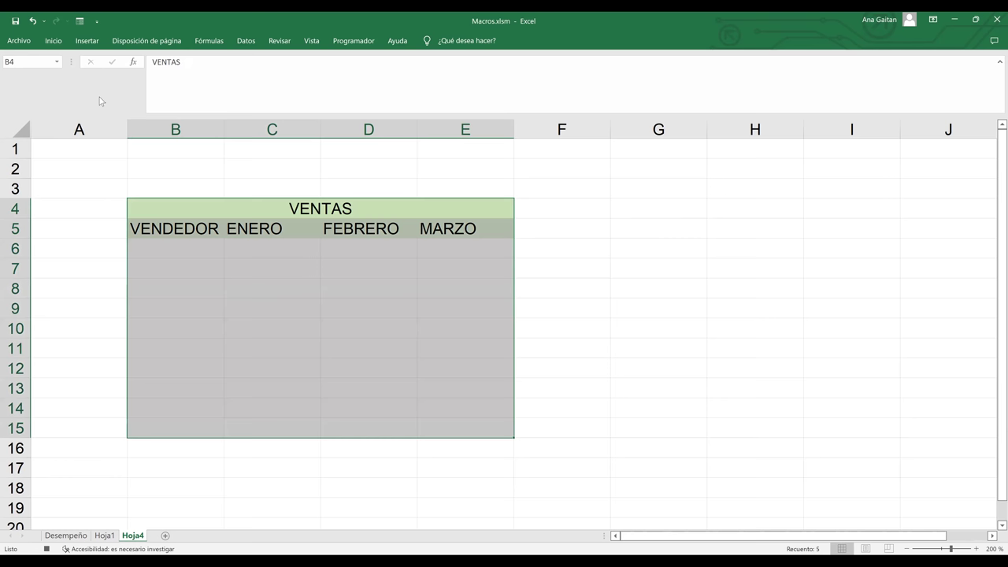
{"action": "left_click", "coordinate": [53, 41]}
{"action": "left_click", "coordinate": [175, 80]}
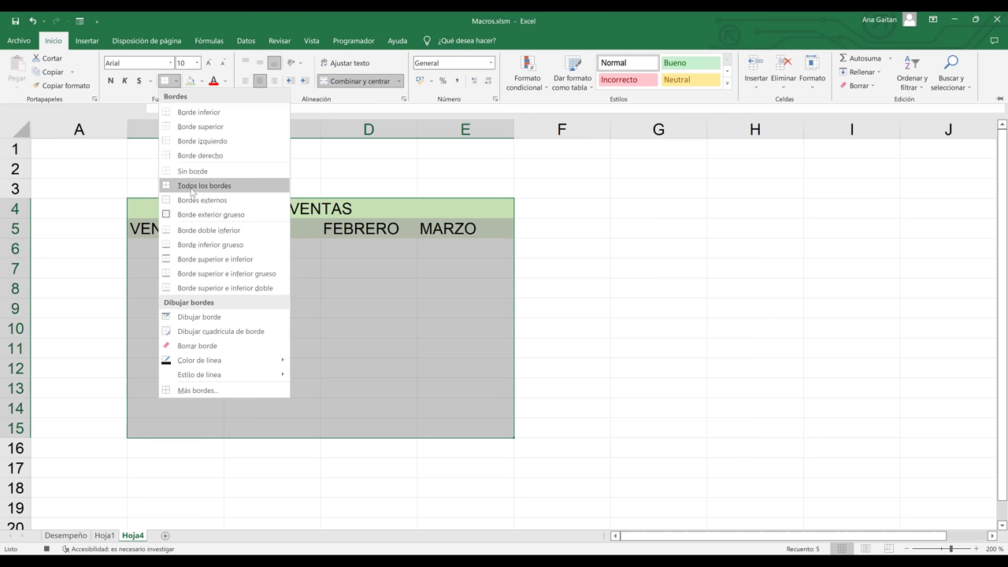
{"action": "left_click", "coordinate": [191, 186]}
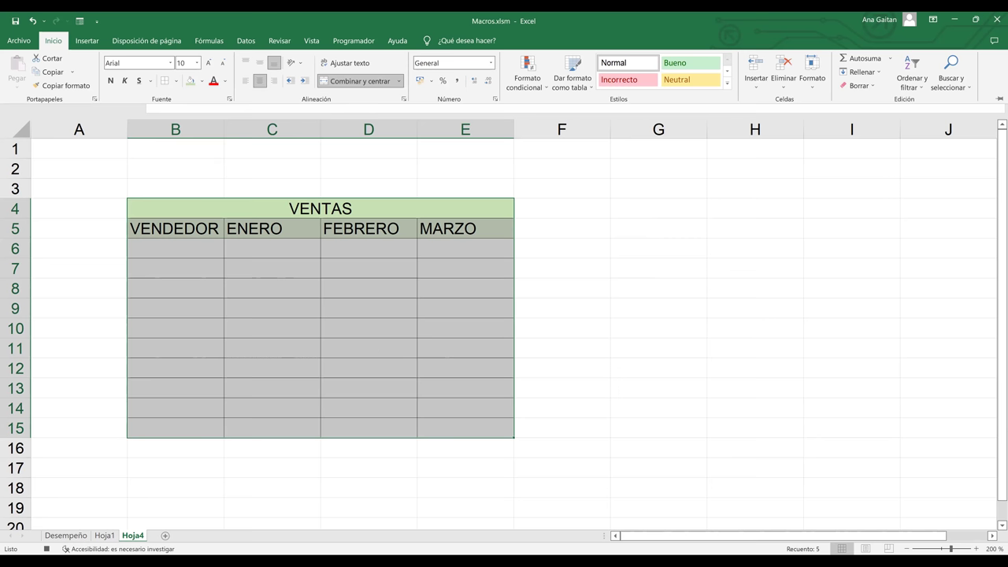
{"action": "key", "text": "ctrl+F1"}
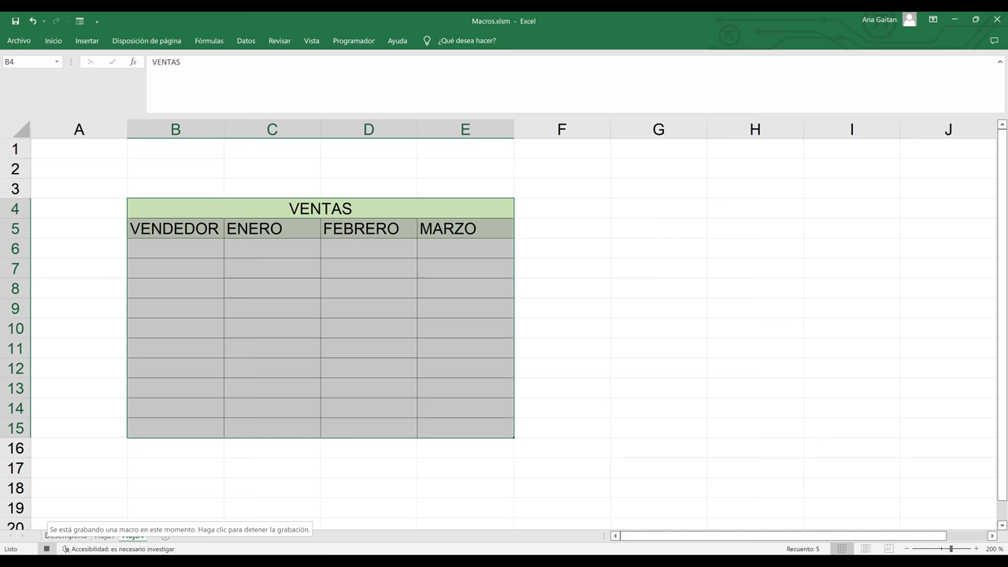
Step: Select the entire Hoja4 sheet and apply Borrar todo to remove its contents and formatting
{"action": "left_click", "coordinate": [488, 207]}
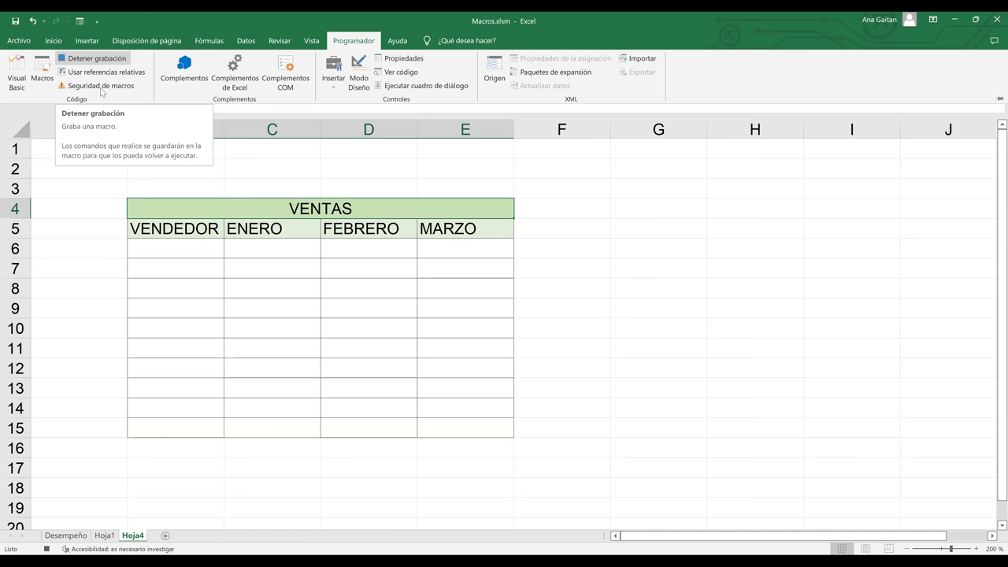
{"action": "left_click", "coordinate": [20, 130]}
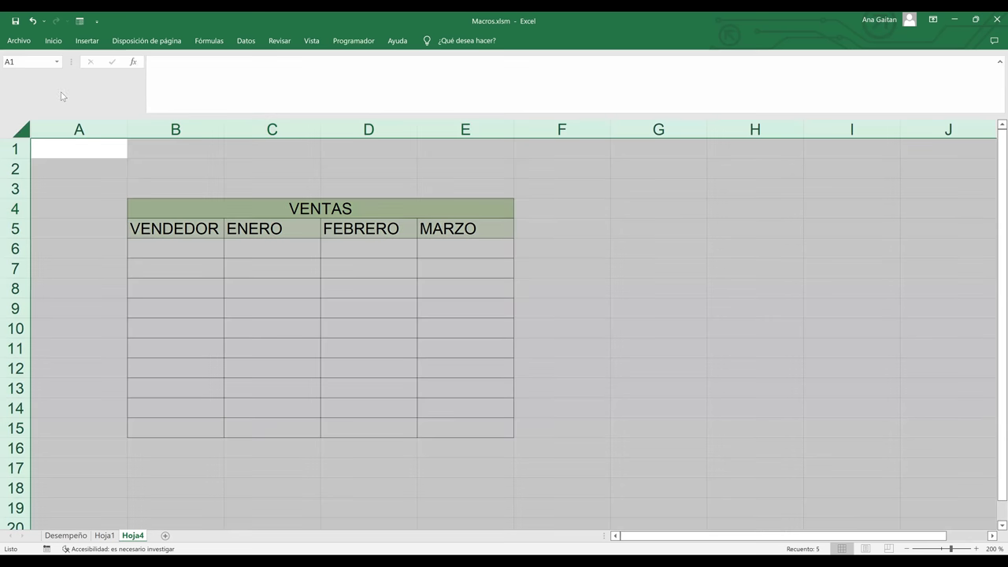
{"action": "left_click", "coordinate": [45, 45]}
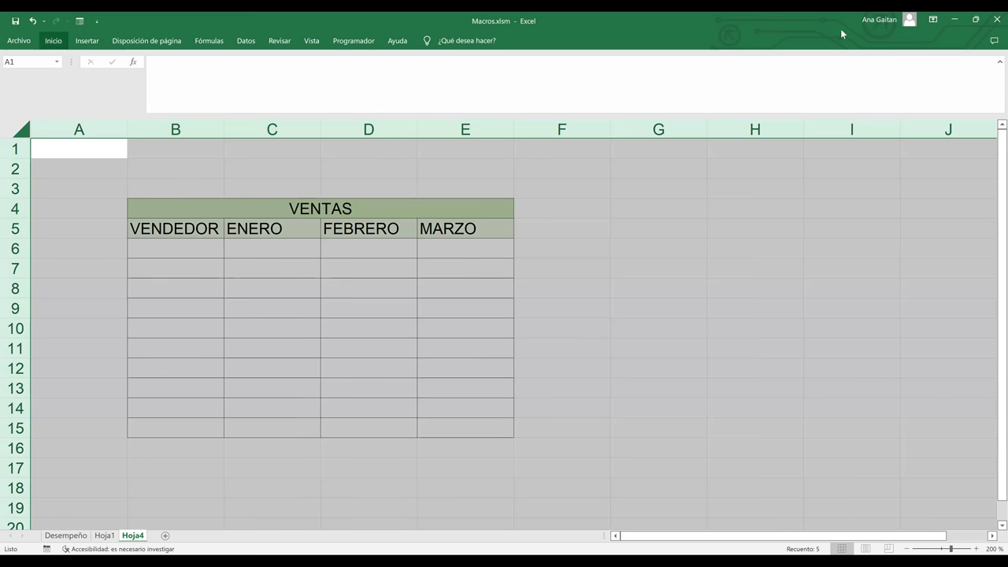
{"action": "left_click", "coordinate": [862, 88]}
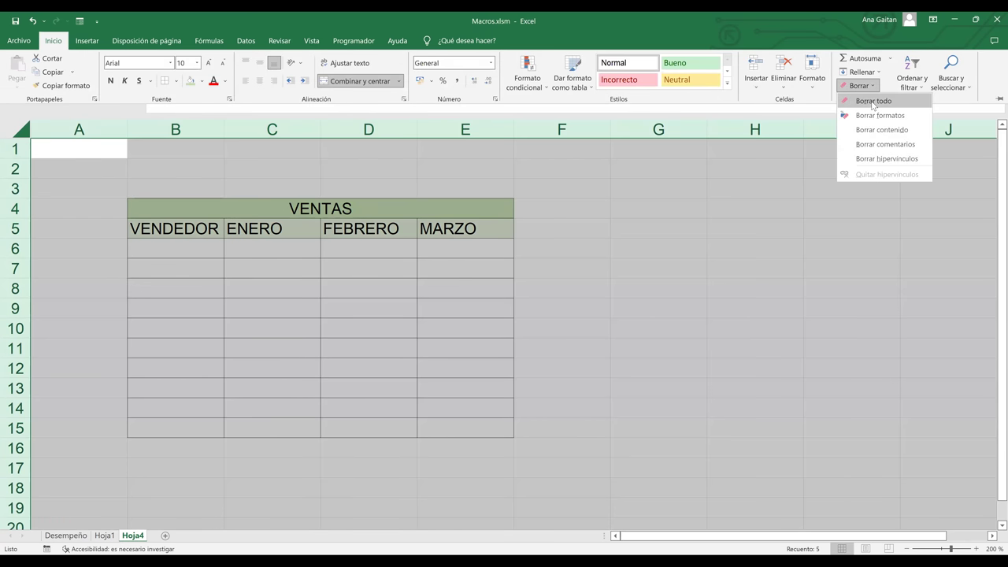
{"action": "key", "text": "Return"}
{"action": "left_click", "coordinate": [497, 382]}
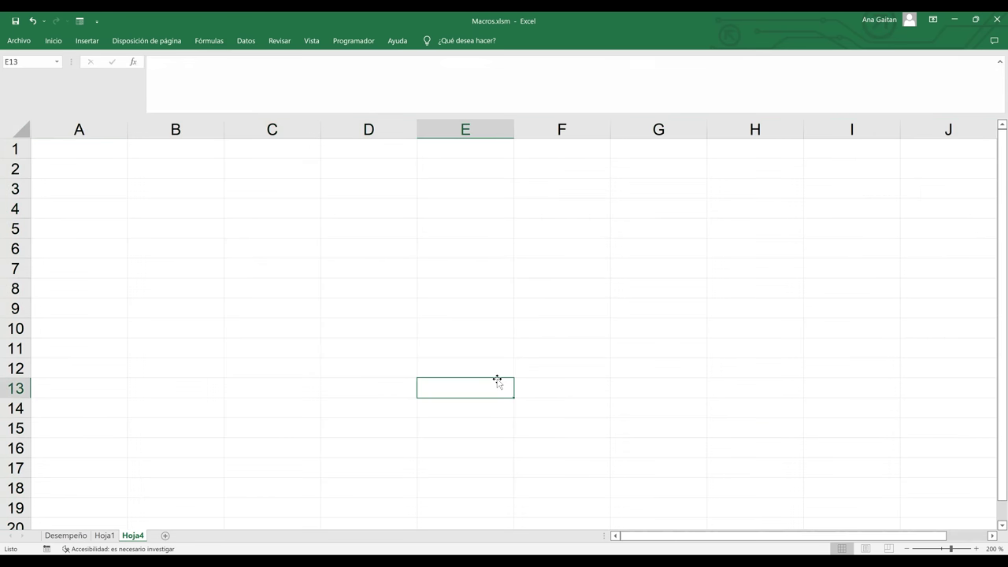
{"action": "key", "text": "alt+l"}
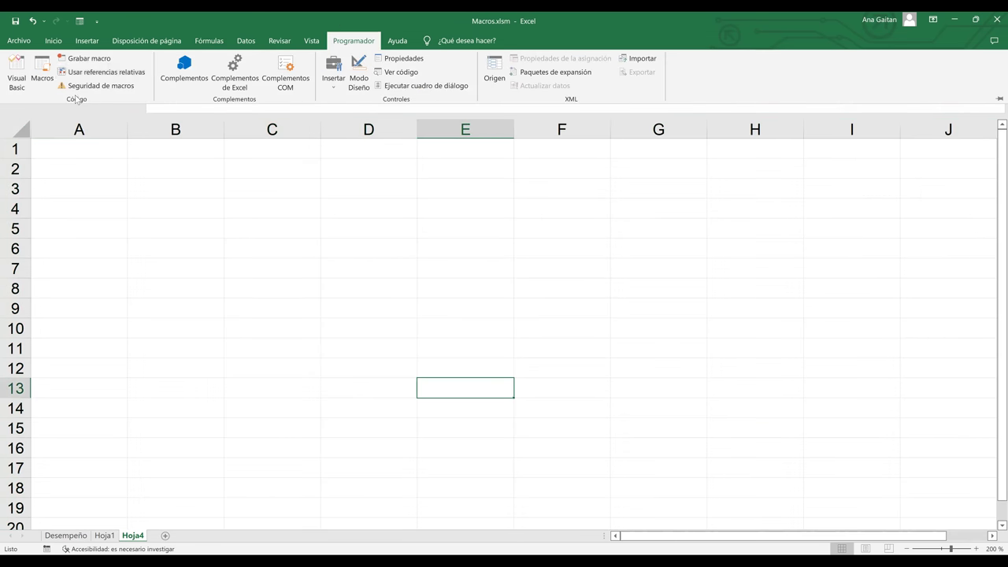
Step: Run the CREARTABLA macro from the Macro dialog (Alt+F8)
{"action": "left_click", "coordinate": [47, 85]}
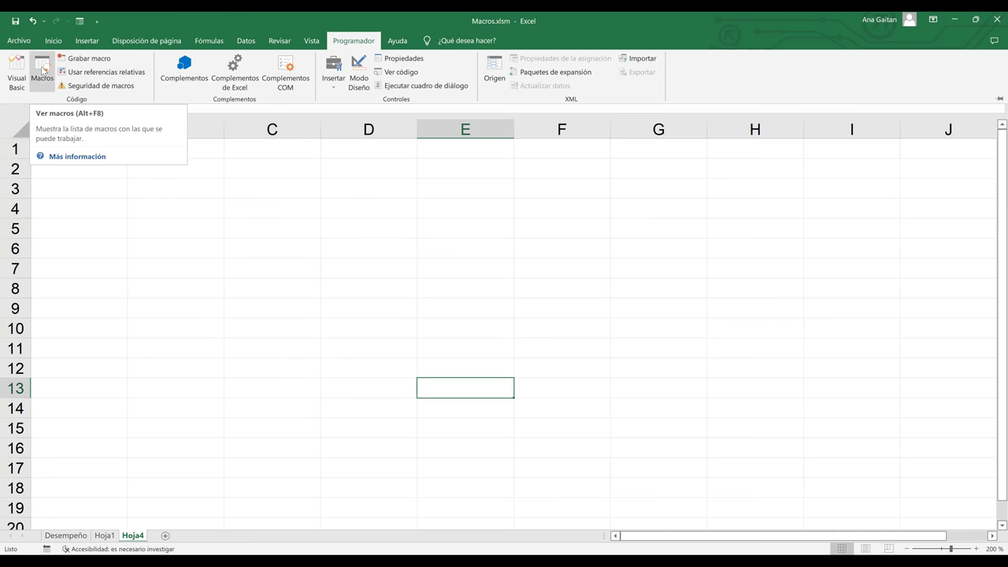
{"action": "key", "text": "alt+F8"}
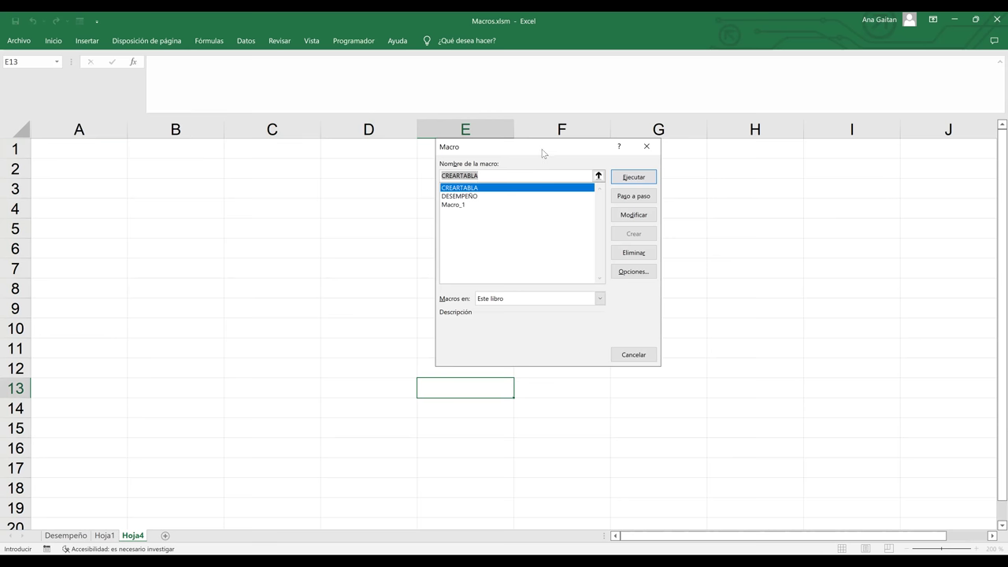
{"action": "left_click_drag", "start_coordinate": [543, 153], "coordinate": [724, 249]}
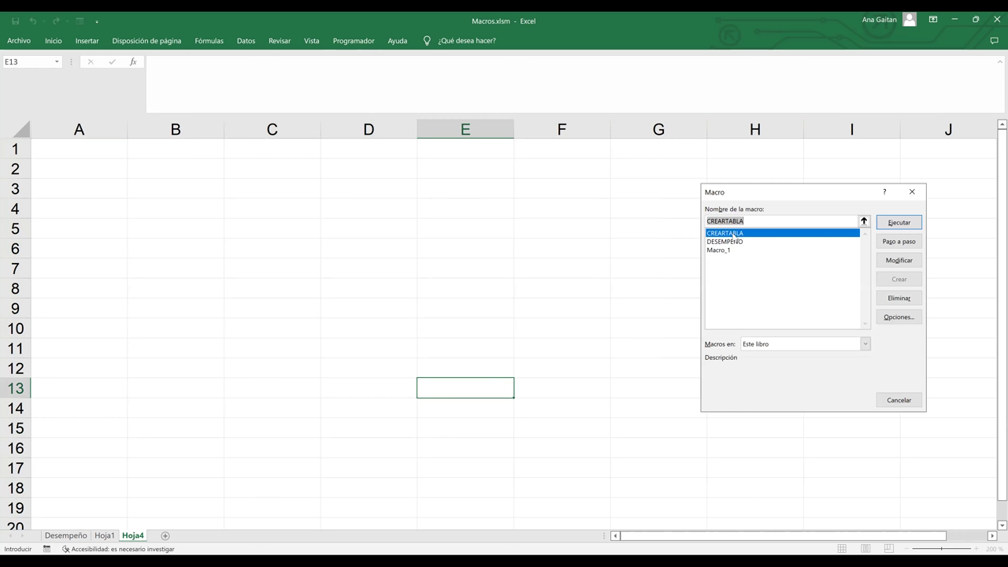
{"action": "left_click", "coordinate": [735, 234]}
{"action": "left_click", "coordinate": [899, 223]}
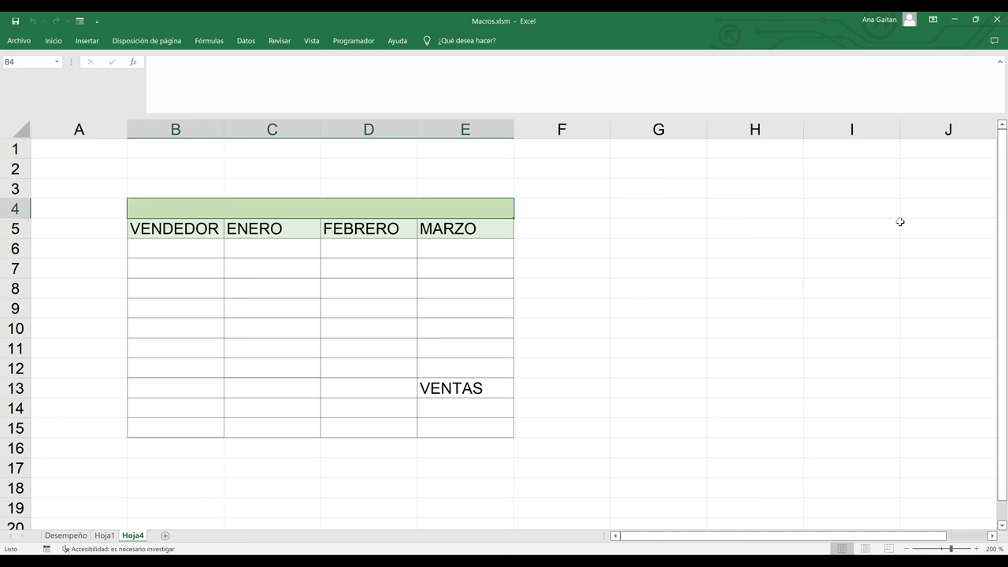
{"action": "left_click", "coordinate": [427, 402]}
{"action": "left_click", "coordinate": [449, 387]}
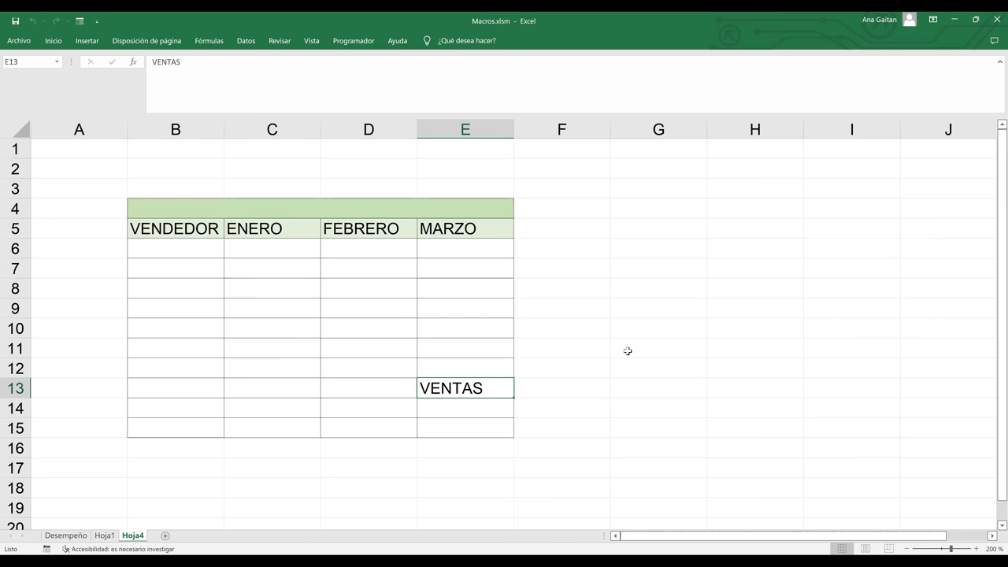
{"action": "left_click", "coordinate": [456, 375]}
{"action": "left_click", "coordinate": [456, 388]}
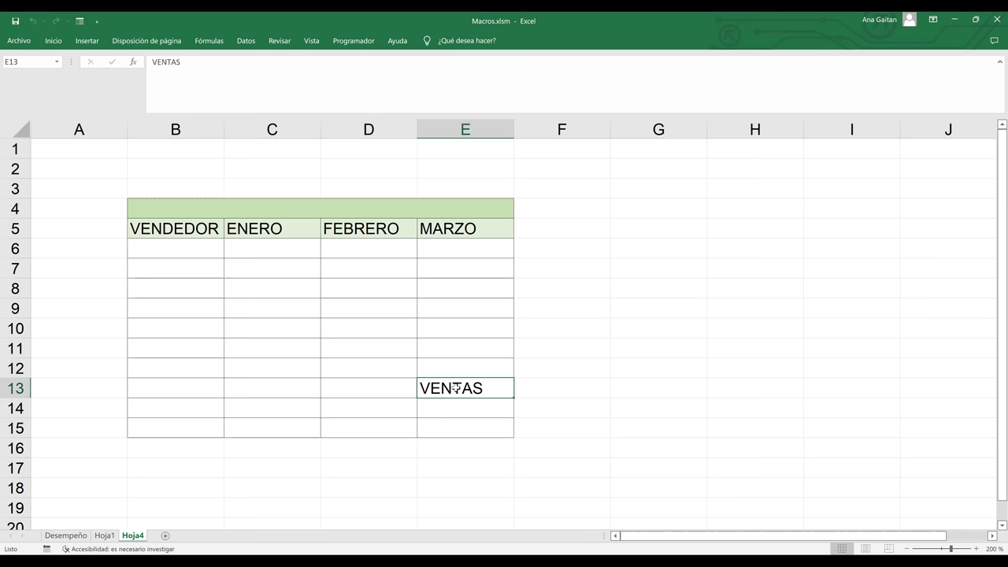
{"action": "left_click", "coordinate": [195, 204]}
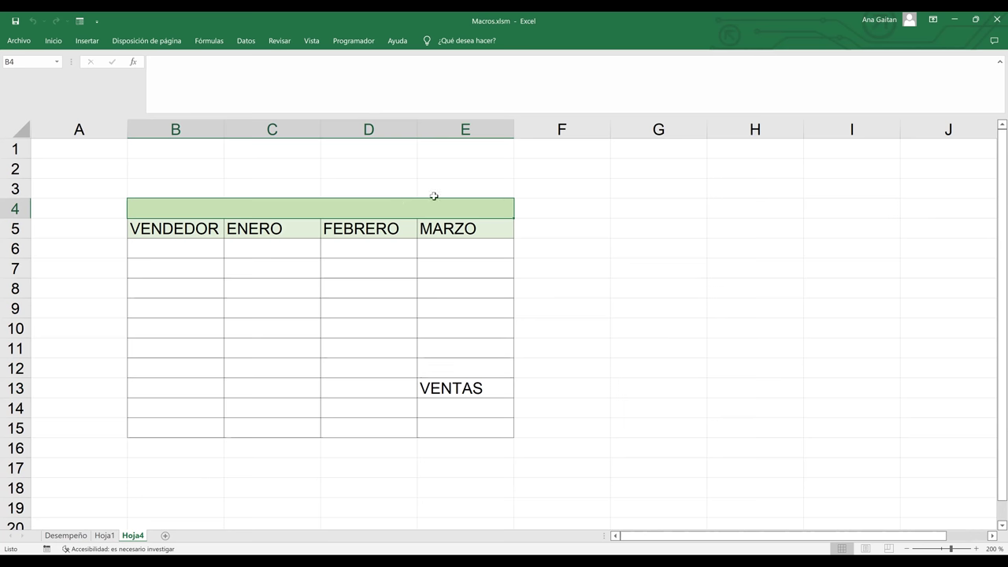
{"action": "left_click", "coordinate": [565, 330]}
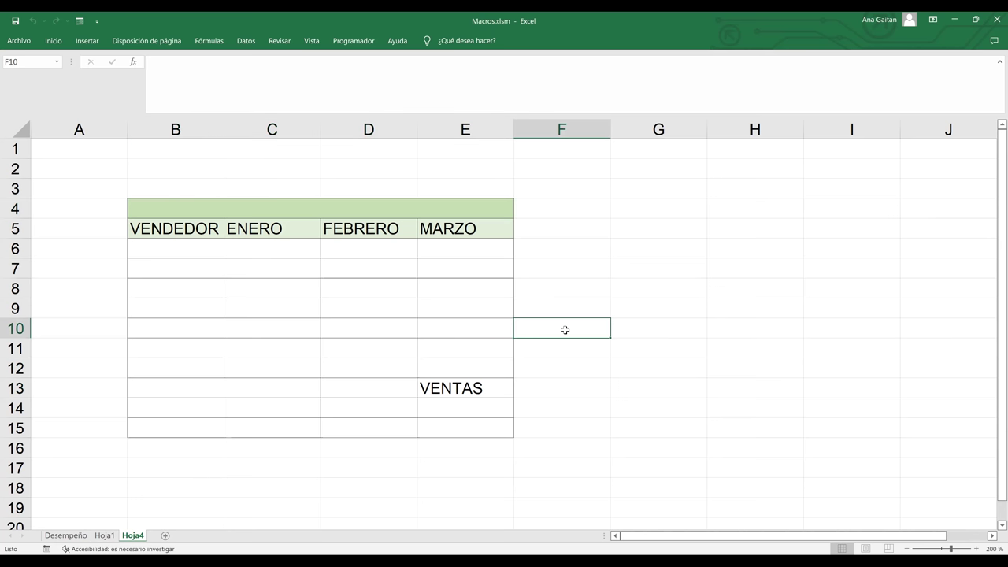
{"action": "left_click", "coordinate": [477, 387]}
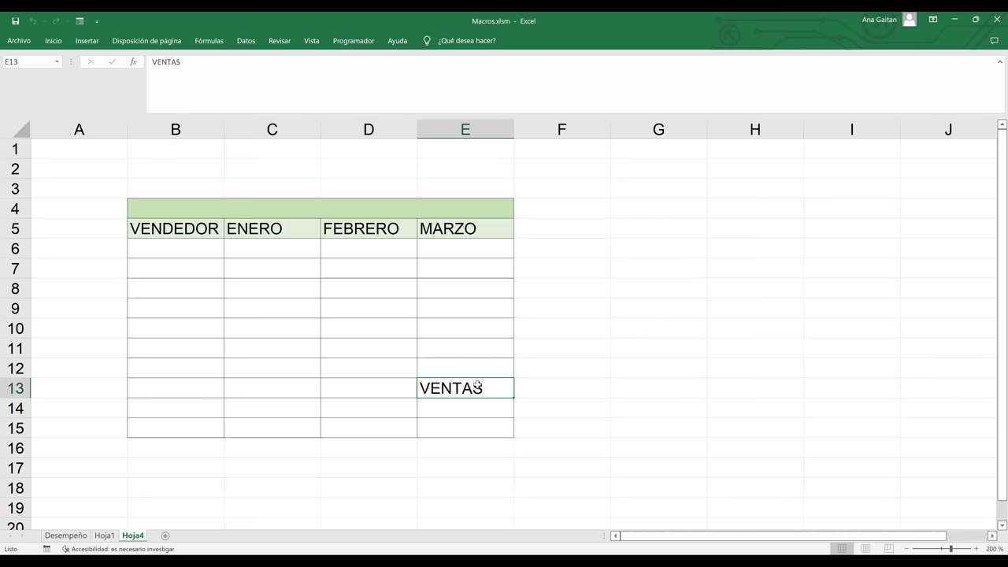
{"action": "left_click", "coordinate": [215, 188]}
{"action": "left_click_drag", "start_coordinate": [198, 188], "coordinate": [459, 189]}
{"action": "left_click", "coordinate": [459, 189]}
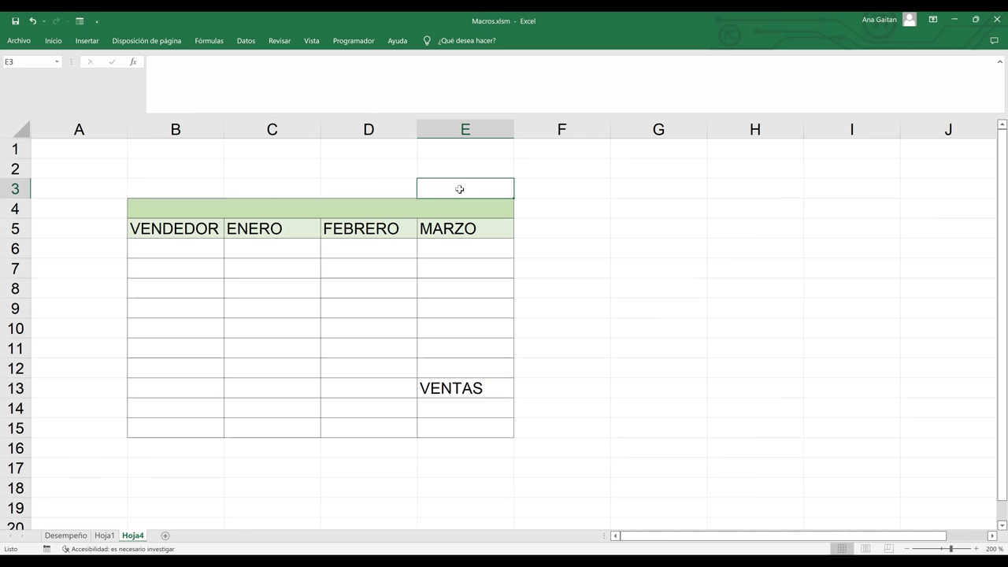
{"action": "key", "text": "Left"}
{"action": "key", "text": "Home"}
{"action": "key", "text": "Right"}
{"action": "key", "text": "Right"}
{"action": "key", "text": "Right"}
{"action": "key", "text": "Right"}
{"action": "key", "text": "Right"}
{"action": "key", "text": "Left"}
{"action": "key", "text": "Left"}
{"action": "key", "text": "Home"}
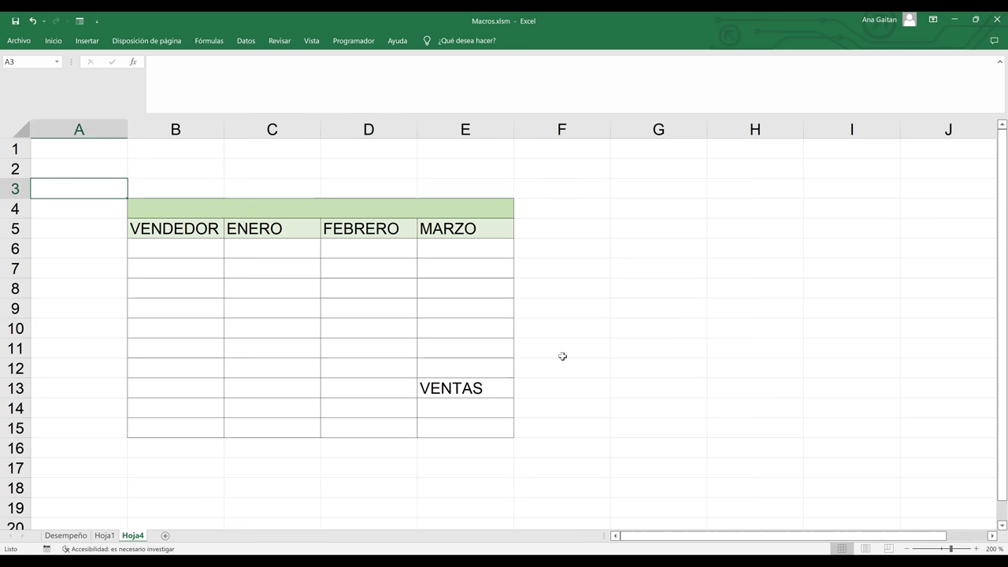
{"action": "left_click", "coordinate": [486, 388]}
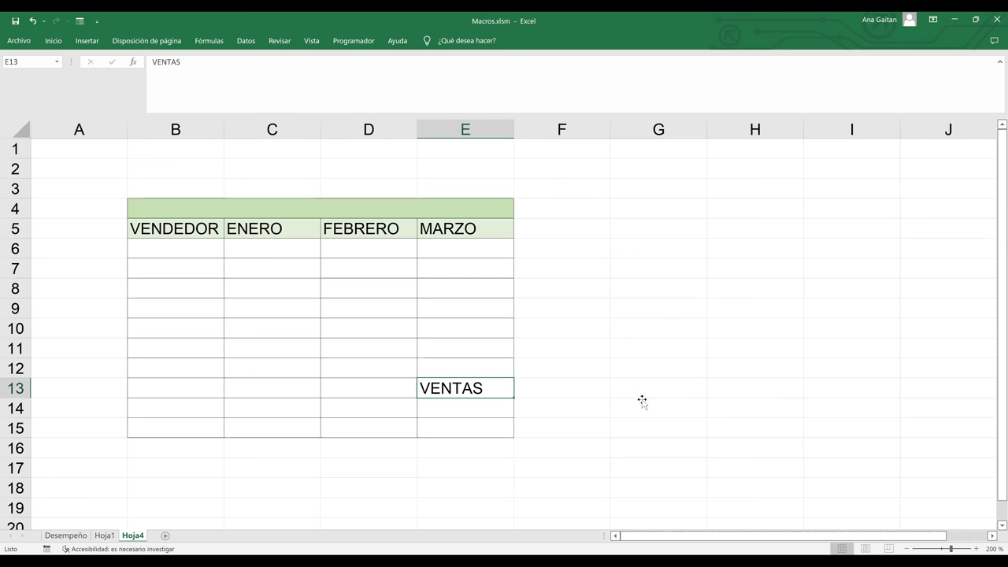
{"action": "left_click", "coordinate": [642, 402]}
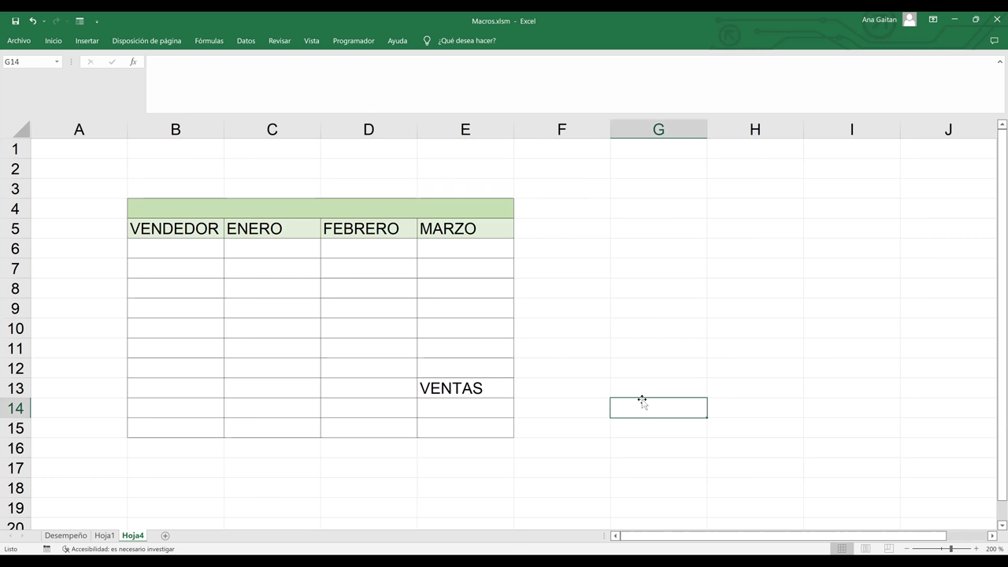
{"action": "left_click", "coordinate": [66, 536]}
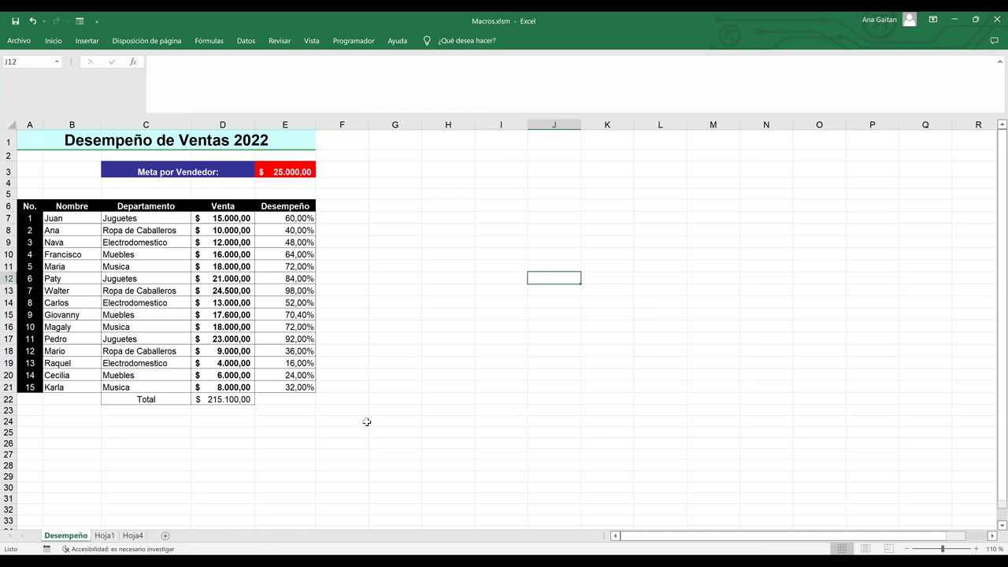
{"action": "left_click", "coordinate": [367, 422]}
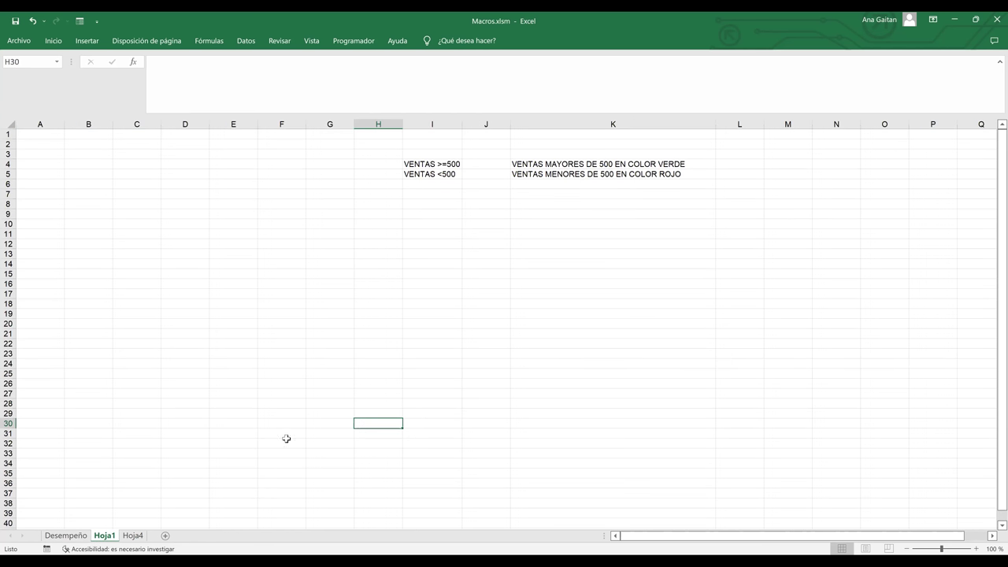
{"action": "left_click", "coordinate": [133, 535]}
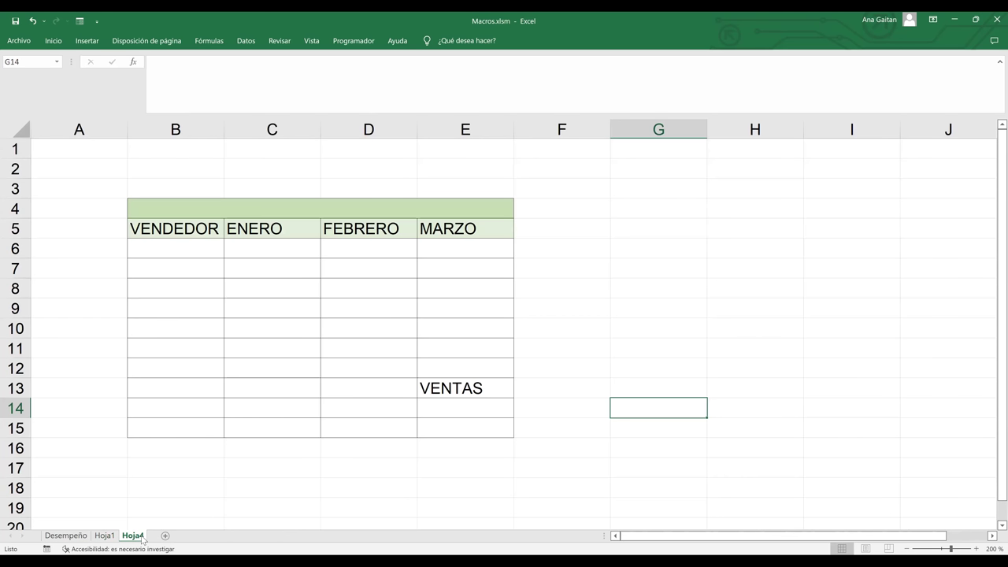
{"action": "left_click", "coordinate": [467, 389]}
{"action": "key", "text": "Delete"}
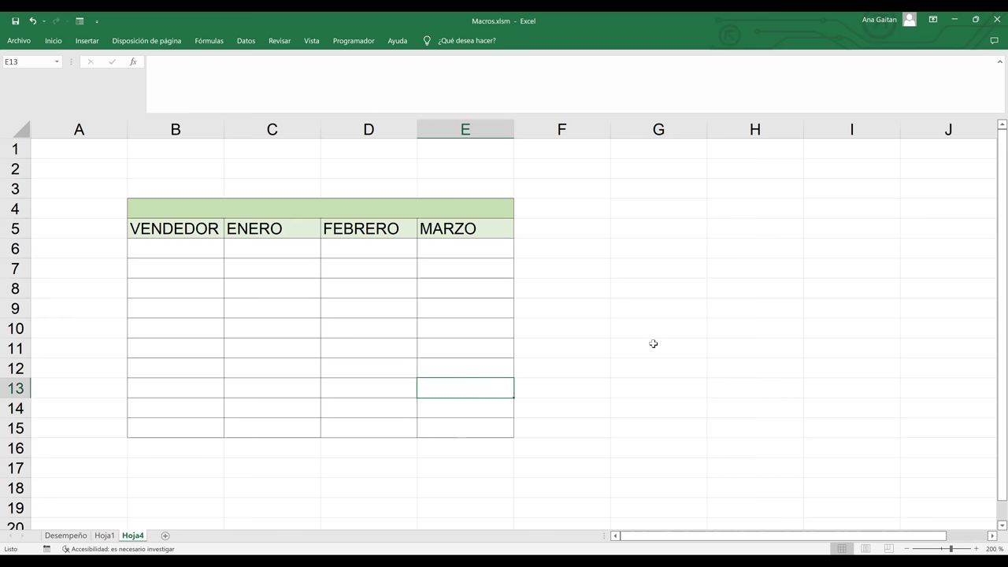
{"action": "left_click", "coordinate": [653, 345]}
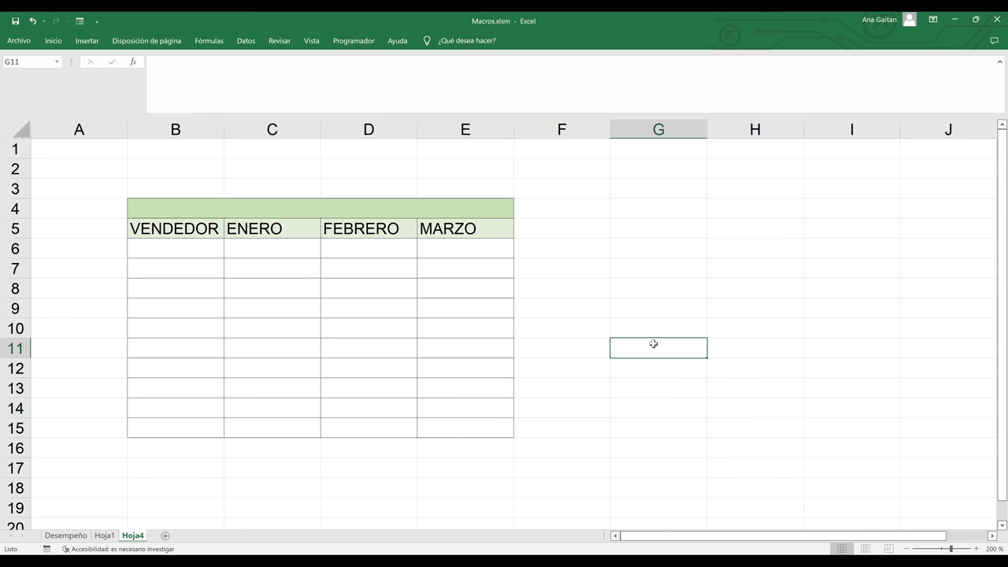
{"action": "left_click", "coordinate": [184, 208]}
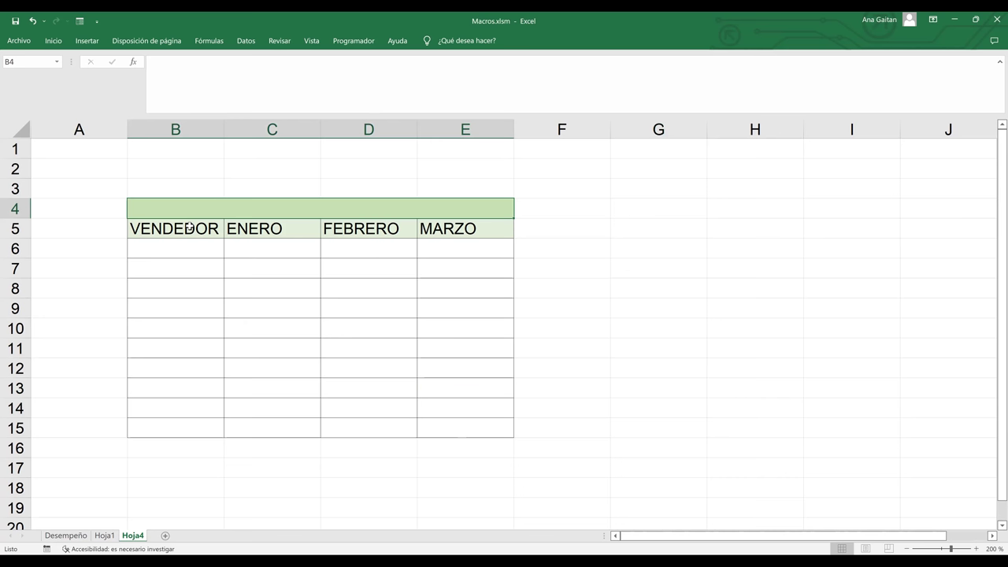
{"action": "left_click", "coordinate": [300, 382]}
{"action": "key", "text": "ctrl+z"}
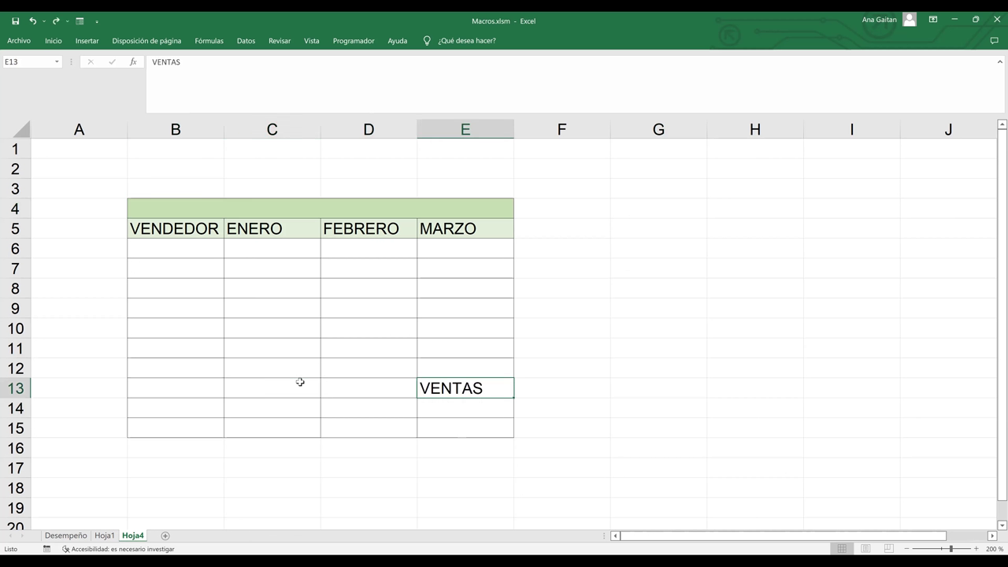
{"action": "key", "text": "ctrl+z"}
{"action": "left_click", "coordinate": [375, 212]}
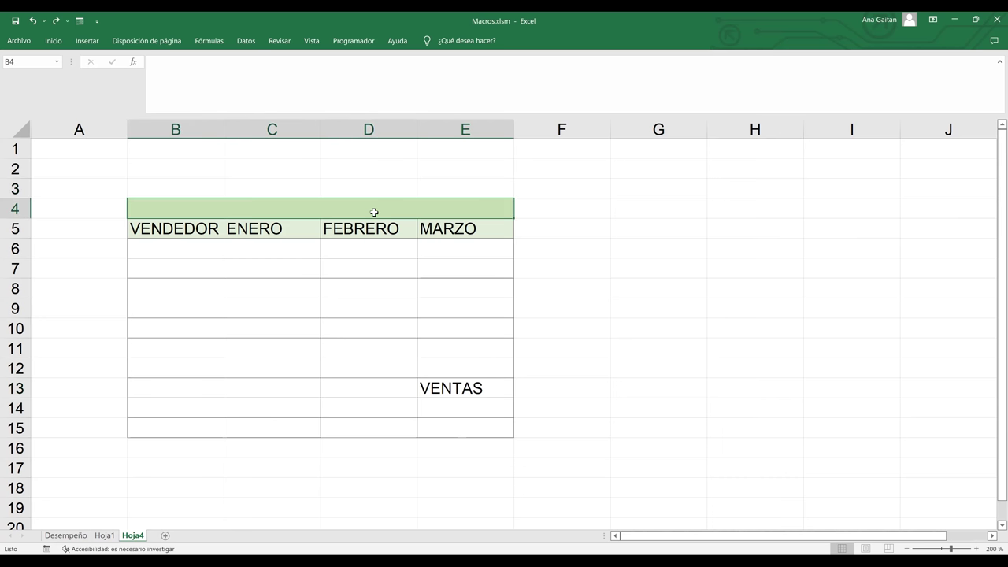
{"action": "key", "text": "ctrl+z"}
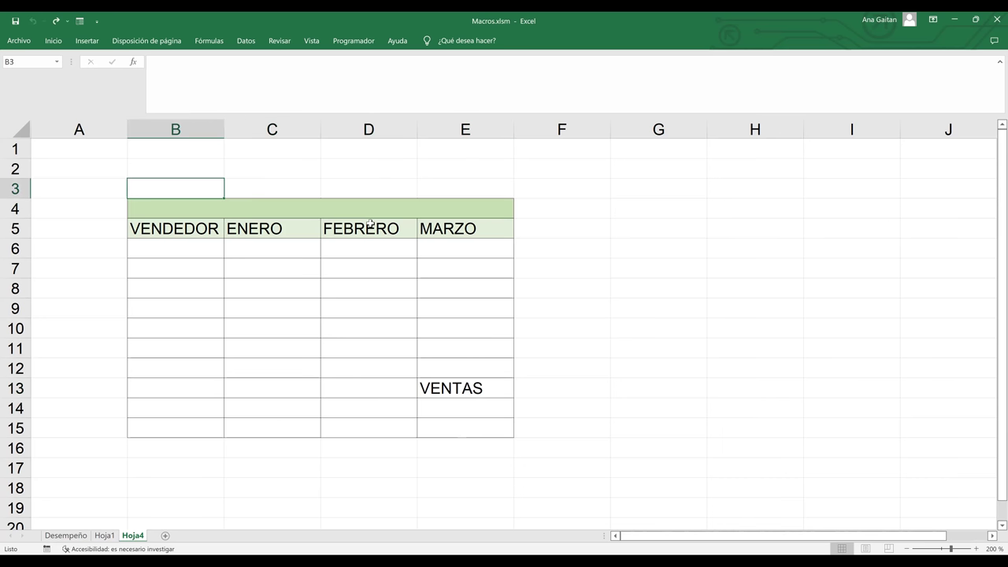
{"action": "left_click", "coordinate": [255, 205]}
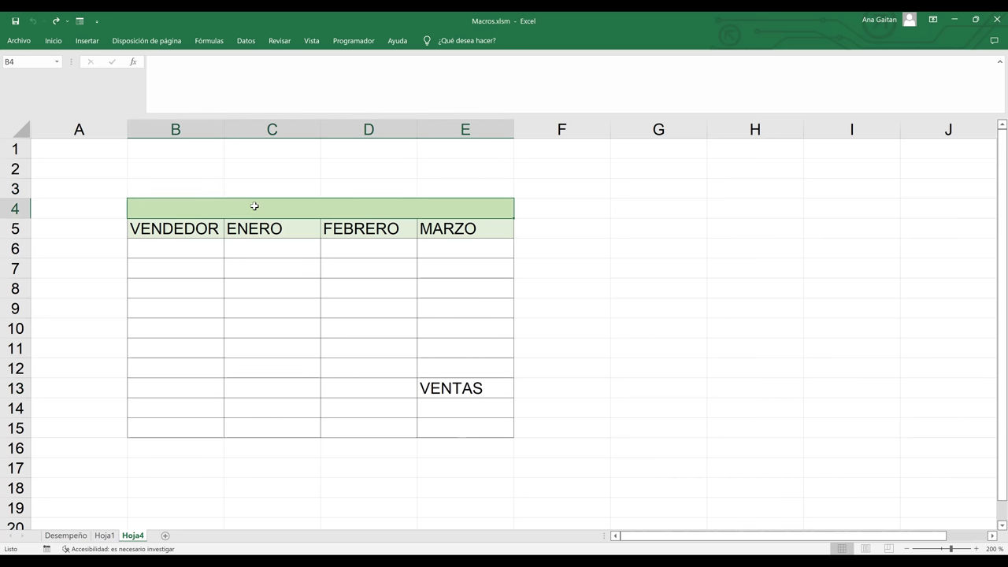
{"action": "left_click", "coordinate": [255, 229]}
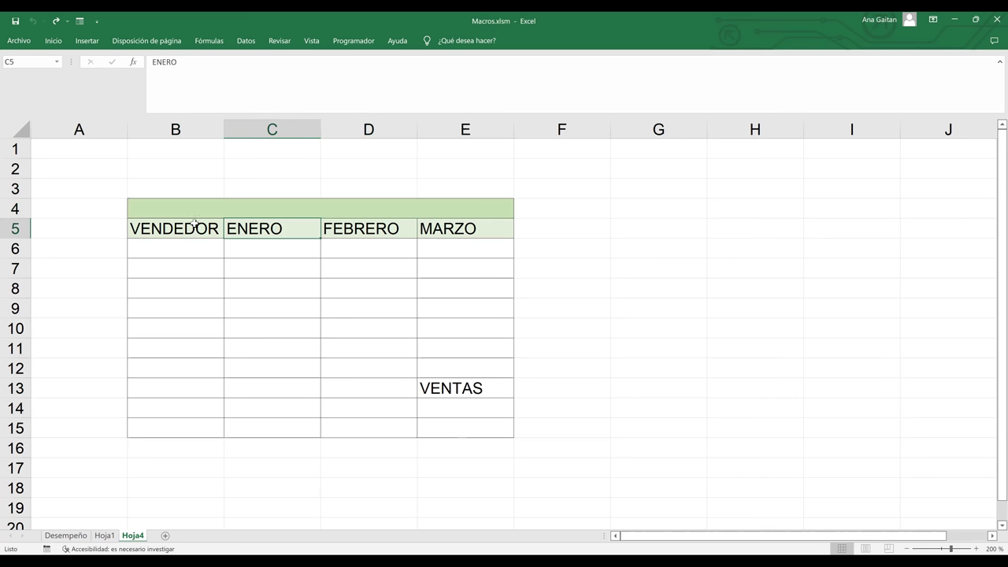
{"action": "left_click", "coordinate": [208, 211]}
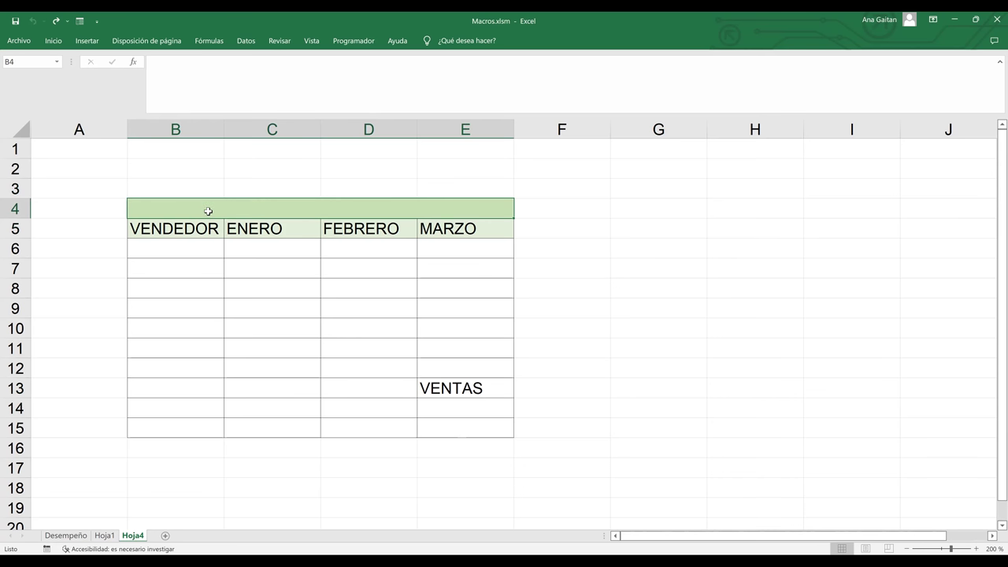
{"action": "left_click", "coordinate": [371, 283]}
{"action": "left_click", "coordinate": [211, 211]}
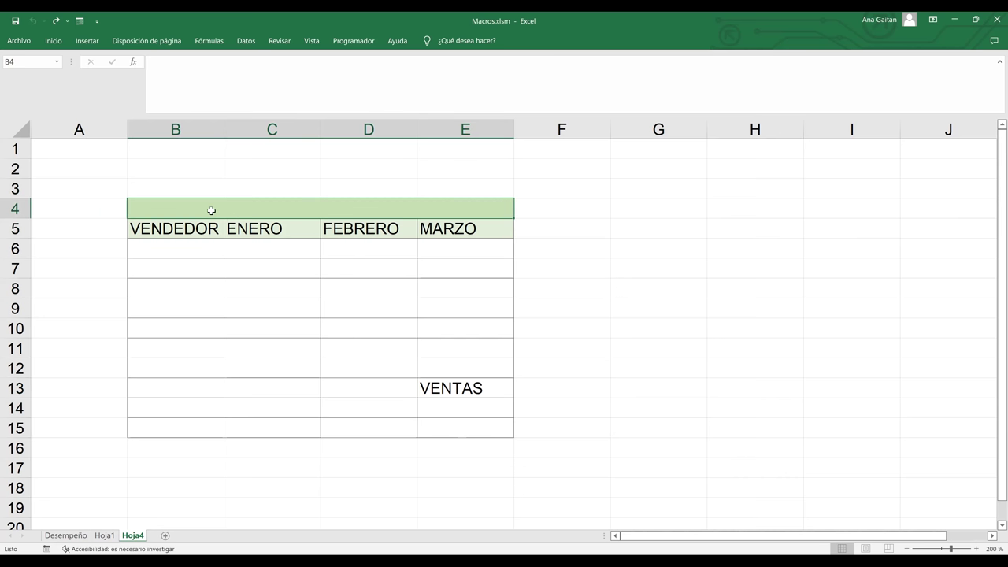
{"action": "left_click", "coordinate": [585, 275]}
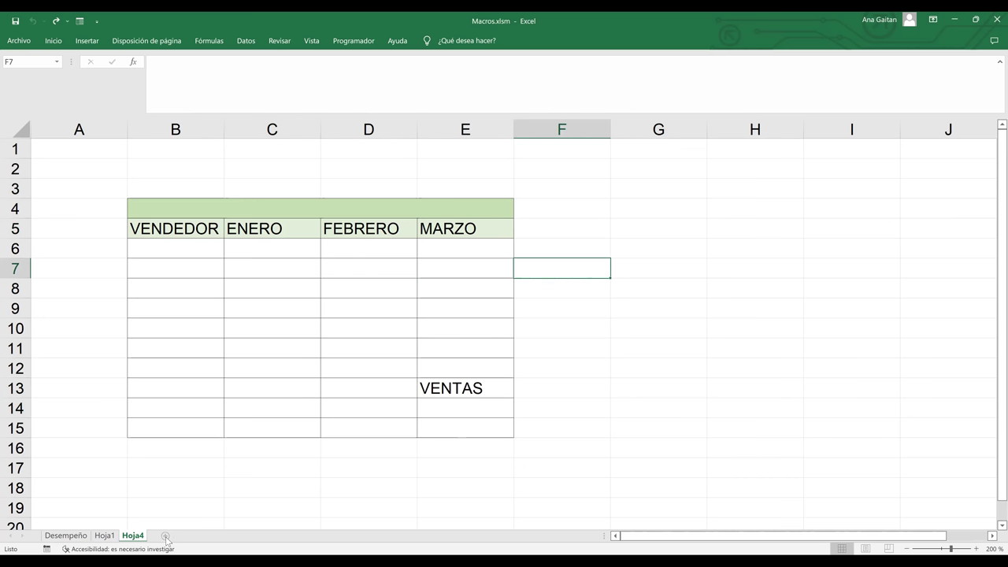
Step: Insert the new sheet Hoja5, view Desempeño, then inspect cells around the Hoja4 table
{"action": "left_click", "coordinate": [166, 536]}
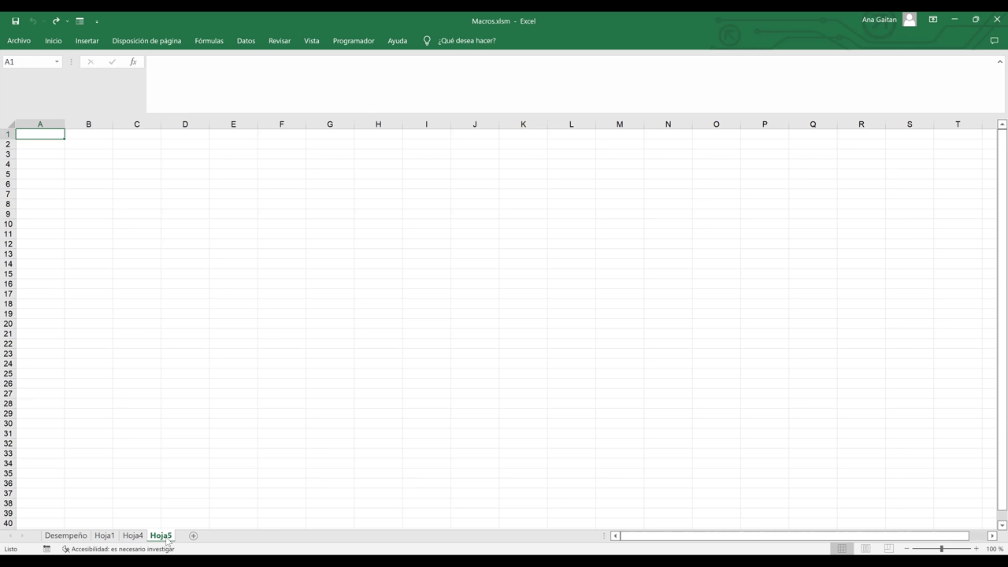
{"action": "left_click", "coordinate": [76, 538]}
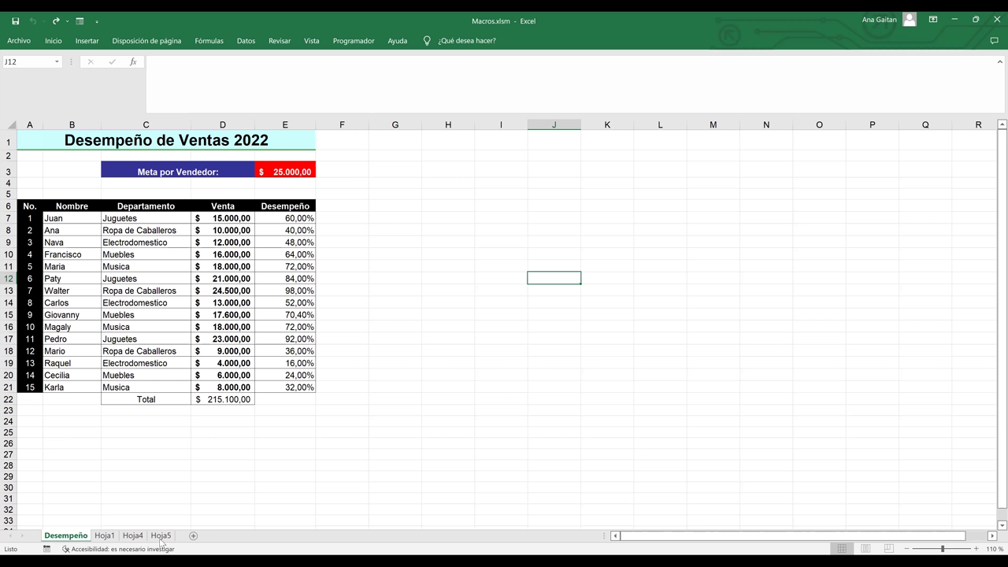
{"action": "left_click", "coordinate": [131, 537]}
{"action": "left_click", "coordinate": [212, 221]}
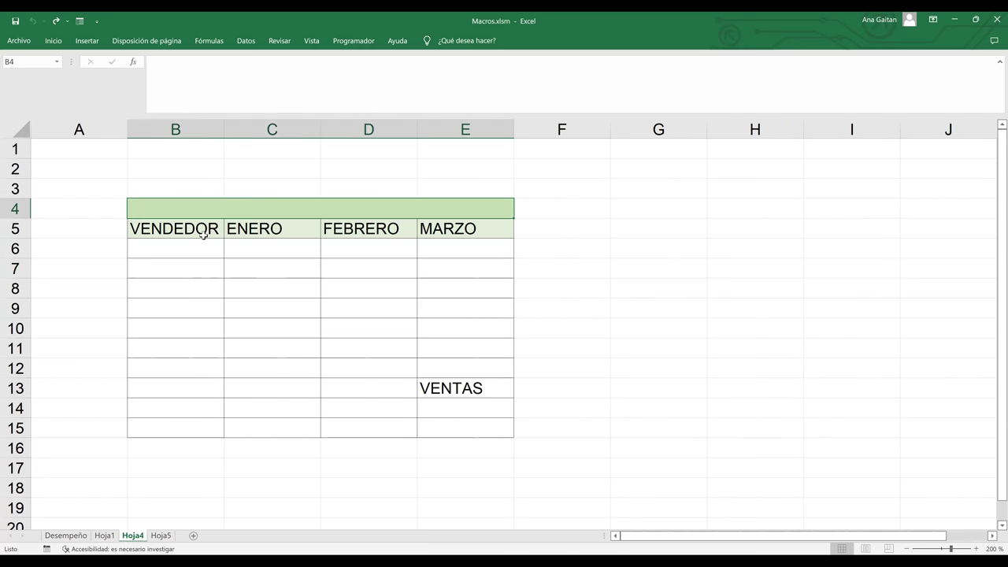
{"action": "left_click", "coordinate": [197, 191]}
{"action": "left_click_drag", "start_coordinate": [456, 189], "coordinate": [456, 189]}
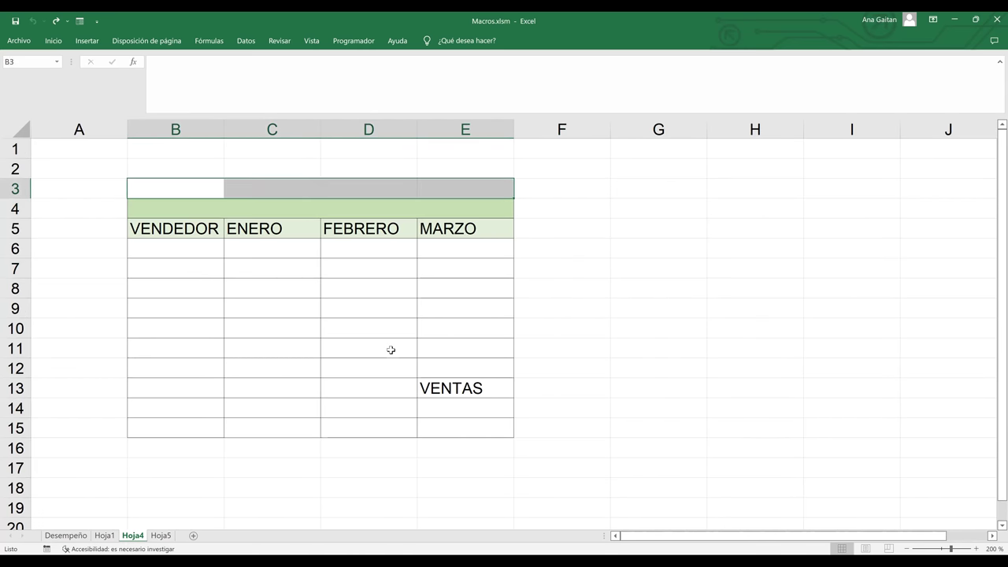
{"action": "left_click", "coordinate": [389, 349]}
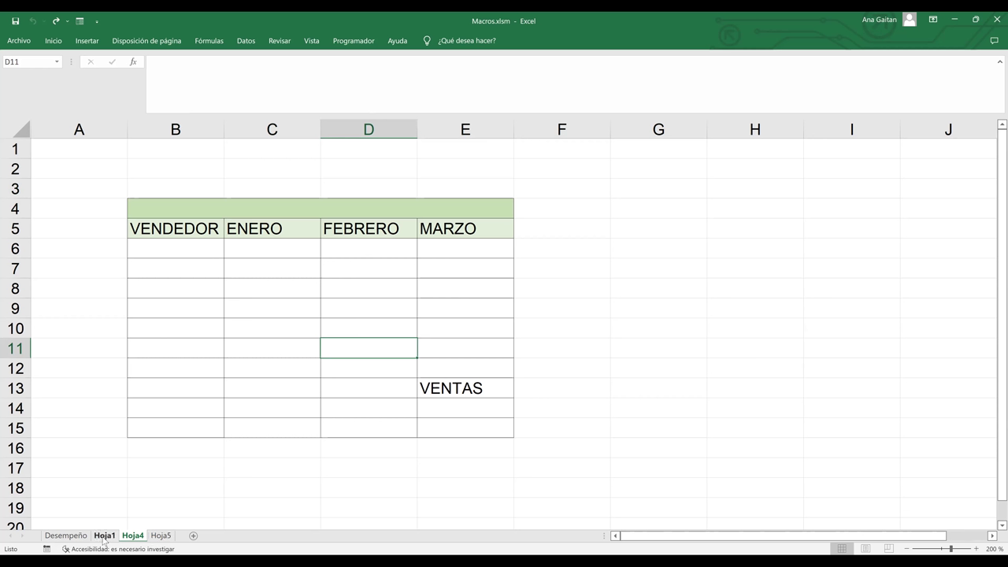
Step: Check Hoja1 and the empty Hoja5, then return to cell C6 on Hoja4
{"action": "left_click", "coordinate": [104, 537]}
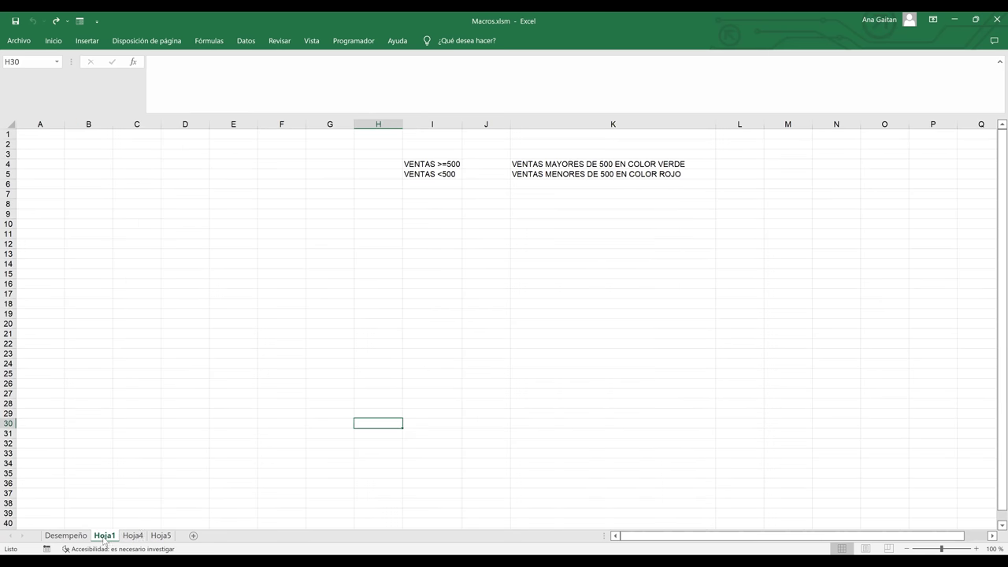
{"action": "left_click", "coordinate": [162, 536]}
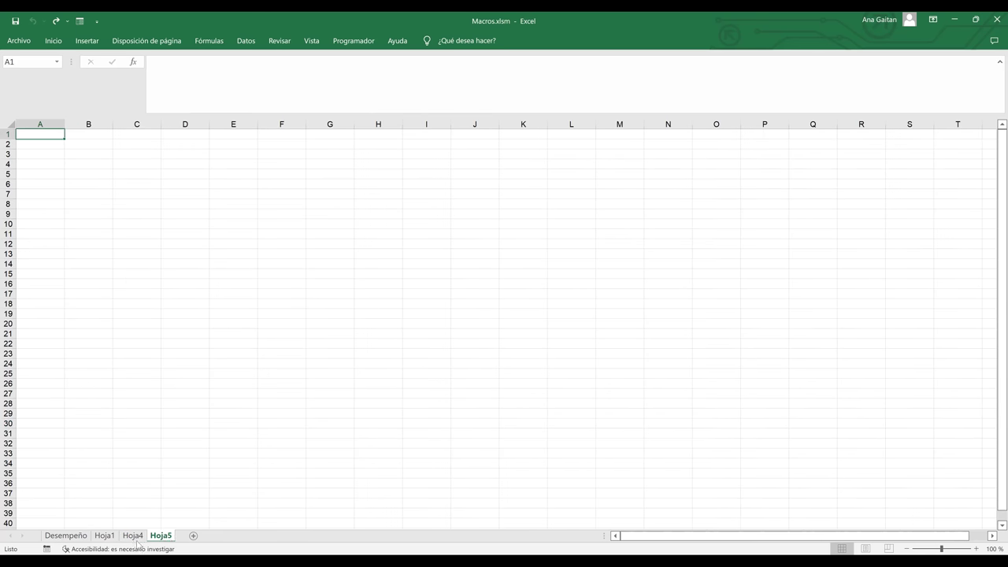
{"action": "left_click", "coordinate": [133, 537]}
{"action": "left_click", "coordinate": [306, 257]}
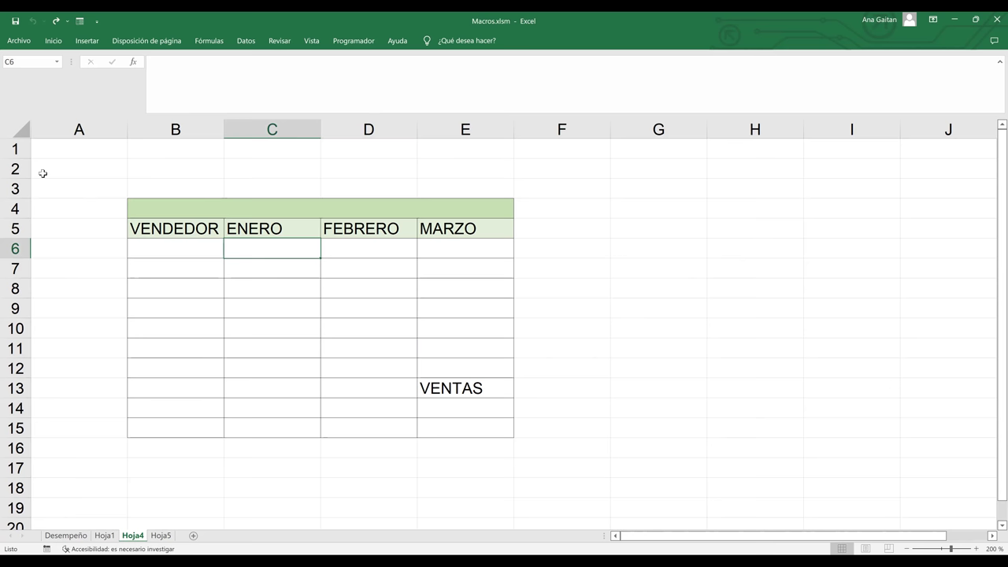
Step: Move the table range B5:E15 so it starts at A1, accepting the unmerge warning
{"action": "left_click_drag", "start_coordinate": [173, 228], "coordinate": [501, 421]}
{"action": "key", "text": "ctrl+c"}
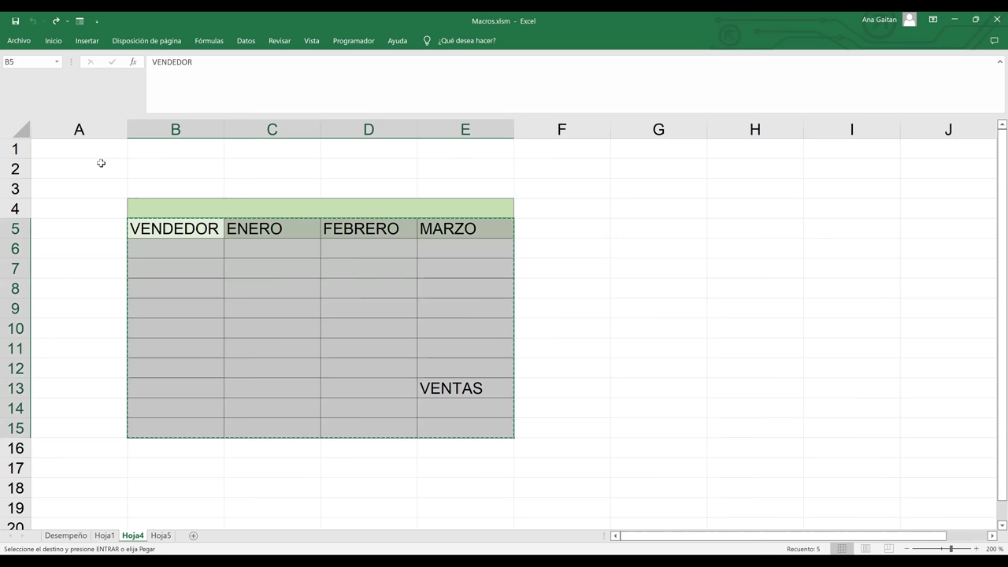
{"action": "left_click", "coordinate": [92, 154]}
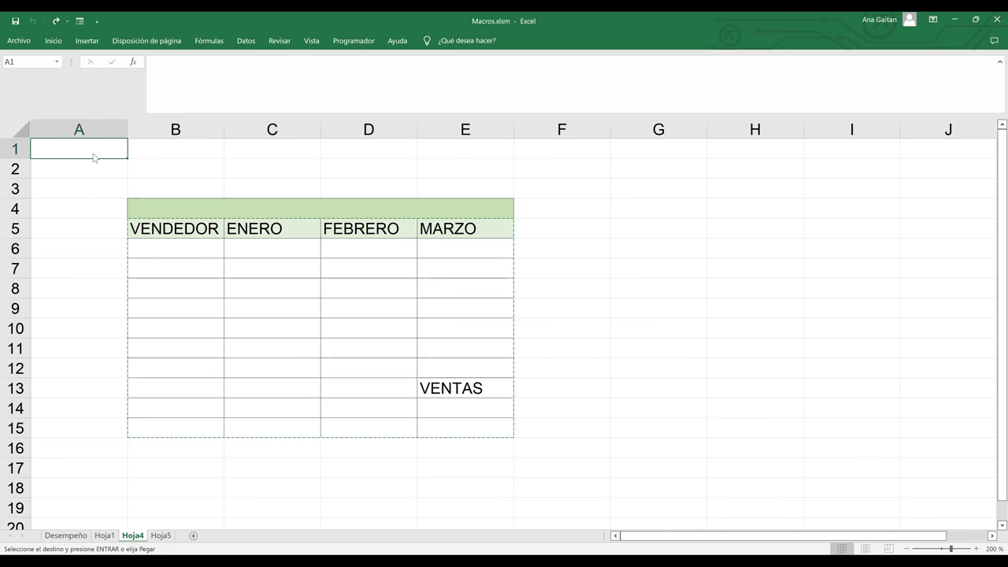
{"action": "key", "text": "ctrl+v"}
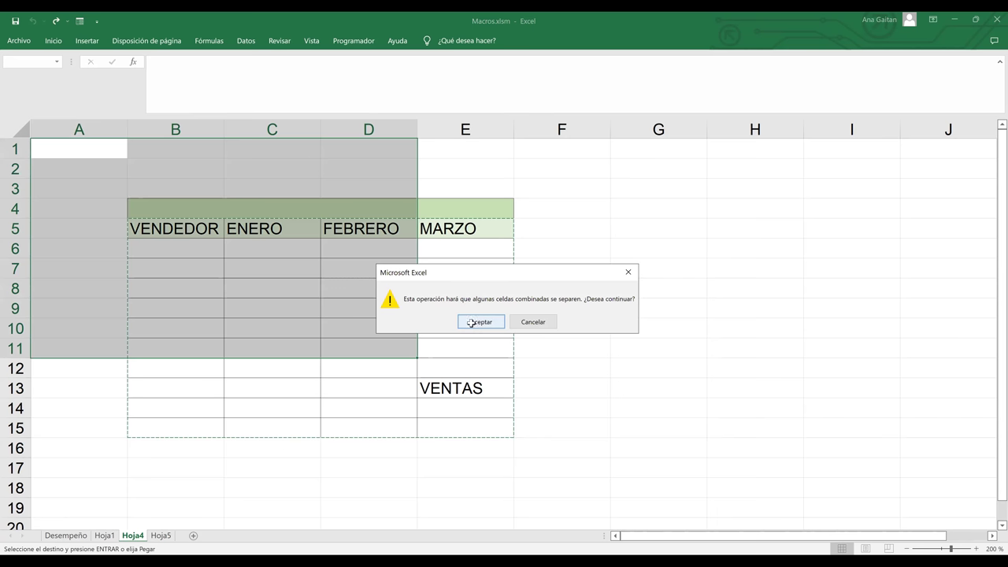
{"action": "left_click", "coordinate": [472, 322]}
Step: Delete the stray VENTAS from D9 and clear the leftover green formatting from E4
{"action": "left_click", "coordinate": [393, 308]}
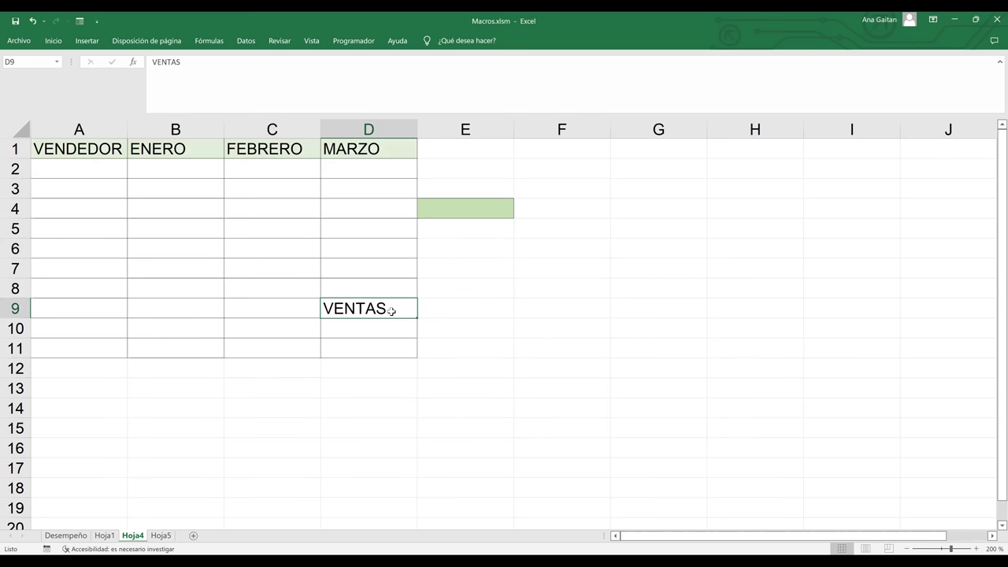
{"action": "key", "text": "Delete"}
{"action": "left_click", "coordinate": [538, 249]}
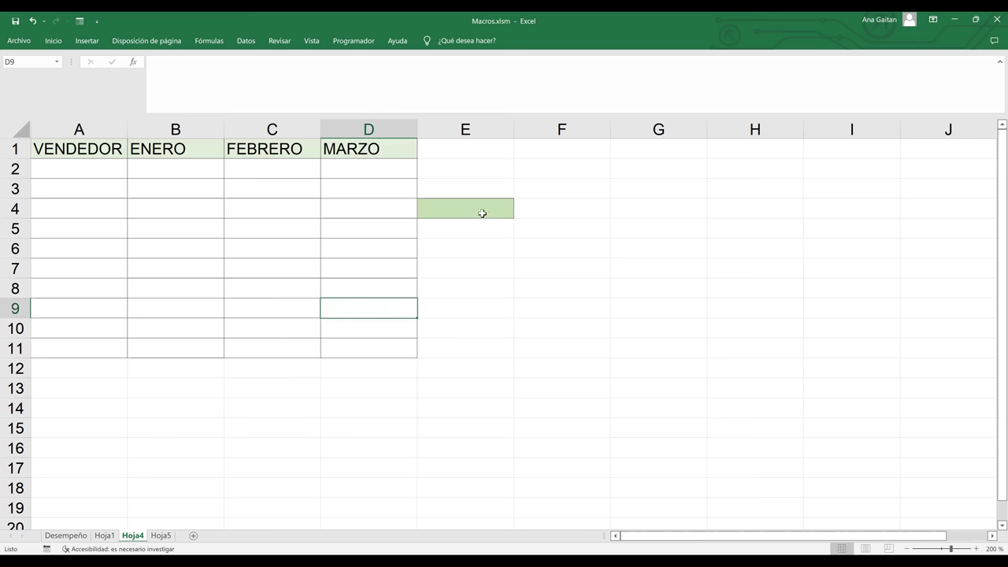
{"action": "left_click", "coordinate": [481, 212]}
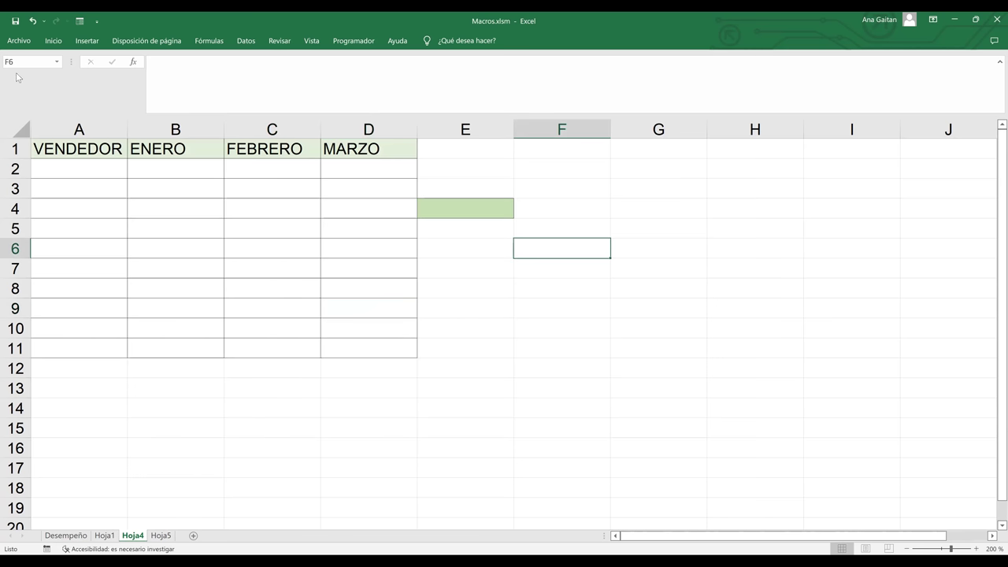
{"action": "left_click", "coordinate": [53, 44]}
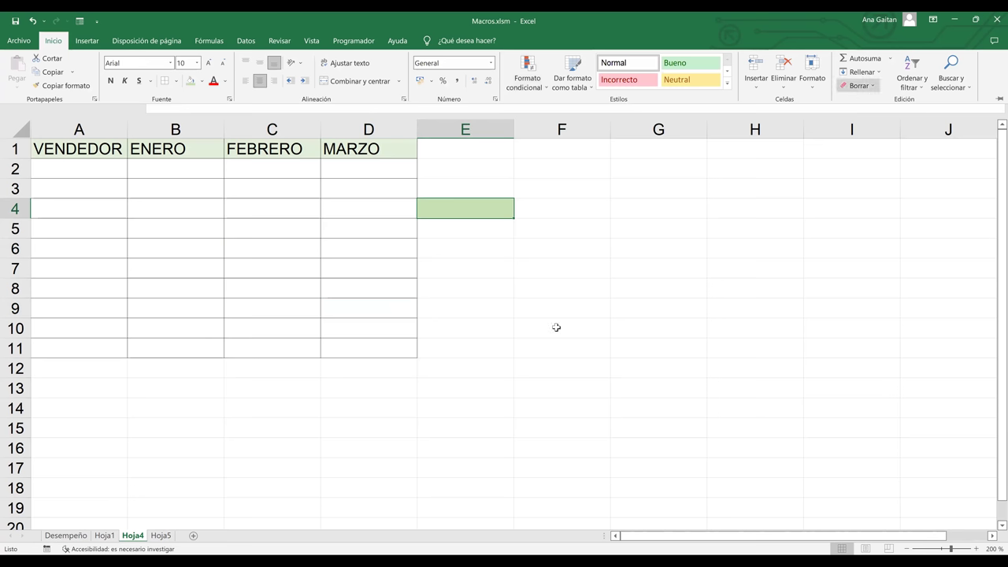
{"action": "left_click", "coordinate": [489, 235]}
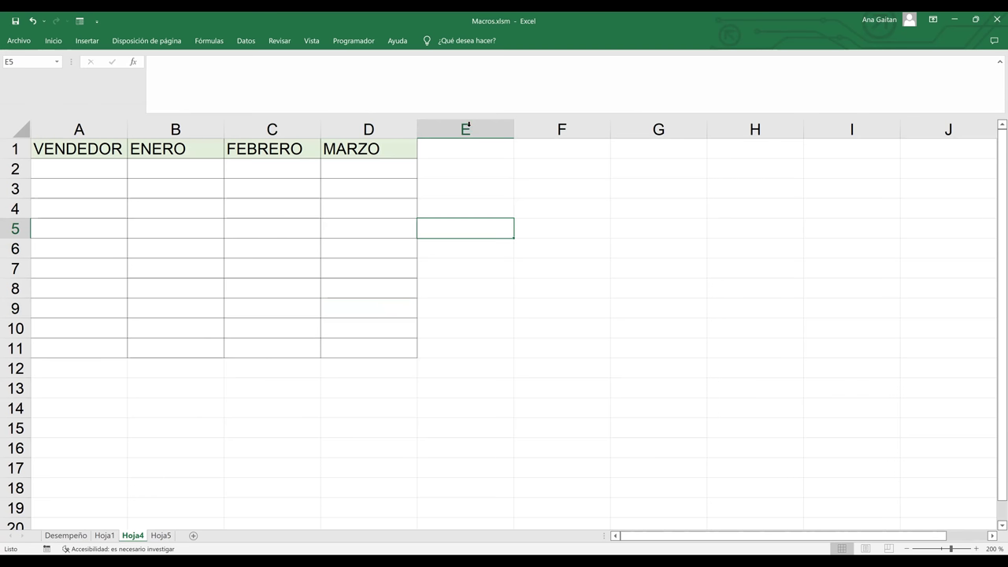
{"action": "left_click", "coordinate": [463, 128]}
{"action": "left_click", "coordinate": [575, 206]}
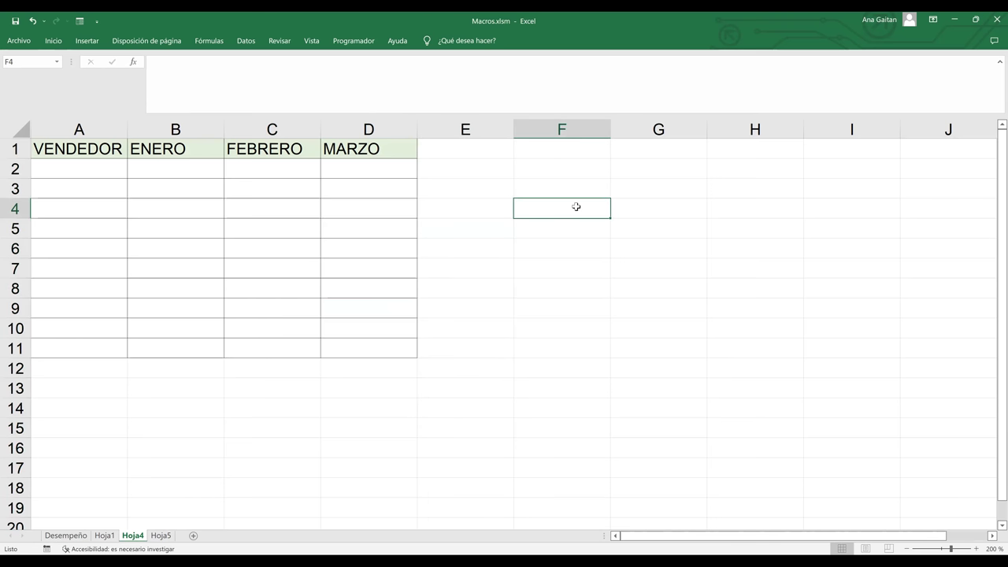
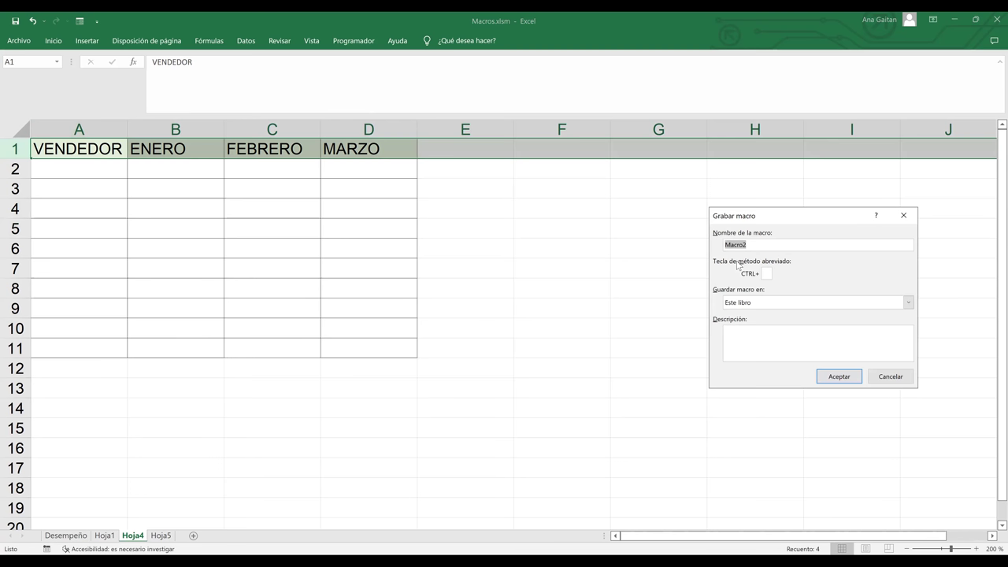
Step: Start recording a macro named INSERTARFILA
{"action": "type", "text": "INSERTAR FILA"}
{"action": "key", "text": "BackSpace"}
{"action": "left_click", "coordinate": [829, 376]}
Step: Insert two blank rows above the table's header row
{"action": "left_click", "coordinate": [259, 186]}
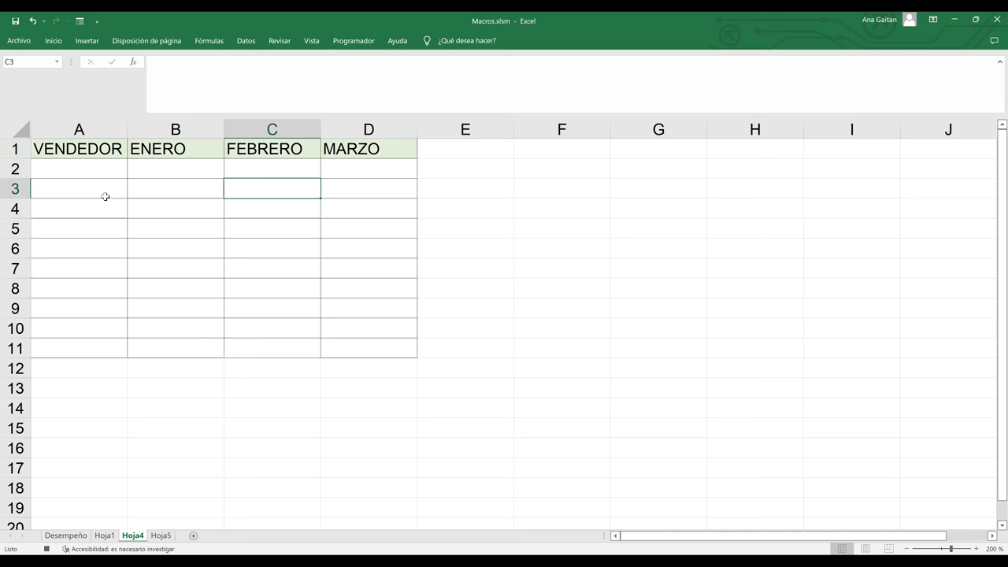
{"action": "left_click", "coordinate": [14, 148]}
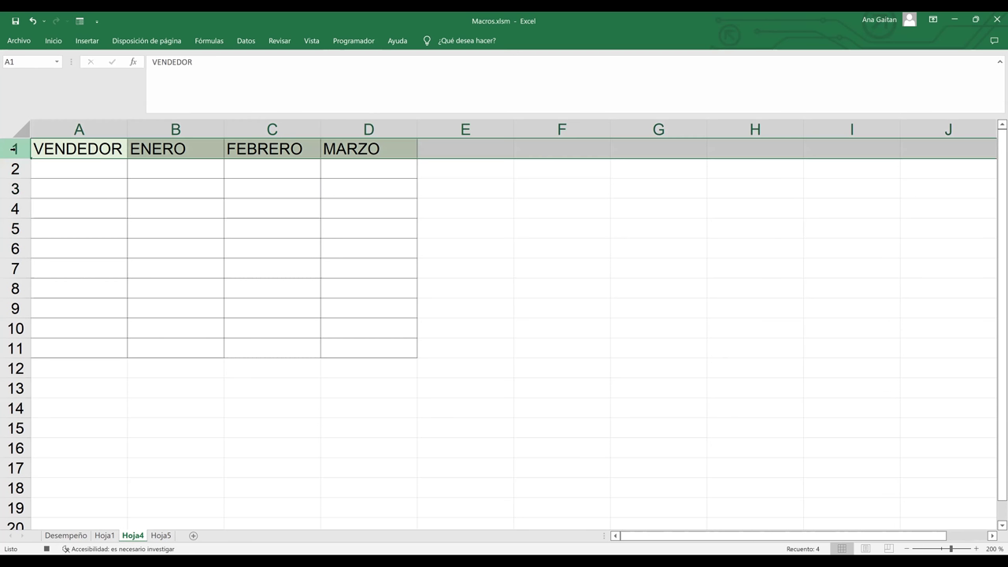
{"action": "left_click", "coordinate": [14, 148]}
{"action": "right_click", "coordinate": [14, 148]}
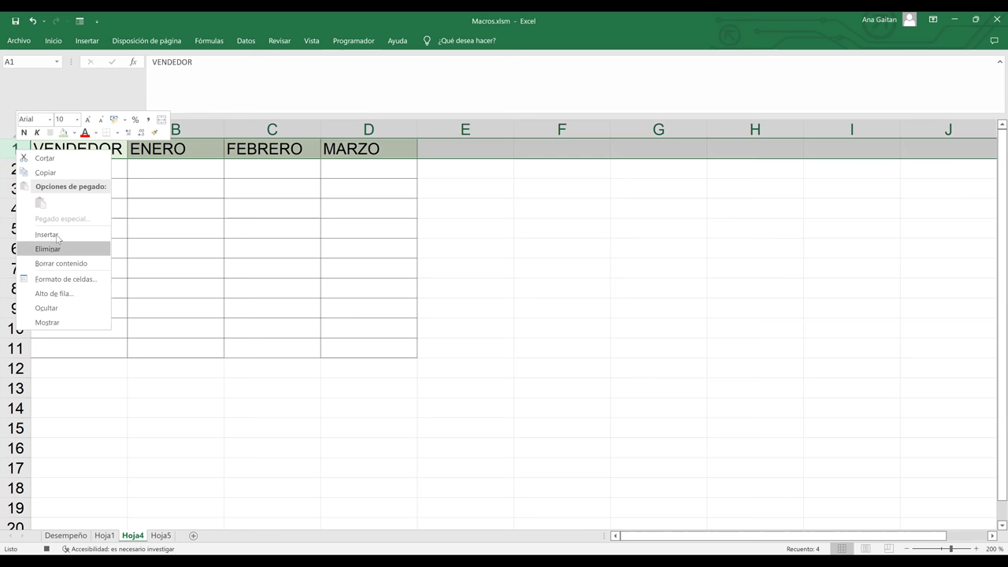
{"action": "left_click", "coordinate": [53, 234]}
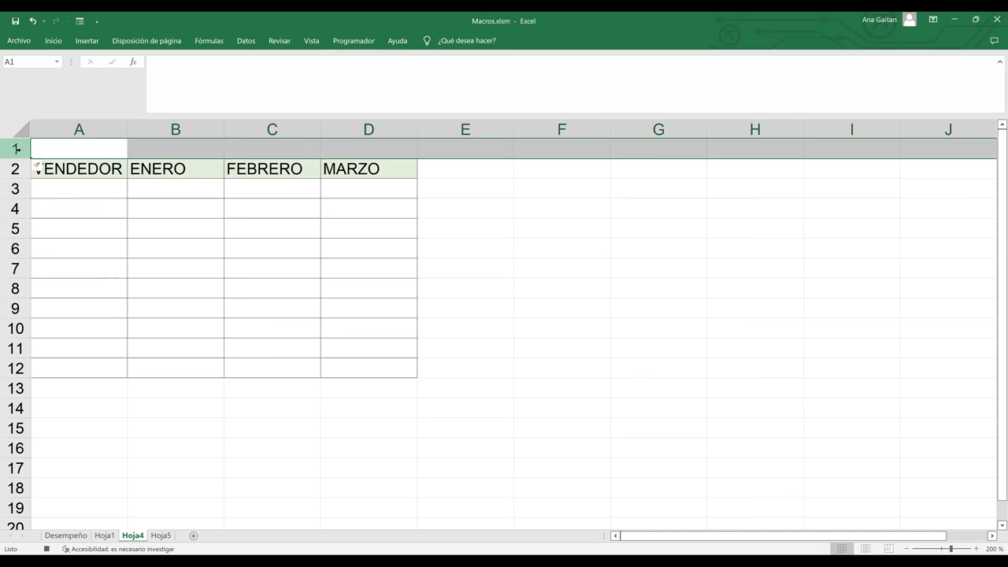
{"action": "key", "text": "shift+F10"}
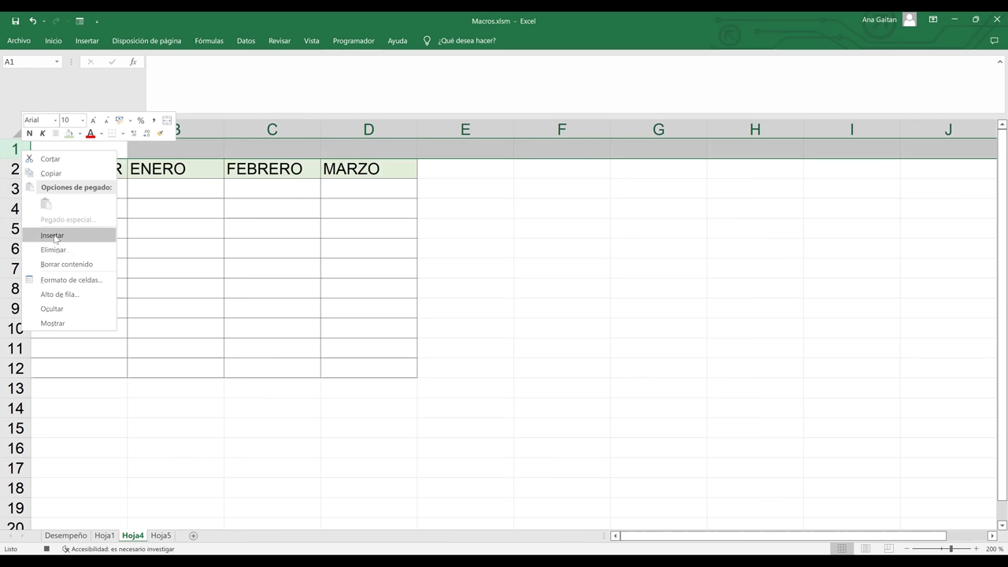
{"action": "key", "text": "Return"}
Step: Merge and centre A1:D1 and fill it light green
{"action": "left_click_drag", "start_coordinate": [82, 149], "coordinate": [335, 151]}
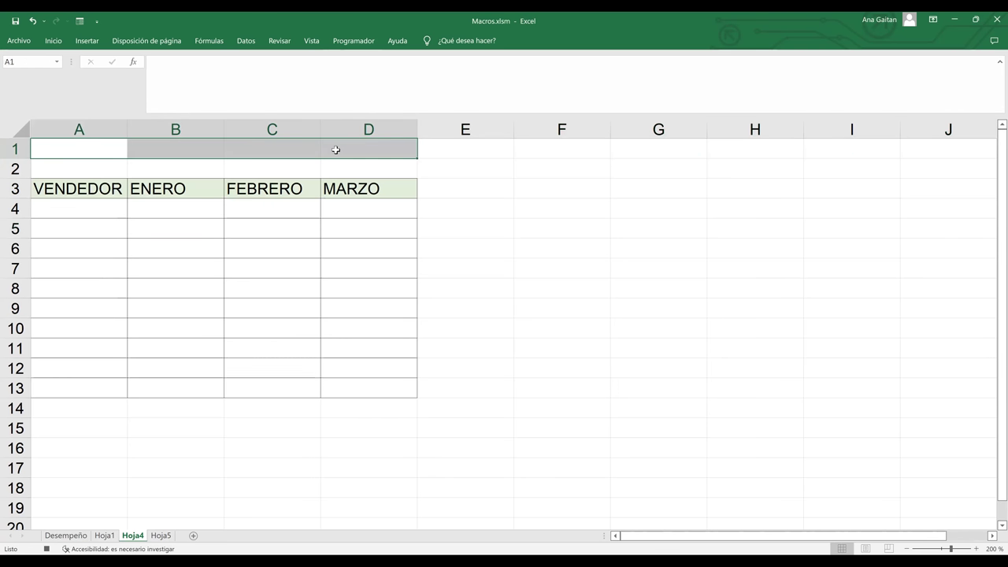
{"action": "left_click", "coordinate": [53, 40]}
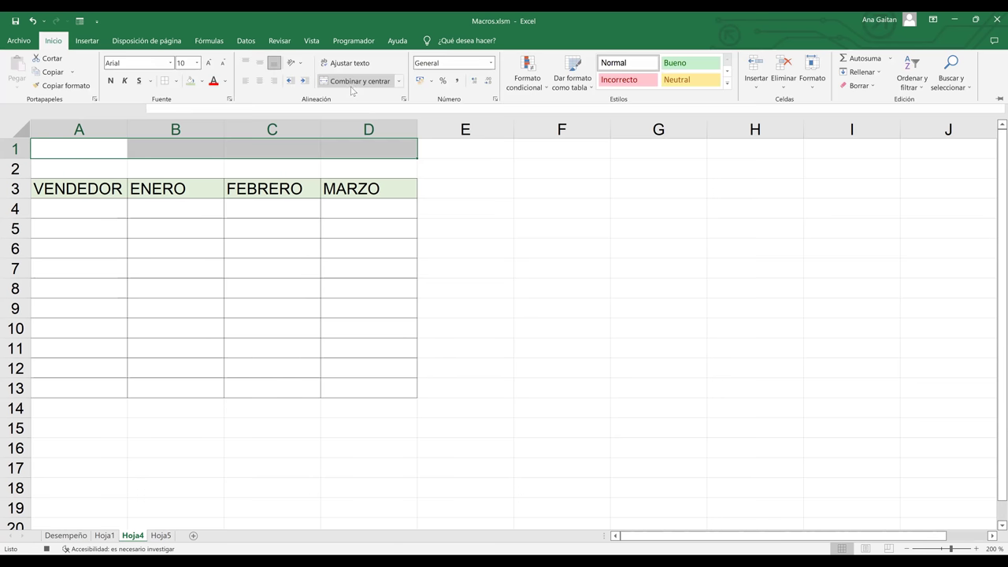
{"action": "left_click", "coordinate": [353, 86]}
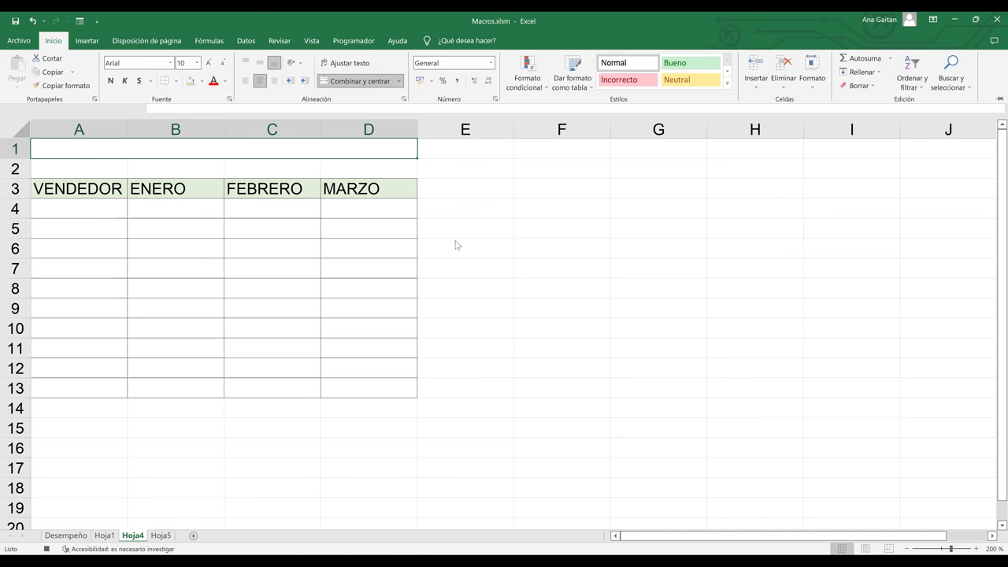
{"action": "left_click", "coordinate": [193, 82]}
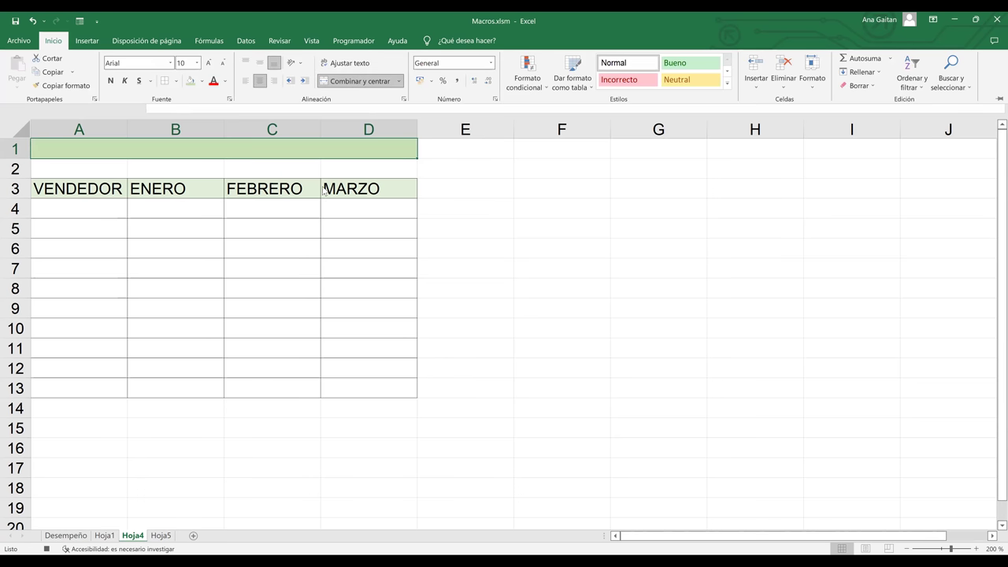
{"action": "left_click", "coordinate": [307, 152]}
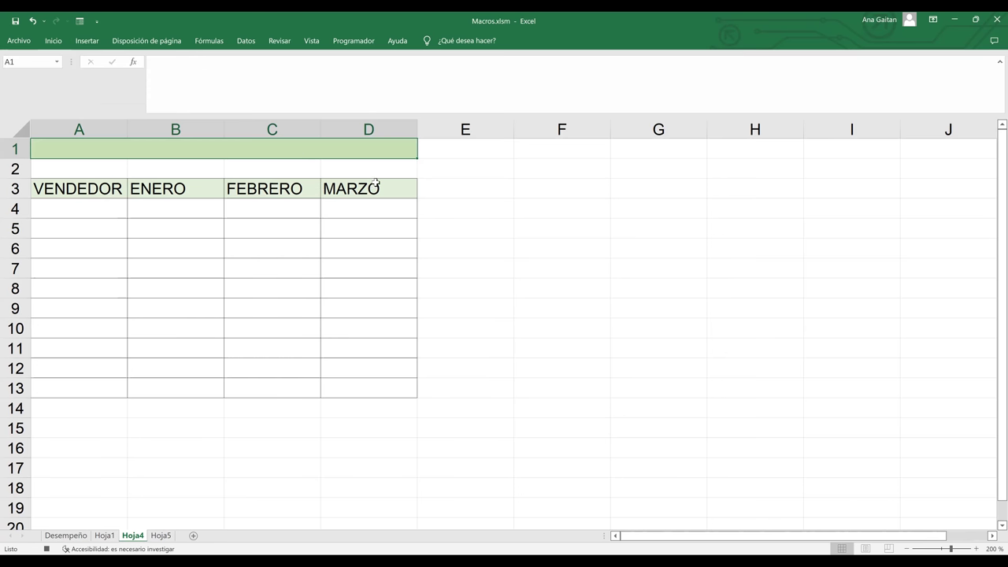
{"action": "left_click", "coordinate": [451, 164]}
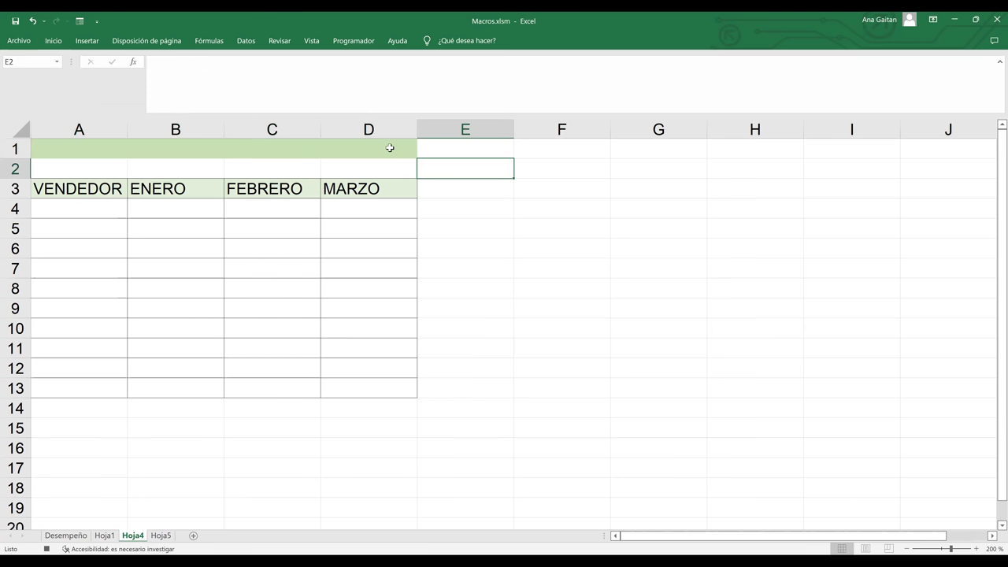
{"action": "left_click", "coordinate": [370, 145]}
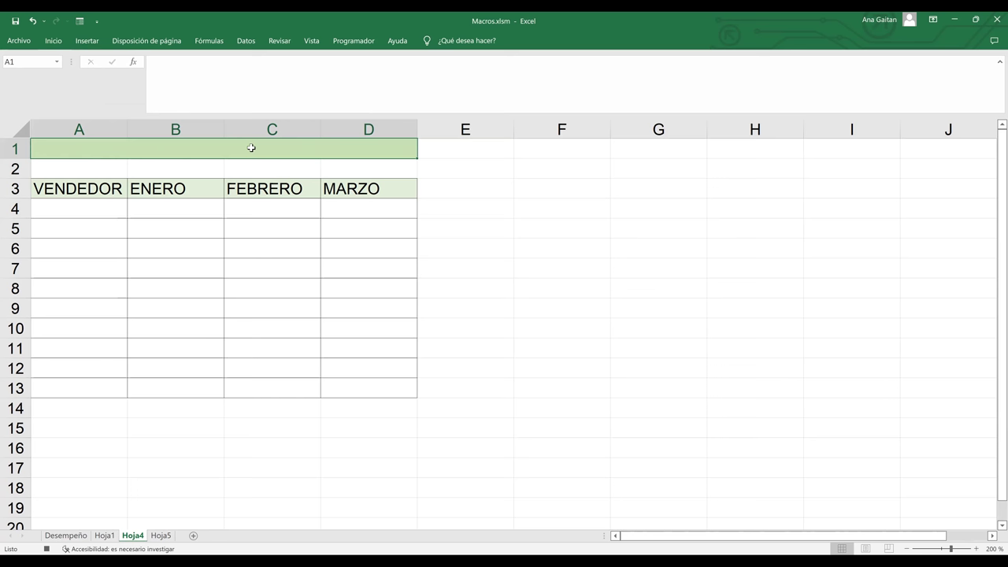
{"action": "left_click", "coordinate": [468, 186]}
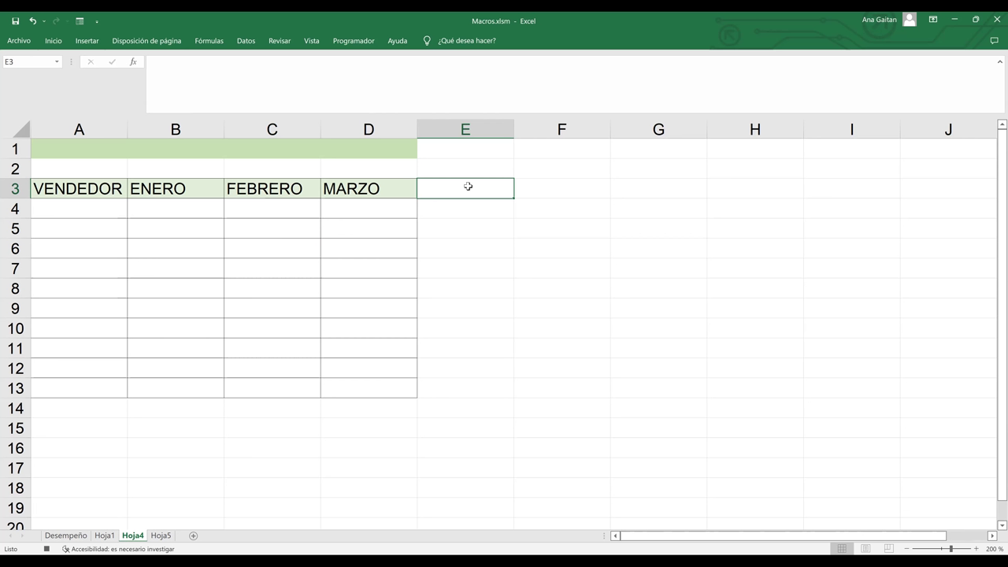
Step: Add a TOTAL heading in E3 and enter =SUMA(B4:D4) in E4
{"action": "type", "text": "TOTAL"}
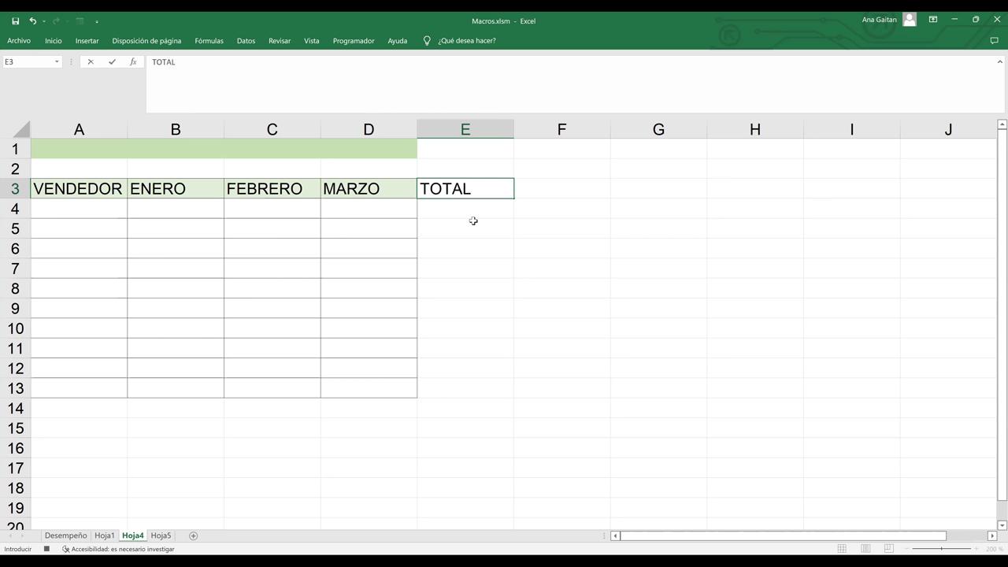
{"action": "left_click", "coordinate": [473, 212]}
{"action": "double_click", "coordinate": [473, 212]}
{"action": "type", "text": "="}
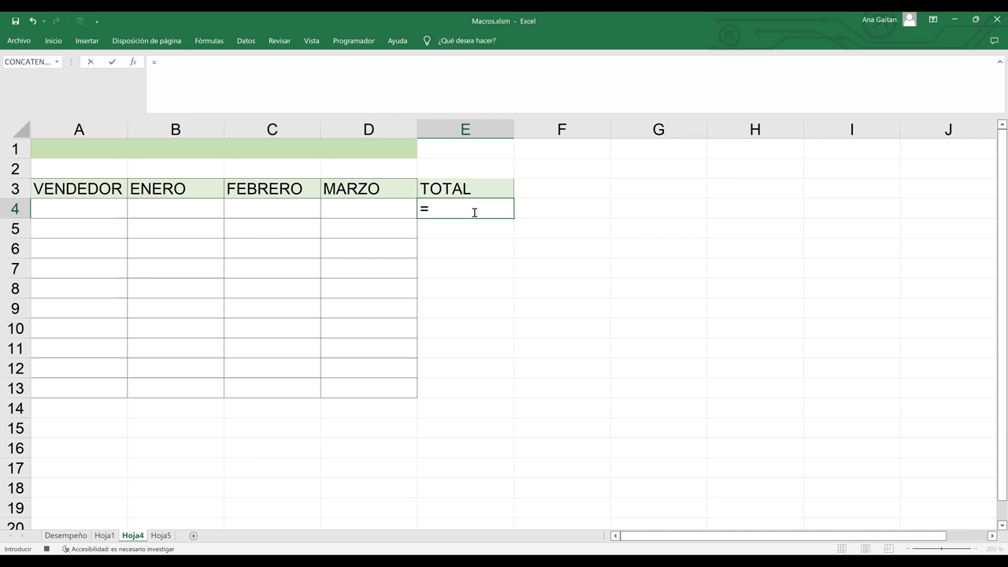
{"action": "type", "text": "SUMA("}
{"action": "left_click", "coordinate": [157, 207]}
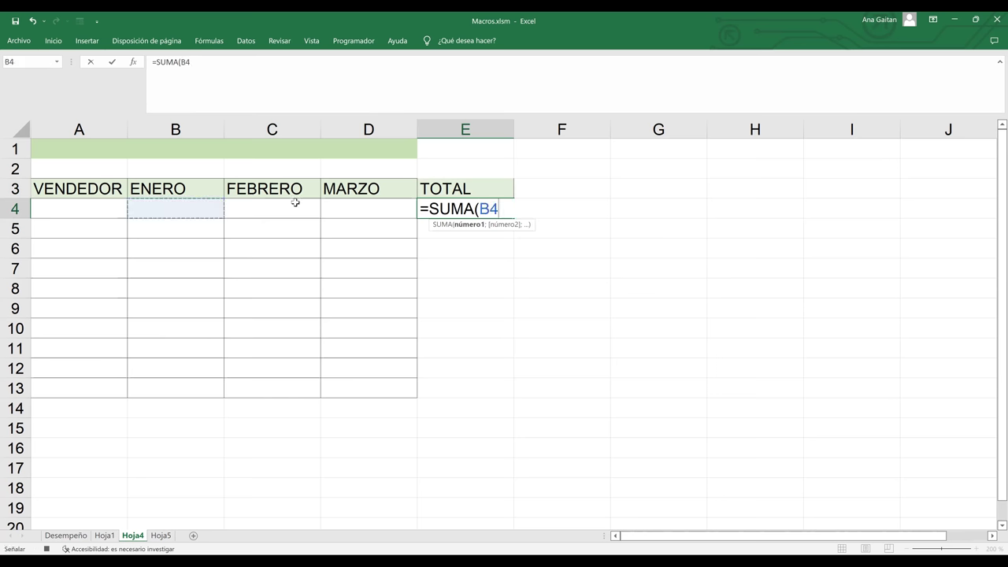
{"action": "left_click", "coordinate": [356, 202], "text": "shift"}
{"action": "type", "text": ")"}
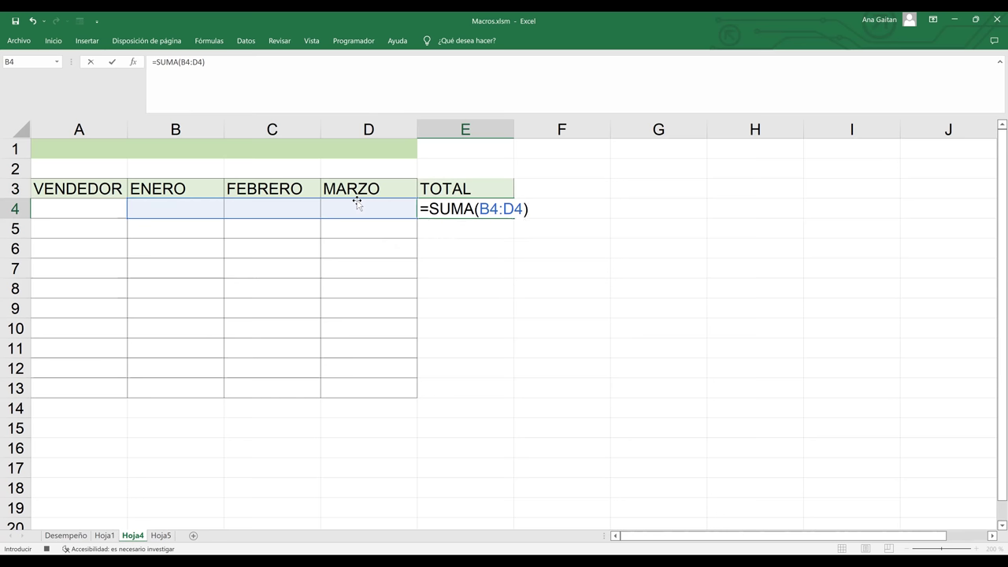
{"action": "key", "text": "Return"}
Step: Fill the SUMA formula down from E4 to E13
{"action": "left_click", "coordinate": [445, 210]}
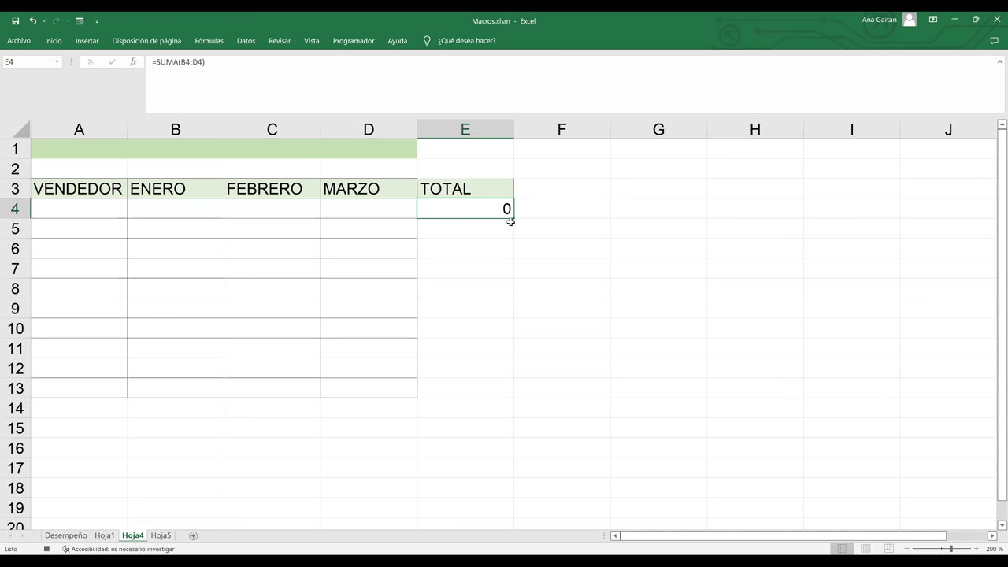
{"action": "left_click_drag", "start_coordinate": [512, 219], "coordinate": [490, 389]}
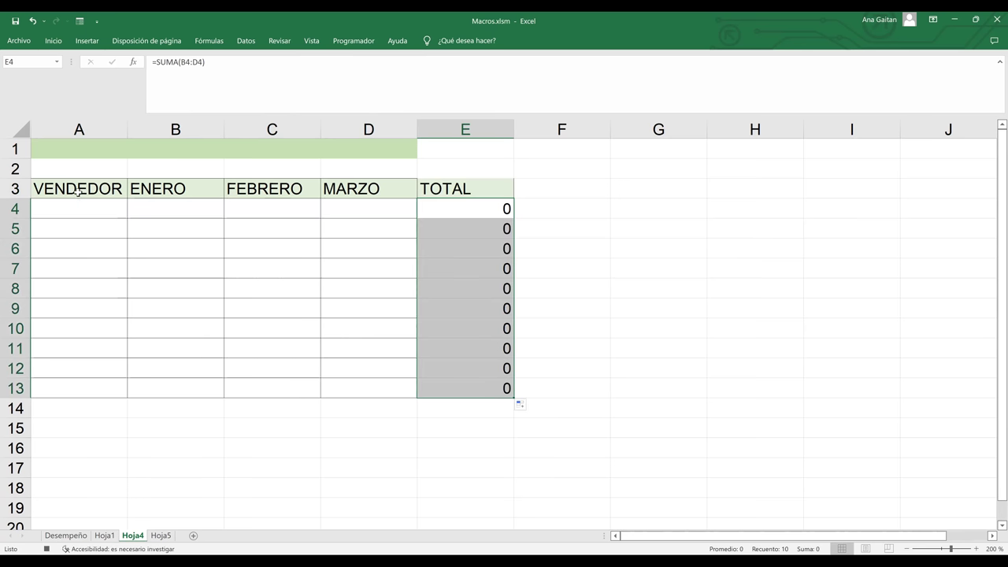
{"action": "left_click", "coordinate": [273, 236]}
Step: Stop recording the macro and switch to the empty Hoja5 sheet
{"action": "left_click_drag", "start_coordinate": [508, 389], "coordinate": [387, 184]}
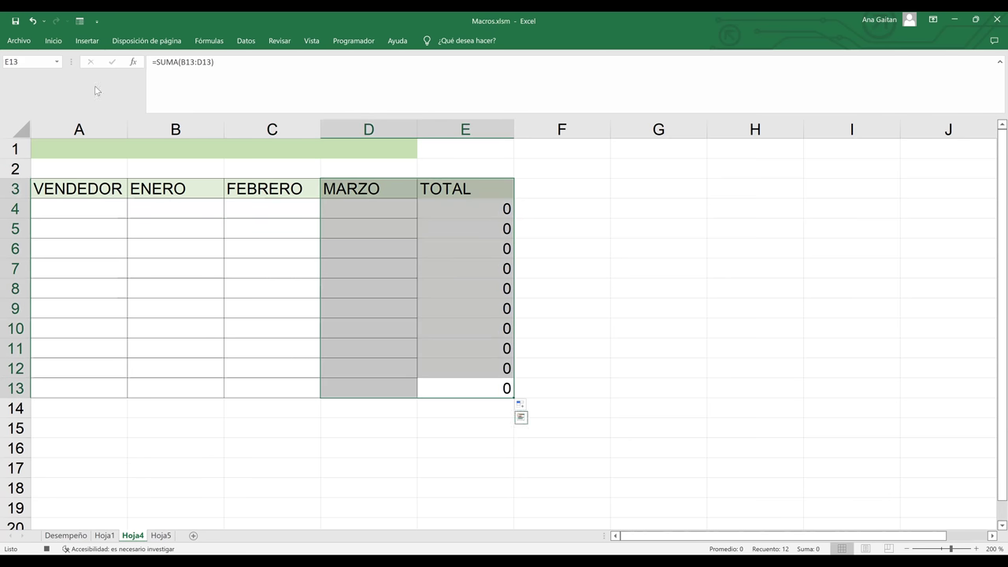
{"action": "left_click", "coordinate": [57, 46]}
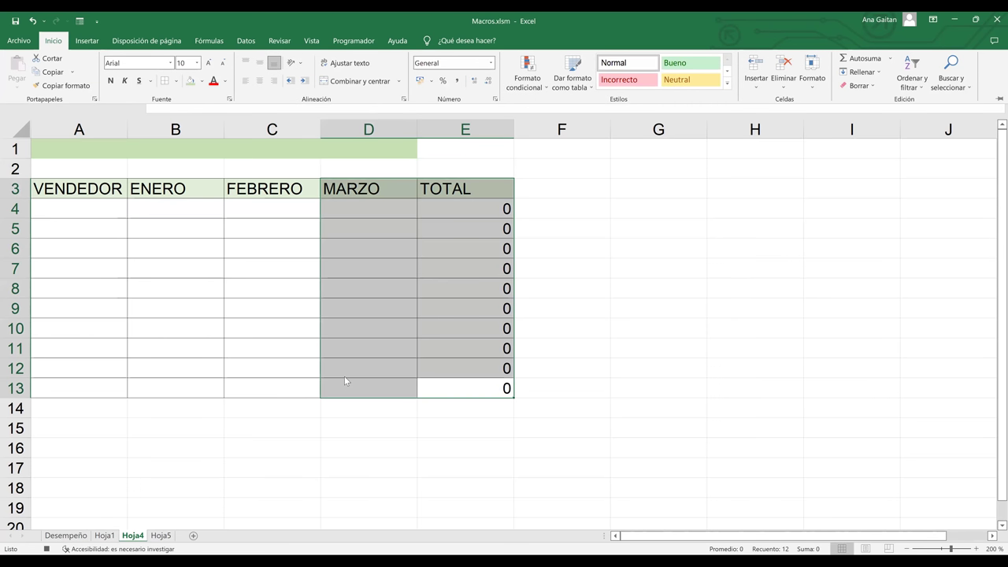
{"action": "left_click", "coordinate": [483, 340]}
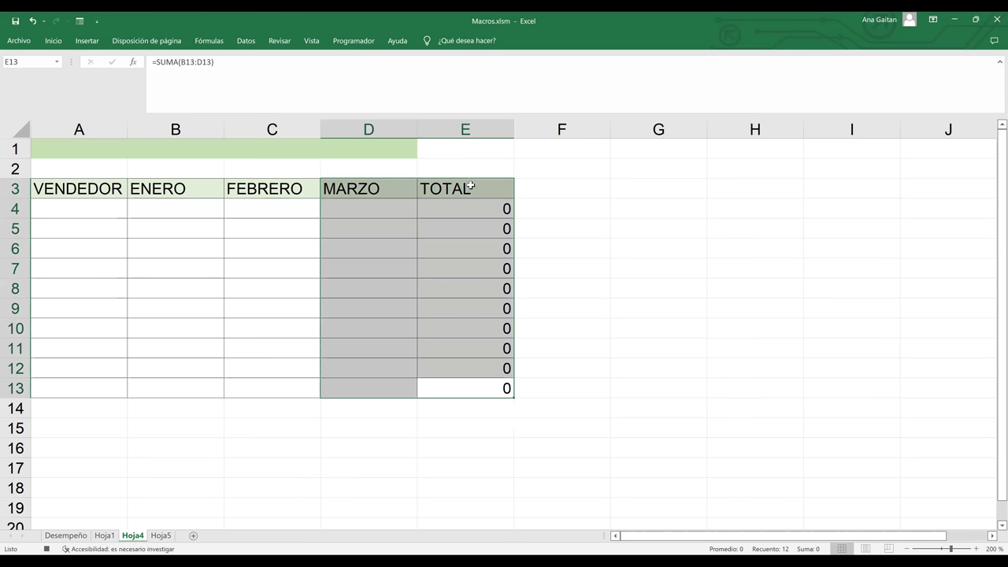
{"action": "left_click", "coordinate": [471, 184]}
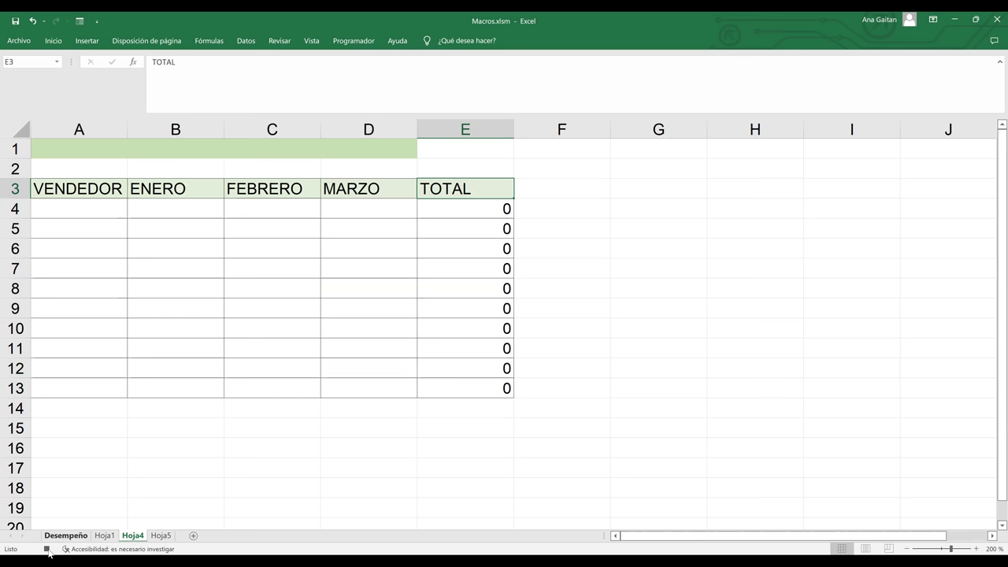
{"action": "left_click", "coordinate": [47, 549]}
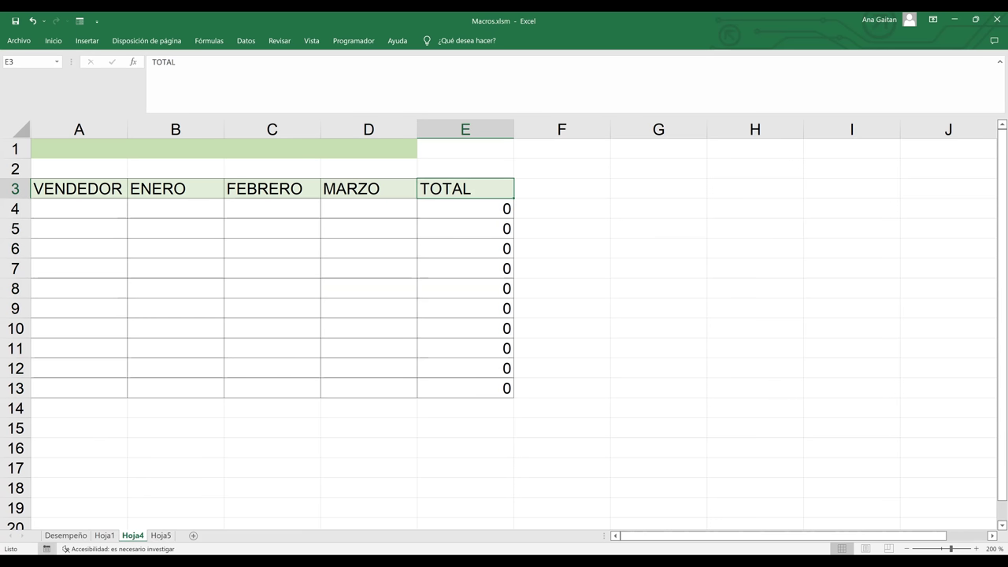
{"action": "left_click", "coordinate": [160, 536]}
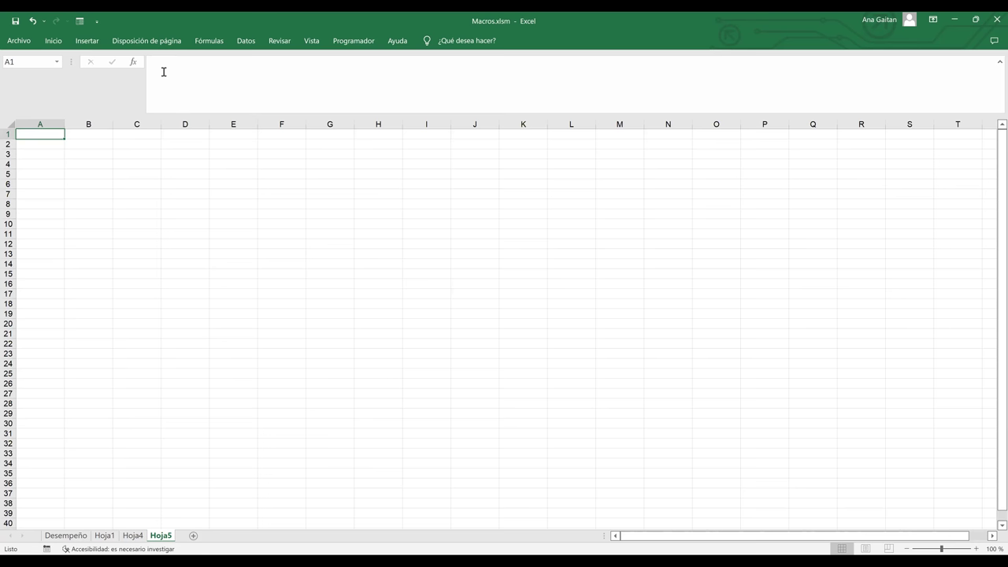
{"action": "left_click", "coordinate": [246, 40]}
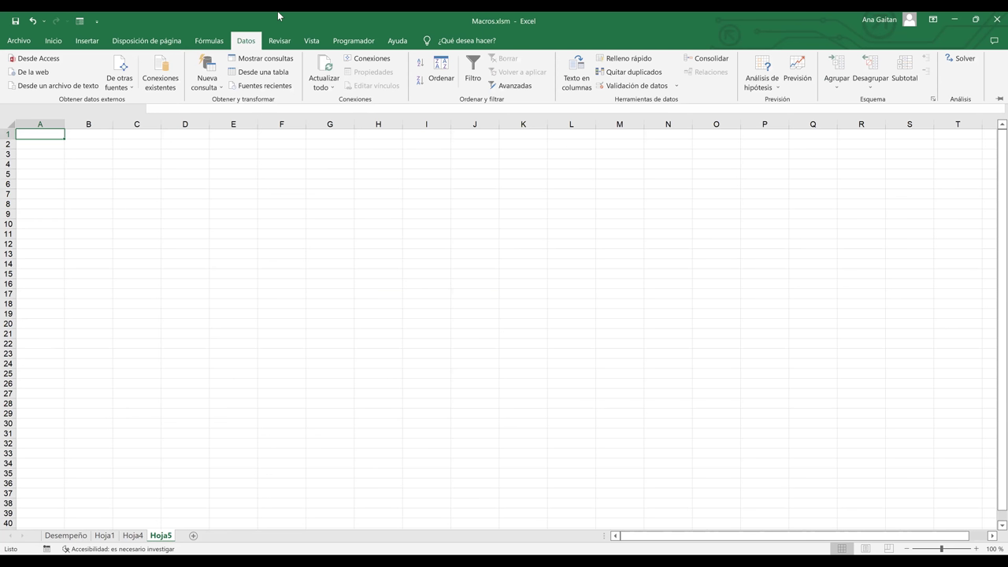
{"action": "left_click", "coordinate": [353, 40]}
{"action": "left_click", "coordinate": [48, 88]}
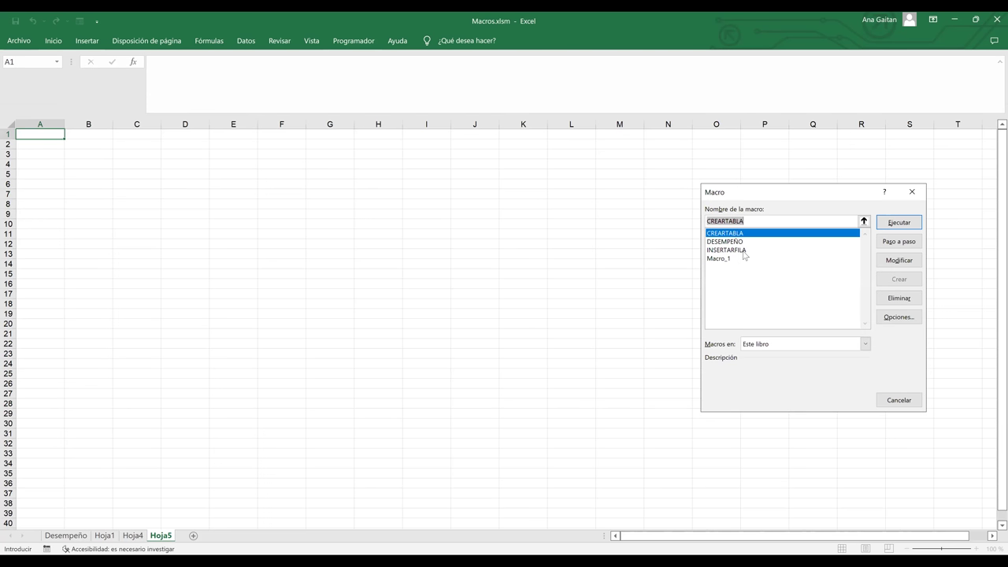
{"action": "left_click", "coordinate": [743, 250]}
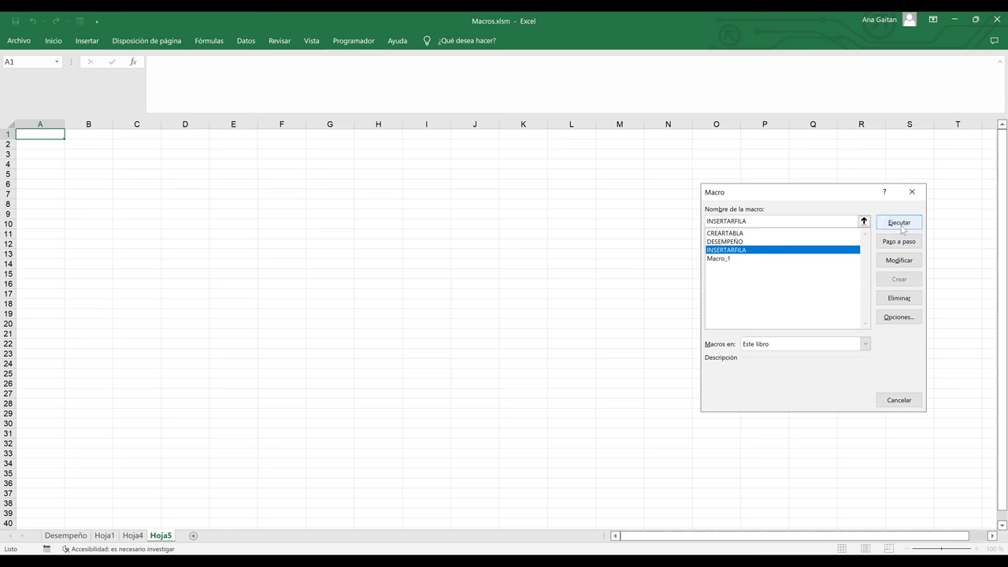
{"action": "left_click", "coordinate": [900, 224]}
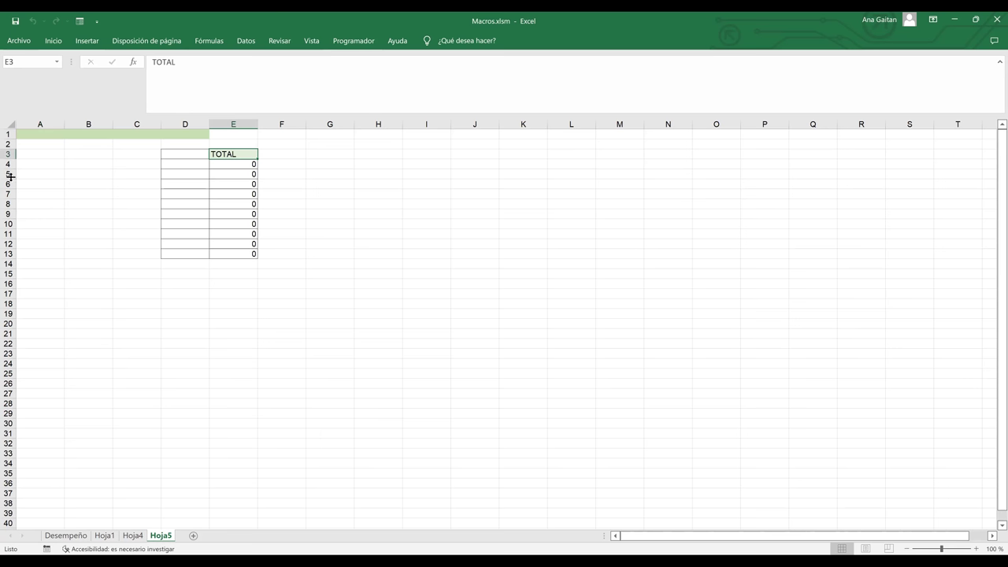
{"action": "left_click", "coordinate": [8, 155]}
{"action": "left_click_drag", "start_coordinate": [8, 144], "coordinate": [8, 134]}
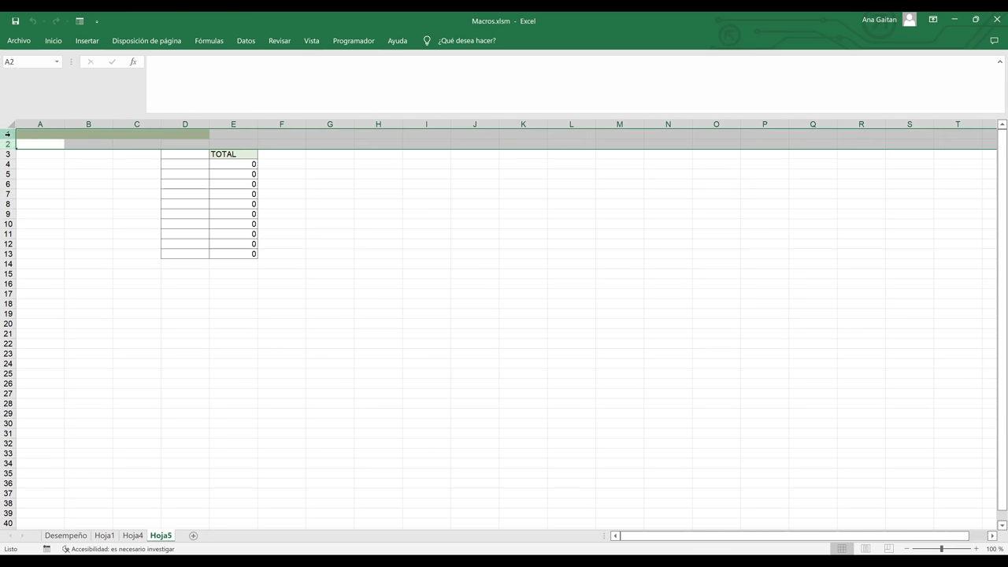
{"action": "left_click", "coordinate": [187, 207]}
{"action": "left_click", "coordinate": [229, 152]}
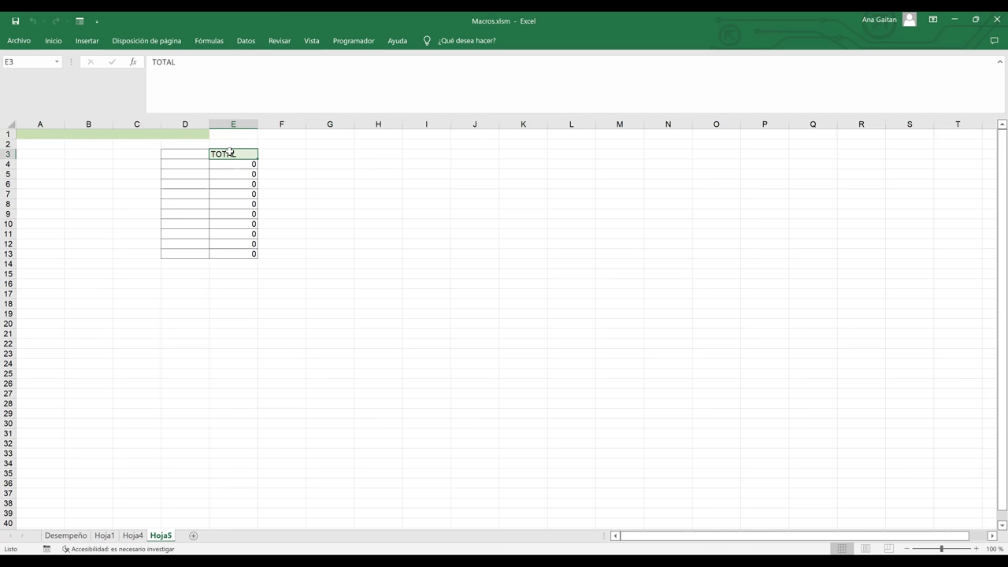
{"action": "left_click_drag", "start_coordinate": [229, 153], "coordinate": [241, 238]}
{"action": "left_click", "coordinate": [241, 166]}
{"action": "left_click", "coordinate": [241, 179]}
{"action": "left_click", "coordinate": [241, 195]}
{"action": "left_click", "coordinate": [241, 253]}
{"action": "left_click", "coordinate": [239, 242]}
{"action": "left_click", "coordinate": [240, 214]}
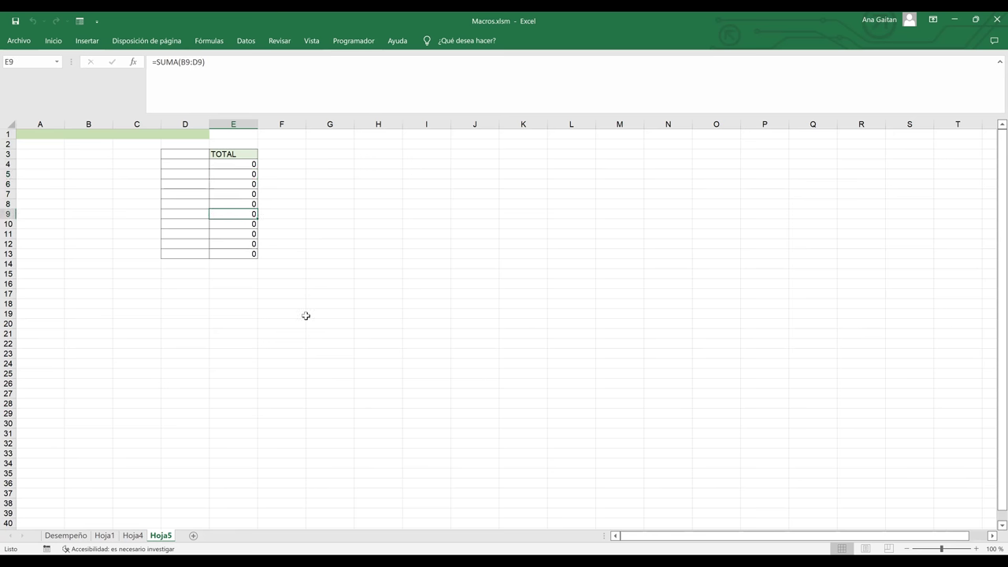
Step: Delete the Hoja5 sheet
{"action": "right_click", "coordinate": [160, 538]}
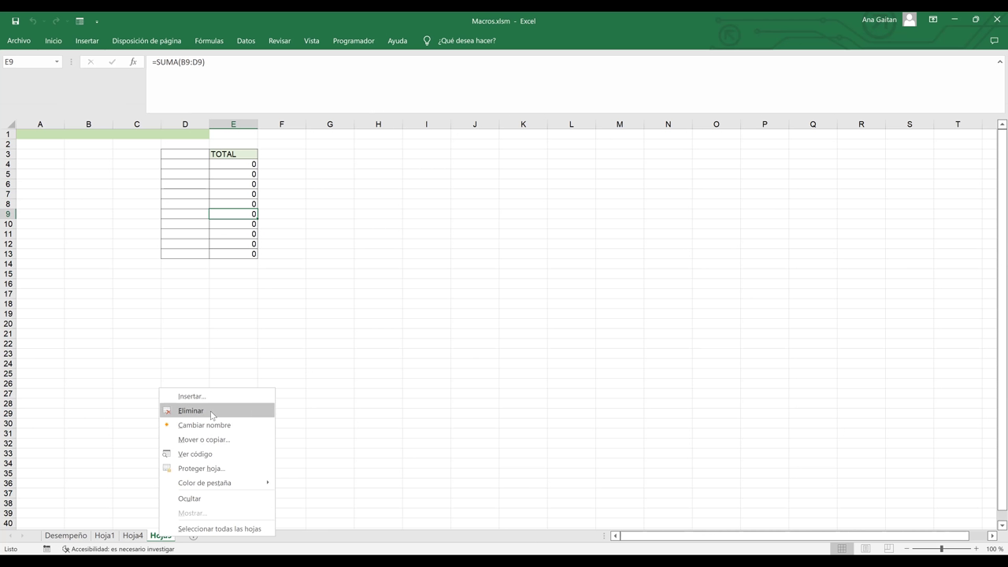
{"action": "key", "text": "Return"}
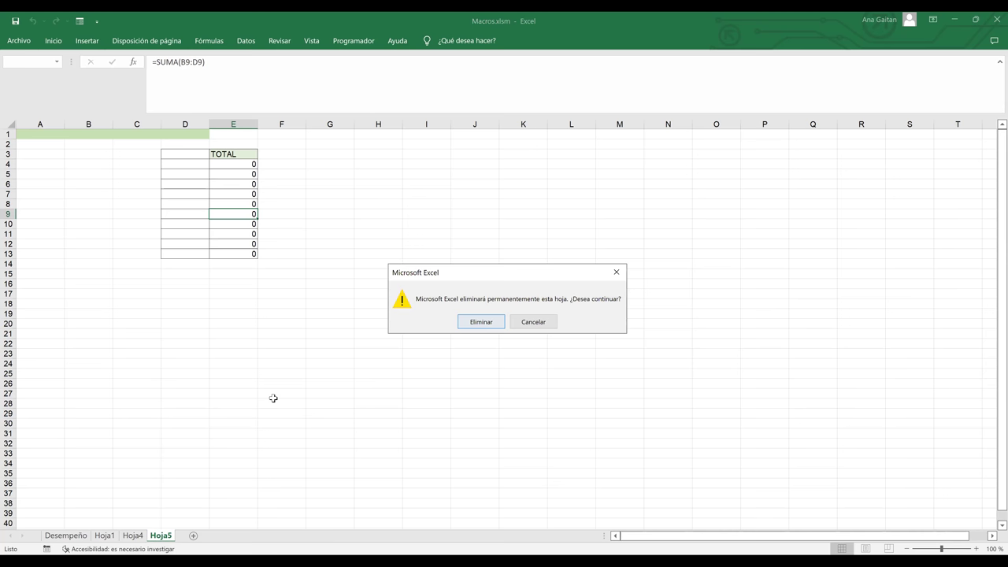
{"action": "key", "text": "Return"}
Step: Delete entire rows 1–14 of the old table on Hoja4, leaving it empty
{"action": "left_click_drag", "start_coordinate": [509, 406], "coordinate": [1, 122]}
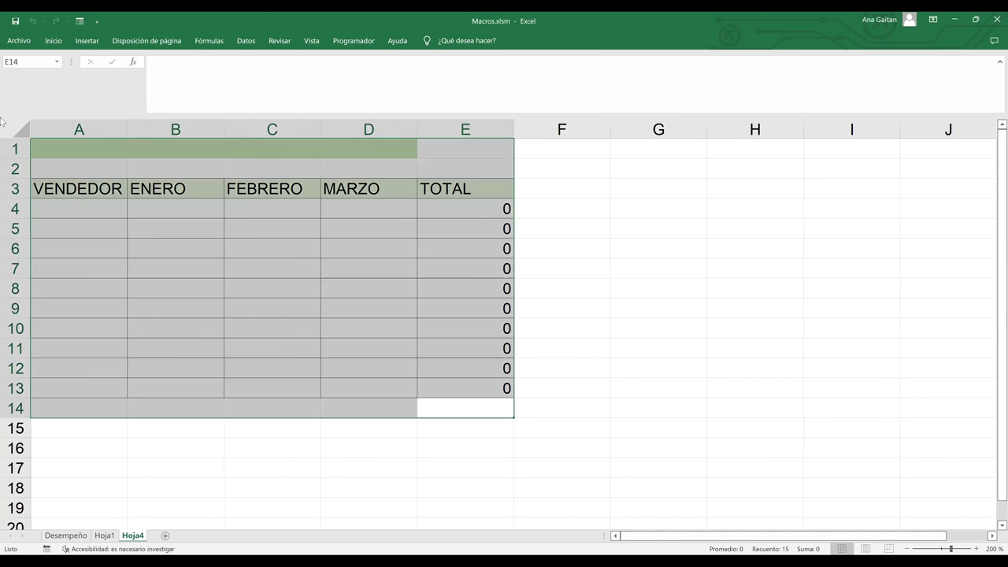
{"action": "right_click", "coordinate": [231, 269]}
{"action": "left_click", "coordinate": [281, 383]}
{"action": "left_click", "coordinate": [250, 416]}
{"action": "left_click", "coordinate": [260, 405]}
{"action": "left_click", "coordinate": [272, 435]}
{"action": "left_click", "coordinate": [270, 434]}
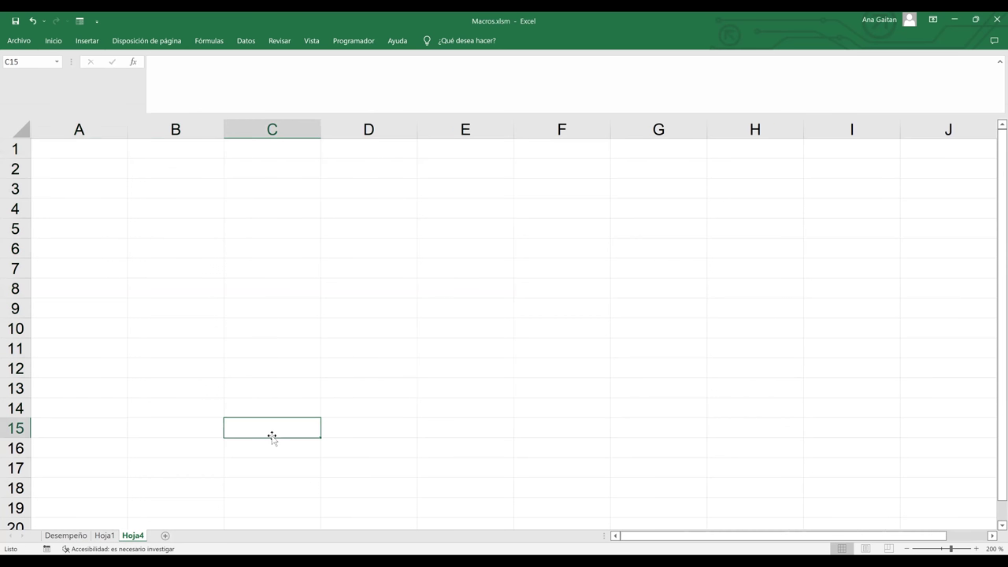
{"action": "left_click", "coordinate": [373, 272]}
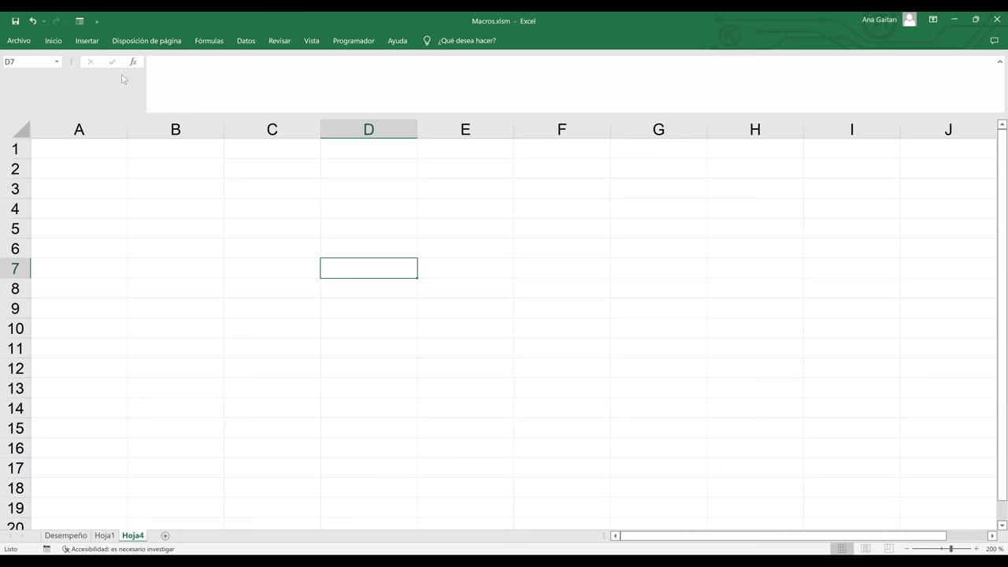
{"action": "key", "text": "alt+l"}
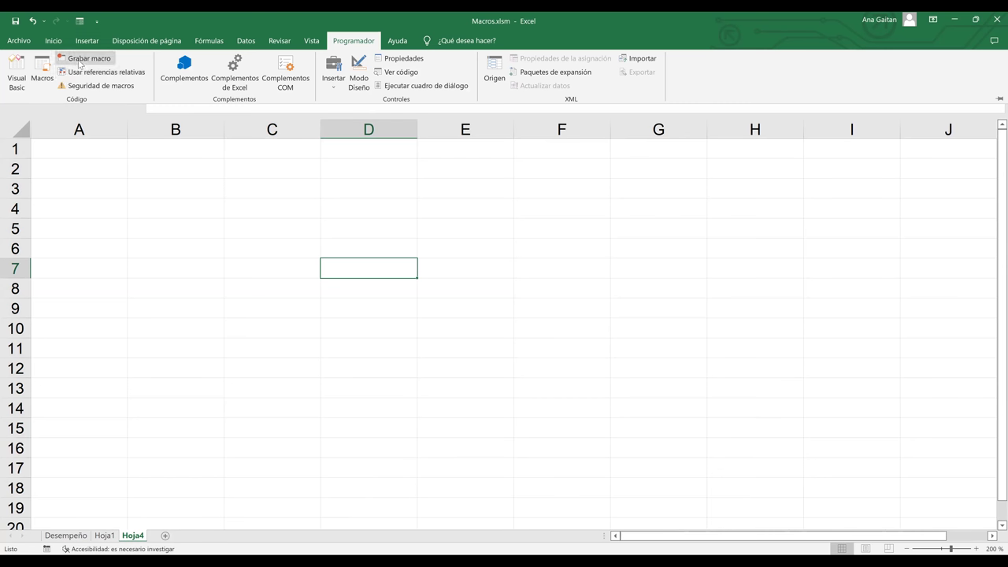
Step: Start recording a macro named TABLACOMPLETA
{"action": "left_click", "coordinate": [85, 59]}
{"action": "type", "text": "TABLACOM"}
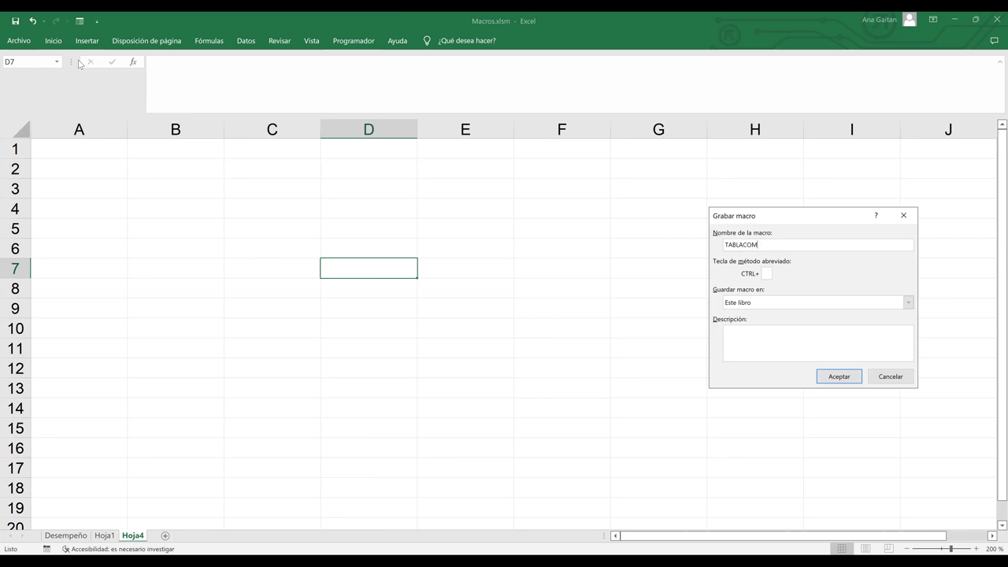
{"action": "type", "text": "PLETA"}
{"action": "left_click", "coordinate": [839, 377]}
Step: Type the headers VENDEDOR, ENERO, FEBRERO, MARZO and VENTA TOTAL across B3:F3
{"action": "left_click", "coordinate": [155, 197]}
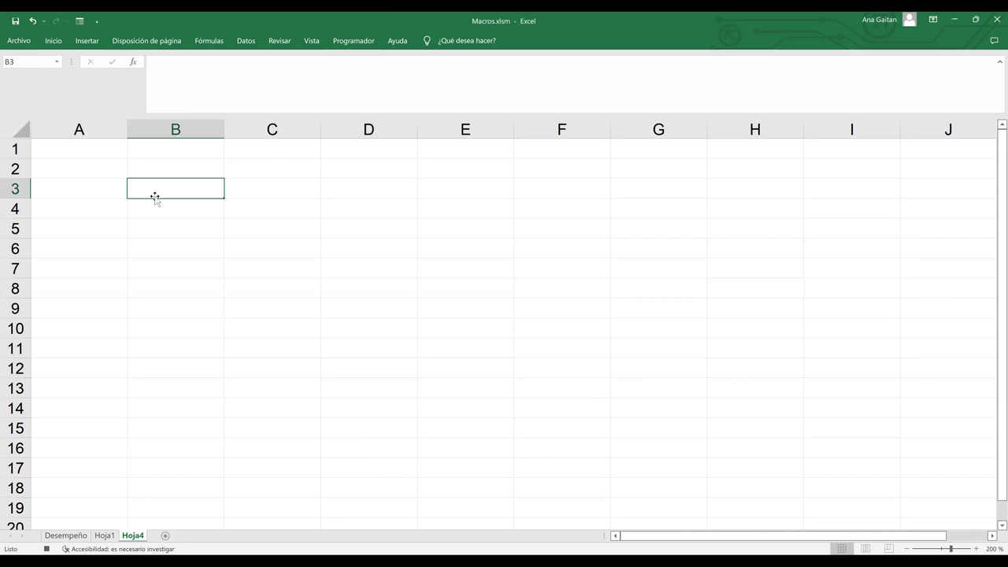
{"action": "type", "text": "VENDEDOR"}
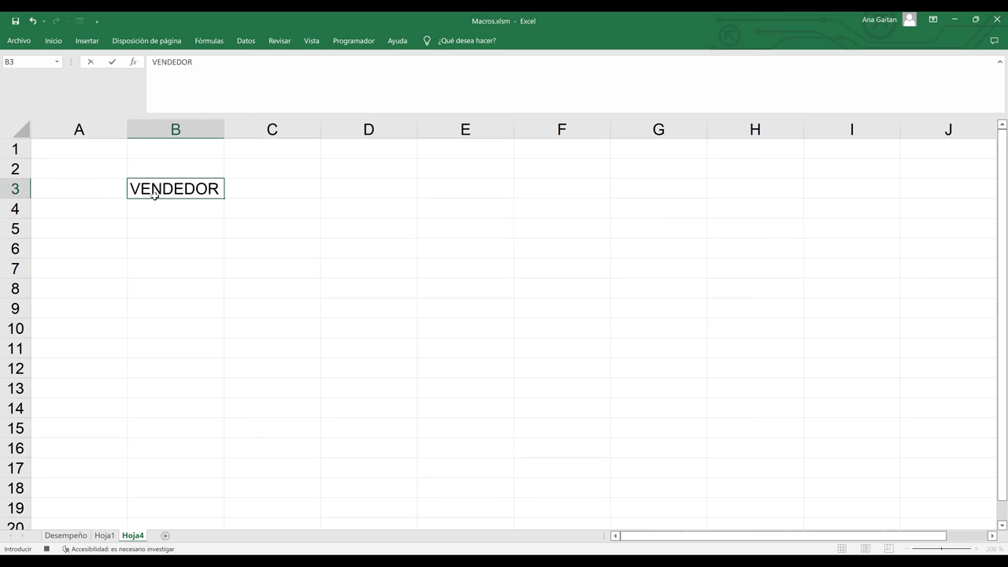
{"action": "key", "text": "Tab"}
{"action": "type", "text": "ENERO"}
{"action": "key", "text": "Tab"}
{"action": "type", "text": "FE"}
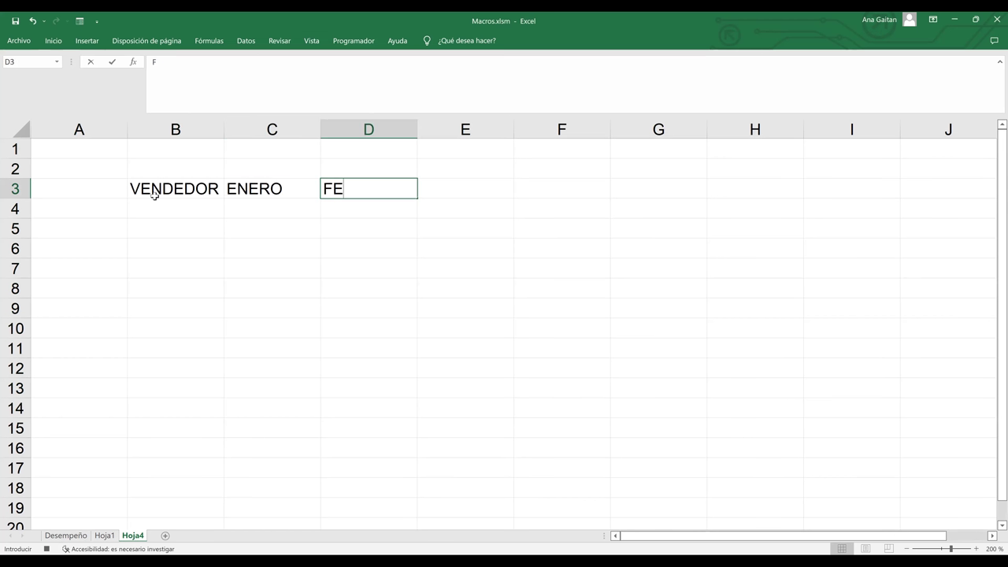
{"action": "type", "text": "BRERO"}
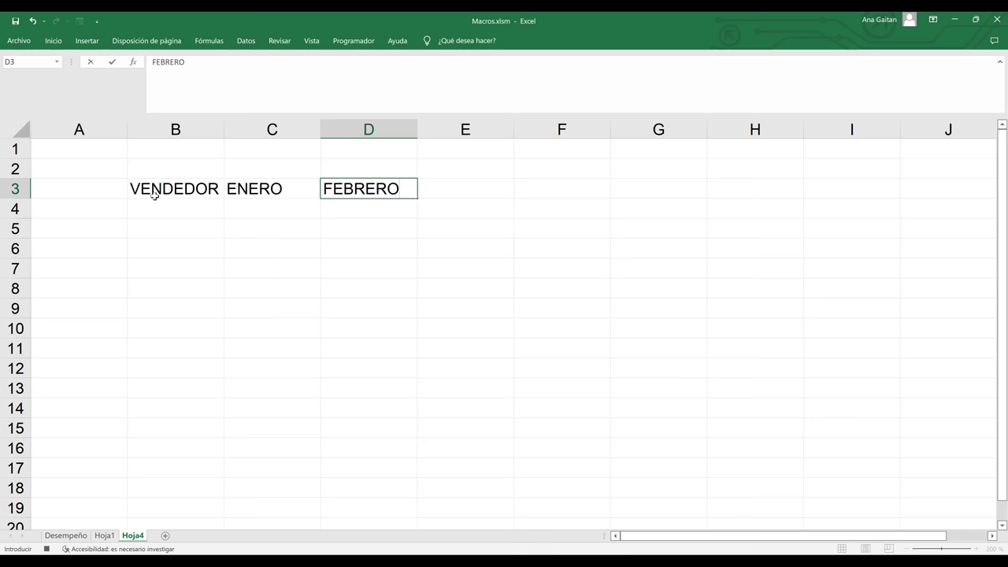
{"action": "key", "text": "Tab"}
{"action": "type", "text": "MARZO"}
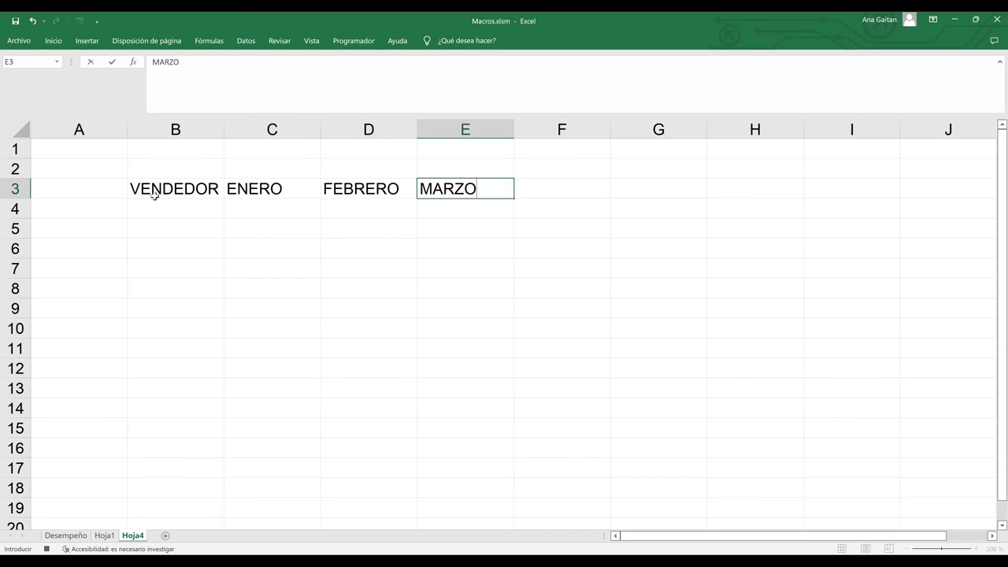
{"action": "key", "text": "Tab"}
{"action": "type", "text": "VENT"}
{"action": "type", "text": "A TOT"}
{"action": "type", "text": "AK"}
{"action": "key", "text": "BackSpace"}
{"action": "type", "text": "L"}
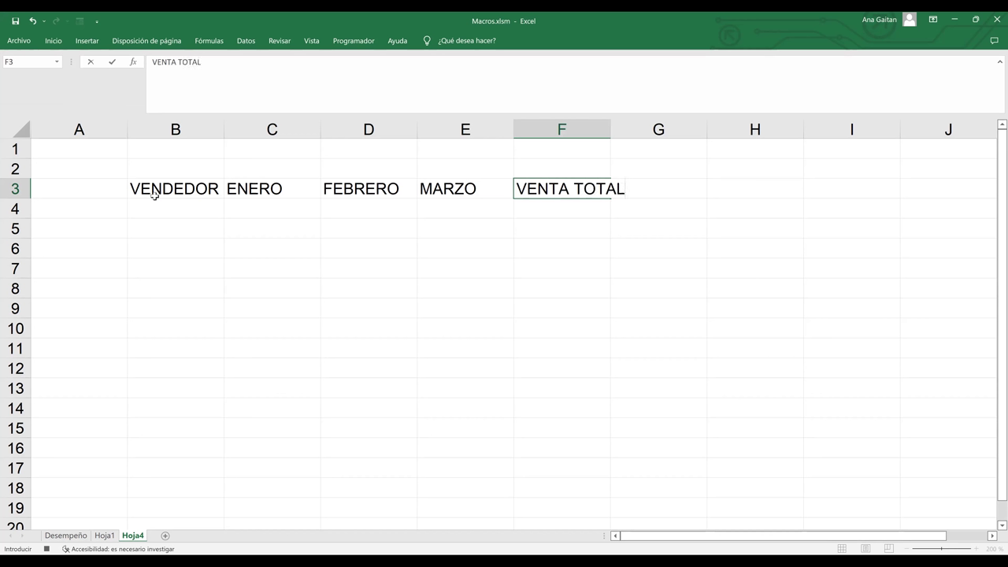
{"action": "key", "text": "Return"}
Step: Begin a formula with = in cell F4
{"action": "type", "text": ")"}
{"action": "key", "text": "BackSpace"}
{"action": "type", "text": "="}
{"action": "key", "text": "BackSpace"}
{"action": "type", "text": "=SUM"}
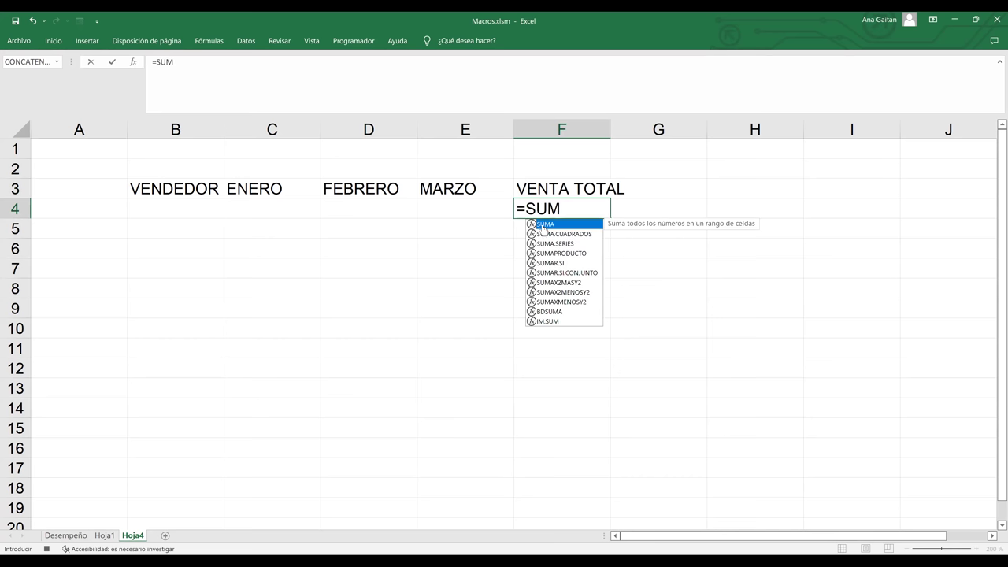
Step: Enter =SUMA(C4:E4) in F4 and fill it down to F13
{"action": "key", "text": "Tab"}
{"action": "left_click", "coordinate": [272, 210]}
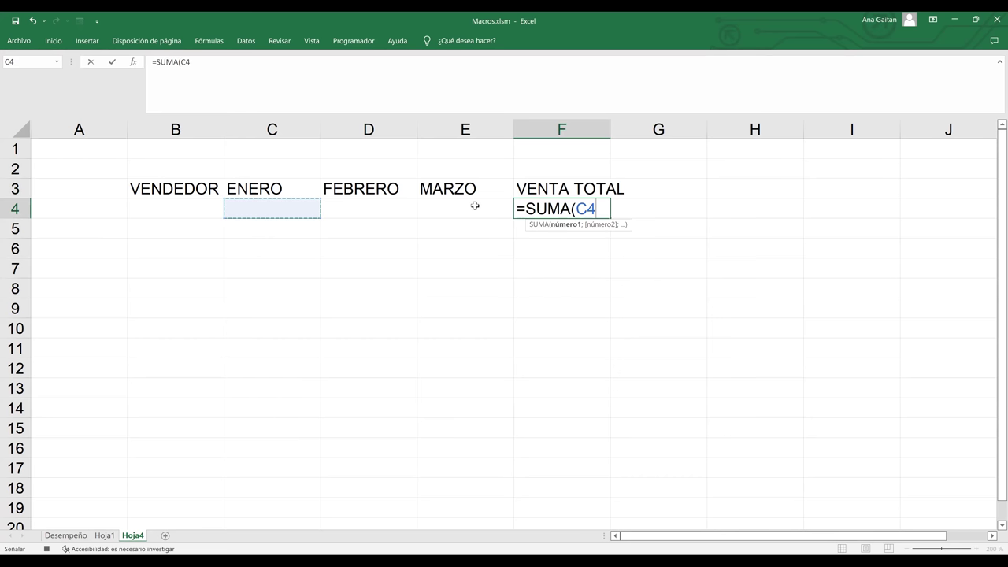
{"action": "left_click", "coordinate": [475, 206], "text": "shift"}
{"action": "type", "text": "_"}
{"action": "key", "text": "BackSpace"}
{"action": "type", "text": ")"}
{"action": "key", "text": "Return"}
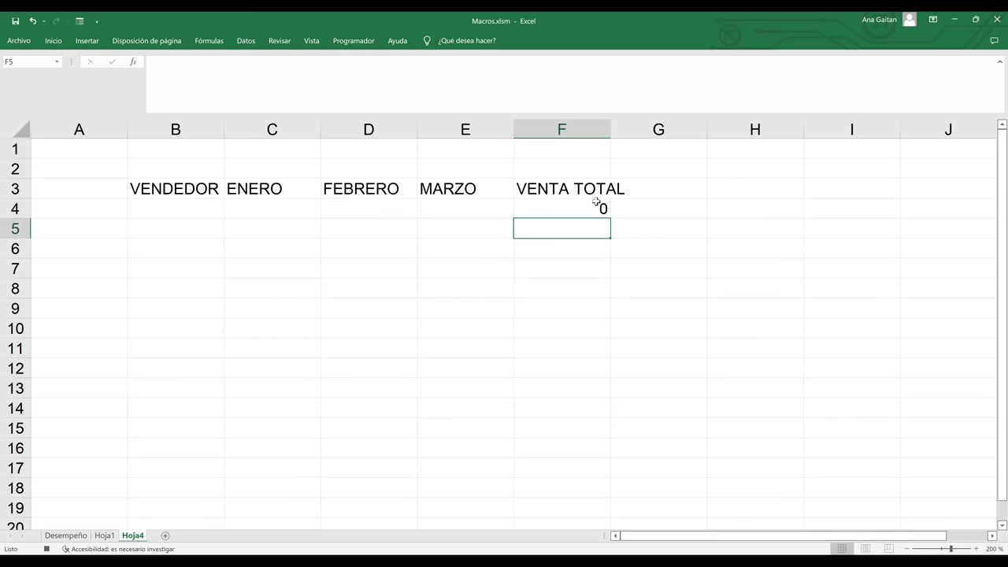
{"action": "left_click", "coordinate": [597, 202]}
{"action": "left_click_drag", "start_coordinate": [607, 216], "coordinate": [584, 403]}
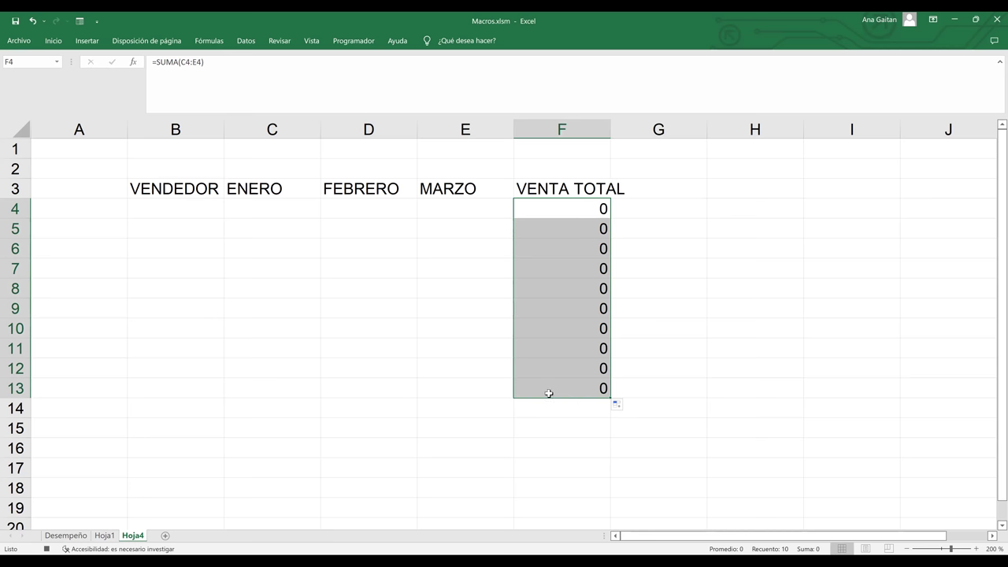
Step: Apply all borders to B3:F13 and widen column F to fit VENTA TOTAL
{"action": "left_click", "coordinate": [553, 392]}
{"action": "left_click_drag", "start_coordinate": [553, 392], "coordinate": [161, 186]}
{"action": "left_click", "coordinate": [53, 42]}
{"action": "left_click", "coordinate": [167, 81]}
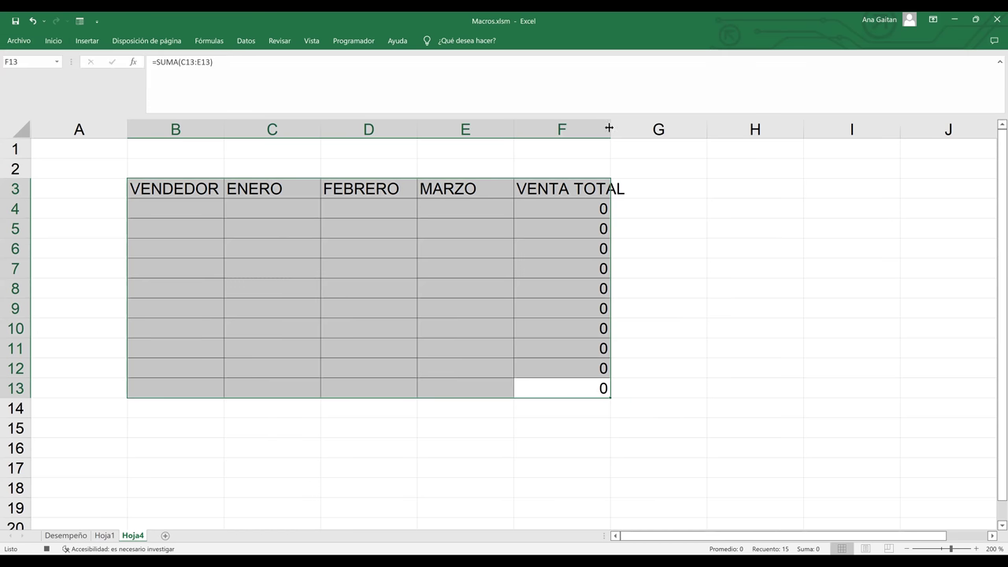
{"action": "left_click_drag", "start_coordinate": [610, 128], "coordinate": [653, 148]}
Step: Insert a blank row at row 2 above the table
{"action": "left_click", "coordinate": [590, 167]}
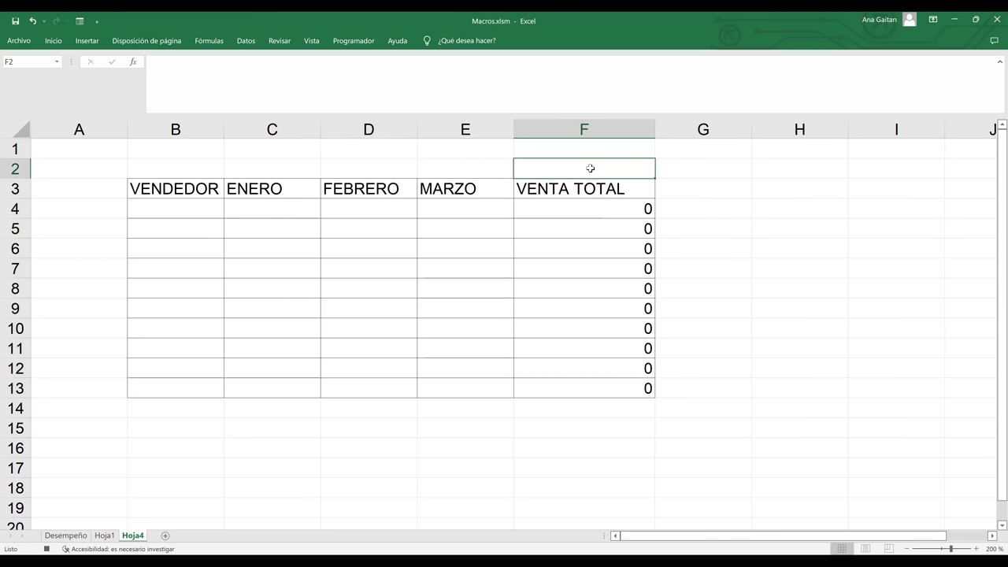
{"action": "left_click", "coordinate": [19, 168]}
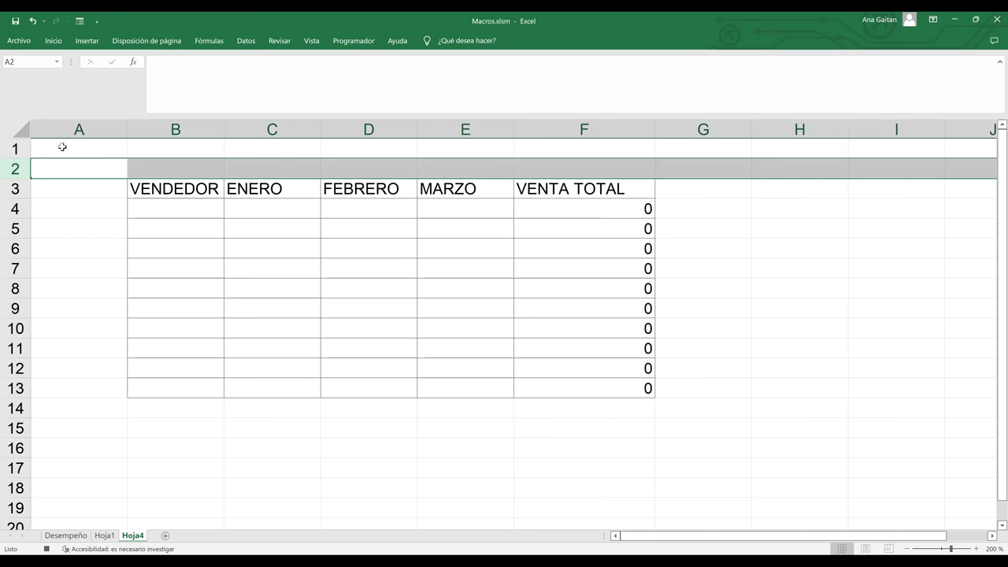
{"action": "right_click", "coordinate": [15, 168]}
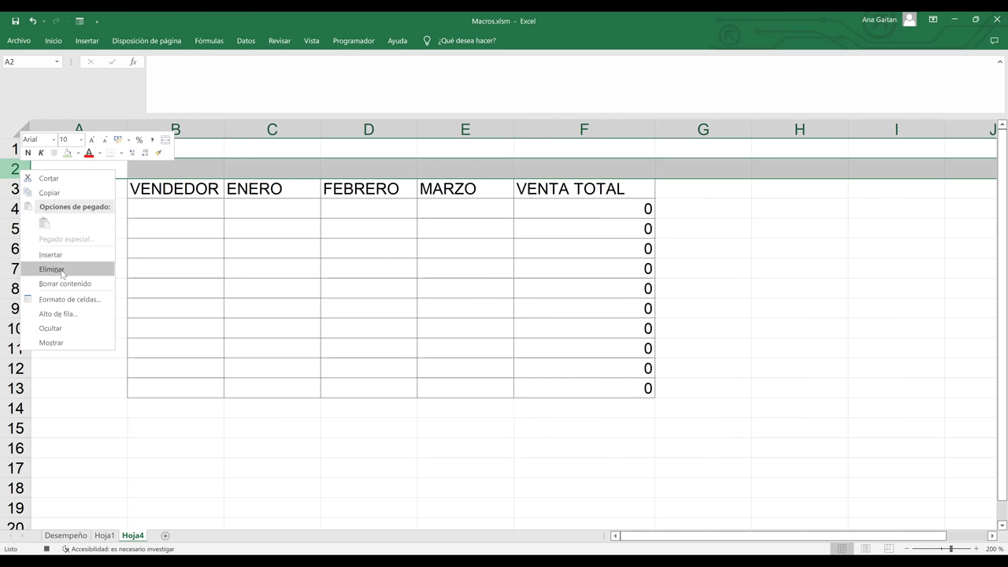
{"action": "left_click", "coordinate": [51, 254]}
Step: Merge and centre cells B2:F2
{"action": "left_click", "coordinate": [173, 169]}
{"action": "left_click_drag", "start_coordinate": [173, 169], "coordinate": [601, 165]}
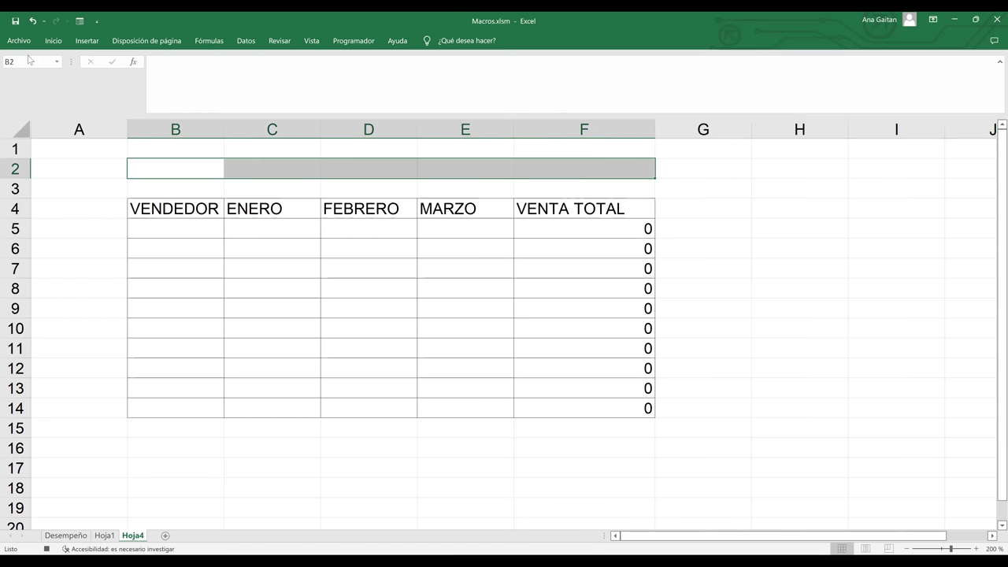
{"action": "left_click", "coordinate": [54, 43]}
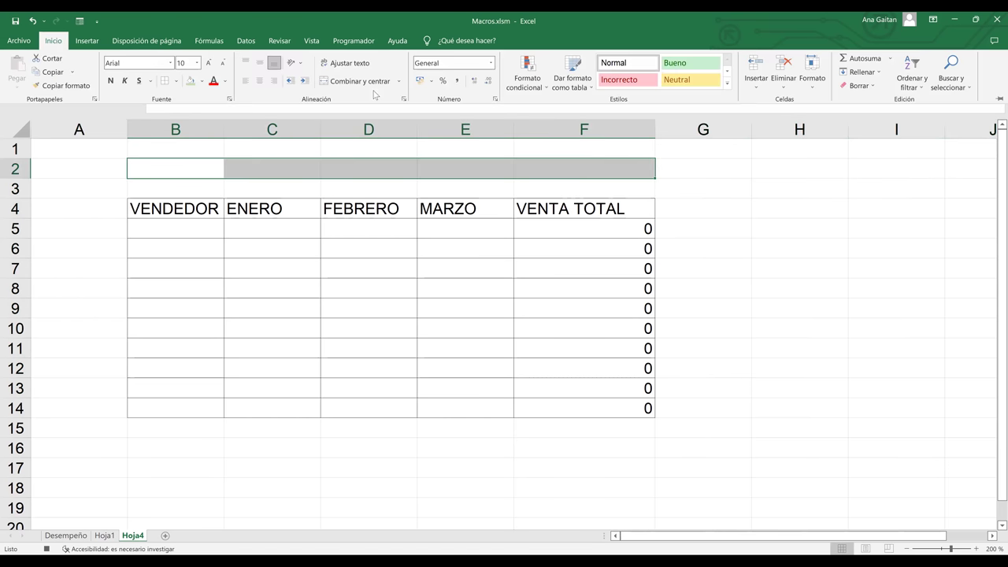
{"action": "left_click", "coordinate": [367, 82]}
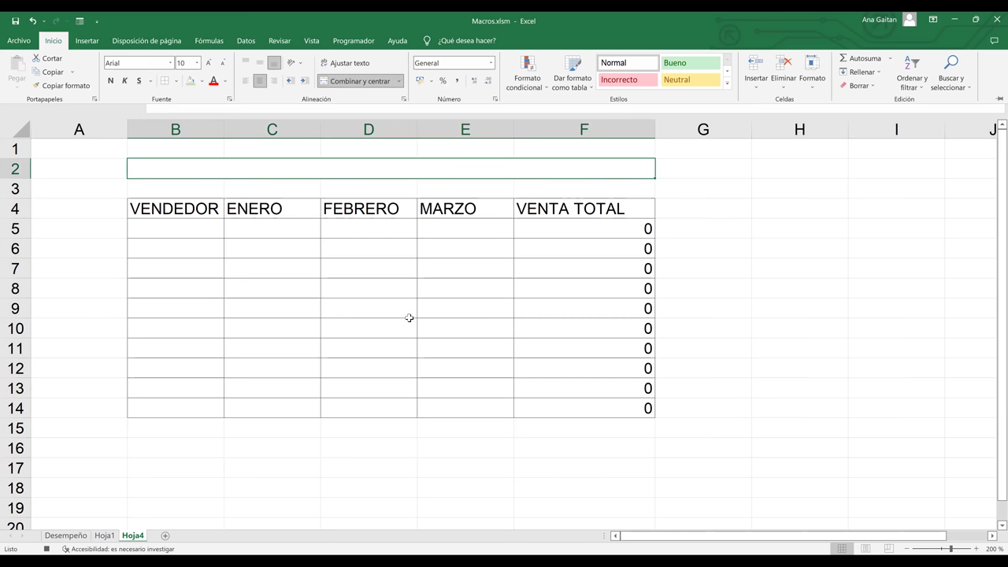
{"action": "left_click", "coordinate": [487, 324]}
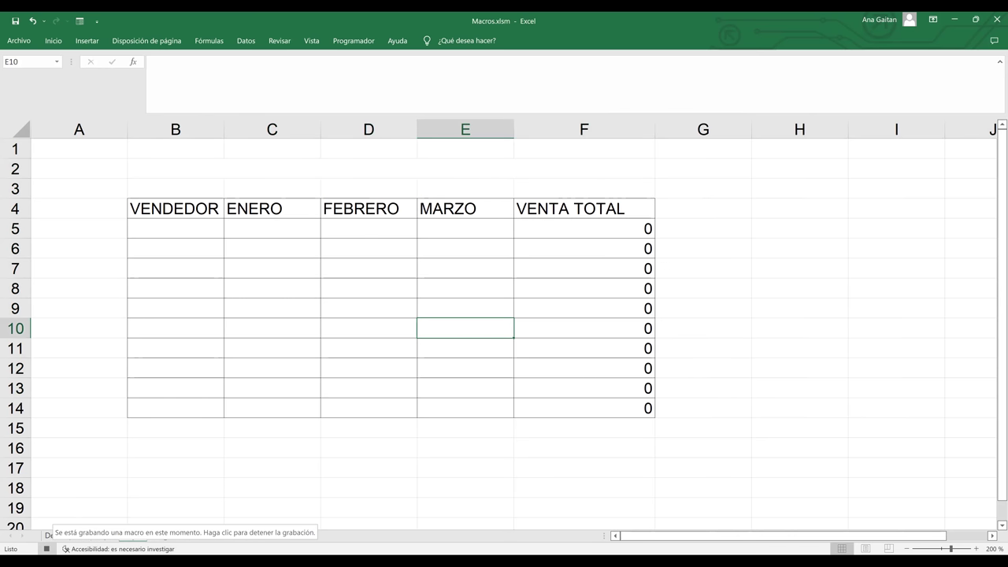
Step: Stop recording and add a new sheet, Hoja6
{"action": "left_click", "coordinate": [45, 548]}
{"action": "left_click", "coordinate": [173, 524]}
{"action": "left_click", "coordinate": [162, 536]}
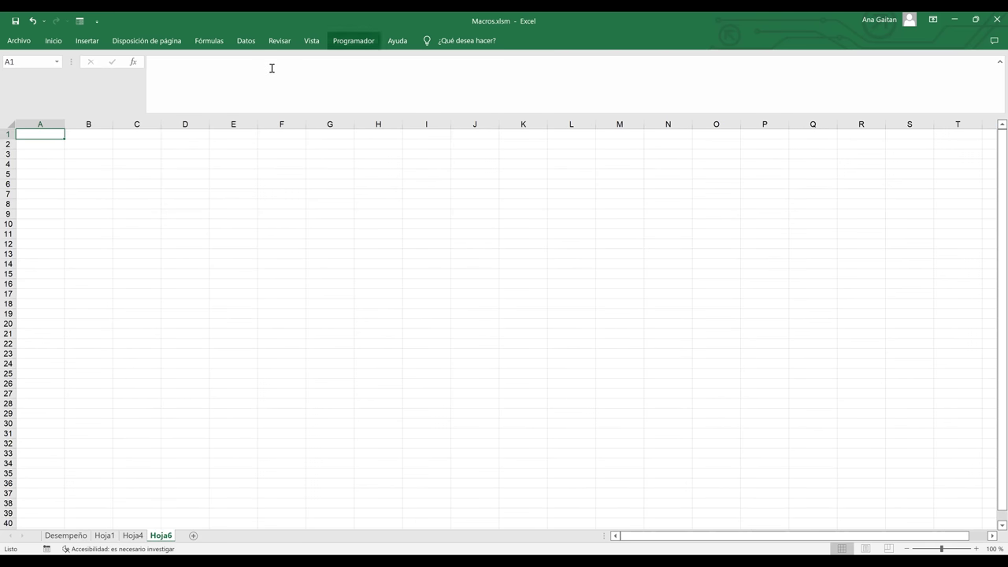
Step: Run the TABLACOMPLETA macro to build the sales table on Hoja6
{"action": "key", "text": "Return"}
{"action": "left_click", "coordinate": [41, 78]}
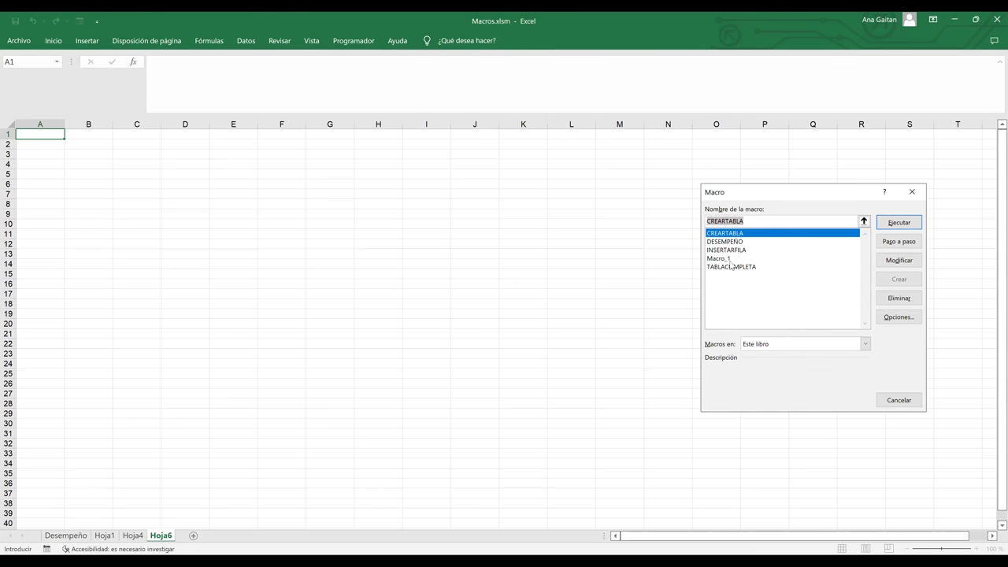
{"action": "left_click", "coordinate": [733, 268]}
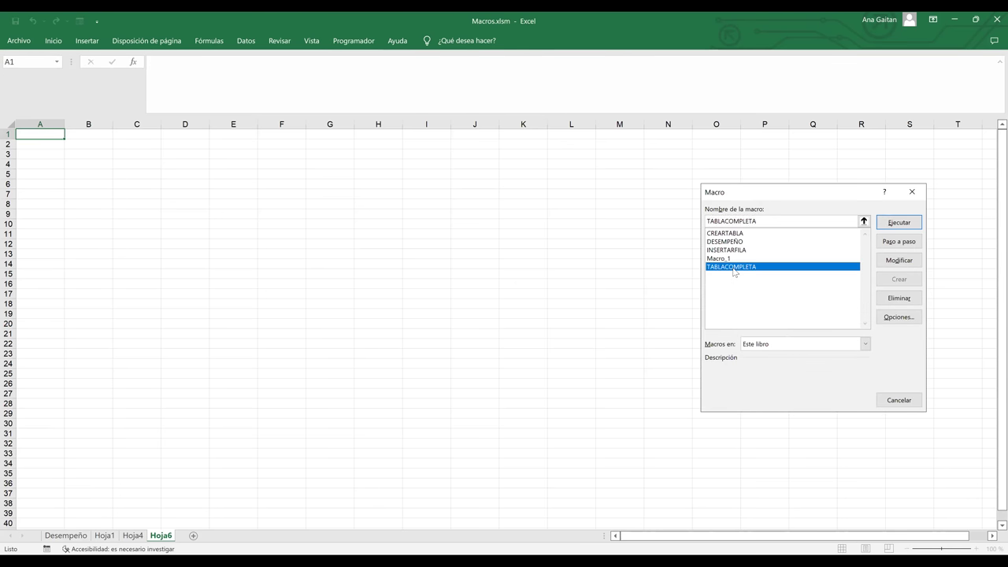
{"action": "left_click", "coordinate": [904, 225]}
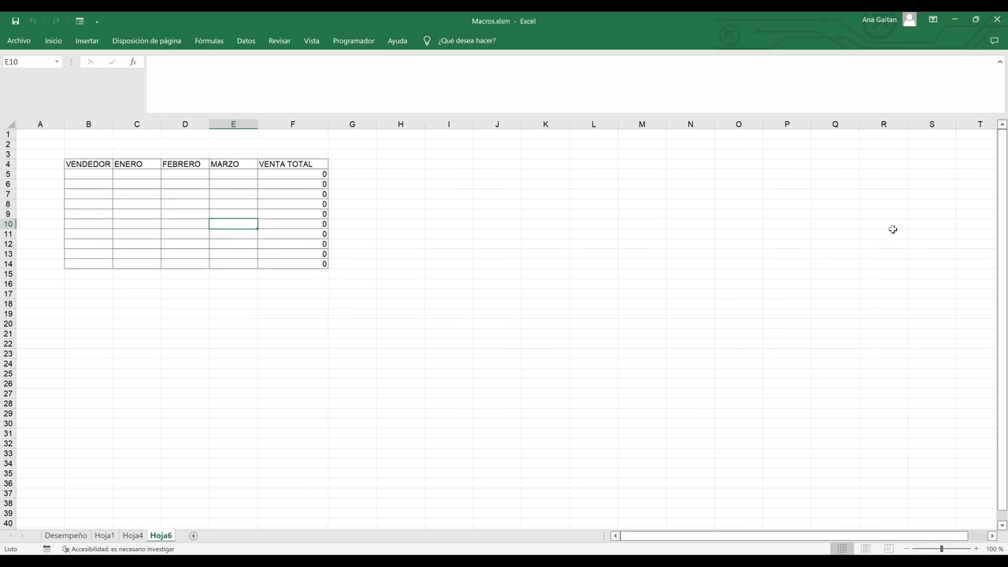
Step: Enter 6, 7 and 5 for January–March in row 8 so VENTA TOTAL shows 18
{"action": "left_click", "coordinate": [148, 221]}
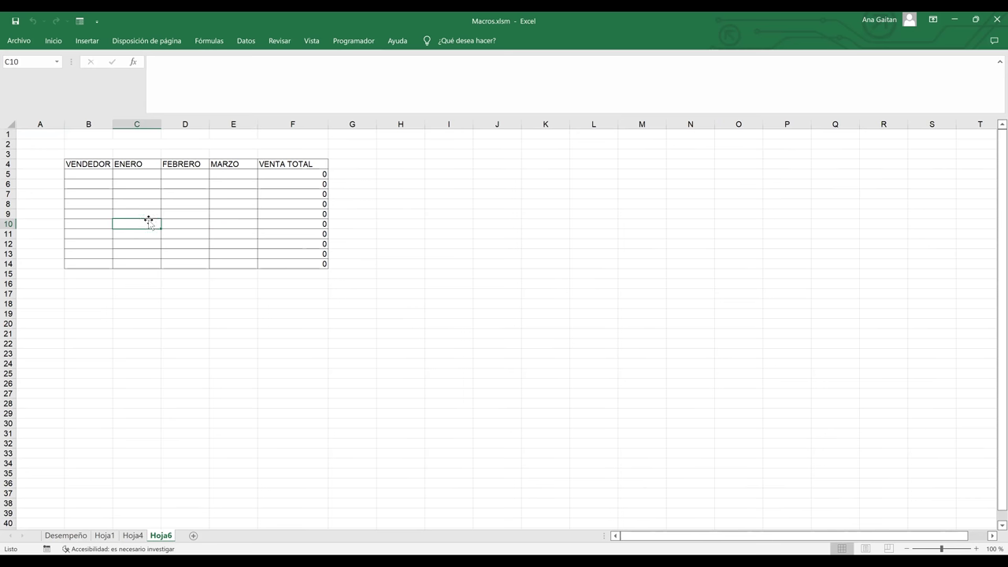
{"action": "left_click", "coordinate": [96, 165]}
{"action": "left_click", "coordinate": [130, 173]}
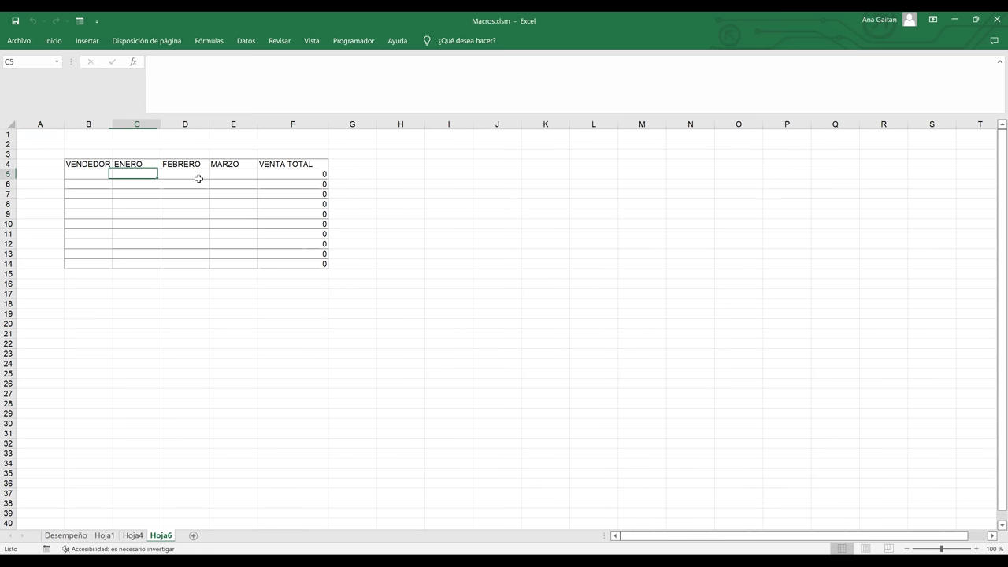
{"action": "left_click_drag", "start_coordinate": [331, 199], "coordinate": [283, 197]}
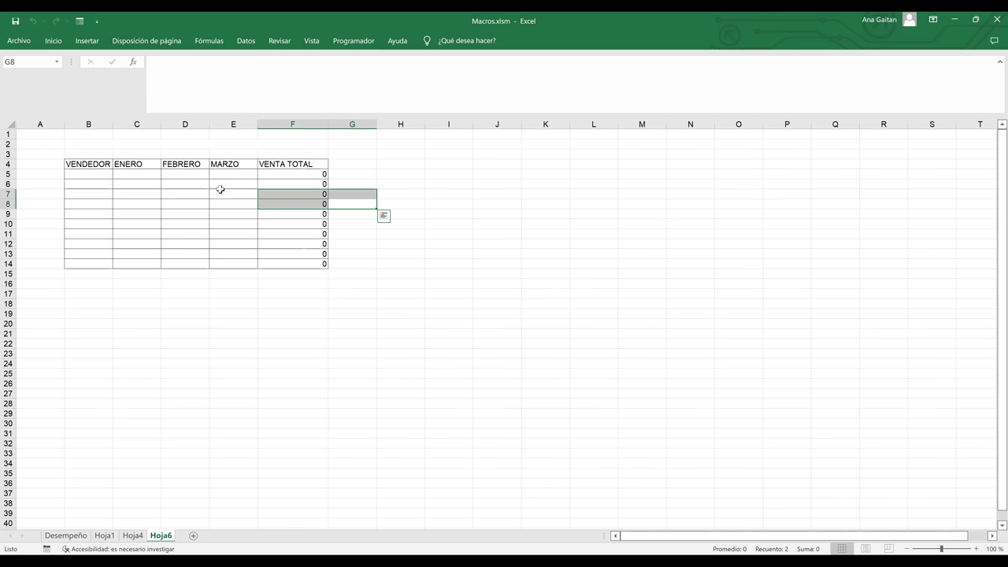
{"action": "left_click", "coordinate": [143, 202]}
{"action": "type", "text": "6"}
{"action": "key", "text": "Tab"}
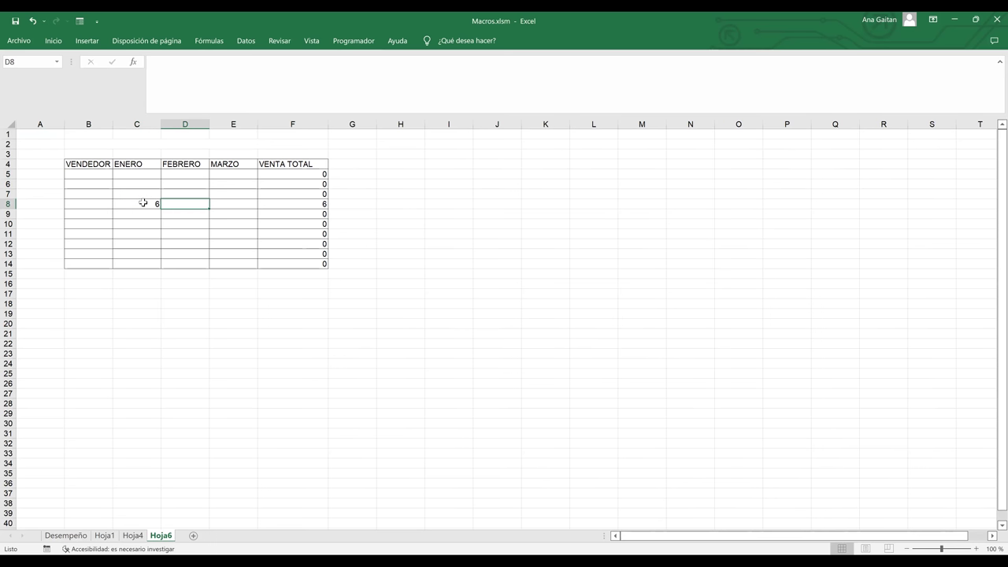
{"action": "type", "text": "7"}
{"action": "key", "text": "Tab"}
{"action": "type", "text": "5"}
{"action": "key", "text": "Tab"}
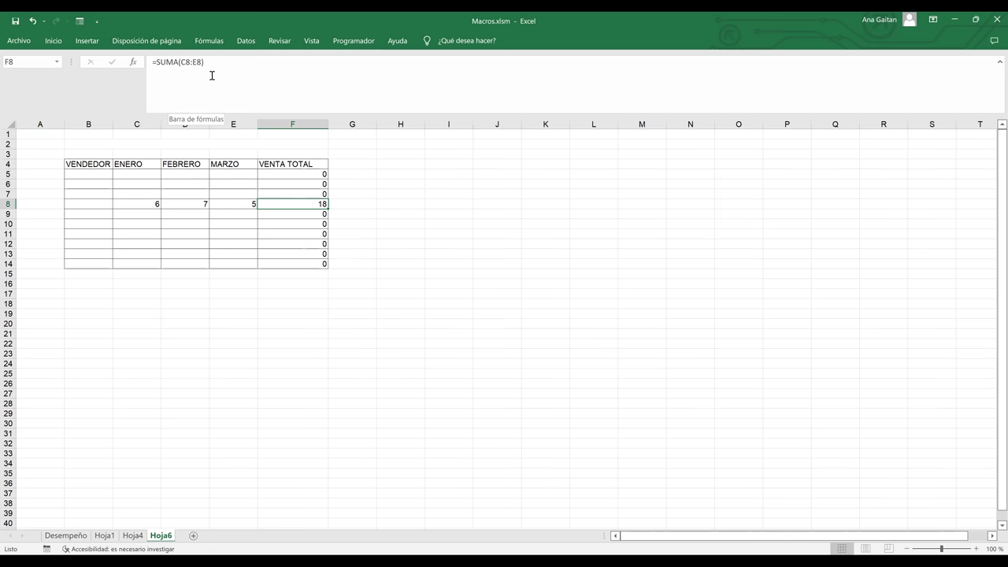
{"action": "left_click", "coordinate": [359, 316]}
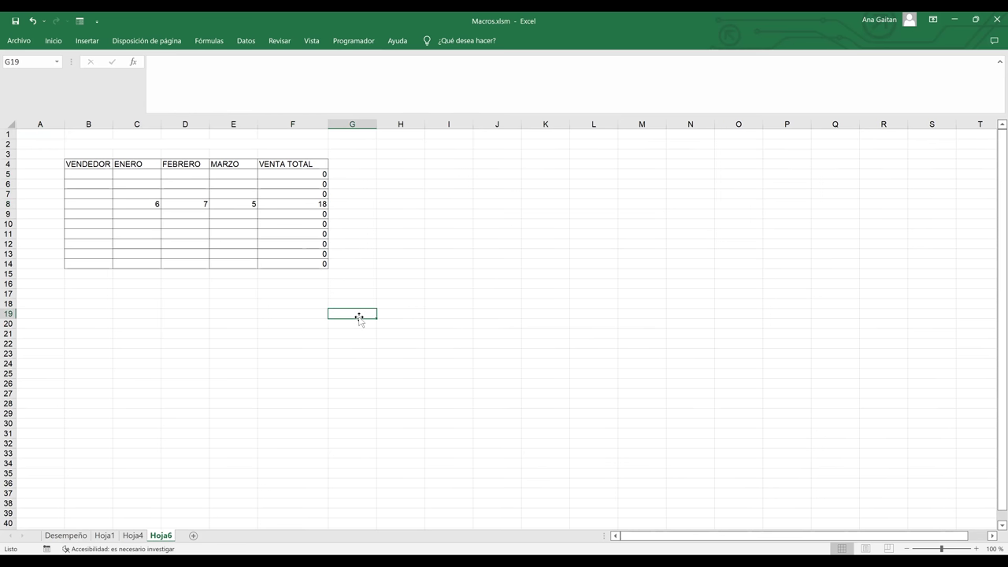
Step: Add sheet Hoja7, zoom in to 235%, and select cell C3
{"action": "left_click", "coordinate": [193, 537]}
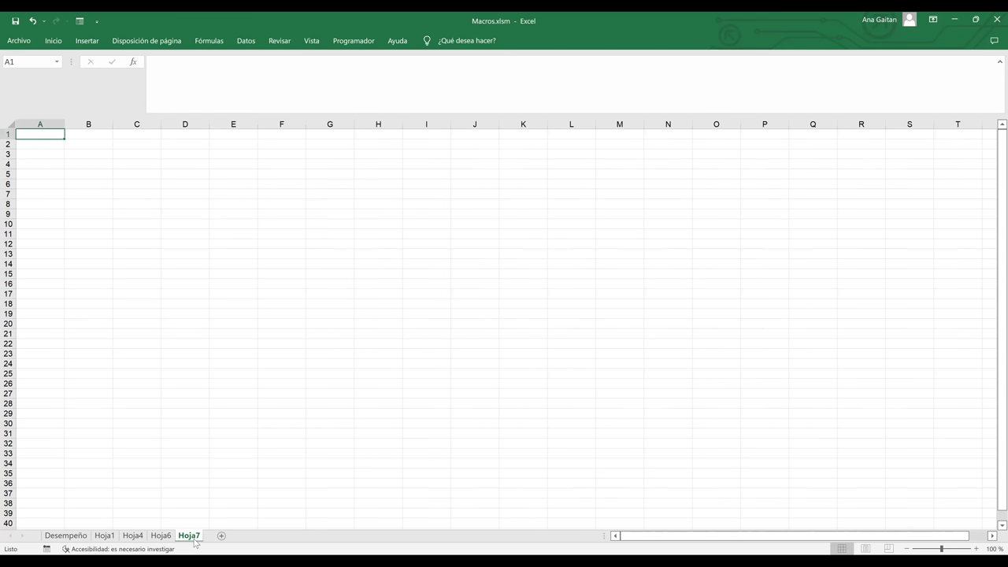
{"action": "left_click", "coordinate": [313, 244]}
{"action": "scroll", "coordinate": [932, 205], "scroll_direction": "up", "scroll_amount": 5}
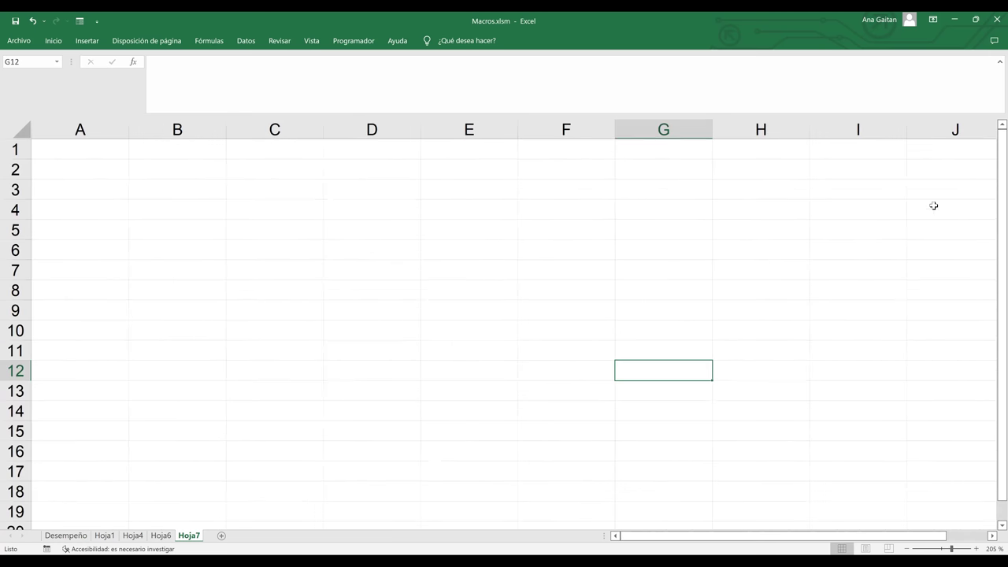
{"action": "left_click_drag", "start_coordinate": [993, 224], "coordinate": [993, 200]}
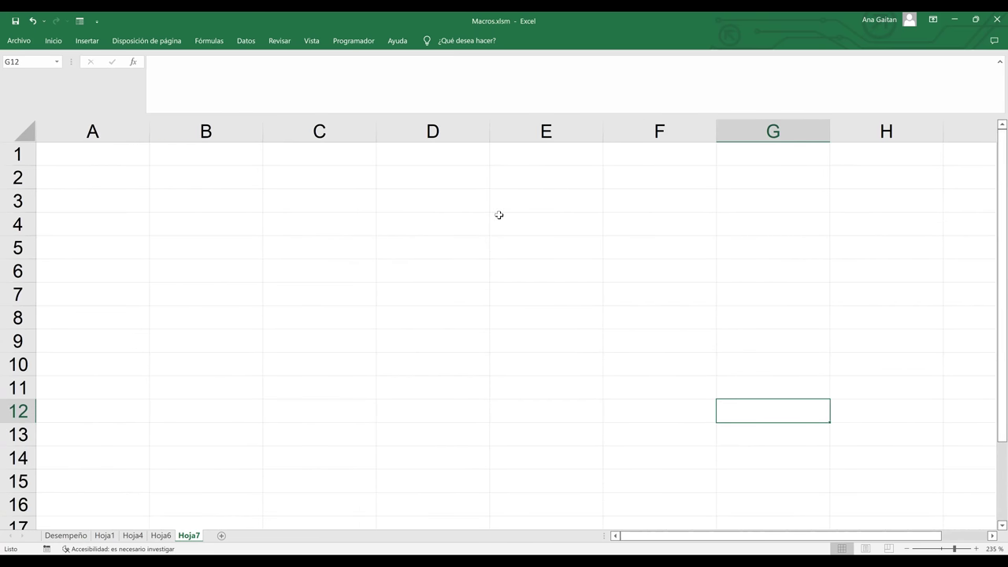
{"action": "left_click", "coordinate": [238, 200]}
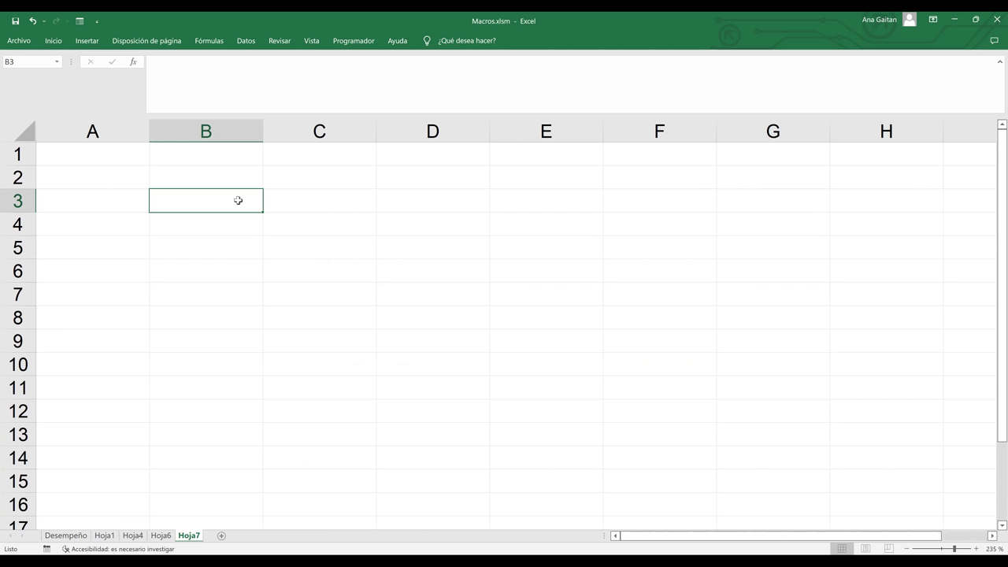
{"action": "left_click", "coordinate": [320, 205]}
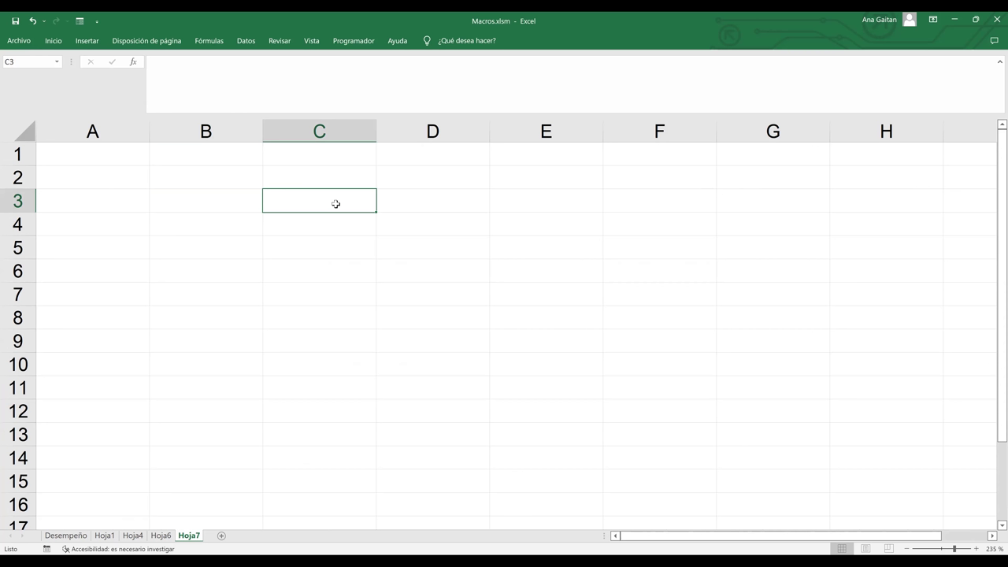
Step: Label C3 'Nombre Vendedor' and widen column C to fit
{"action": "type", "text": "vEND"}
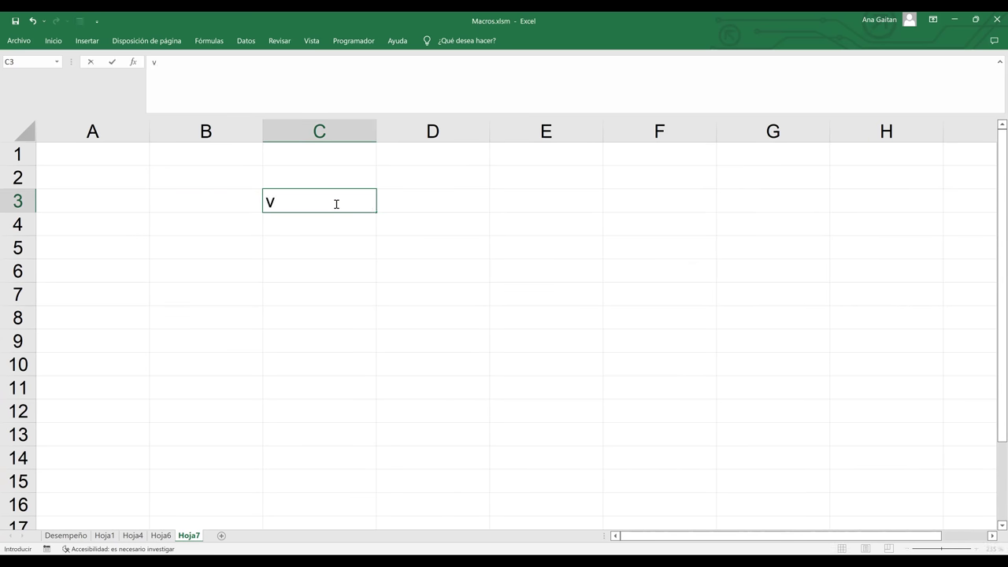
{"action": "key", "text": "BackSpace"}
{"action": "key", "text": "BackSpace"}
{"action": "key", "text": "BackSpace"}
{"action": "key", "text": "BackSpace"}
{"action": "type", "text": "V"}
{"action": "key", "text": "BackSpace"}
{"action": "type", "text": "Vendedor"}
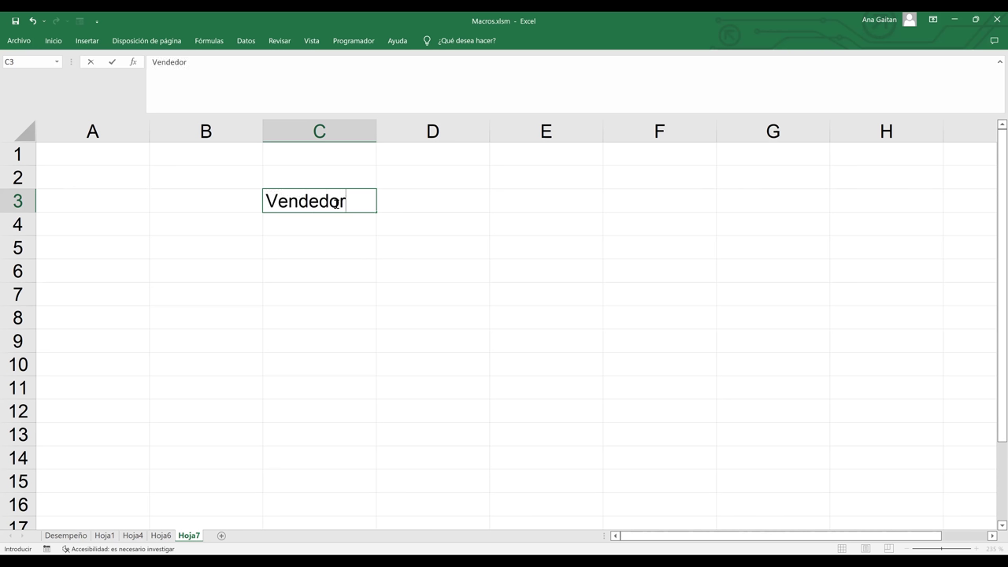
{"action": "left_click", "coordinate": [267, 201]}
{"action": "type", "text": "Nombre"}
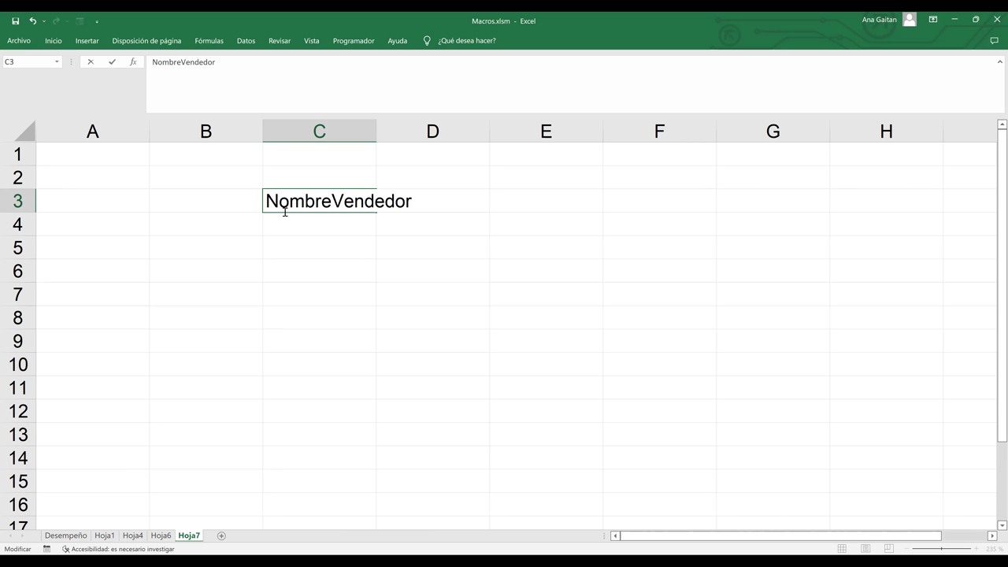
{"action": "left_click", "coordinate": [308, 240]}
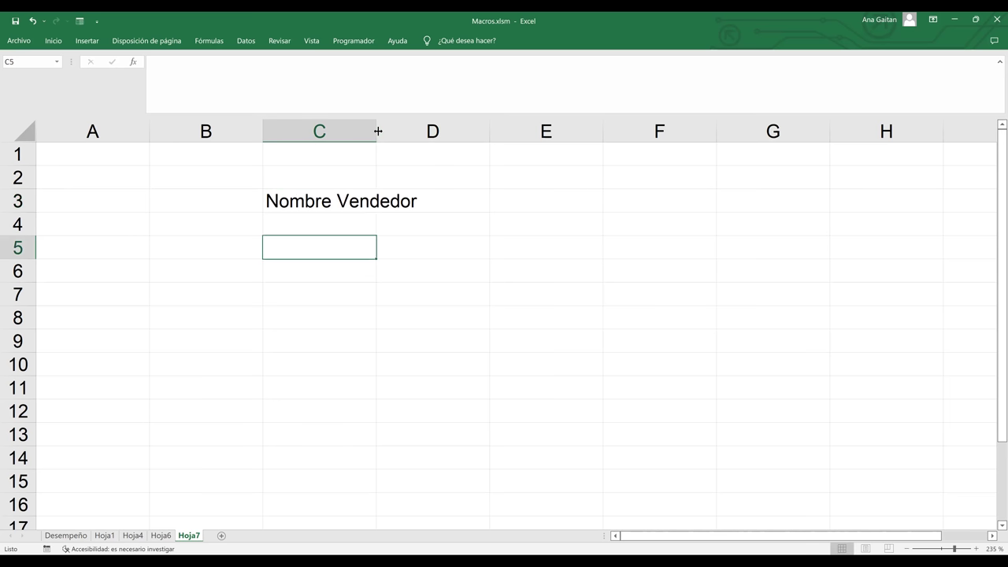
{"action": "left_click_drag", "start_coordinate": [378, 132], "coordinate": [462, 144]}
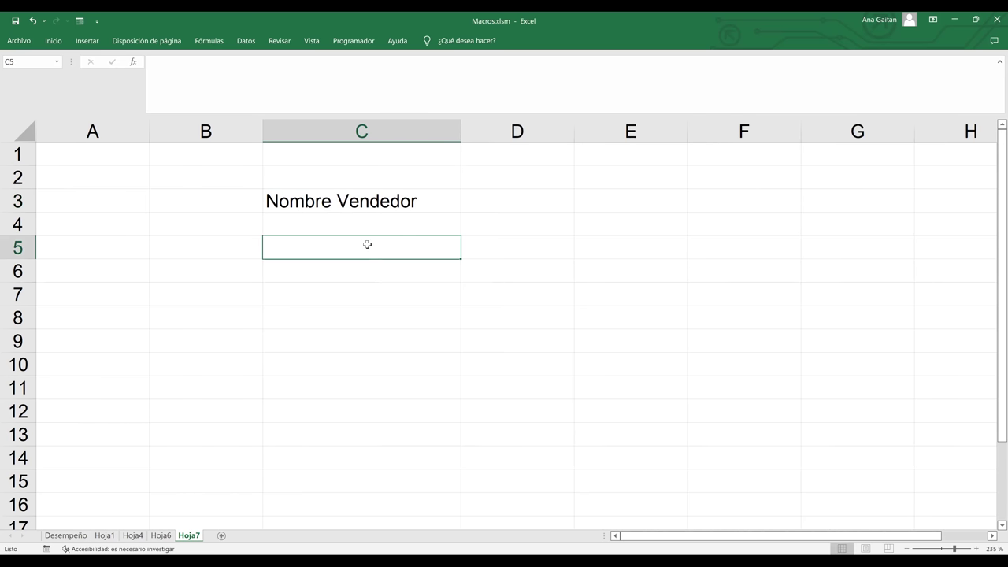
Step: Add labels Apellido Vendedor, Cargo and Sucursal in C5, C7 and C9
{"action": "type", "text": "Apl"}
{"action": "key", "text": "BackSpace"}
{"action": "type", "text": "ellido Vendedor"}
{"action": "left_click", "coordinate": [307, 294]}
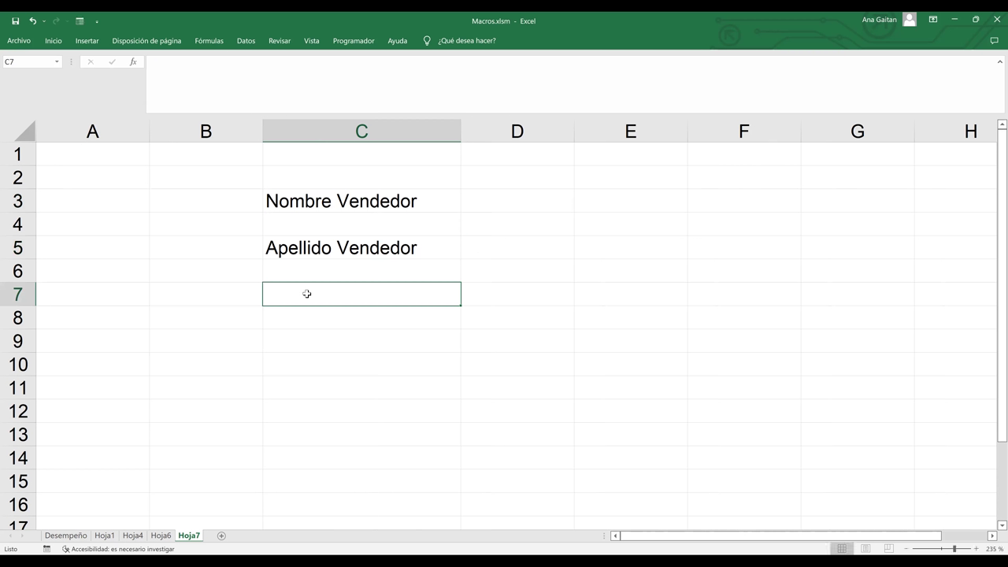
{"action": "type", "text": "Cargo"}
{"action": "left_click", "coordinate": [294, 341]}
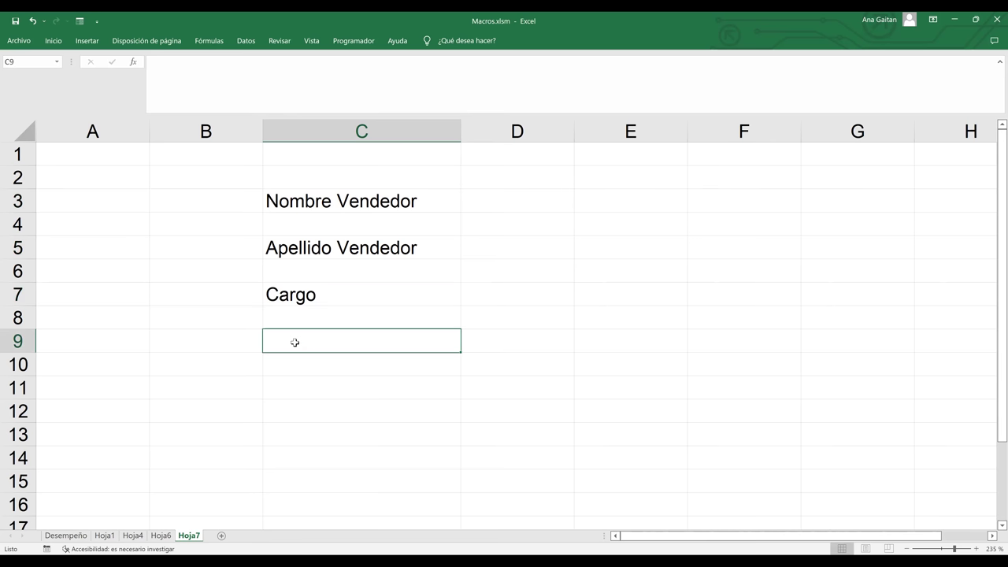
{"action": "type", "text": "Suc"}
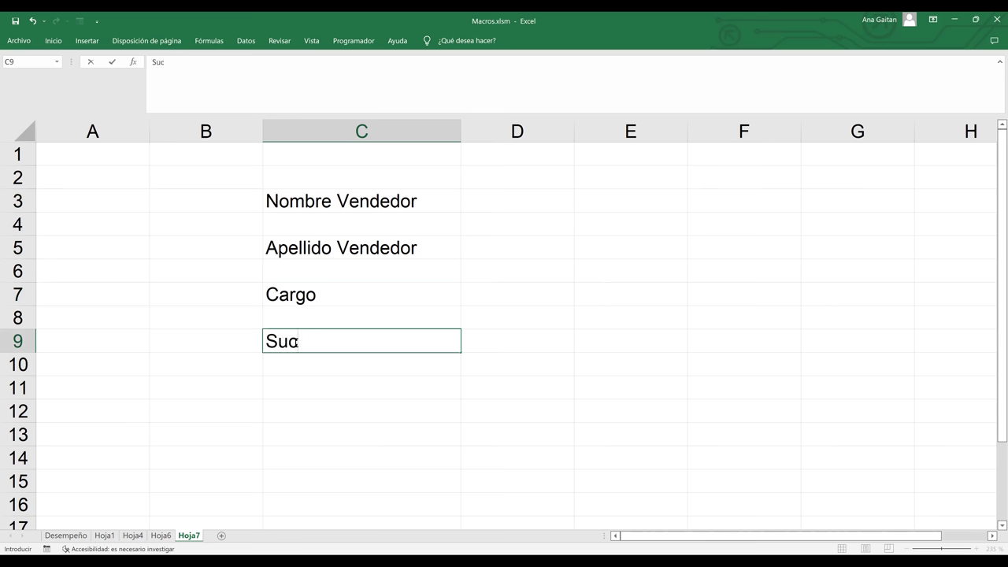
{"action": "type", "text": "ursal"}
{"action": "left_click", "coordinate": [529, 248]}
{"action": "left_click_drag", "start_coordinate": [418, 196], "coordinate": [416, 338]}
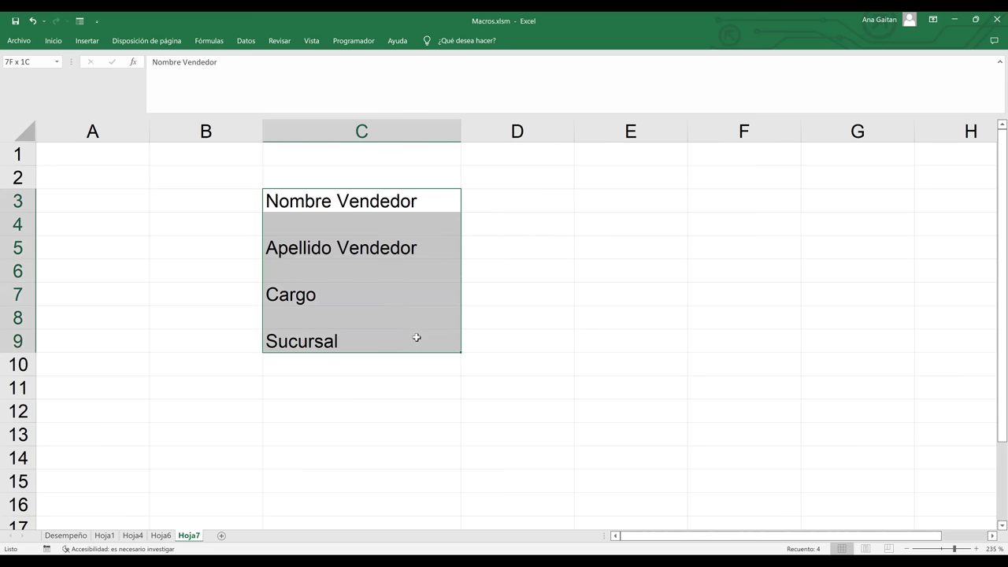
Step: Fill the answer cells D3, D5, D7 and D9 light green
{"action": "left_click", "coordinate": [589, 197]}
{"action": "left_click", "coordinate": [510, 206]}
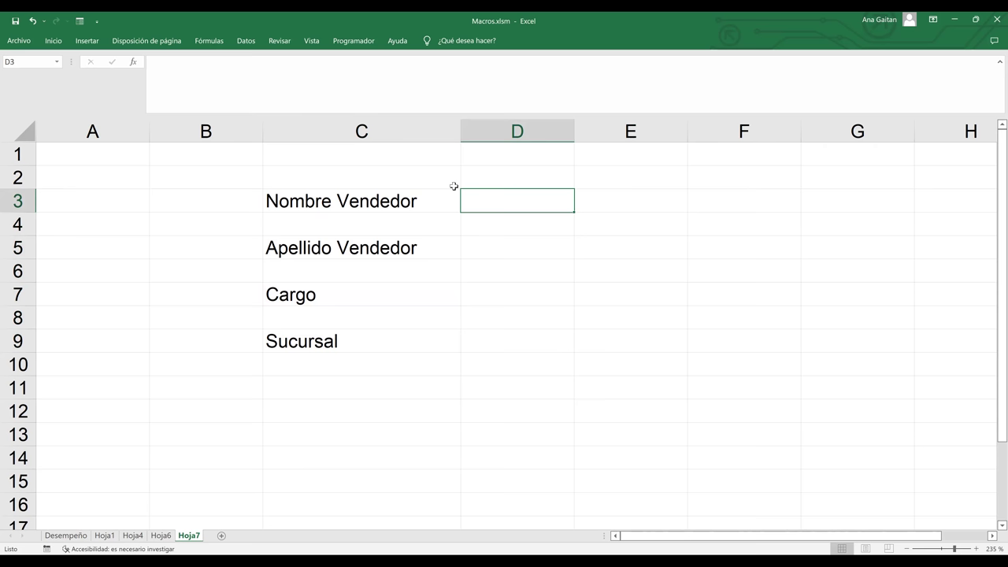
{"action": "left_click", "coordinate": [50, 44]}
{"action": "left_click", "coordinate": [189, 81]}
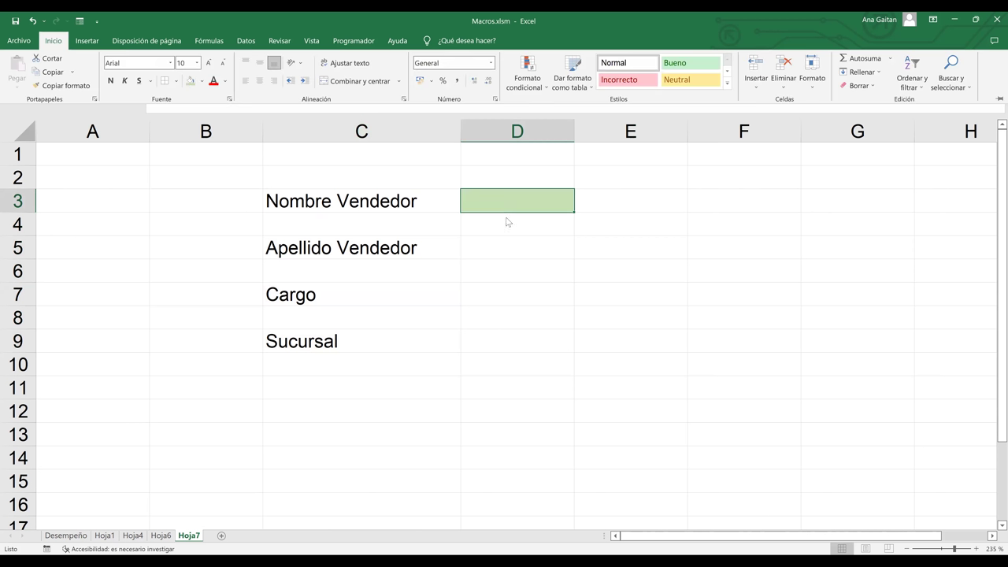
{"action": "key", "text": "Down"}
{"action": "key", "text": "Down"}
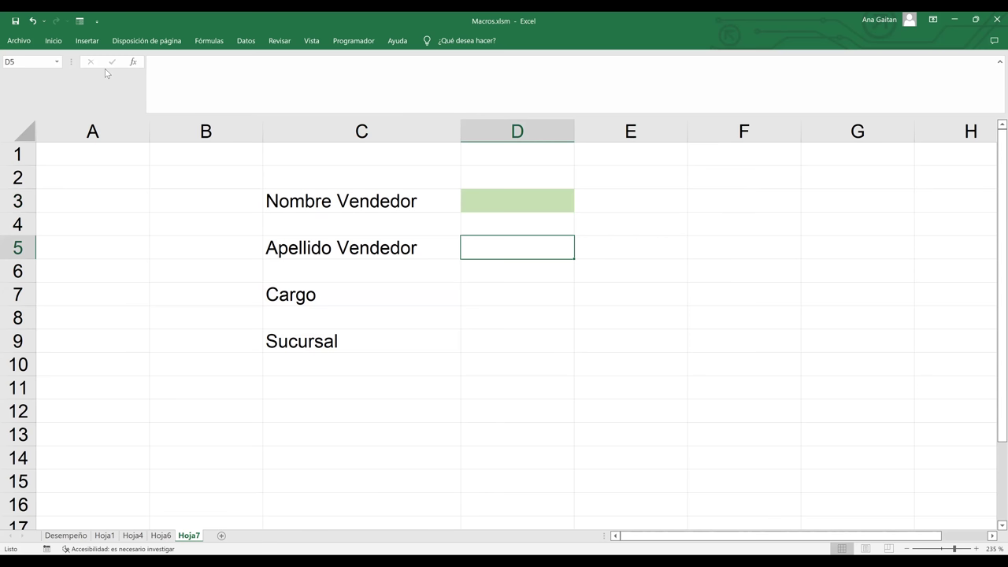
{"action": "left_click", "coordinate": [497, 296]}
{"action": "left_click", "coordinate": [488, 343]}
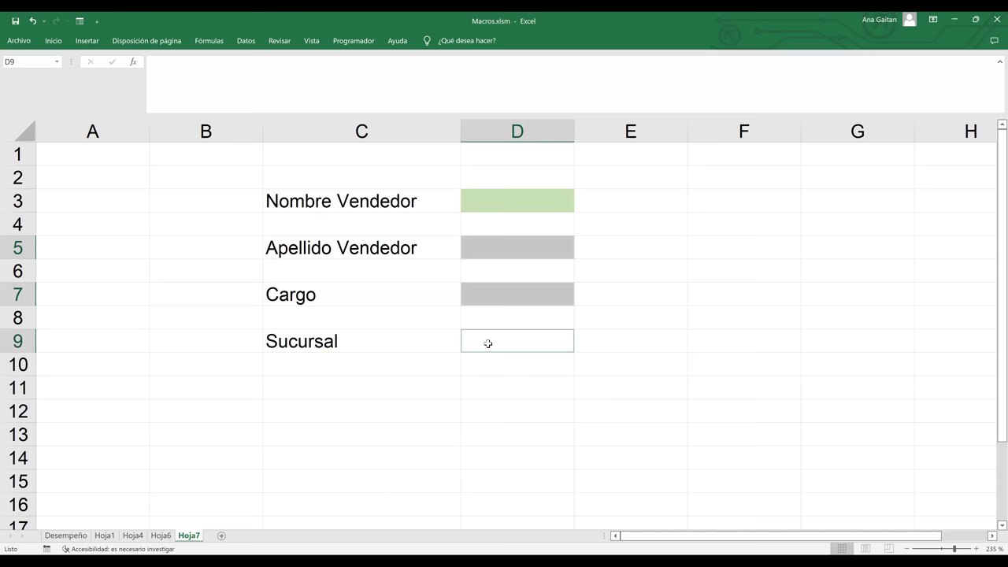
{"action": "left_click", "coordinate": [50, 49]}
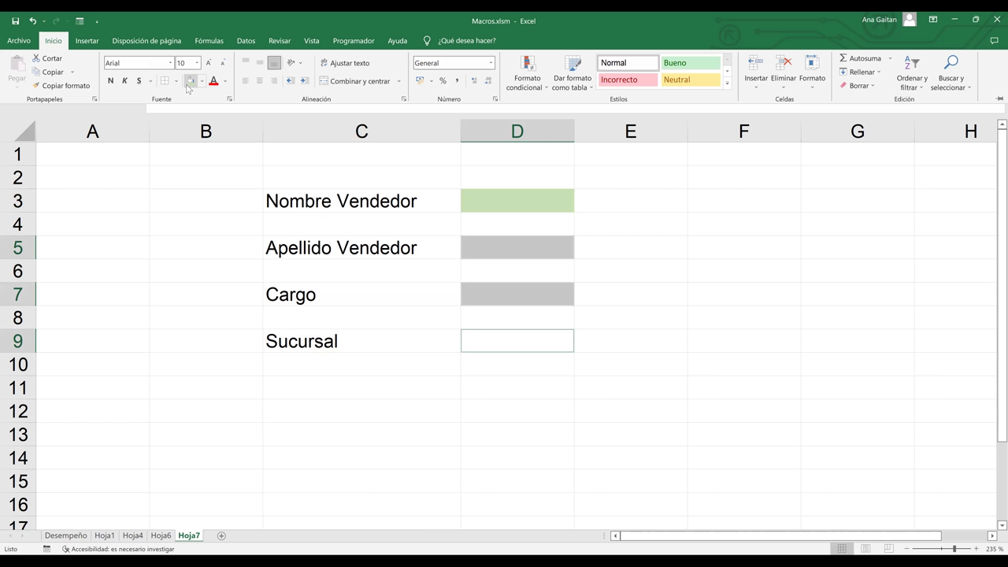
{"action": "left_click", "coordinate": [189, 82]}
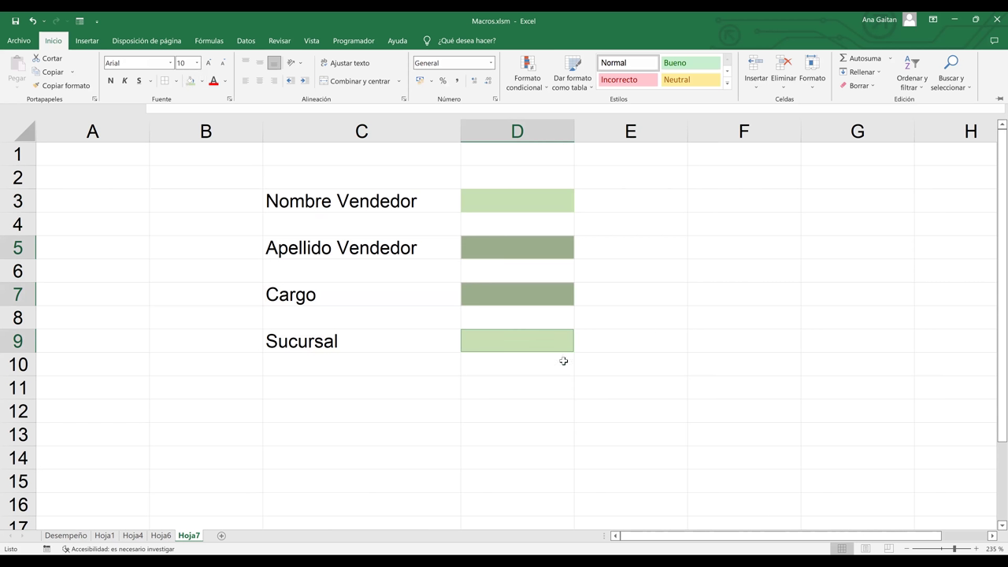
Step: Select answer cells D3, D5, D7 and D9 and look through the border styles
{"action": "left_click", "coordinate": [563, 361]}
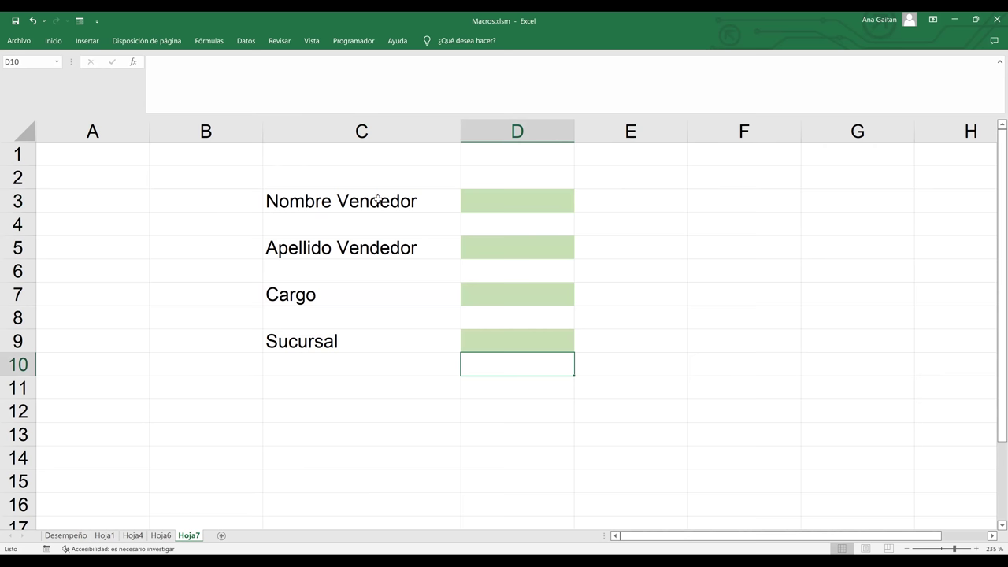
{"action": "left_click", "coordinate": [466, 203]}
{"action": "left_click", "coordinate": [509, 243], "text": "ctrl"}
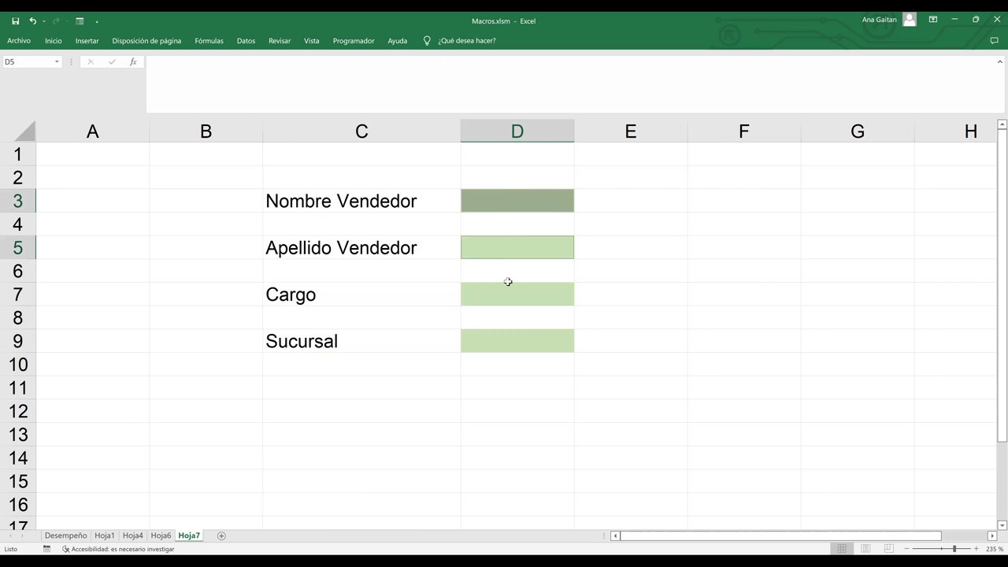
{"action": "left_click", "coordinate": [507, 287], "text": "ctrl"}
{"action": "left_click", "coordinate": [508, 338], "text": "ctrl"}
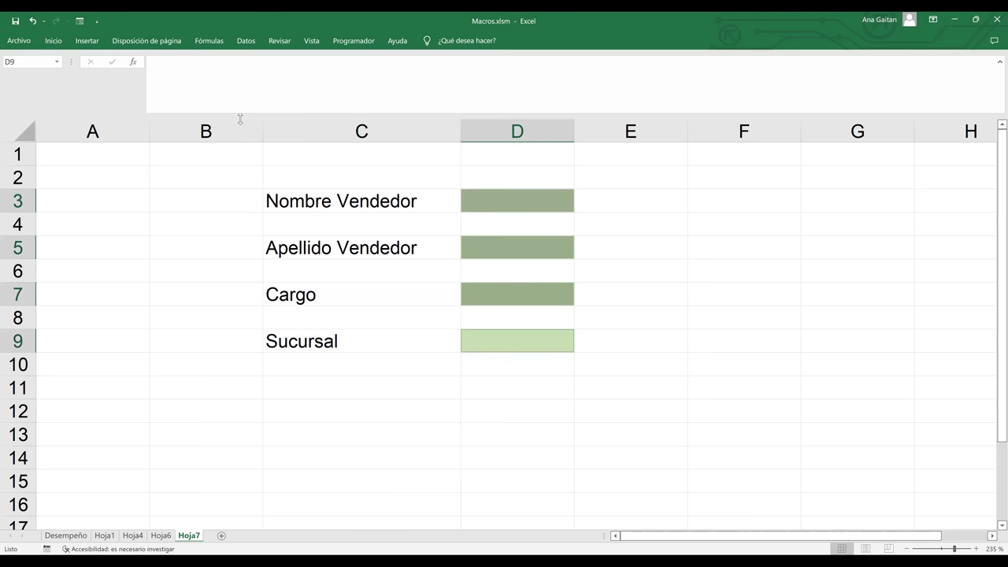
{"action": "left_click", "coordinate": [48, 42]}
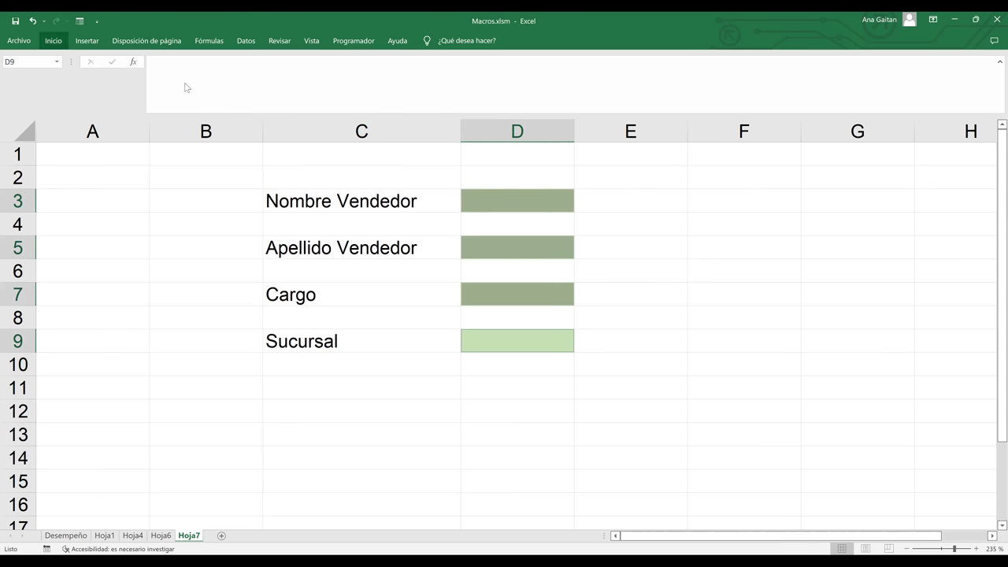
{"action": "left_click", "coordinate": [175, 82]}
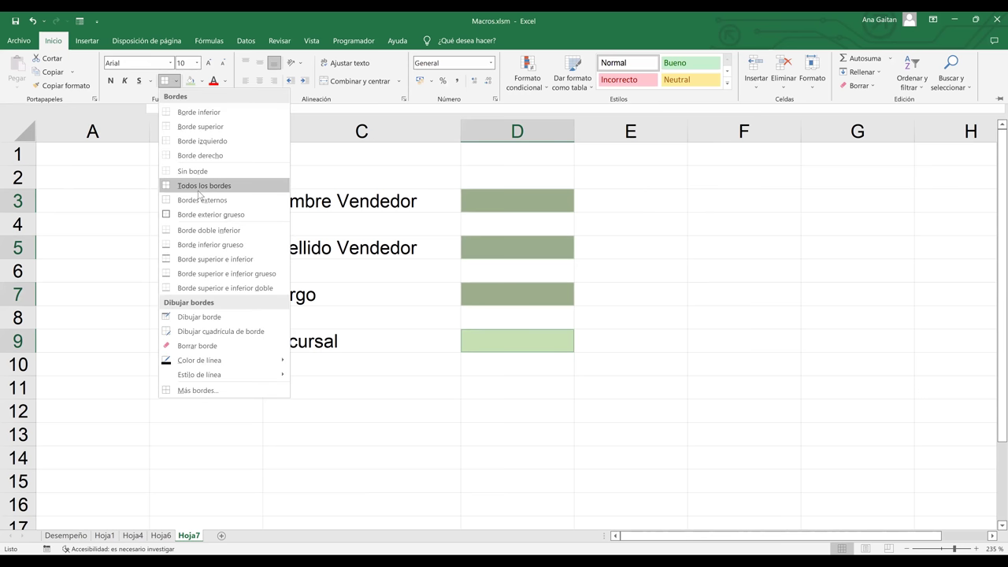
{"action": "left_click", "coordinate": [618, 347]}
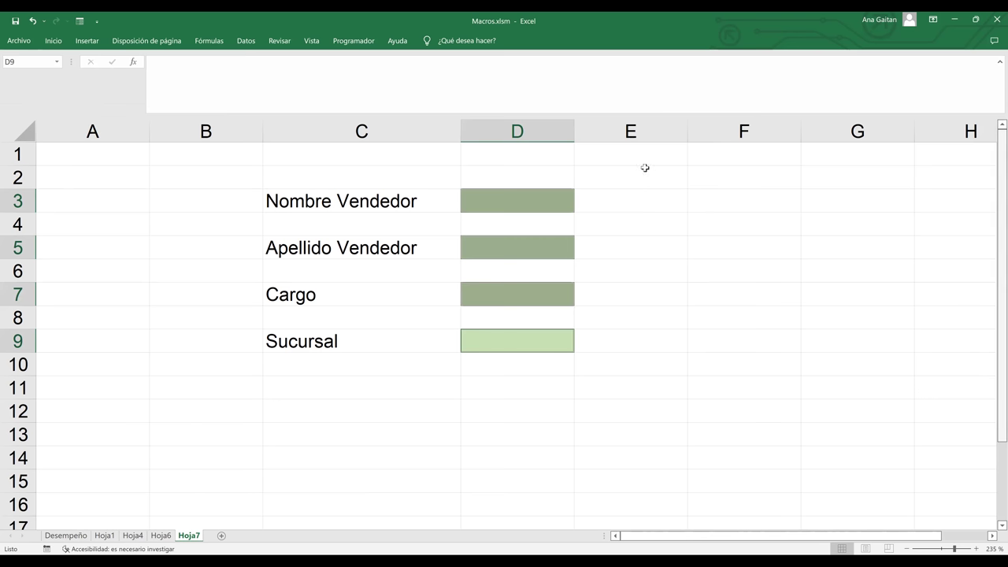
Step: Insert blank rows at row 2 so the form labels shift down
{"action": "left_click", "coordinate": [19, 178]}
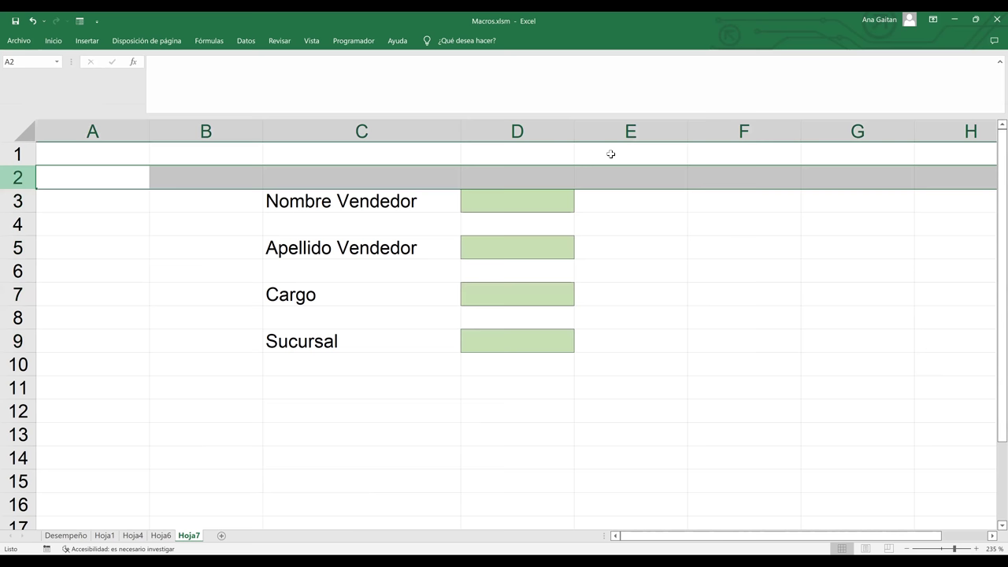
{"action": "left_click", "coordinate": [53, 41]}
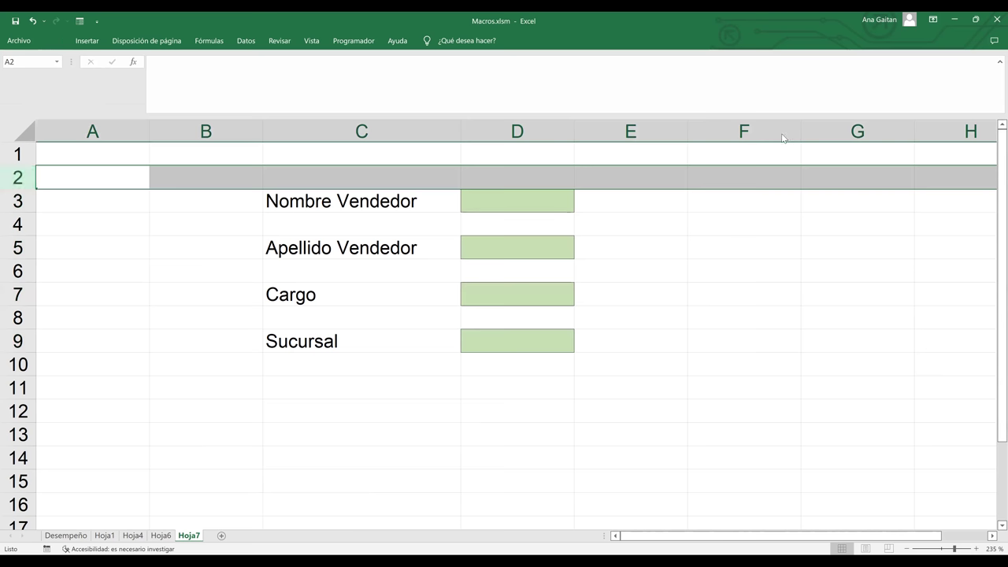
{"action": "key", "text": "ctrl+plus"}
{"action": "key", "text": "ctrl+plus"}
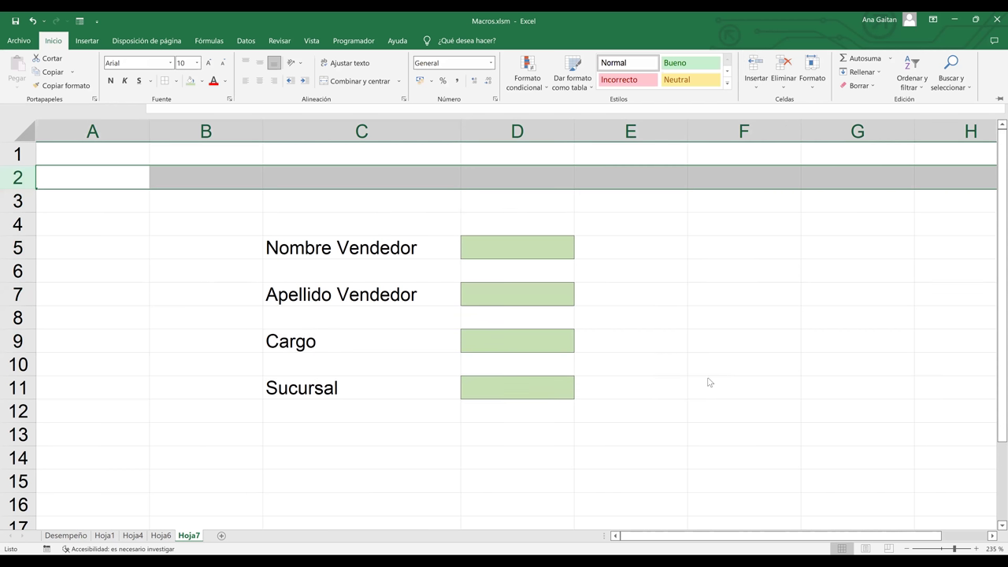
{"action": "left_click", "coordinate": [344, 370]}
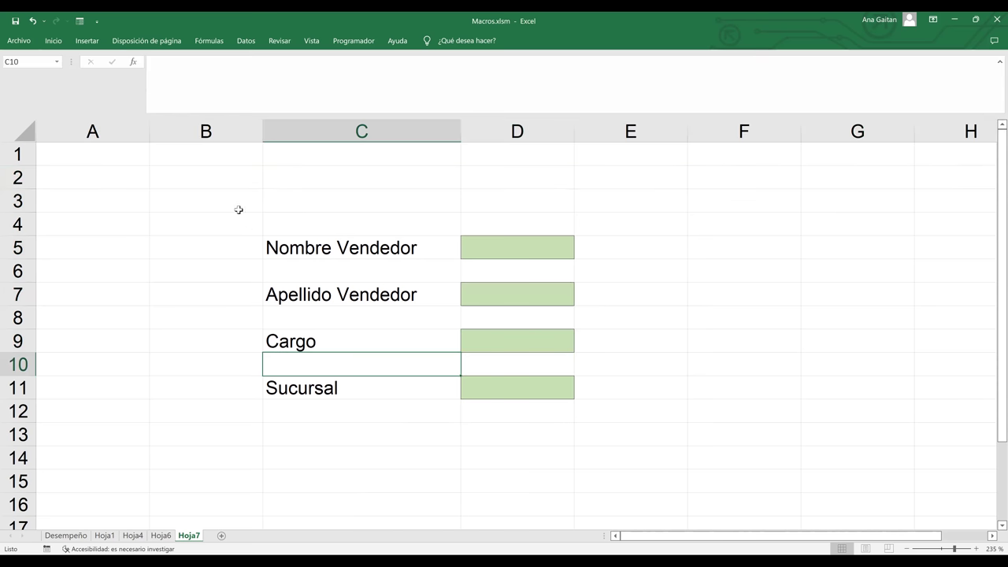
{"action": "left_click", "coordinate": [60, 43]}
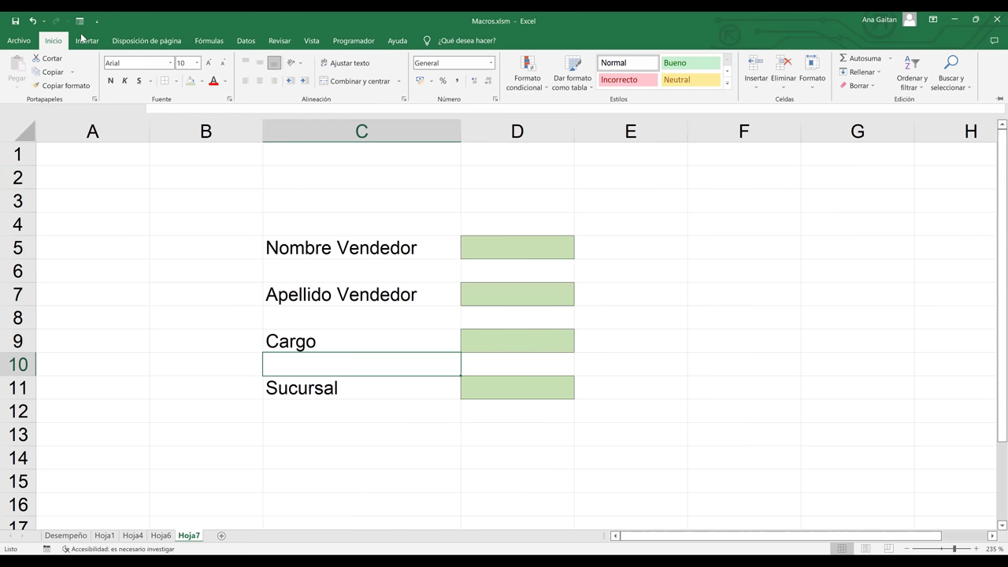
Step: Draw a rounded rectangle covering the form, roughly B2:E15
{"action": "left_click", "coordinate": [78, 40]}
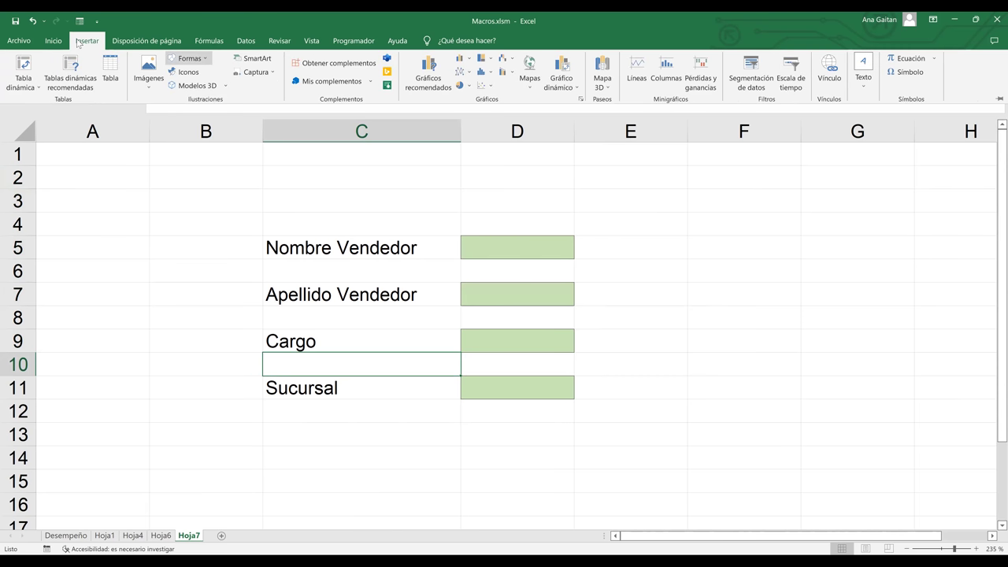
{"action": "left_click", "coordinate": [189, 58]}
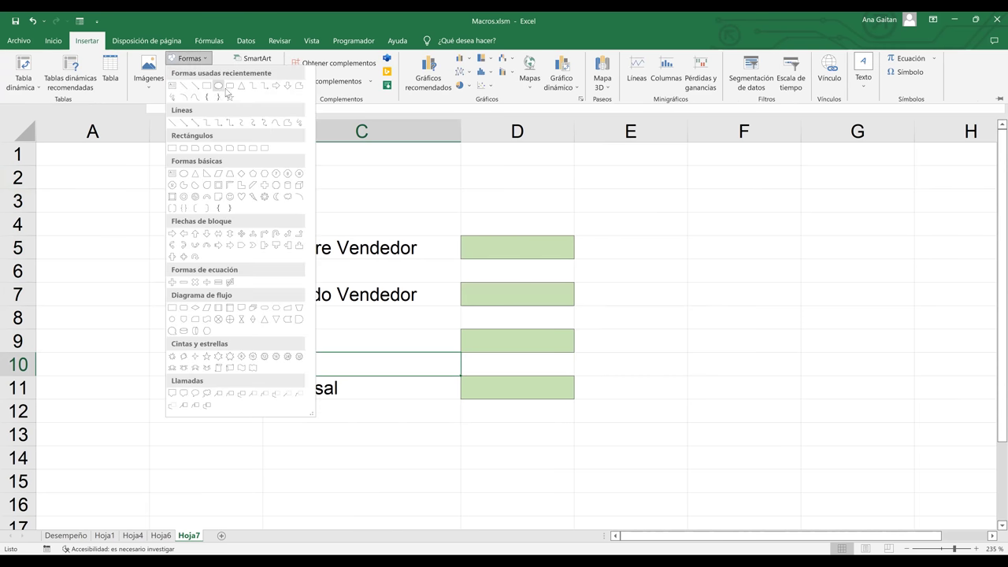
{"action": "left_click", "coordinate": [229, 91]}
{"action": "left_click_drag", "start_coordinate": [228, 182], "coordinate": [611, 472]}
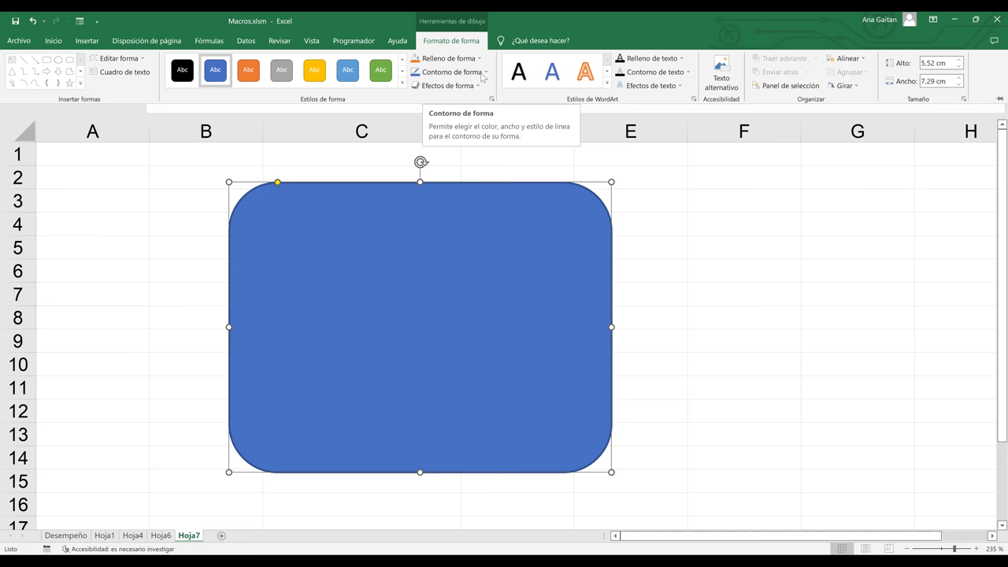
{"action": "double_click", "coordinate": [471, 44]}
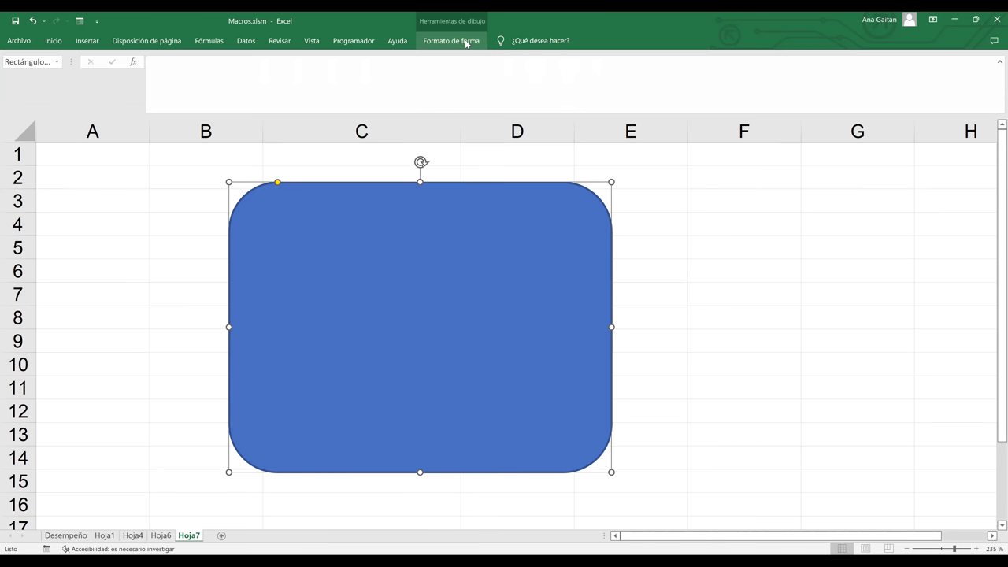
Step: Set the rounded rectangle to No Fill so the form shows through
{"action": "left_click", "coordinate": [466, 44]}
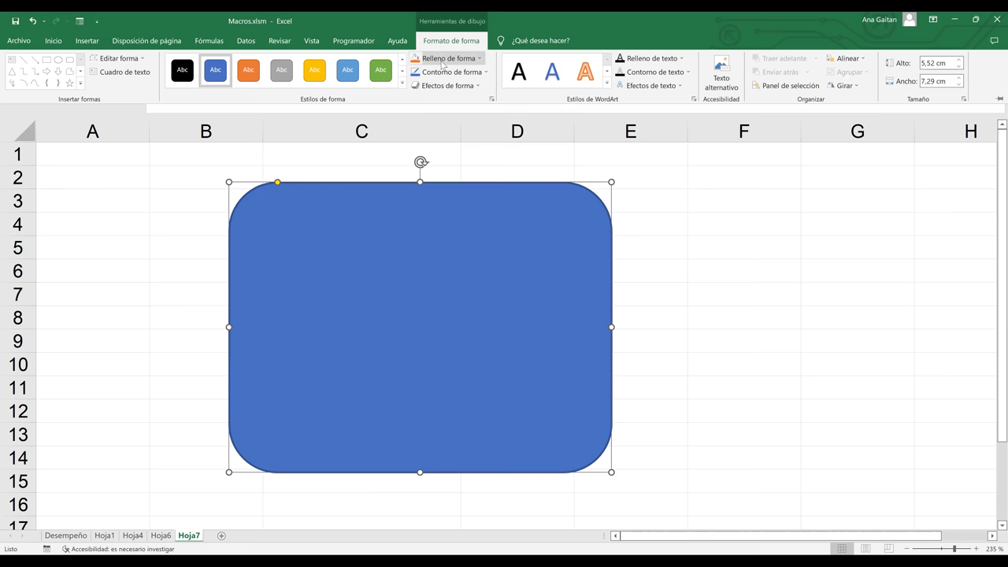
{"action": "left_click", "coordinate": [481, 62]}
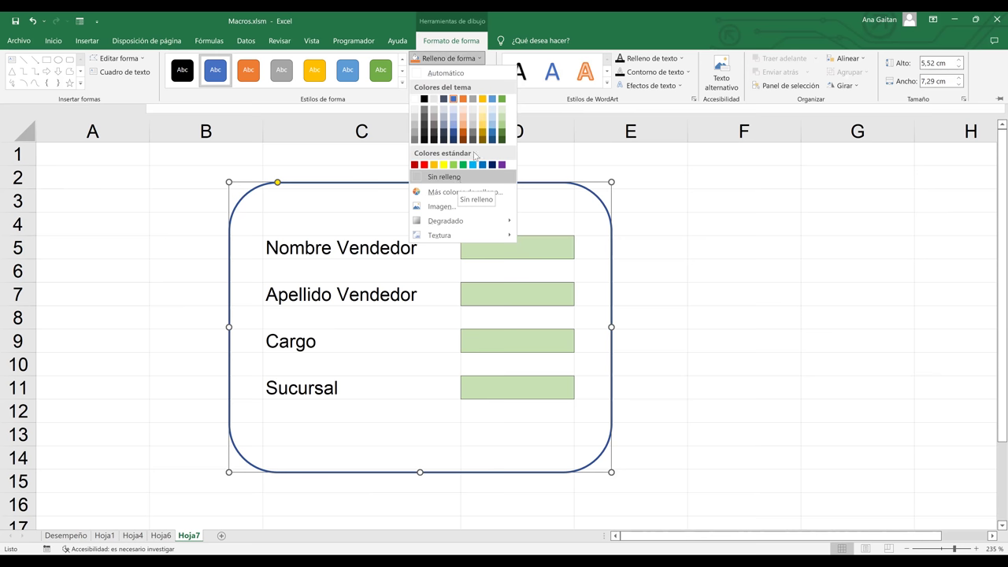
{"action": "left_click", "coordinate": [443, 177]}
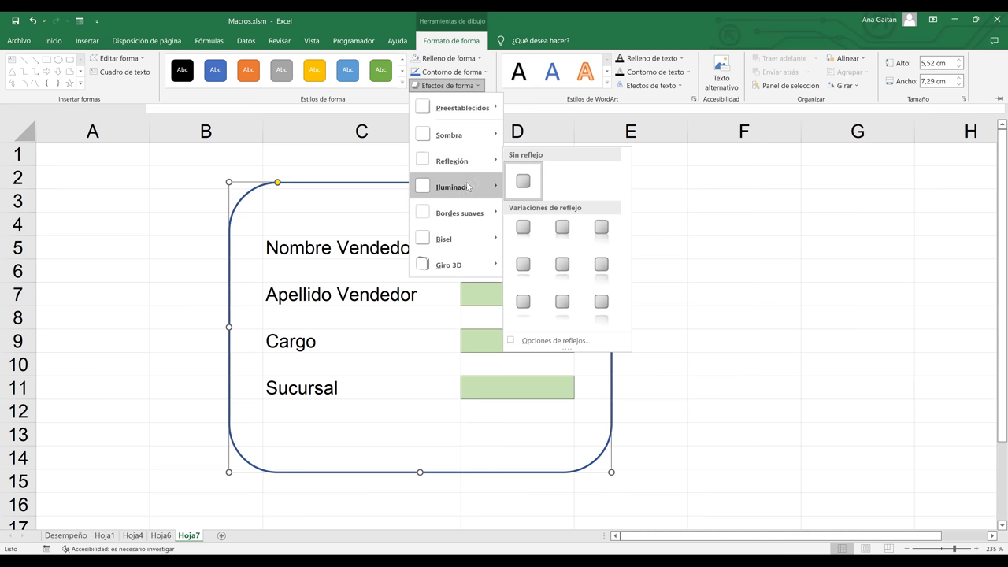
Step: Give the rectangle a blue glow, then select cells D5 and D7
{"action": "mouse_move", "coordinate": [467, 191]}
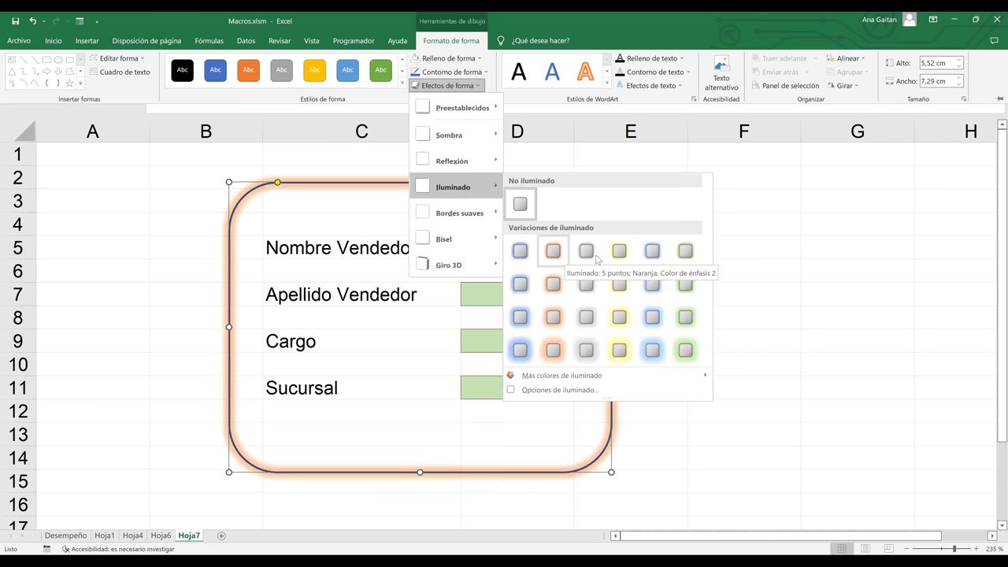
{"action": "left_click", "coordinate": [528, 251]}
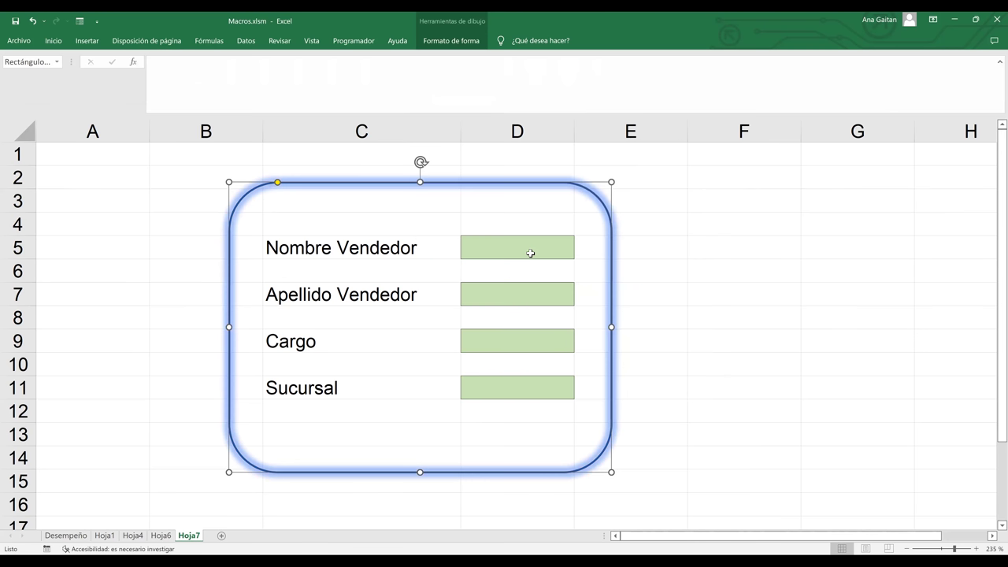
{"action": "left_click", "coordinate": [532, 251]}
{"action": "left_click", "coordinate": [528, 293], "text": "ctrl"}
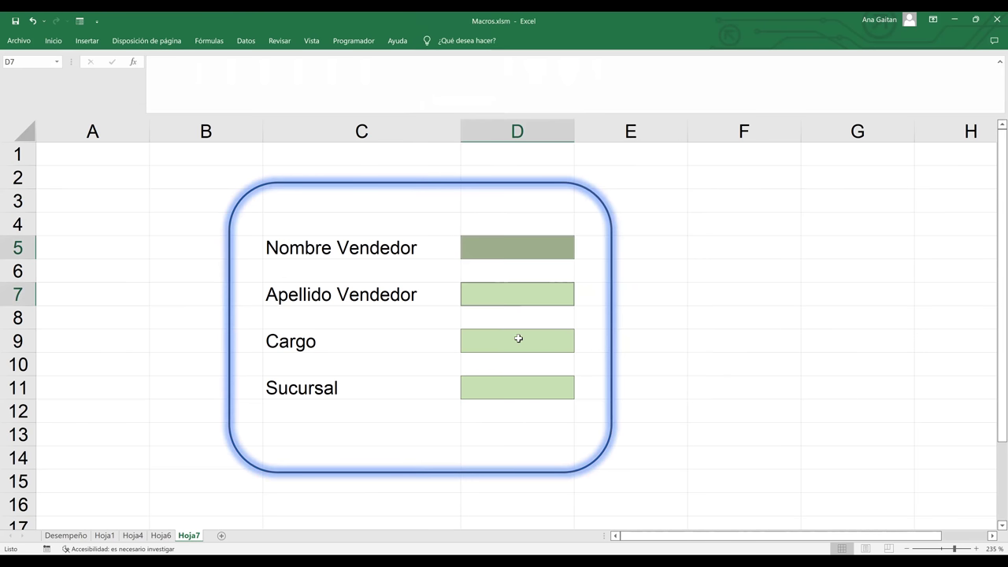
Step: Fill input cells D5, D7, D9 and D11 light blue
{"action": "left_click", "coordinate": [518, 339], "text": "ctrl"}
{"action": "left_click", "coordinate": [506, 382], "text": "ctrl"}
{"action": "left_click", "coordinate": [499, 405], "text": "ctrl"}
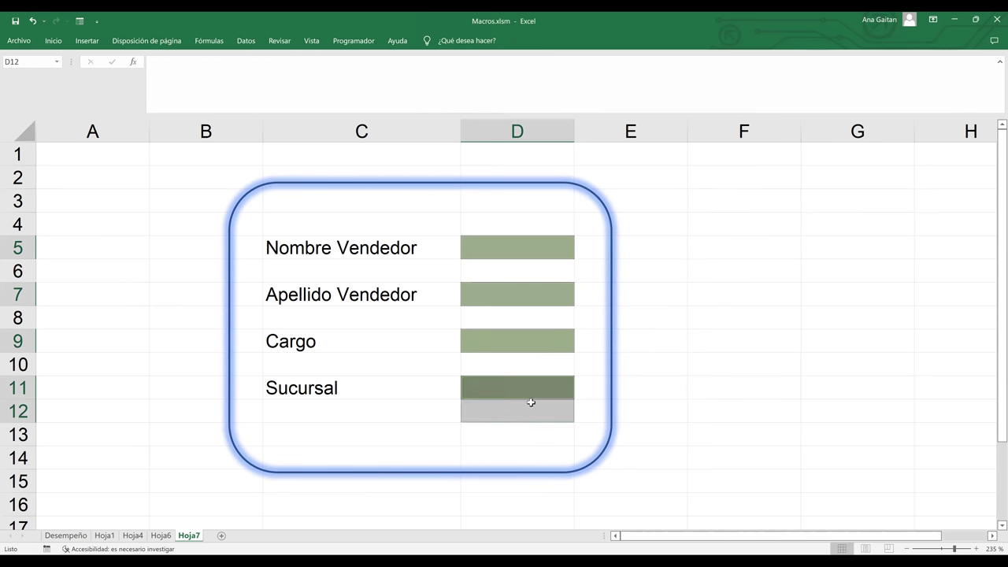
{"action": "left_click", "coordinate": [584, 408]}
{"action": "left_click", "coordinate": [560, 391]}
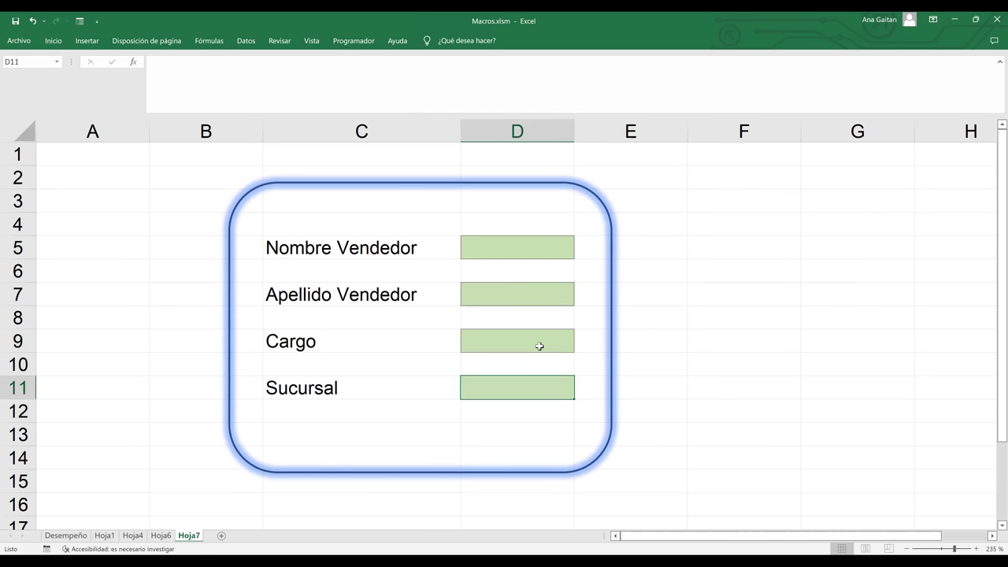
{"action": "left_click", "coordinate": [539, 347], "text": "ctrl"}
{"action": "left_click", "coordinate": [538, 293], "text": "ctrl"}
{"action": "left_click", "coordinate": [537, 240], "text": "ctrl"}
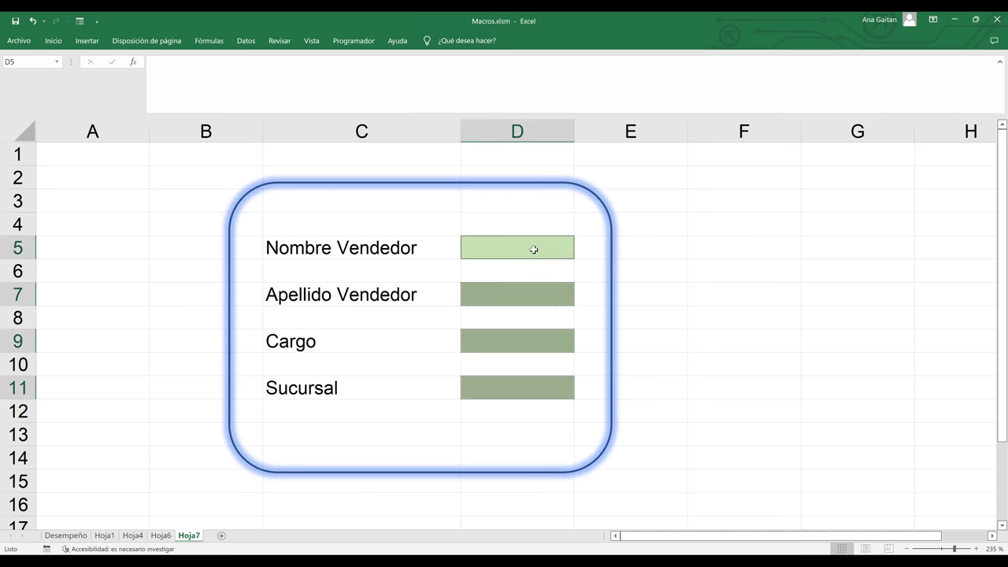
{"action": "left_click", "coordinate": [514, 239], "text": "ctrl"}
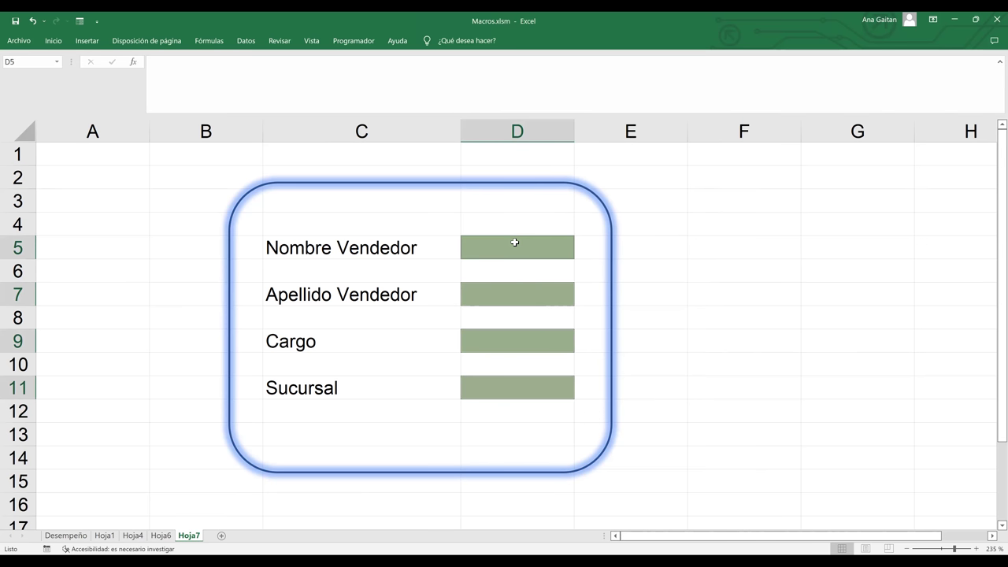
{"action": "left_click", "coordinate": [54, 41]}
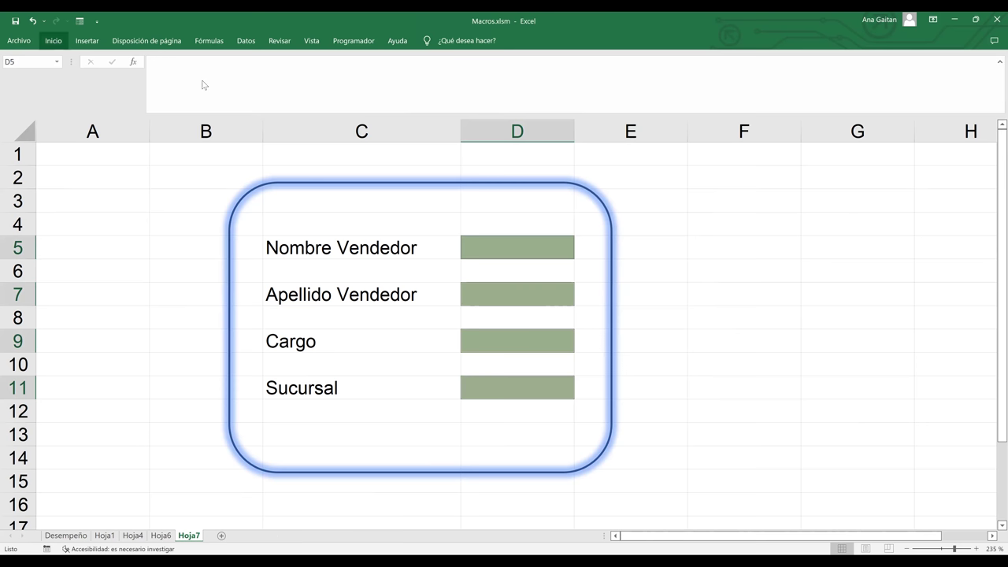
{"action": "left_click", "coordinate": [203, 82]}
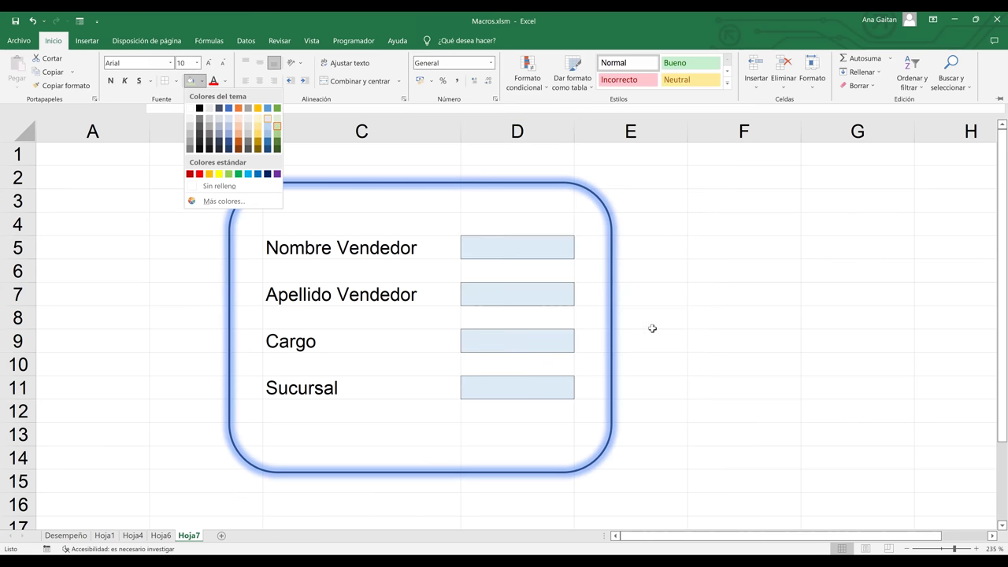
{"action": "left_click", "coordinate": [437, 183]}
Step: Stretch the frame's top edge up to row 1 and select C2:D2
{"action": "left_click_drag", "start_coordinate": [414, 155], "coordinate": [415, 146]}
{"action": "left_click", "coordinate": [657, 200]}
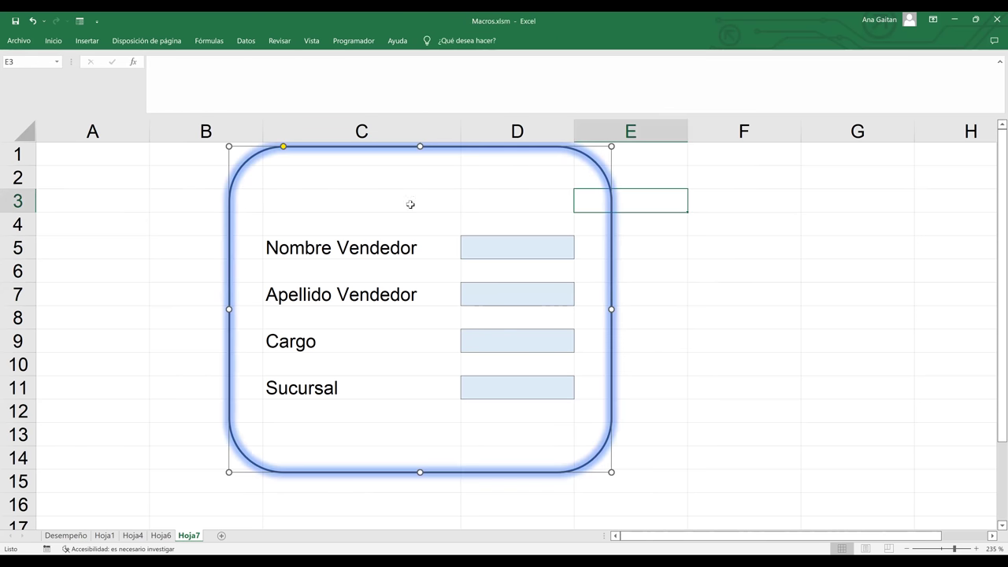
{"action": "left_click_drag", "start_coordinate": [304, 178], "coordinate": [504, 181]}
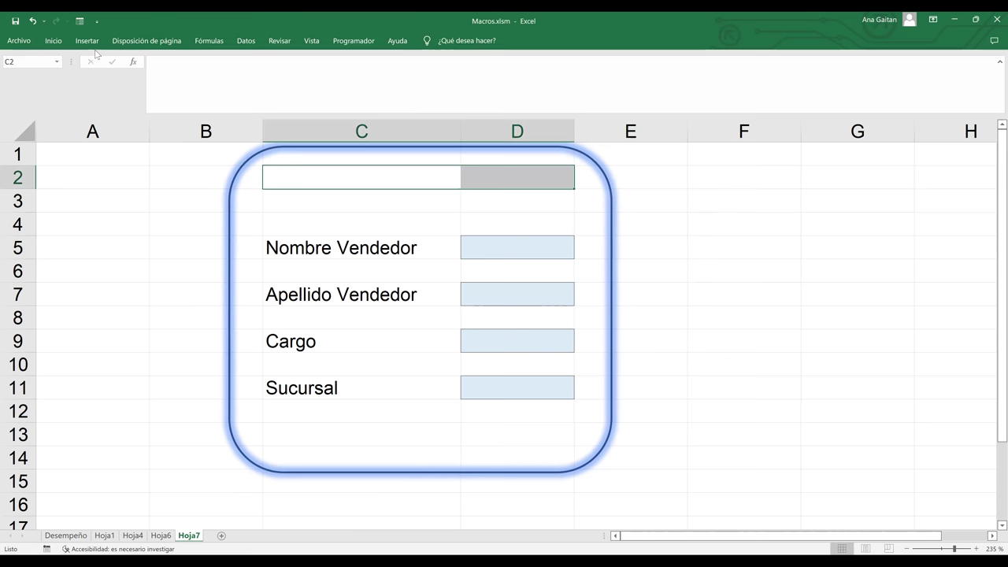
Step: Merge and centre C2:D2 and enter the title REGISTRO DE VENDEDORES
{"action": "left_click", "coordinate": [56, 45]}
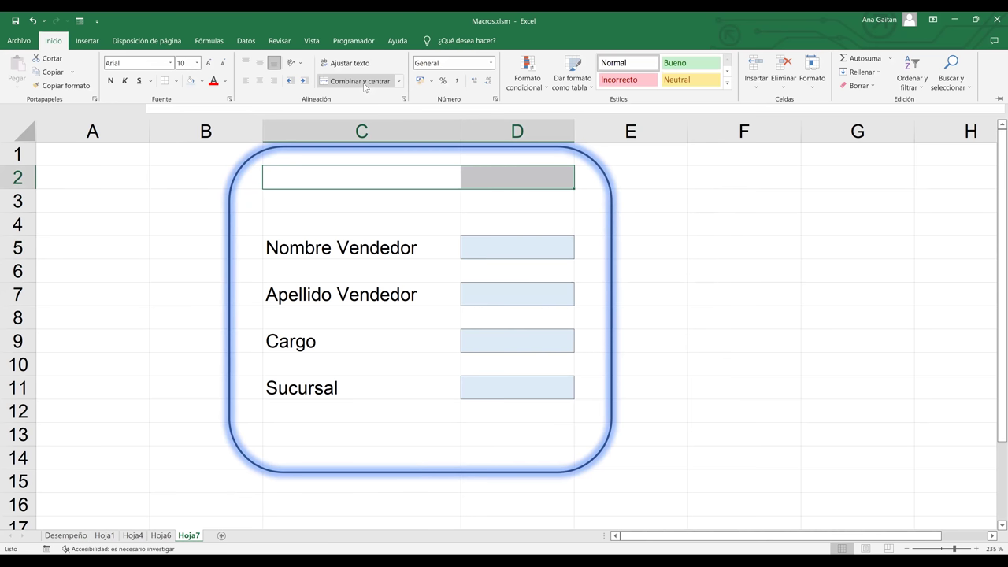
{"action": "left_click", "coordinate": [358, 81]}
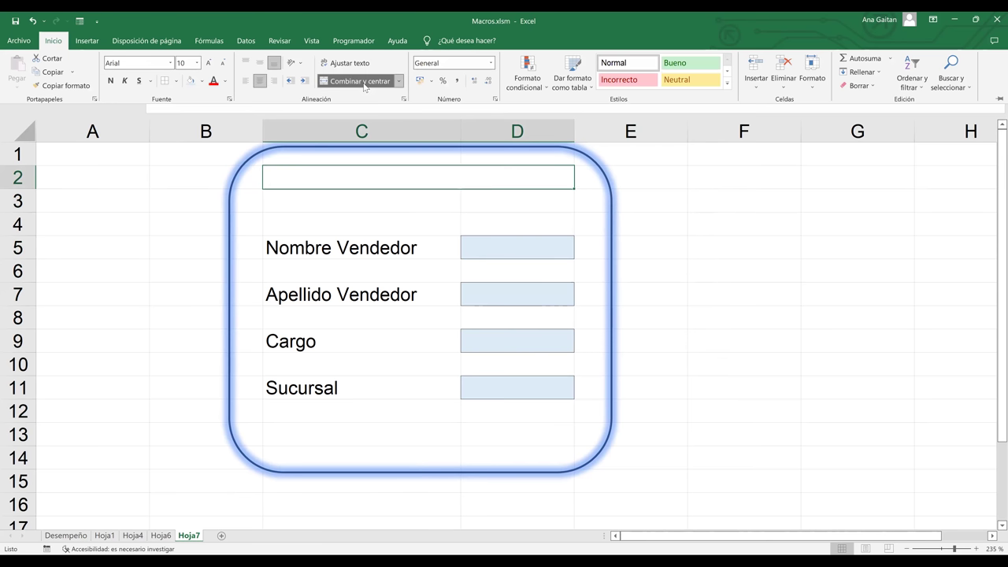
{"action": "type", "text": "RE"}
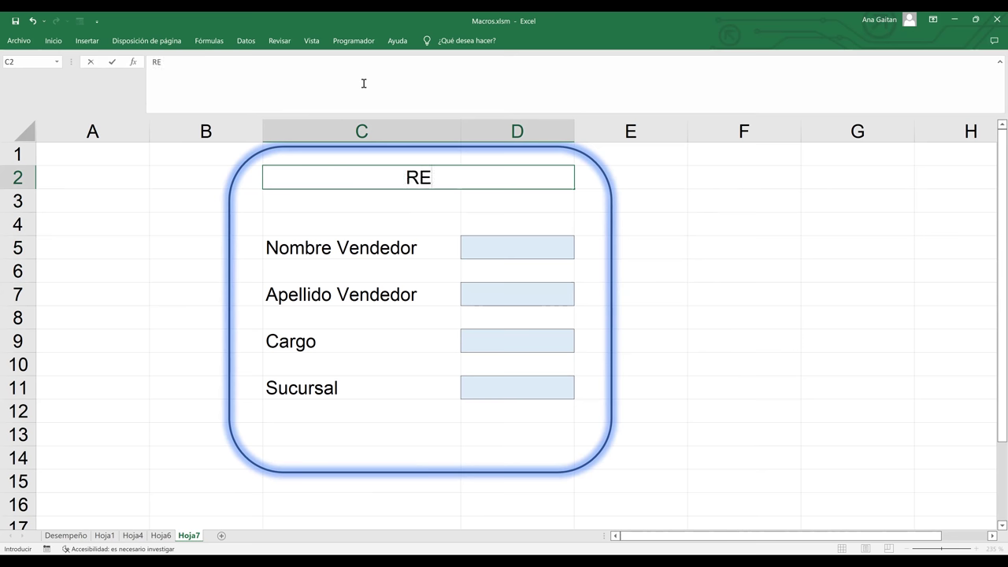
{"action": "type", "text": "GISTRO DE "}
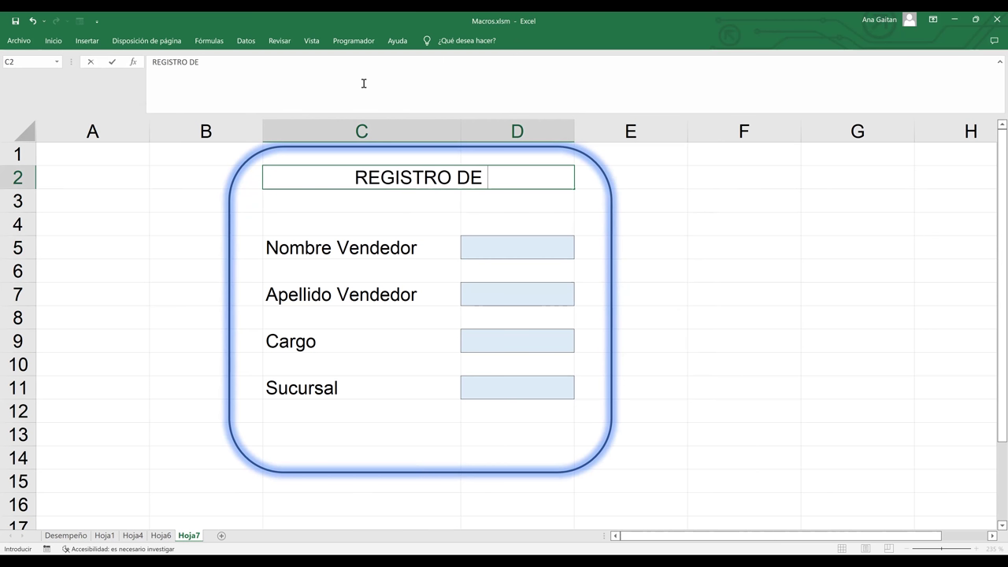
{"action": "type", "text": "VENDEDORE"}
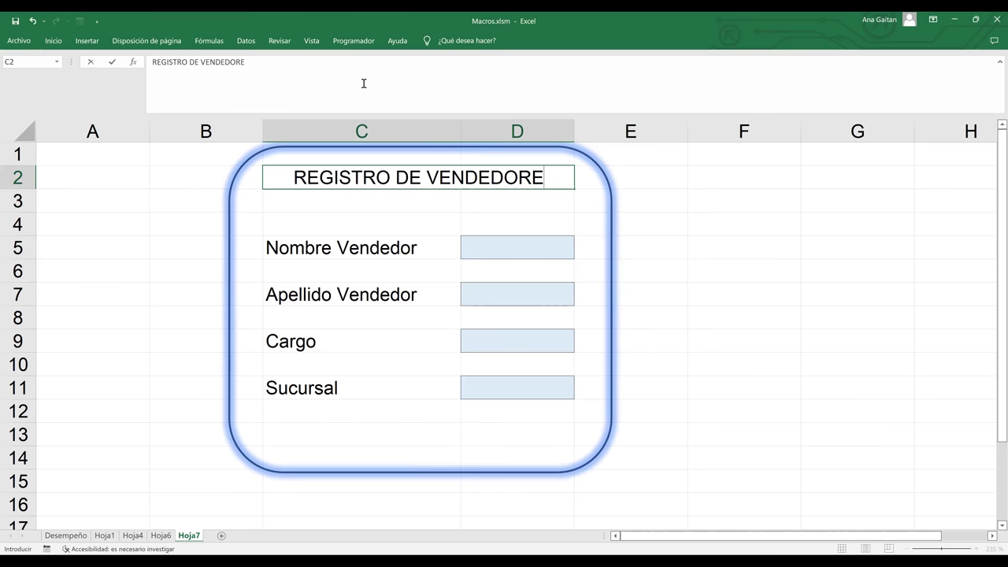
{"action": "type", "text": "S"}
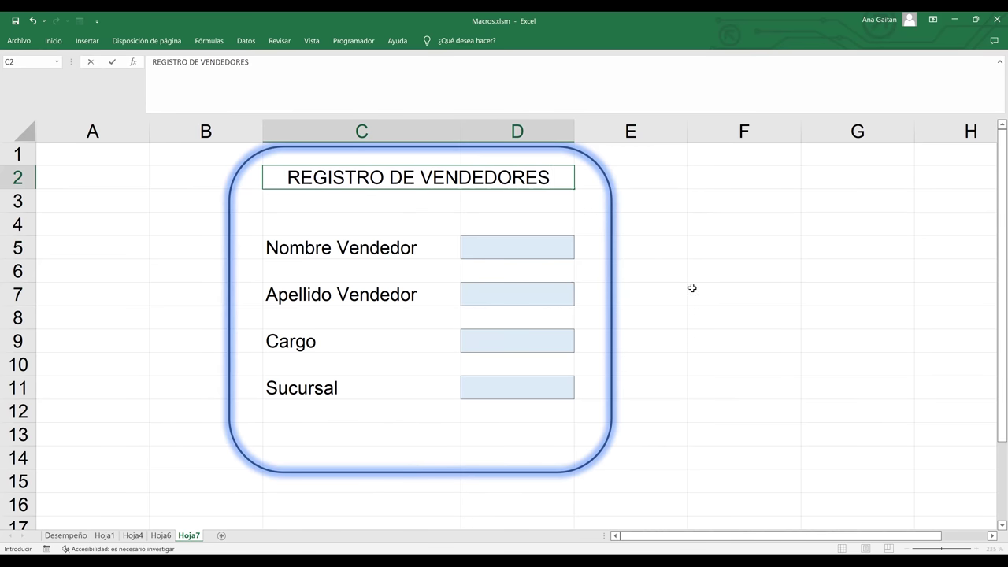
{"action": "left_click", "coordinate": [693, 288]}
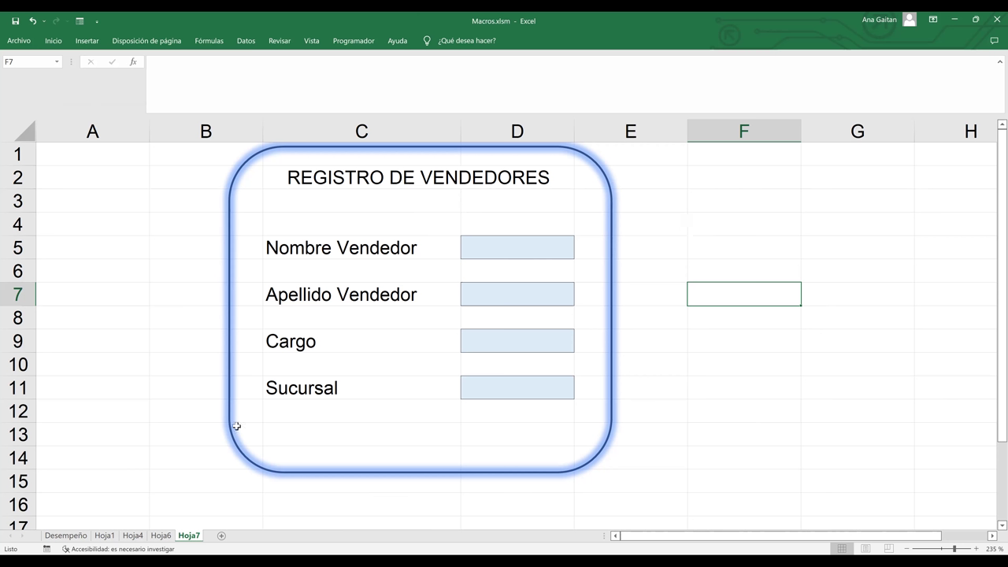
Step: Rename the Hoja7 sheet tab to REGISTRO DE VENDEDORES
{"action": "left_click", "coordinate": [190, 536]}
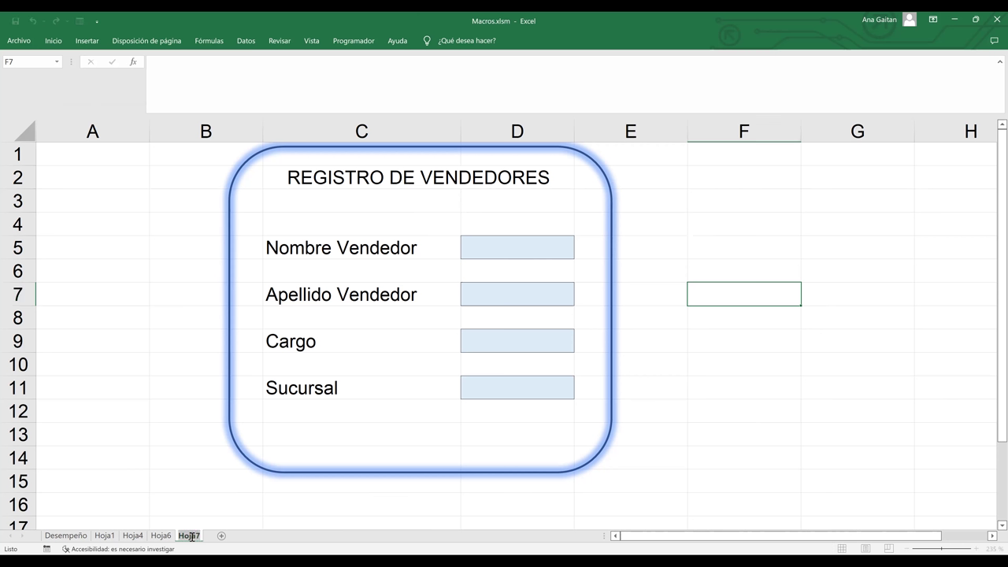
{"action": "left_click_drag", "start_coordinate": [191, 536], "coordinate": [193, 540]}
{"action": "type", "text": "REGISTRO DE VENDEDOR"}
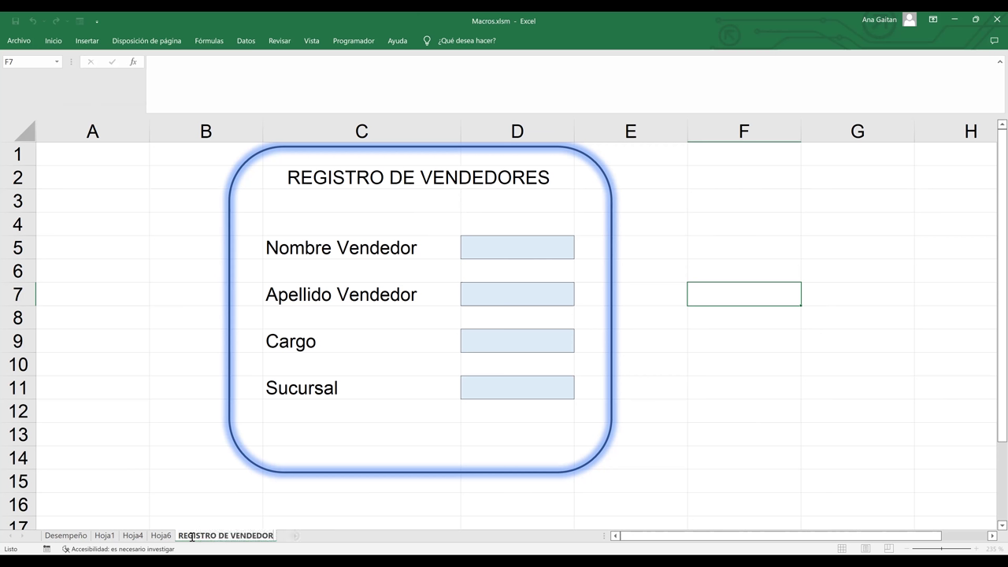
{"action": "type", "text": "ES"}
{"action": "left_click", "coordinate": [226, 512]}
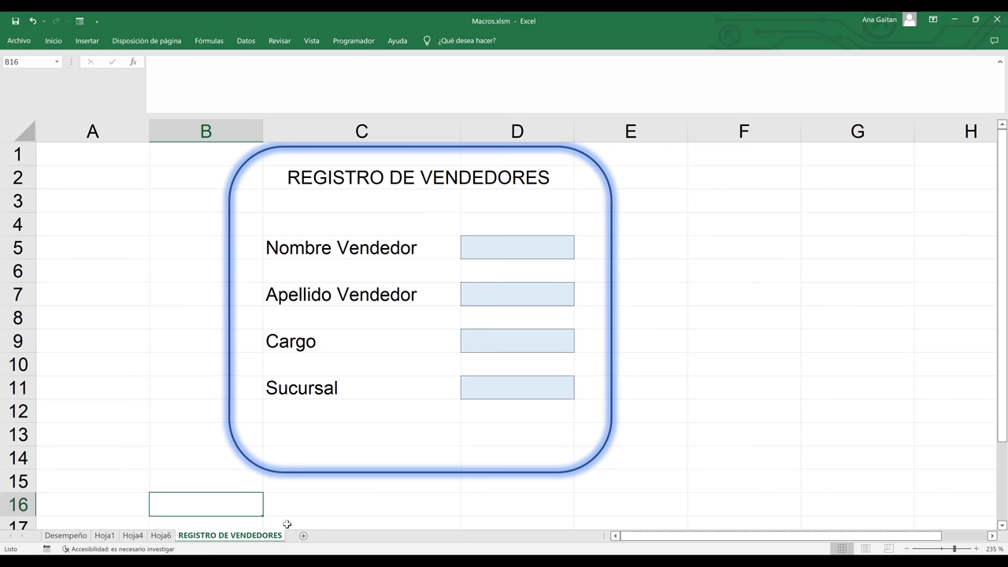
Step: Add a new blank sheet, Hoja8, and display it
{"action": "left_click", "coordinate": [306, 536]}
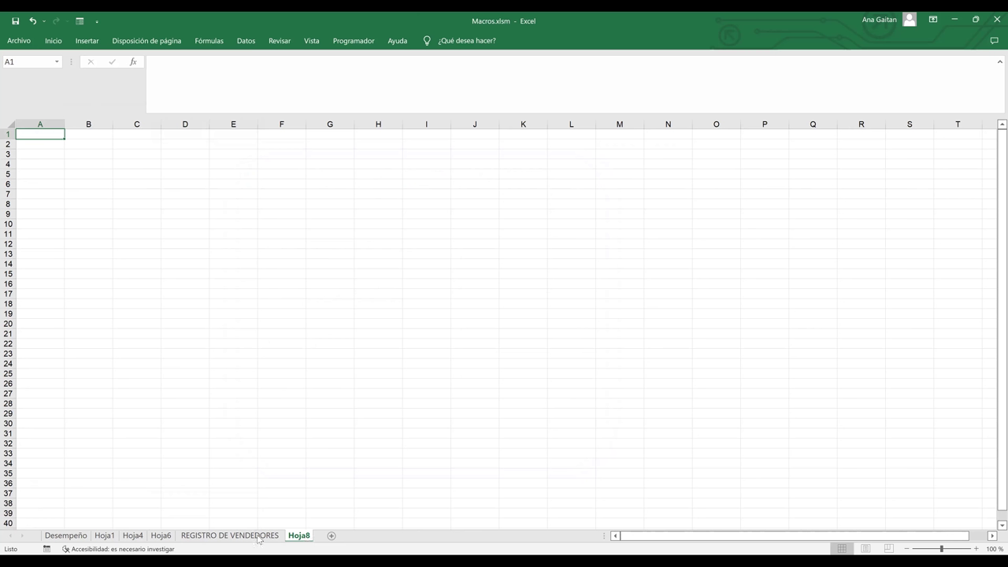
{"action": "left_click", "coordinate": [230, 536]}
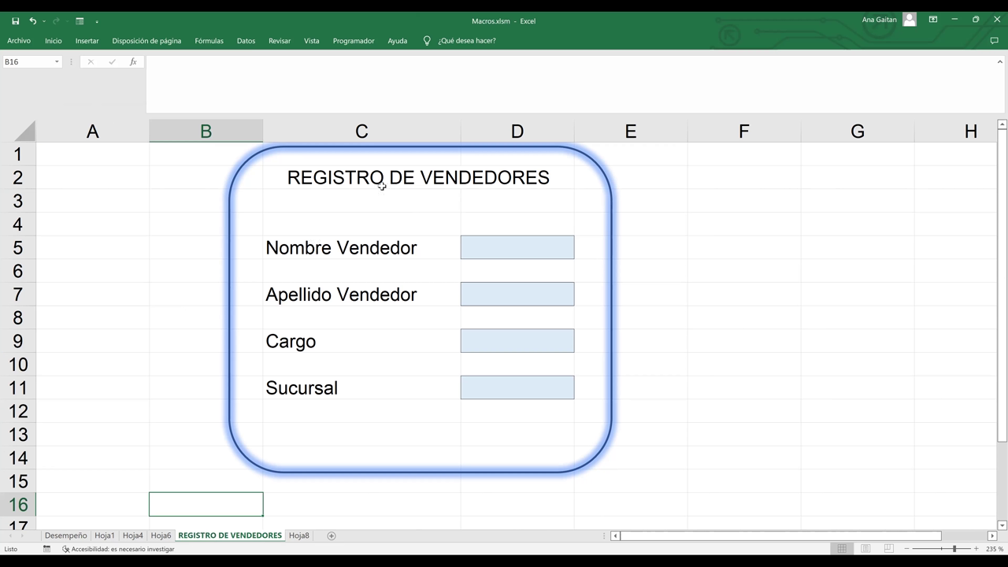
{"action": "left_click", "coordinate": [299, 536]}
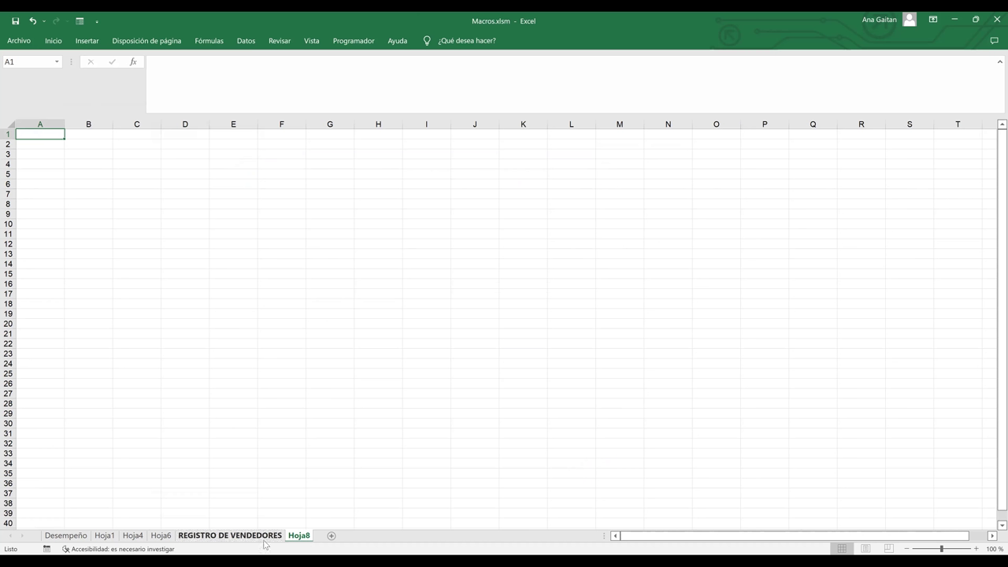
Step: On the REGISTRO DE VENDEDORES sheet, select the label cells C5 through C11
{"action": "left_click", "coordinate": [230, 535]}
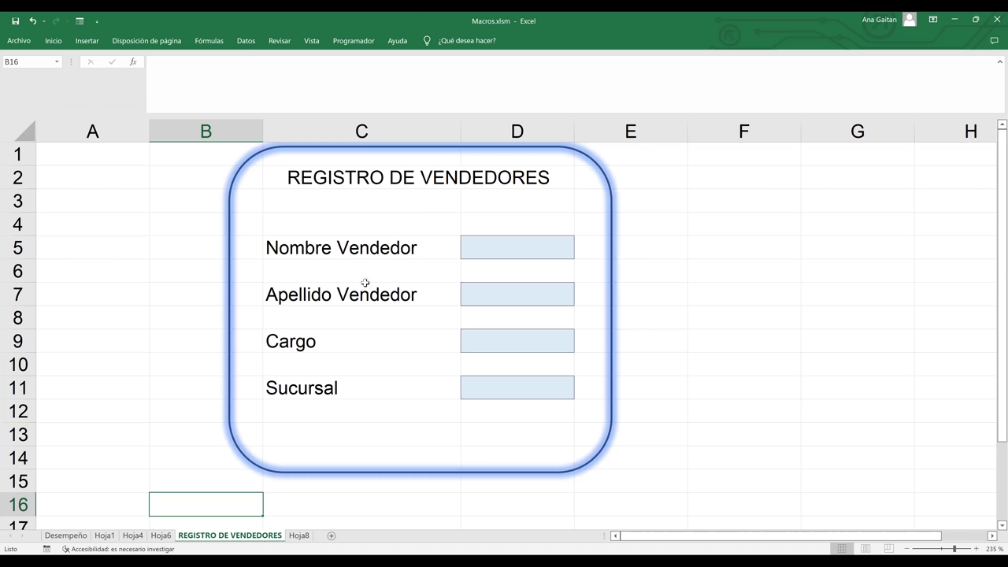
{"action": "left_click", "coordinate": [368, 249]}
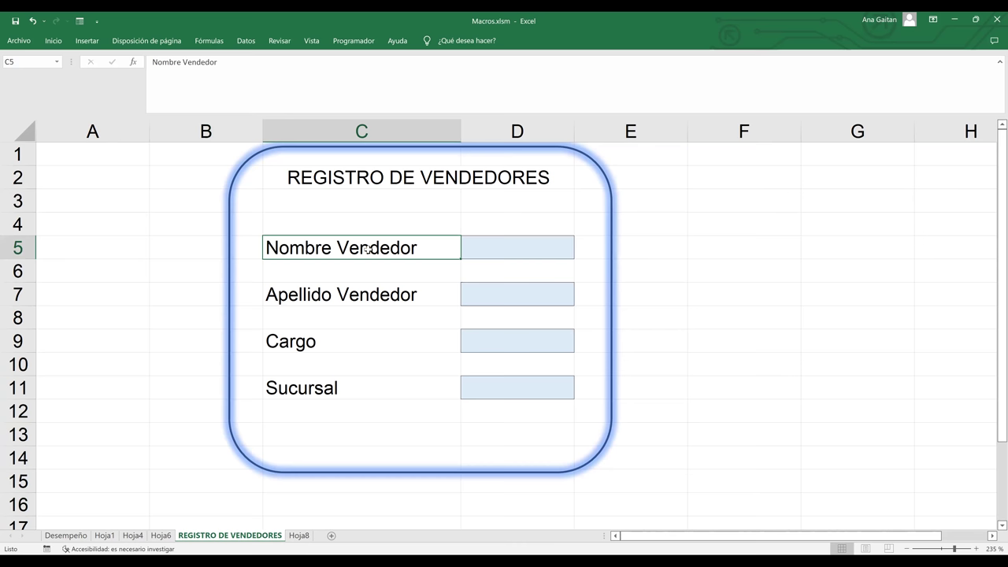
{"action": "left_click", "coordinate": [360, 293]}
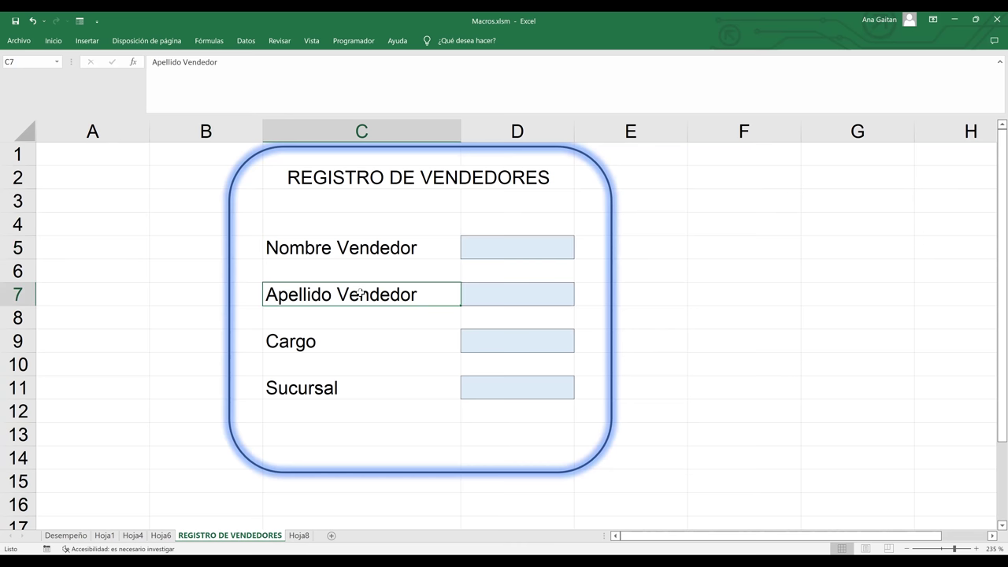
{"action": "left_click", "coordinate": [353, 248]}
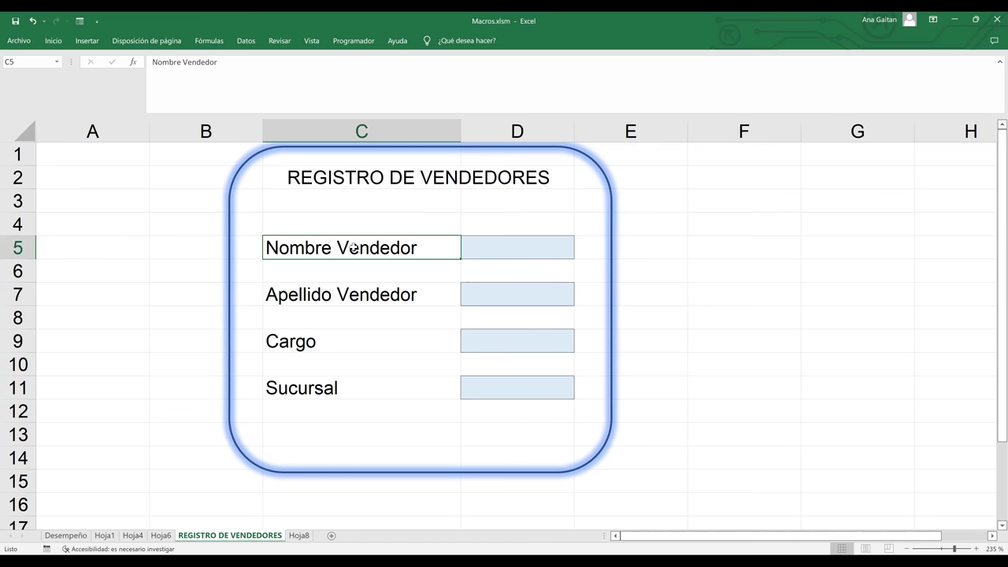
{"action": "left_click", "coordinate": [354, 302]}
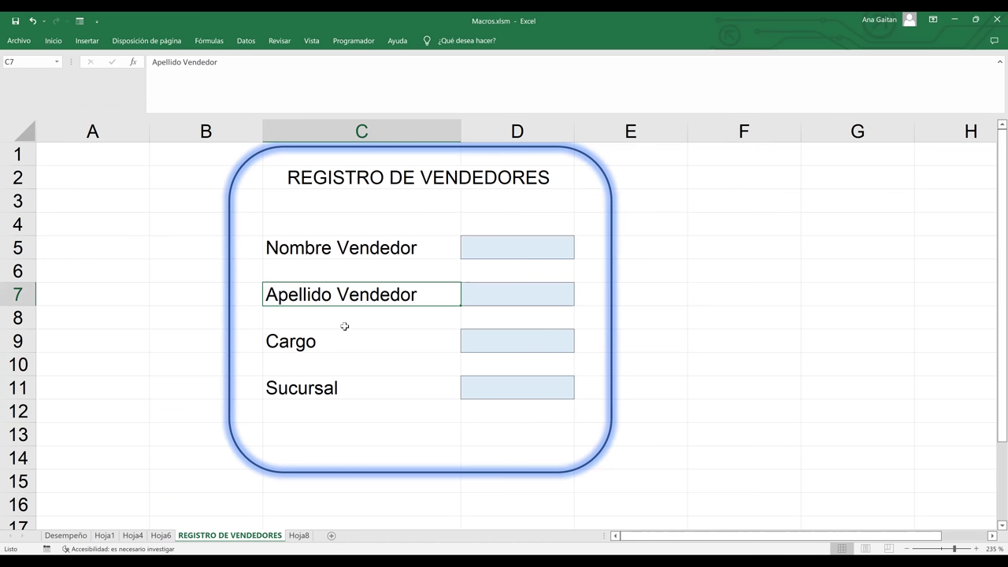
{"action": "left_click", "coordinate": [331, 344]}
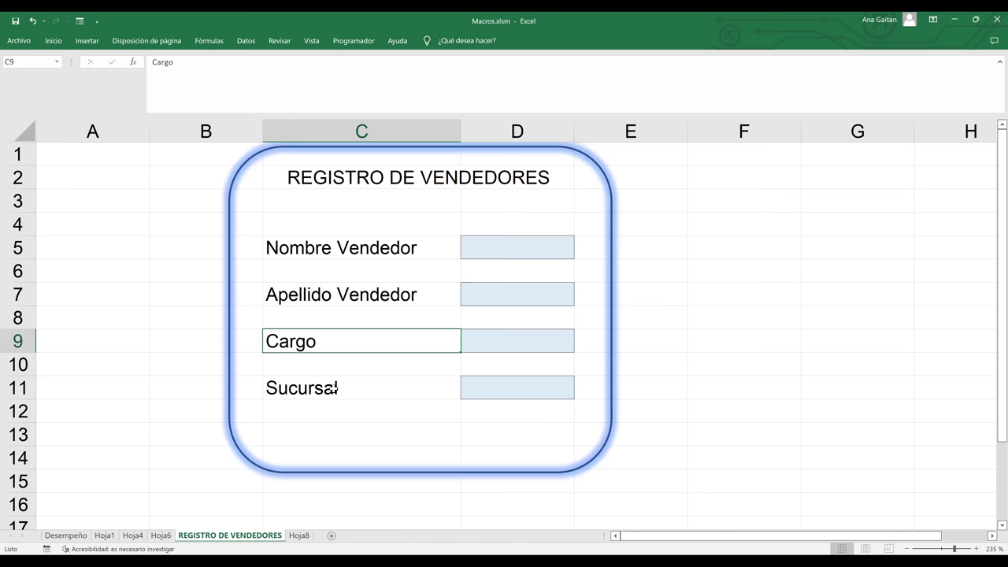
{"action": "left_click", "coordinate": [338, 388]}
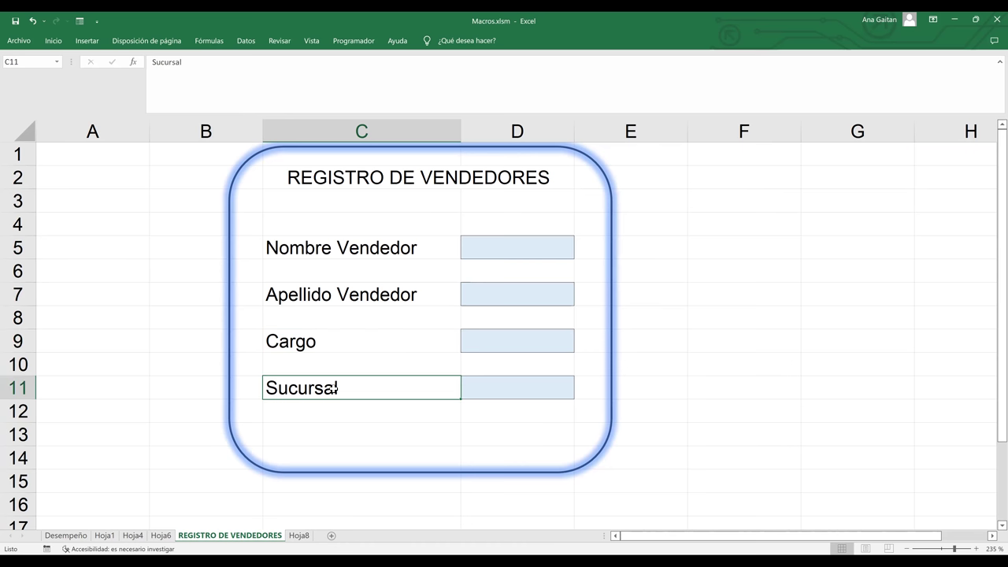
Step: Copy the labels in C5, C7, C9 and C11 together
{"action": "left_click", "coordinate": [366, 250]}
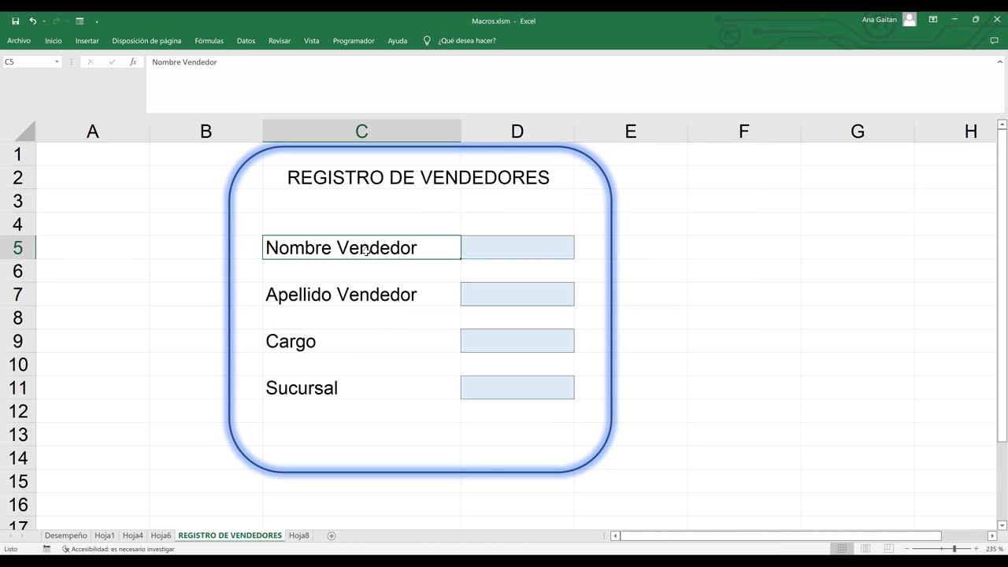
{"action": "left_click", "coordinate": [363, 293], "text": "ctrl"}
{"action": "left_click", "coordinate": [346, 341], "text": "ctrl"}
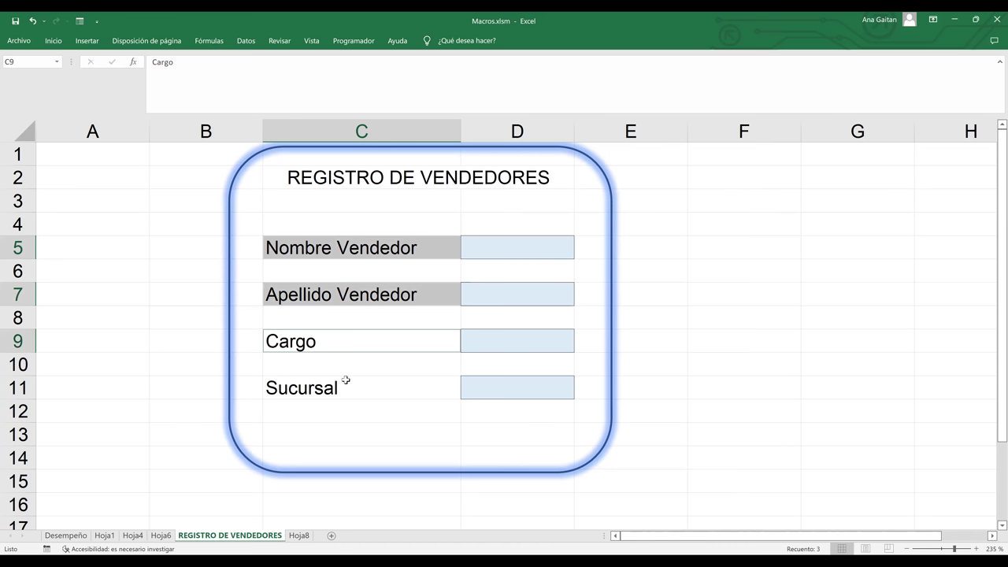
{"action": "left_click", "coordinate": [344, 388], "text": "ctrl"}
{"action": "right_click", "coordinate": [344, 389]}
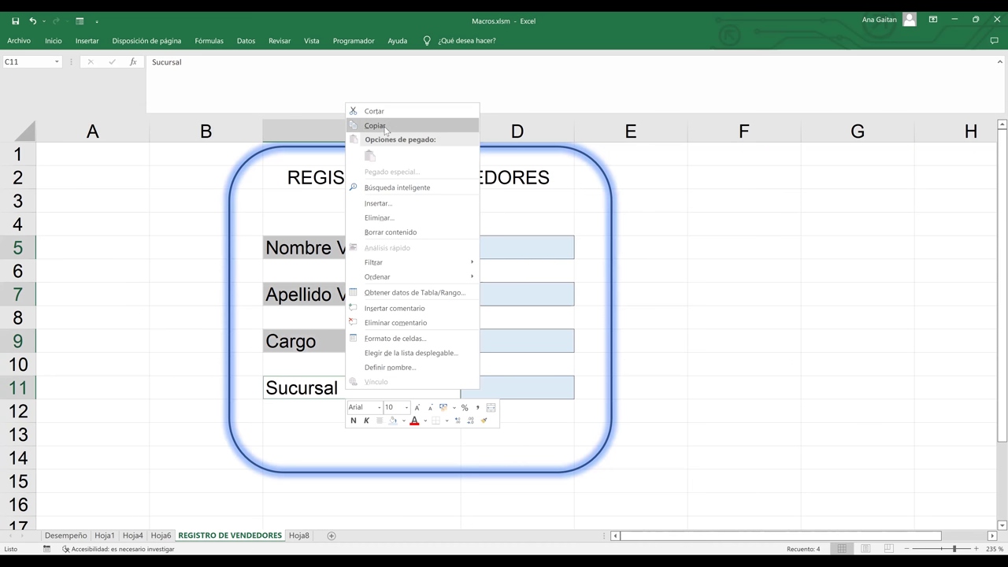
{"action": "left_click", "coordinate": [375, 125]}
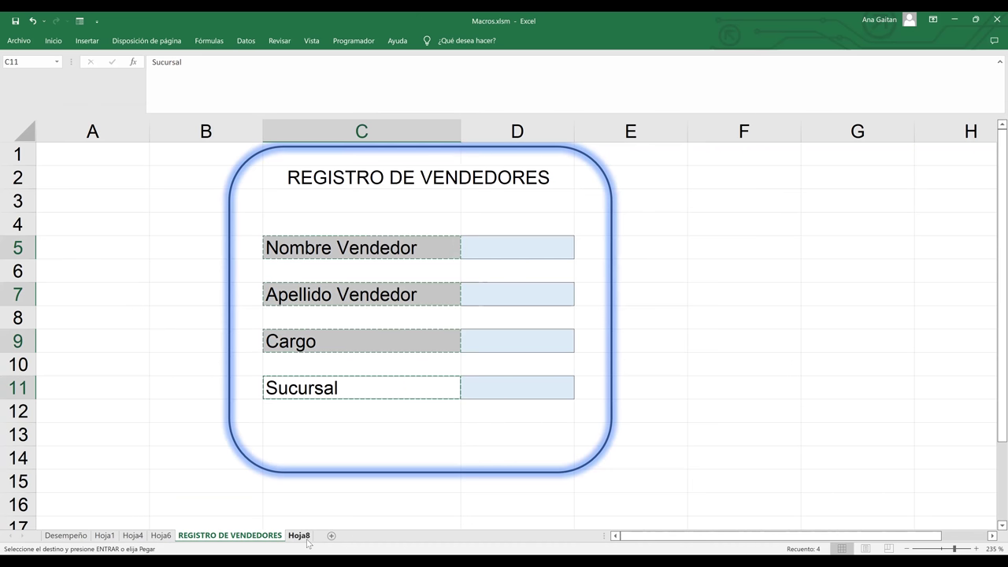
Step: On Hoja8, paste the labels at B3 as values, transposed across B3:E3
{"action": "left_click", "coordinate": [306, 541]}
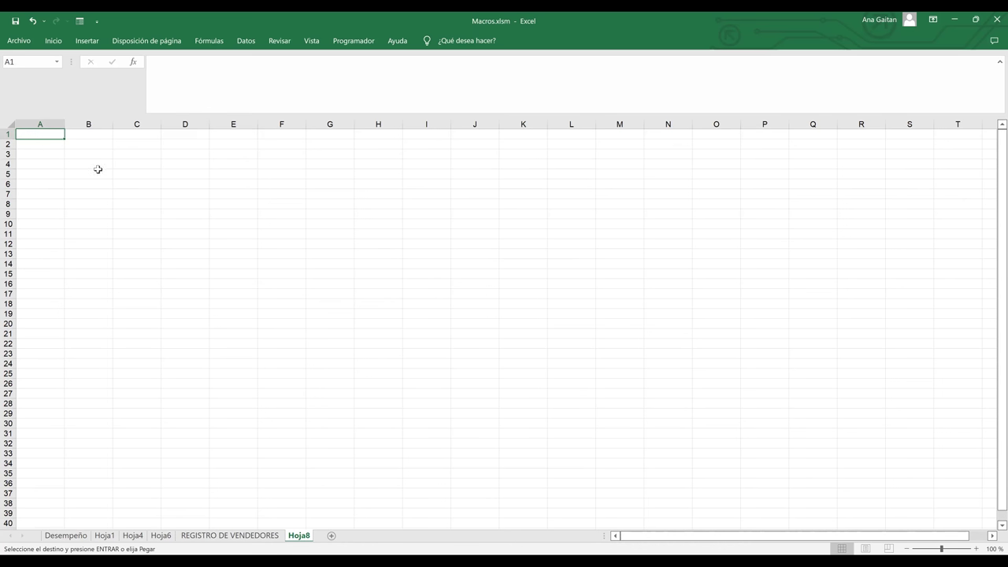
{"action": "scroll", "coordinate": [97, 169], "scroll_direction": "up", "scroll_amount": 9}
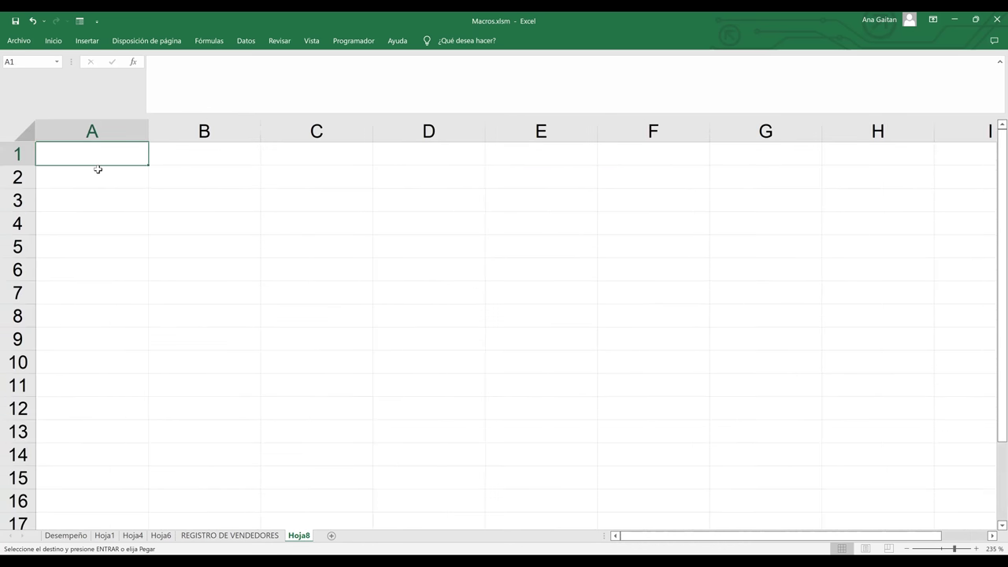
{"action": "left_click", "coordinate": [180, 204]}
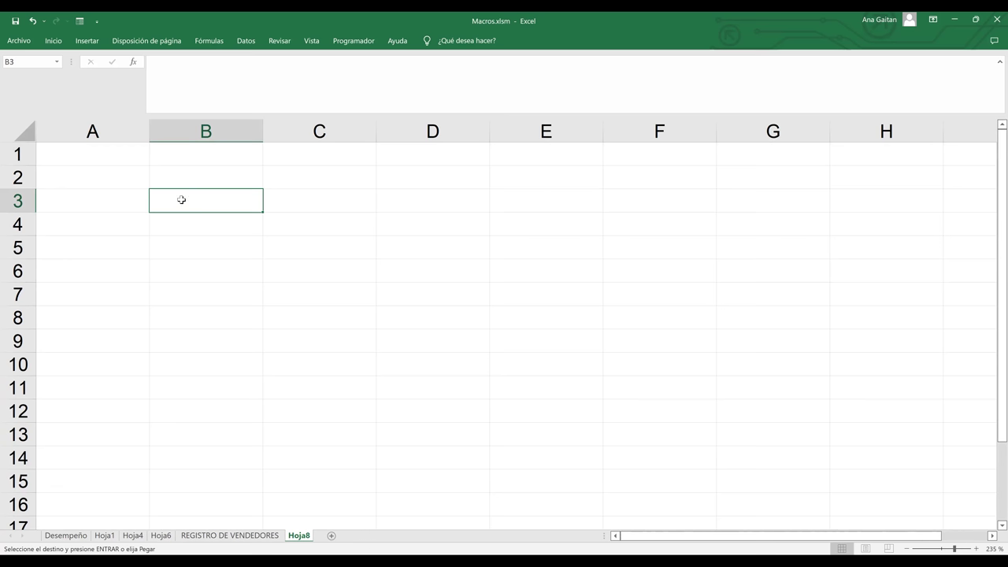
{"action": "right_click", "coordinate": [181, 204]}
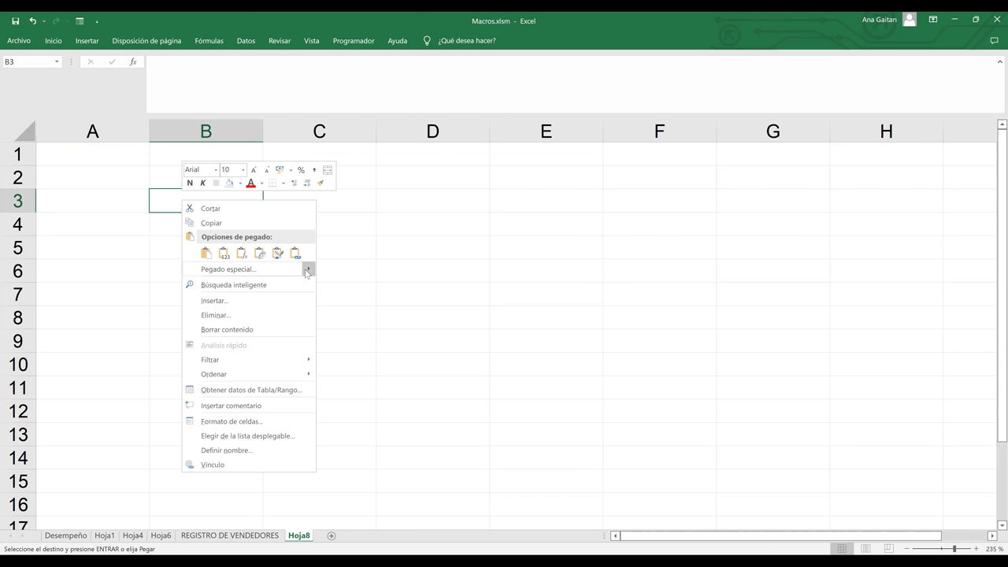
{"action": "mouse_move", "coordinate": [307, 271]}
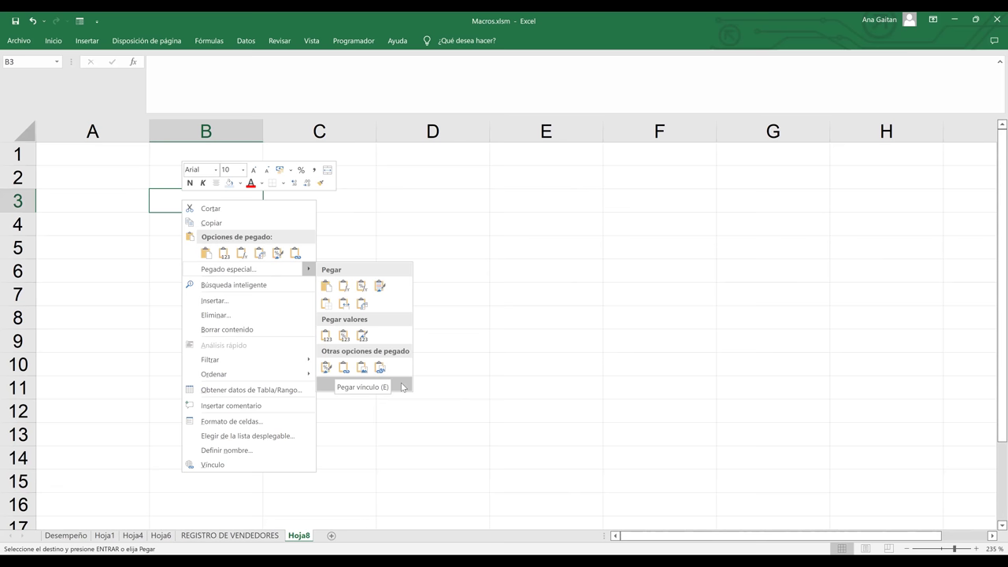
{"action": "left_click", "coordinate": [402, 387]}
{"action": "left_click", "coordinate": [285, 357]}
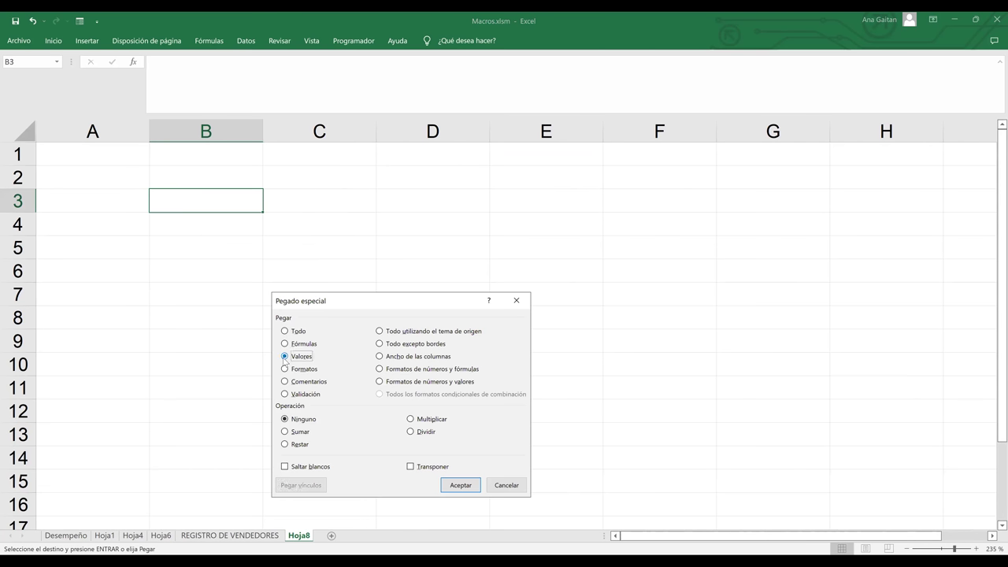
{"action": "left_click", "coordinate": [412, 469]}
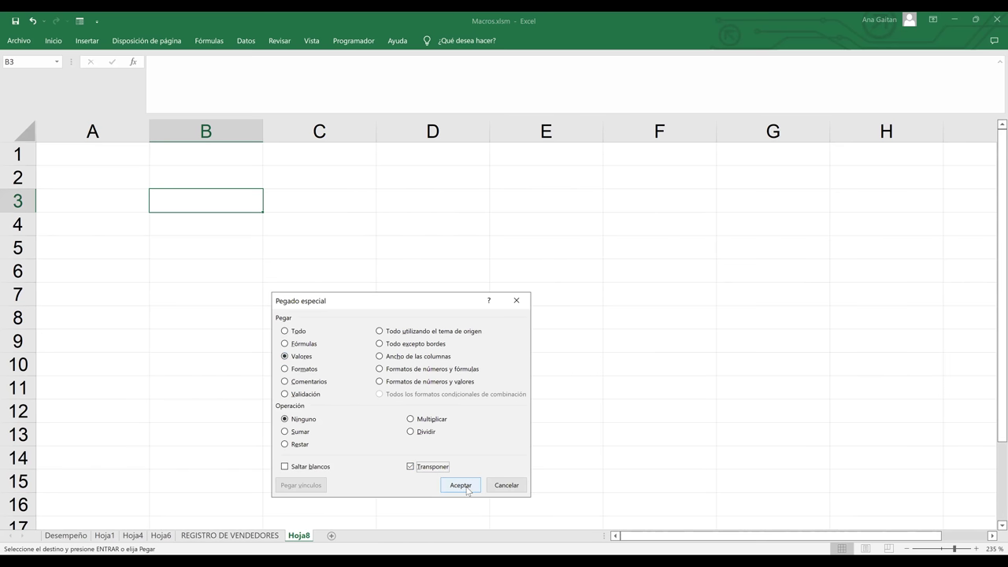
{"action": "left_click", "coordinate": [466, 486]}
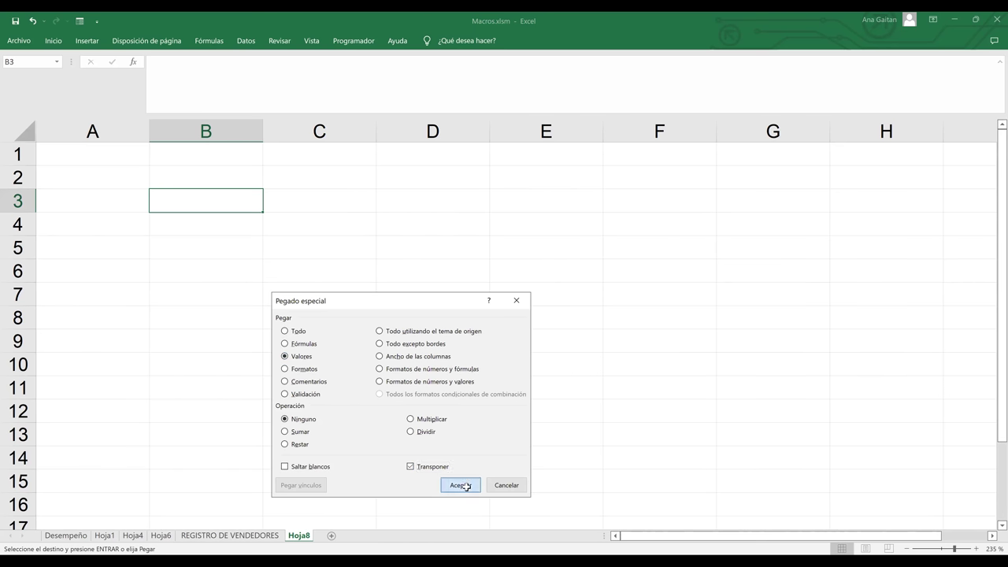
{"action": "left_click", "coordinate": [337, 279]}
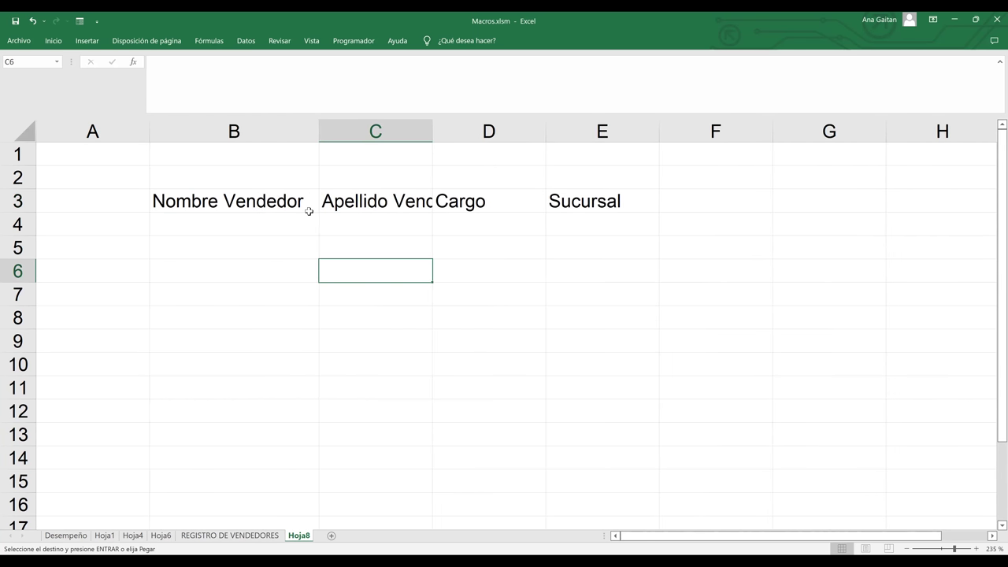
Step: Widen columns C and E to fit the Apellido Vendedor and Sucursal headers
{"action": "left_click_drag", "start_coordinate": [433, 132], "coordinate": [504, 148]}
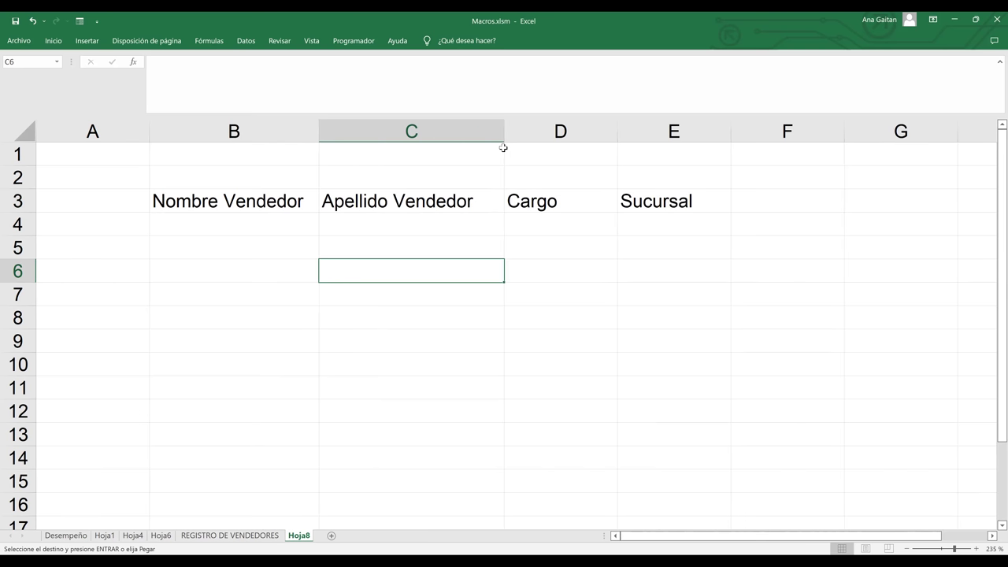
{"action": "left_click", "coordinate": [642, 197]}
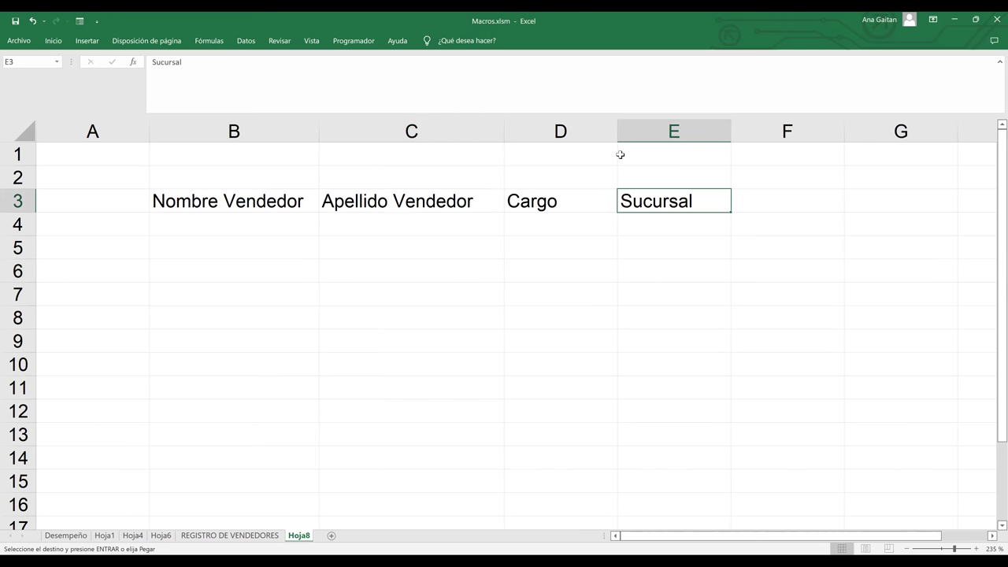
{"action": "left_click", "coordinate": [620, 150]}
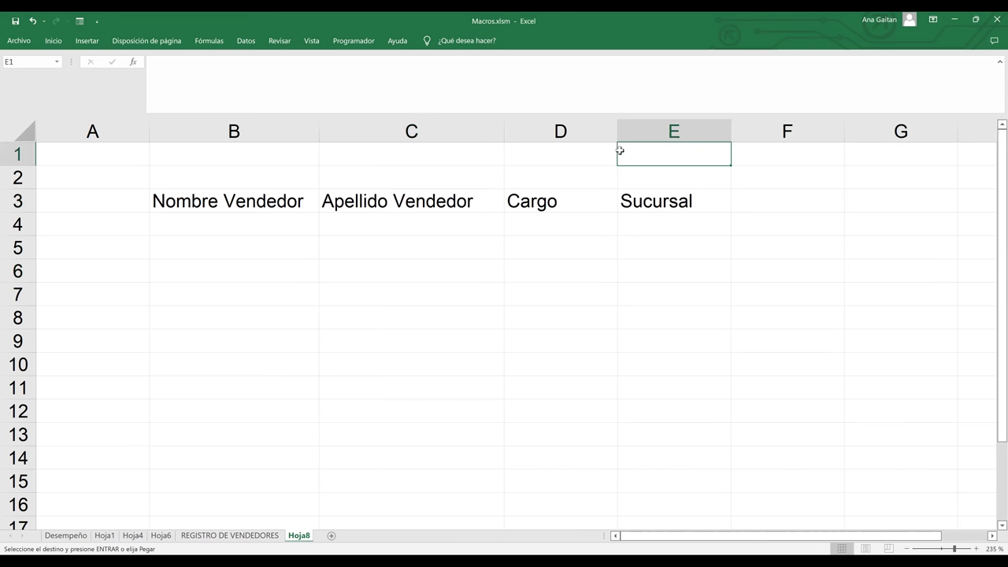
{"action": "left_click", "coordinate": [661, 163]}
{"action": "left_click_drag", "start_coordinate": [731, 131], "coordinate": [748, 131]}
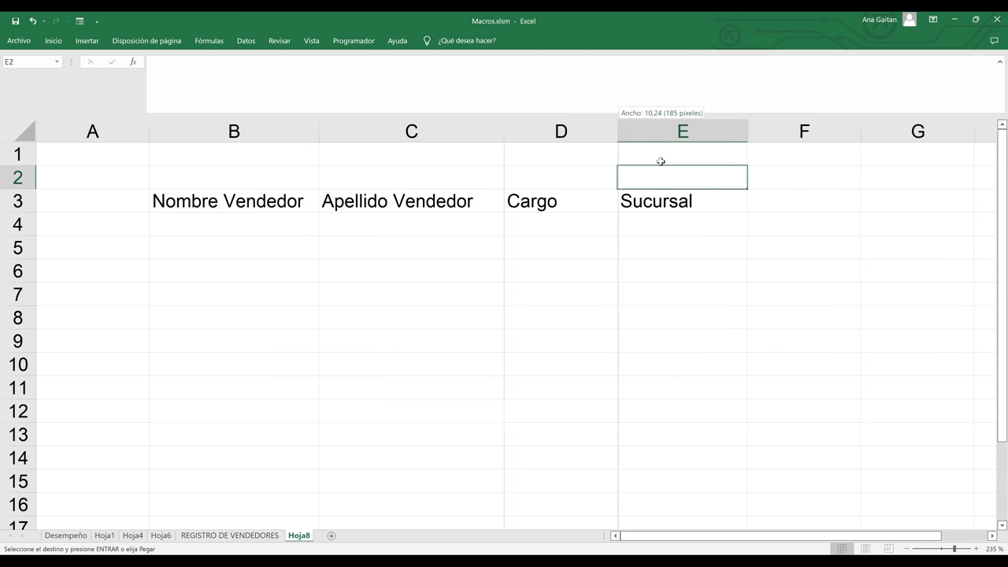
{"action": "left_click", "coordinate": [637, 211]}
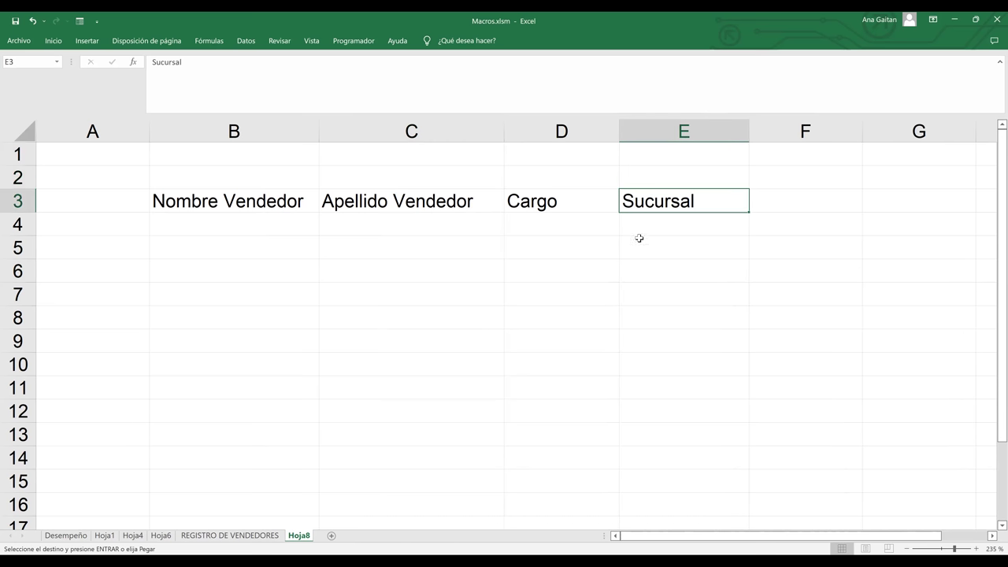
{"action": "left_click", "coordinate": [639, 239]}
Step: Fill headers B3:E3 light blue and apply All Borders to B3:E4
{"action": "left_click_drag", "start_coordinate": [305, 201], "coordinate": [244, 204]}
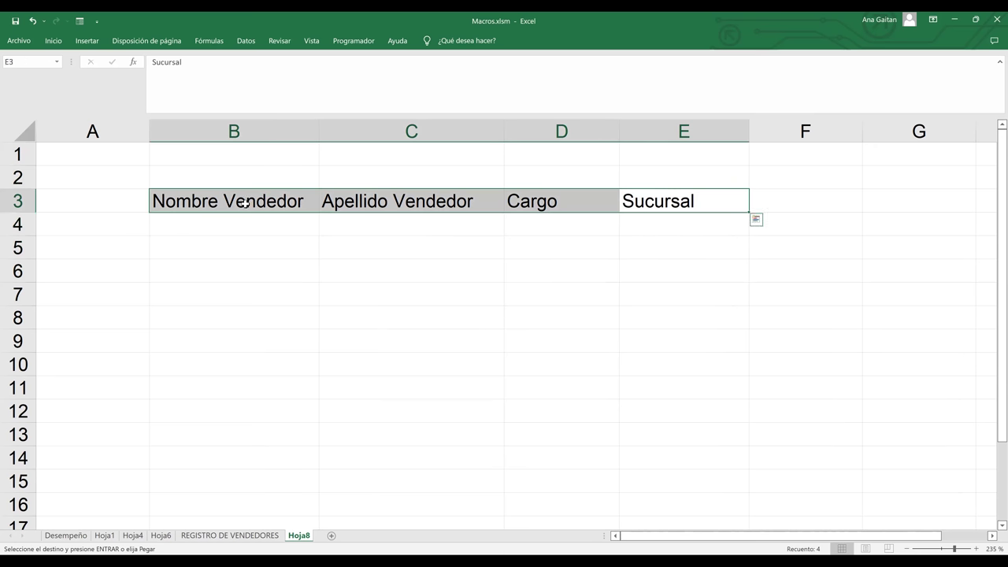
{"action": "left_click", "coordinate": [62, 46]}
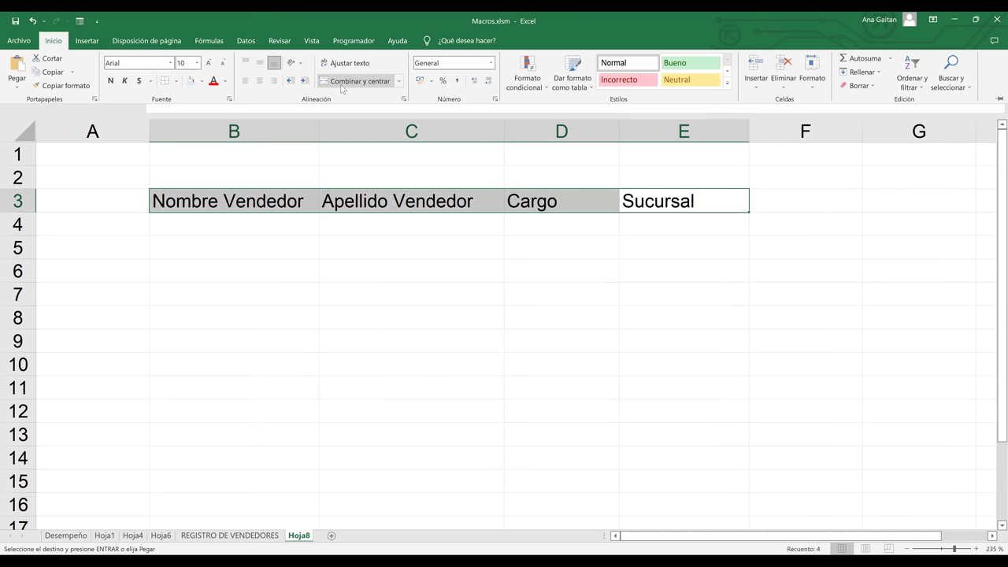
{"action": "left_click", "coordinate": [192, 82]}
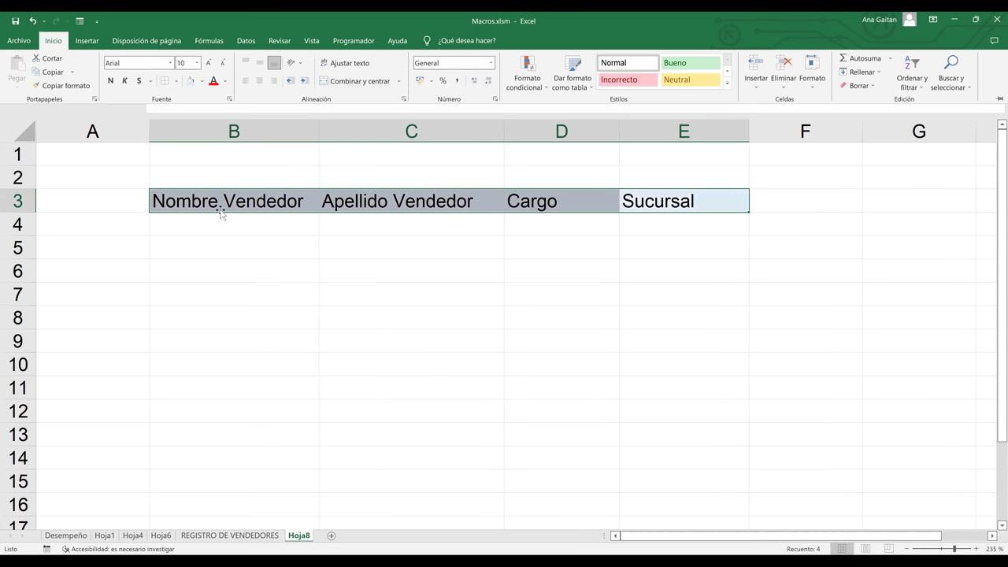
{"action": "left_click_drag", "start_coordinate": [218, 211], "coordinate": [695, 232]}
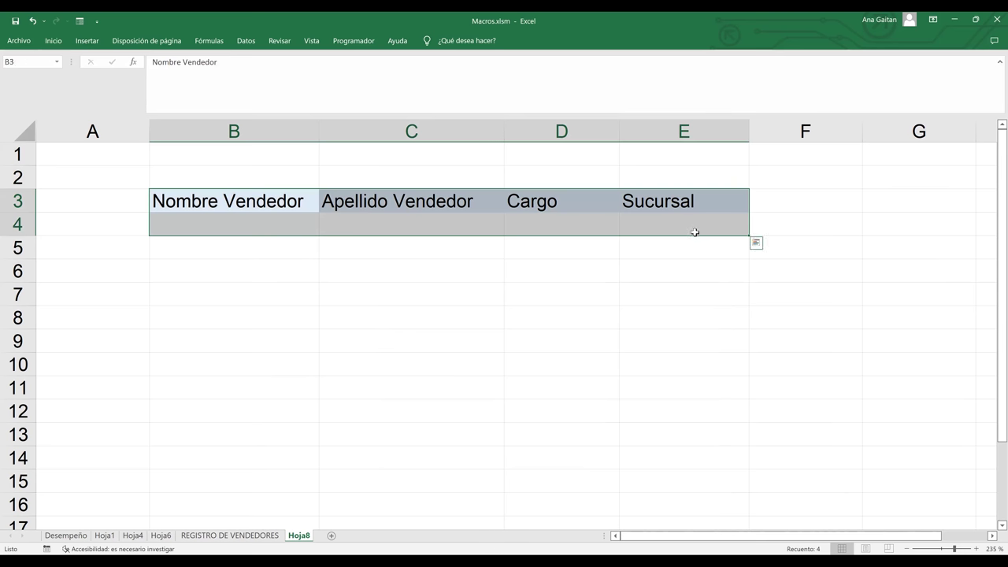
{"action": "left_click", "coordinate": [52, 40]}
{"action": "left_click", "coordinate": [165, 80]}
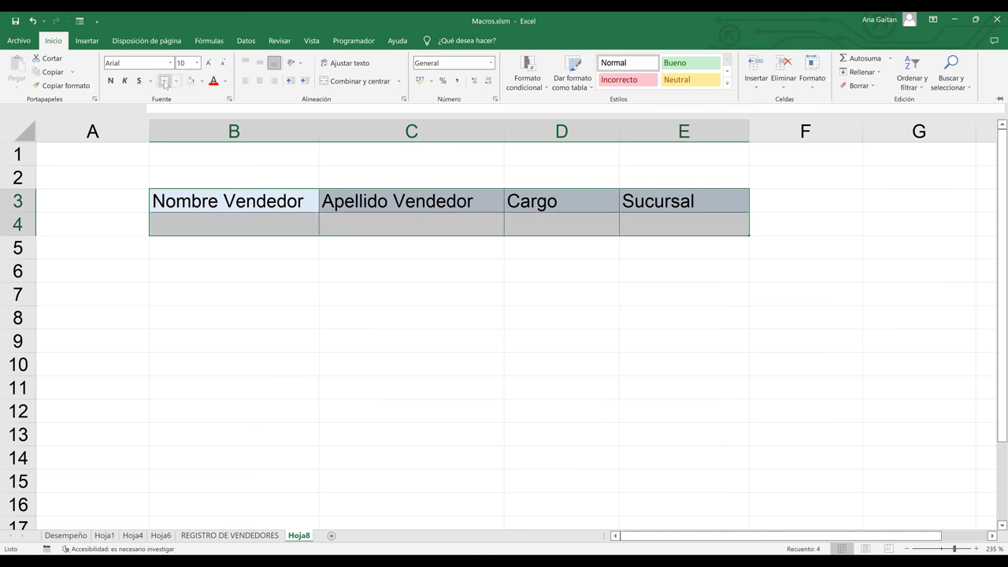
{"action": "left_click", "coordinate": [328, 302]}
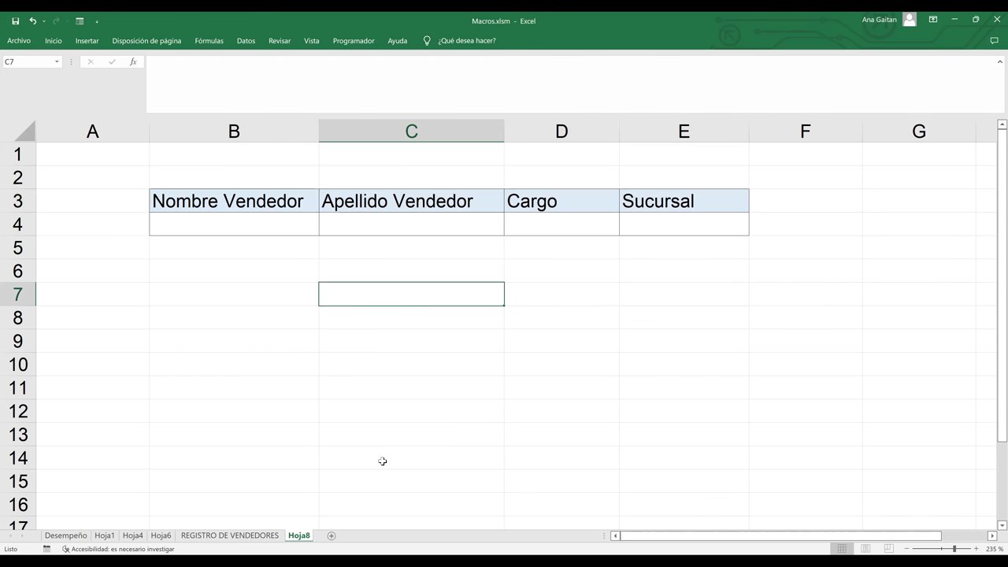
Step: Return to the REGISTRO DE VENDEDORES sheet and click empty cells beside the form
{"action": "left_click", "coordinate": [239, 536]}
{"action": "left_click", "coordinate": [709, 314]}
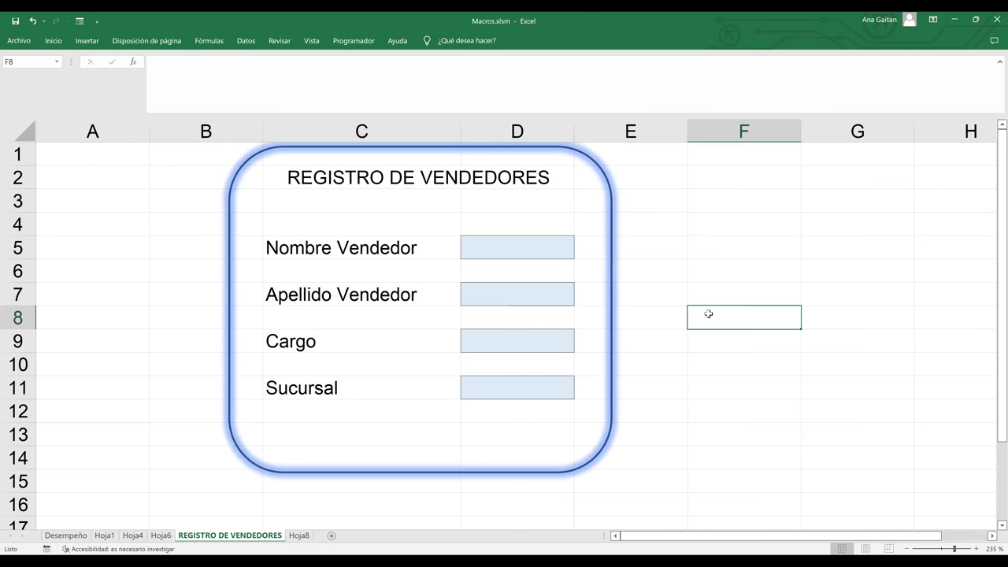
{"action": "left_click", "coordinate": [739, 208]}
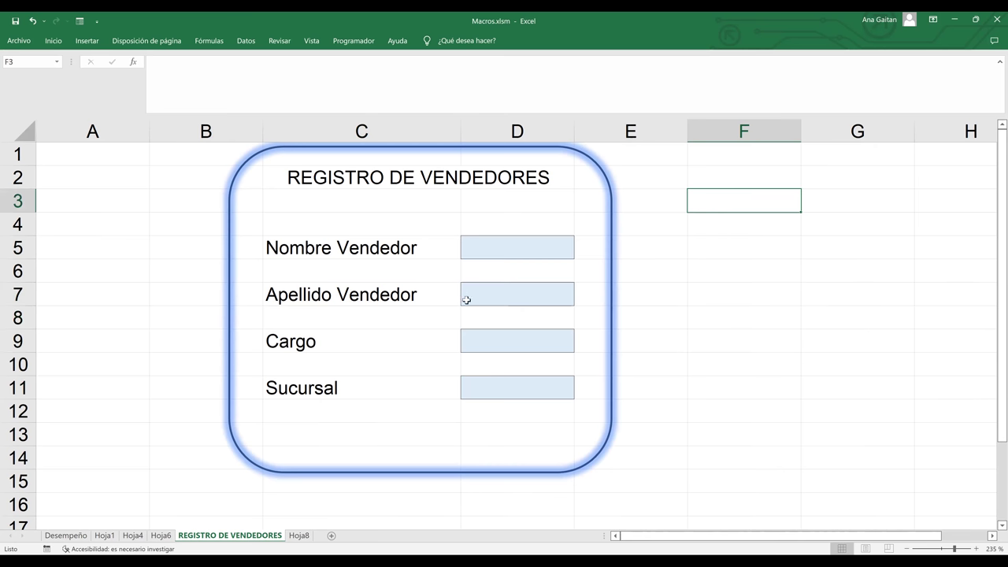
{"action": "left_click", "coordinate": [690, 332]}
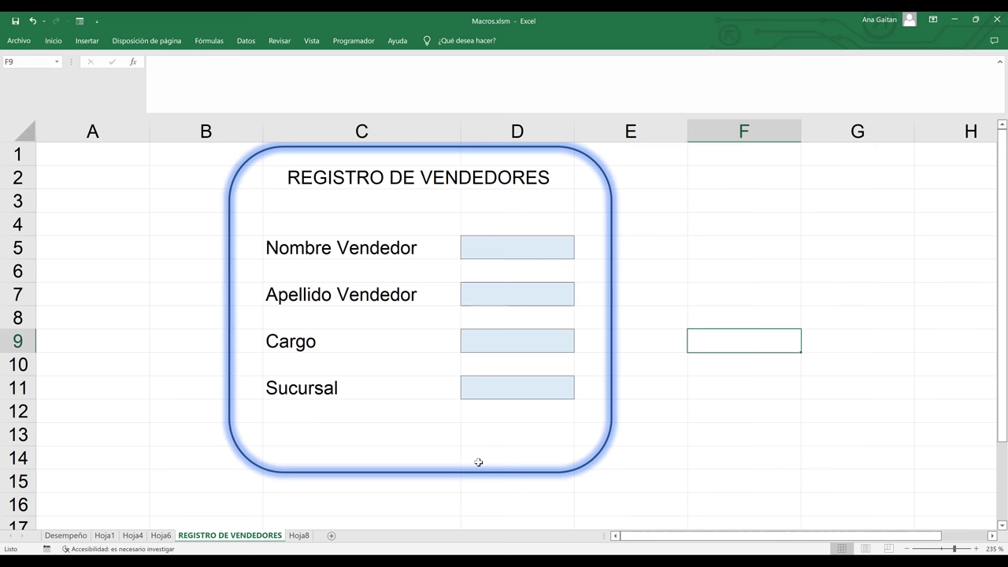
{"action": "left_click", "coordinate": [680, 256]}
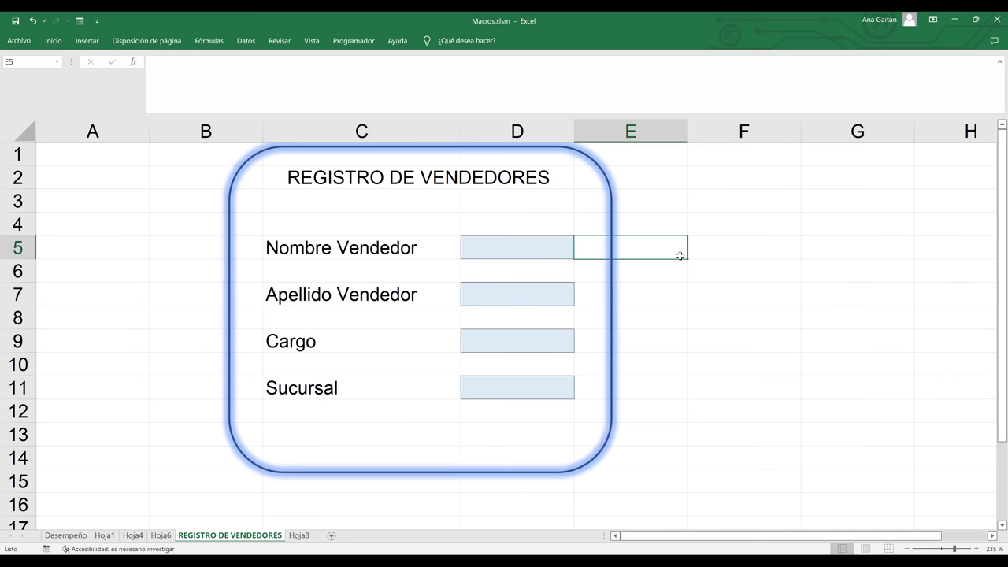
{"action": "left_click", "coordinate": [740, 327]}
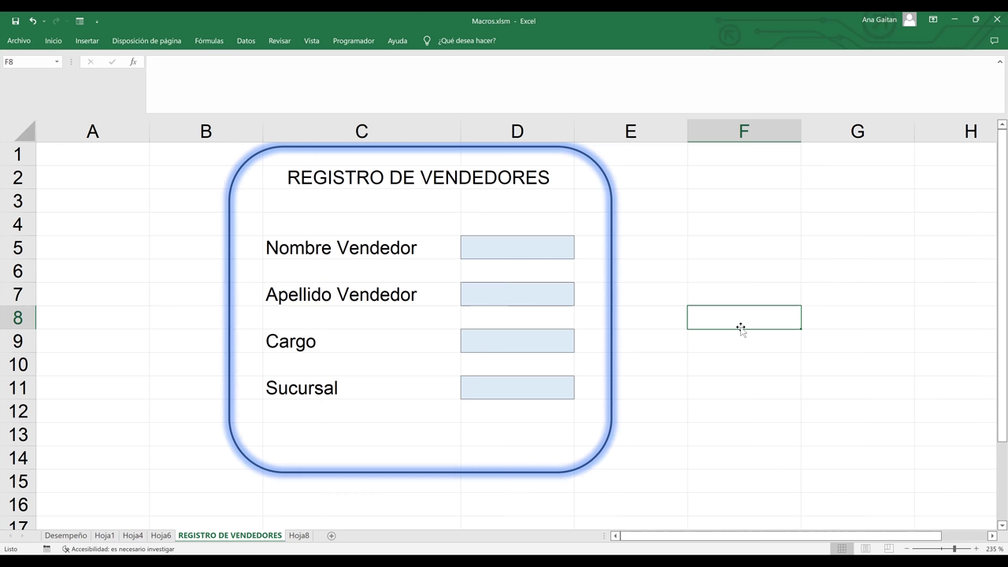
{"action": "left_click", "coordinate": [718, 444]}
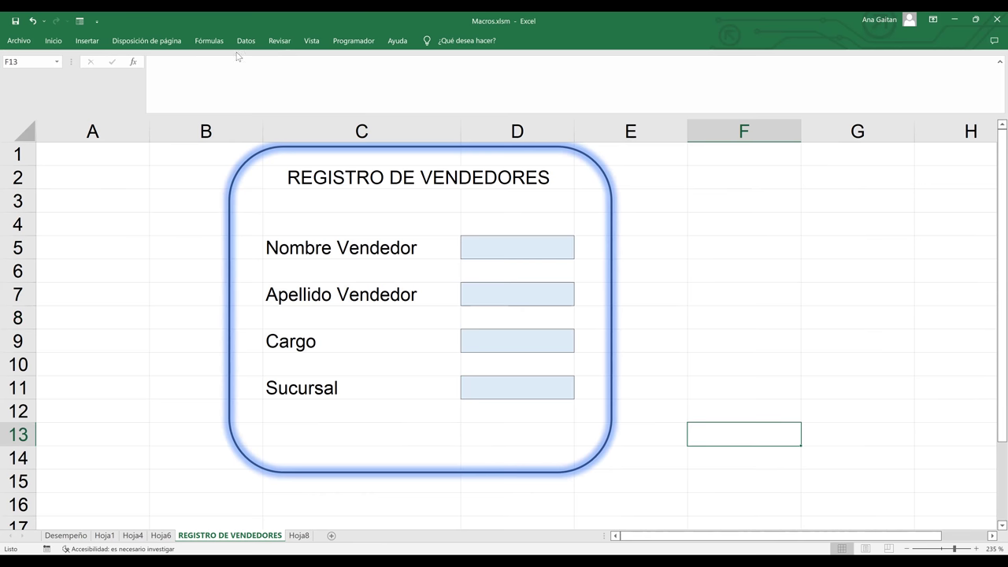
Step: Draw a rounded rectangle below Sucursal and place a duplicate beside it under column D
{"action": "left_click", "coordinate": [85, 41]}
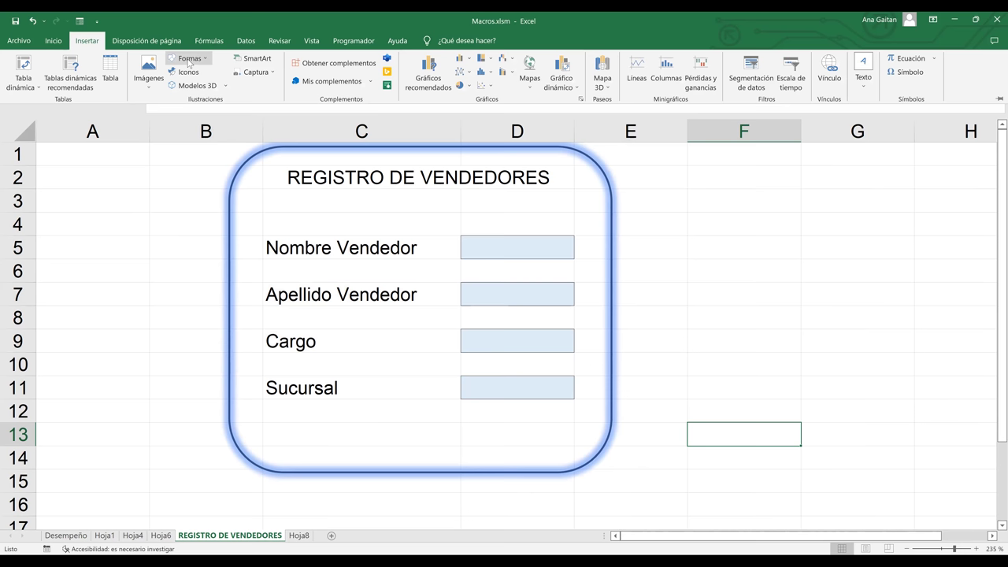
{"action": "left_click", "coordinate": [189, 59]}
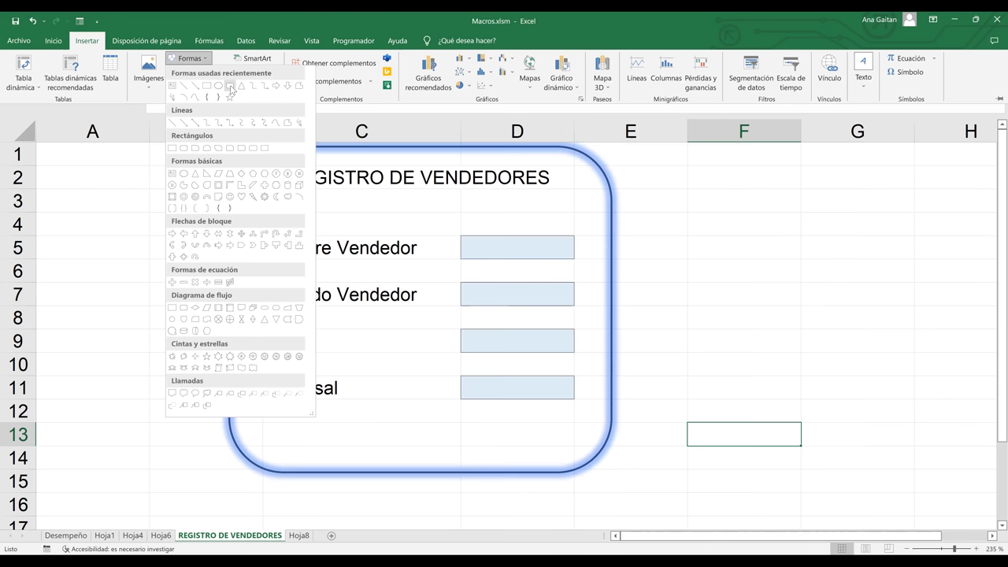
{"action": "left_click", "coordinate": [230, 87]}
{"action": "left_click_drag", "start_coordinate": [286, 404], "coordinate": [375, 446]}
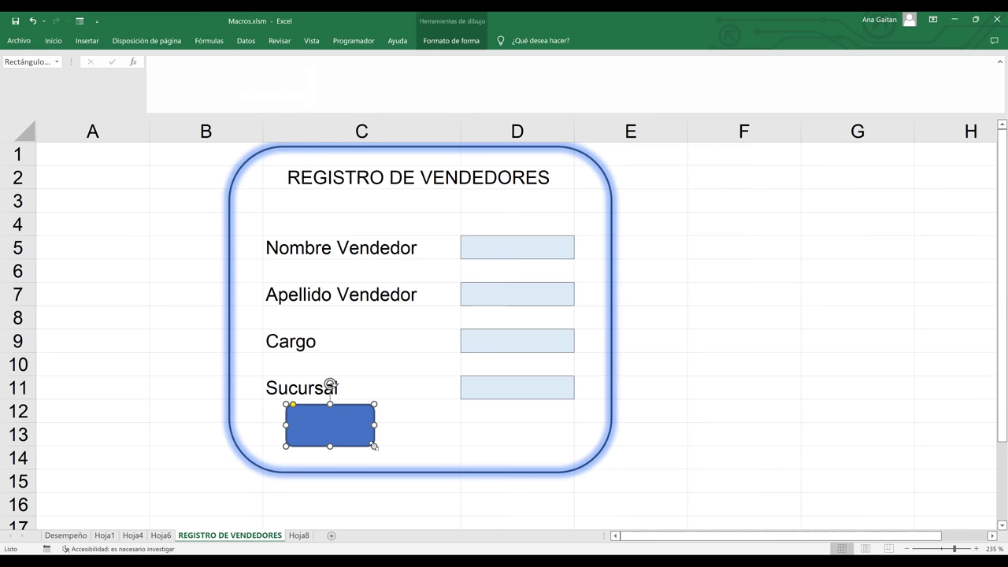
{"action": "key", "text": "ctrl+d"}
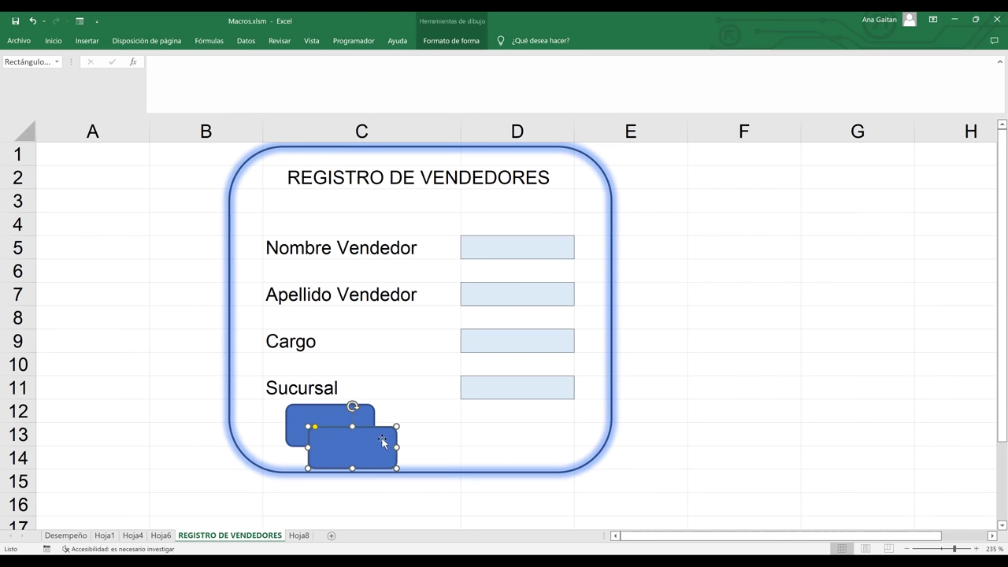
{"action": "left_click_drag", "start_coordinate": [383, 431], "coordinate": [548, 407]}
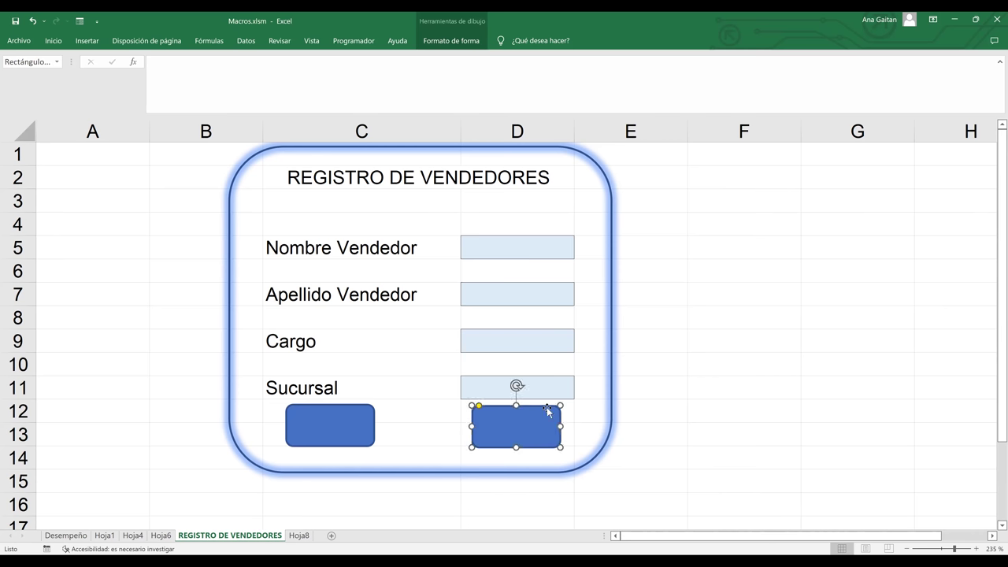
Step: Label the left rectangle LIMPIAR and widen it so the text fits
{"action": "left_click", "coordinate": [344, 422]}
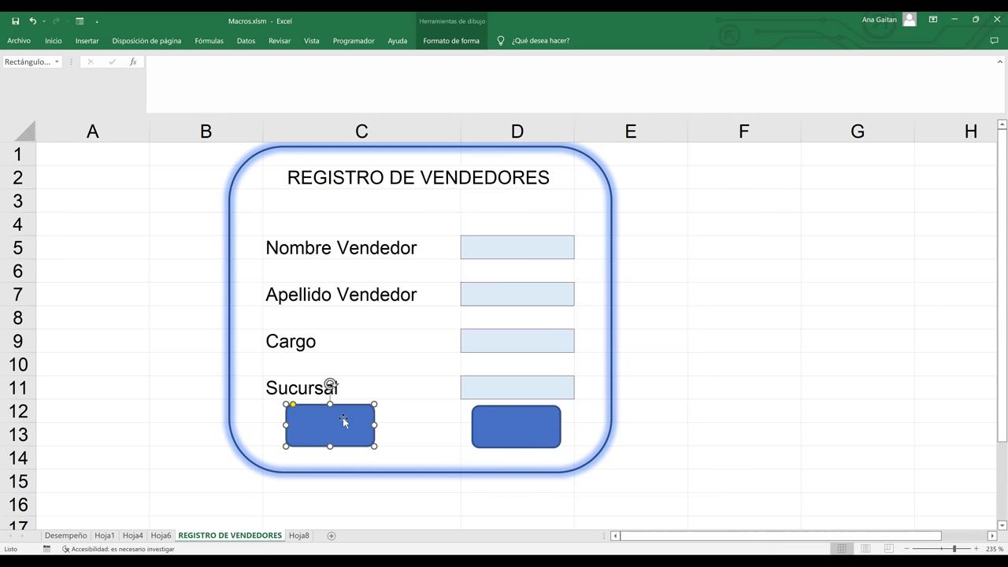
{"action": "right_click", "coordinate": [344, 422]}
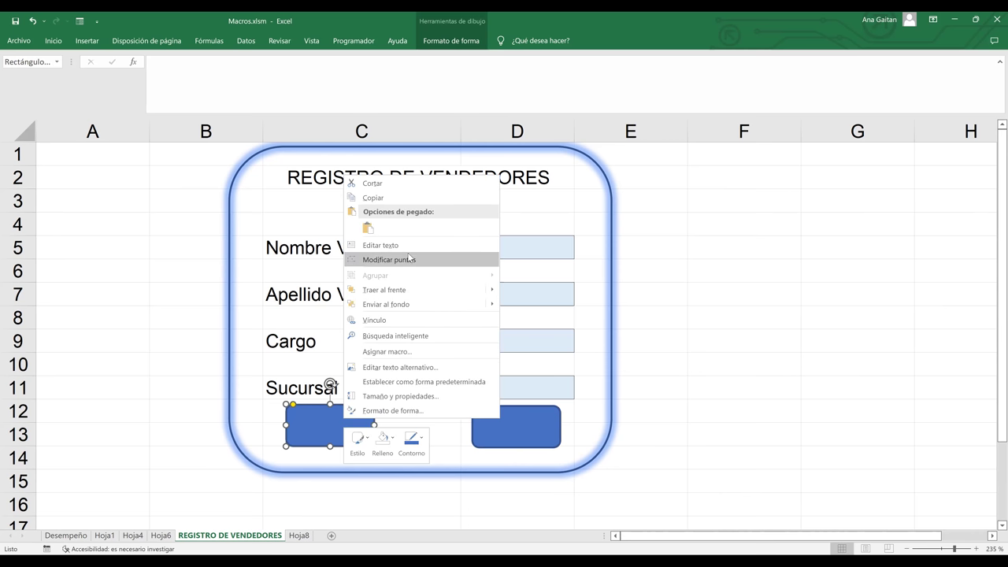
{"action": "left_click", "coordinate": [408, 249]}
{"action": "type", "text": "LI"}
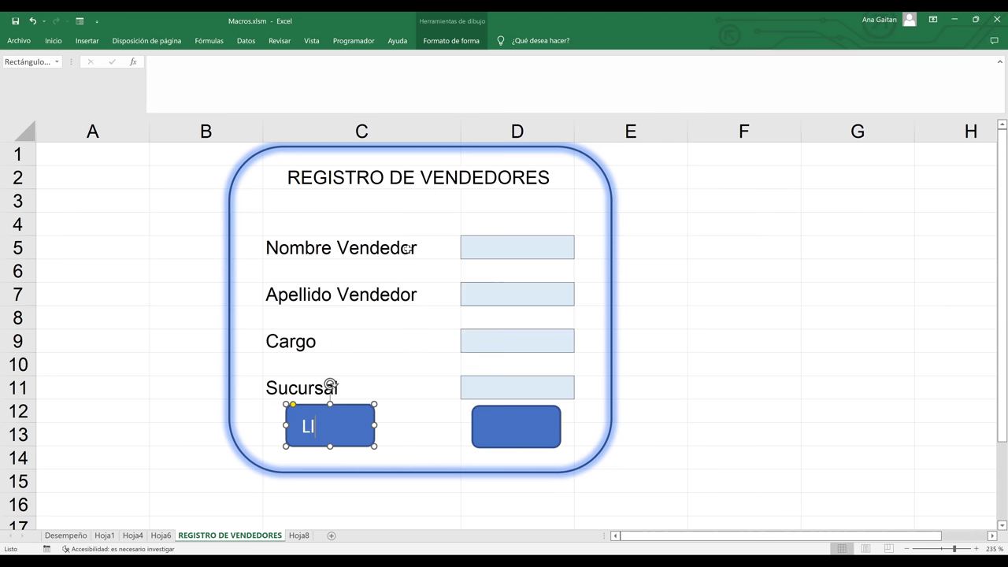
{"action": "type", "text": "MPIAR"}
{"action": "left_click_drag", "start_coordinate": [375, 426], "coordinate": [400, 426]}
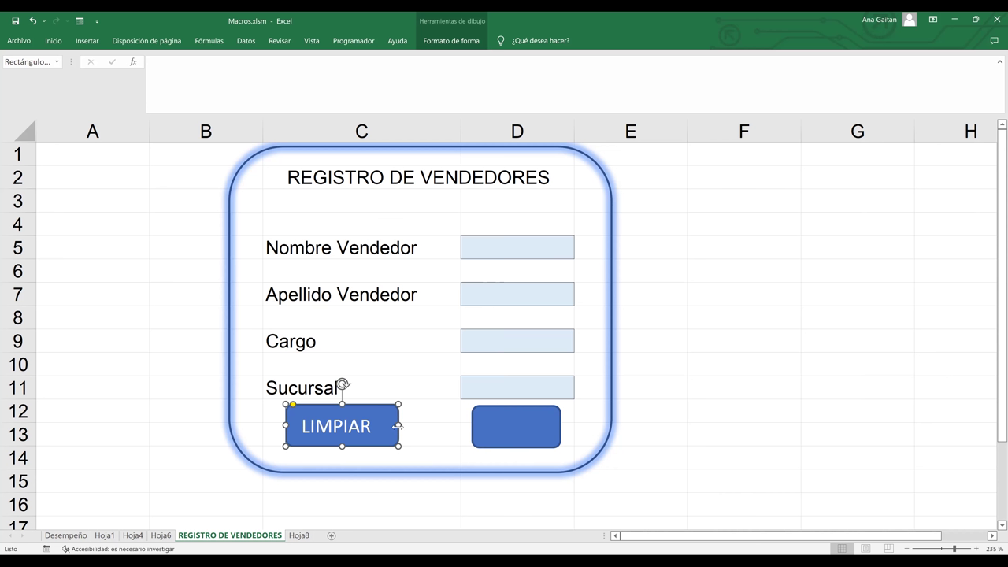
Step: Label the right rectangle GUARDAR and resize it to fit the label
{"action": "left_click", "coordinate": [476, 434]}
{"action": "type", "text": "GUARDA"}
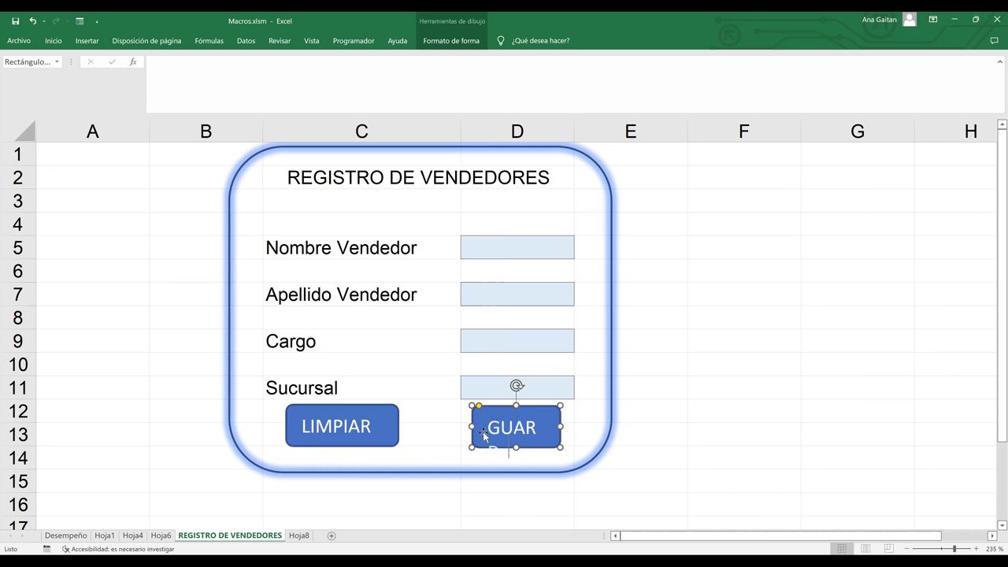
{"action": "left_click_drag", "start_coordinate": [560, 426], "coordinate": [544, 407]}
{"action": "left_click", "coordinate": [755, 404]}
{"action": "left_click", "coordinate": [564, 408]}
{"action": "left_click", "coordinate": [368, 408]}
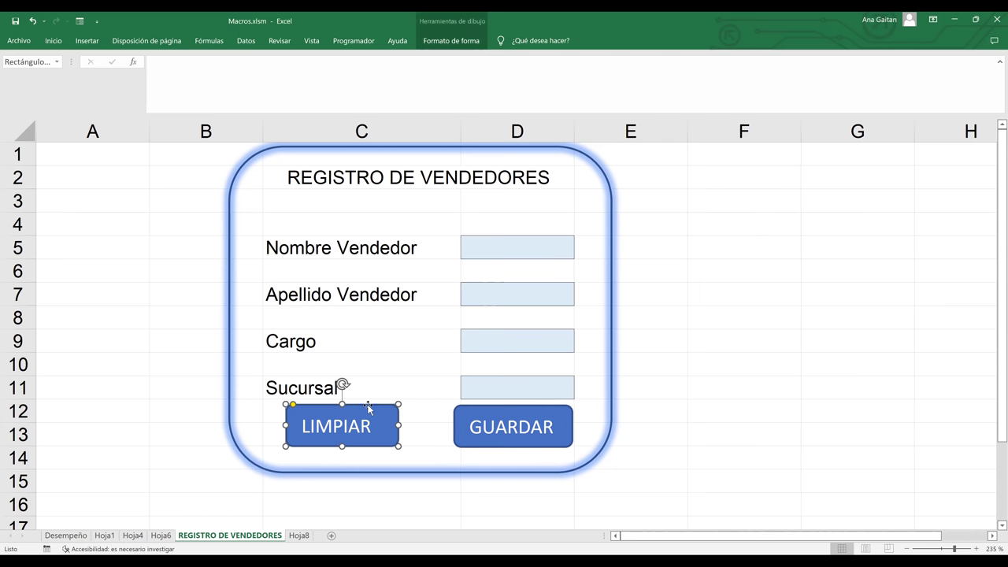
Step: From cell F12, record a macro named REGISTRODEVENDEDORES in This Workbook, replacing Macro4
{"action": "left_click", "coordinate": [819, 313]}
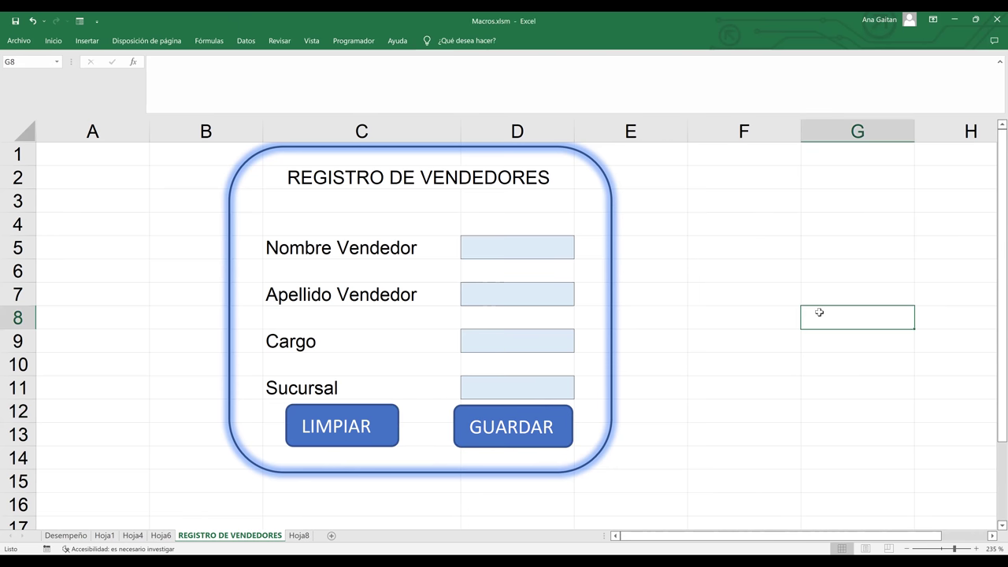
{"action": "left_click", "coordinate": [746, 402]}
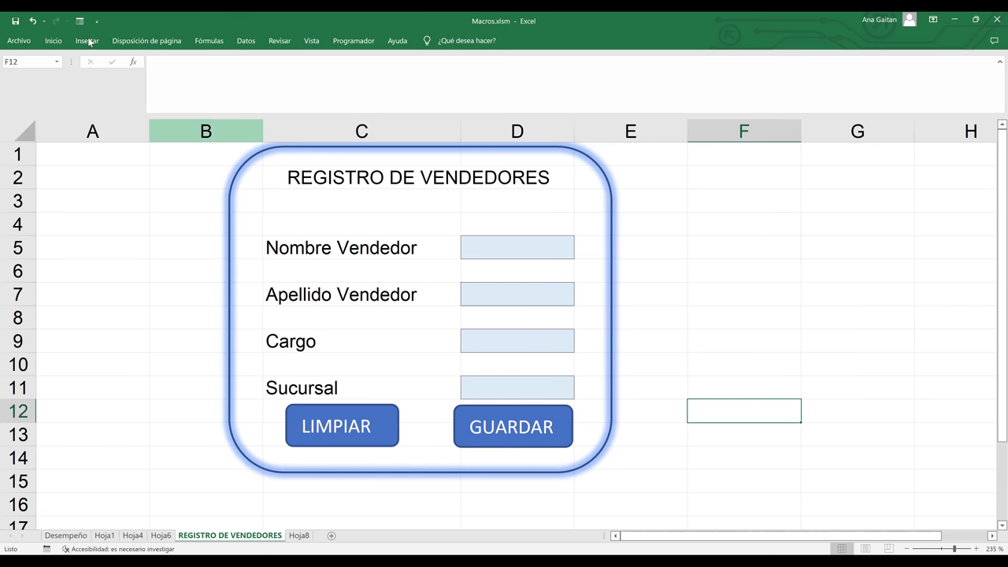
{"action": "left_click", "coordinate": [348, 43]}
{"action": "left_click", "coordinate": [98, 60]}
{"action": "key", "text": "BackSpace"}
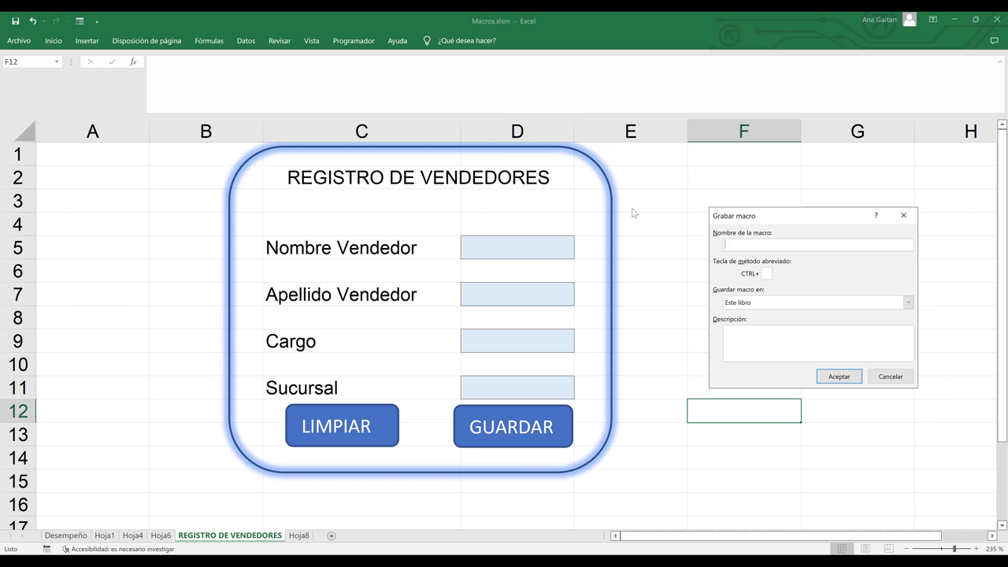
{"action": "type", "text": "REGISTRODEVENDEDORES"}
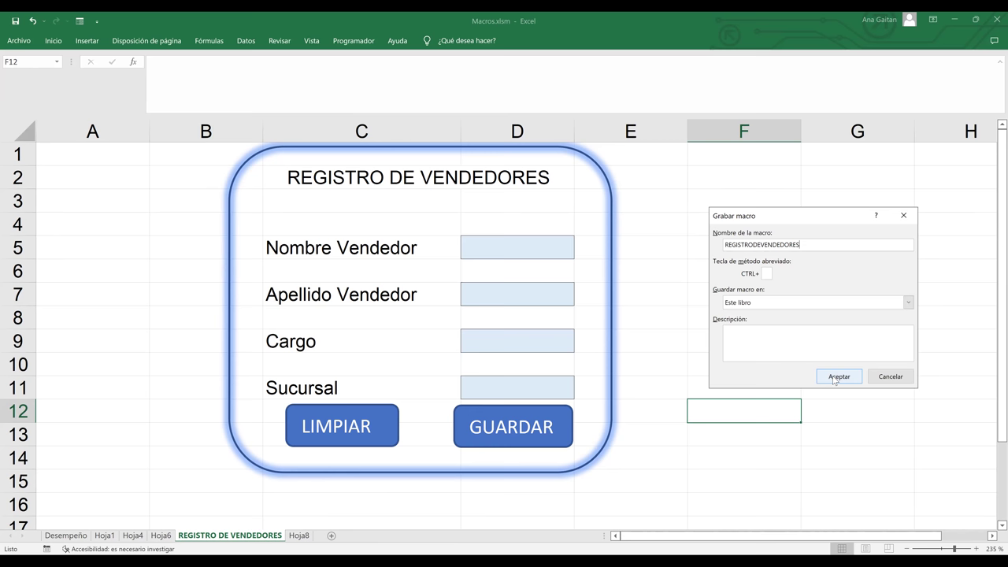
{"action": "left_click", "coordinate": [833, 377]}
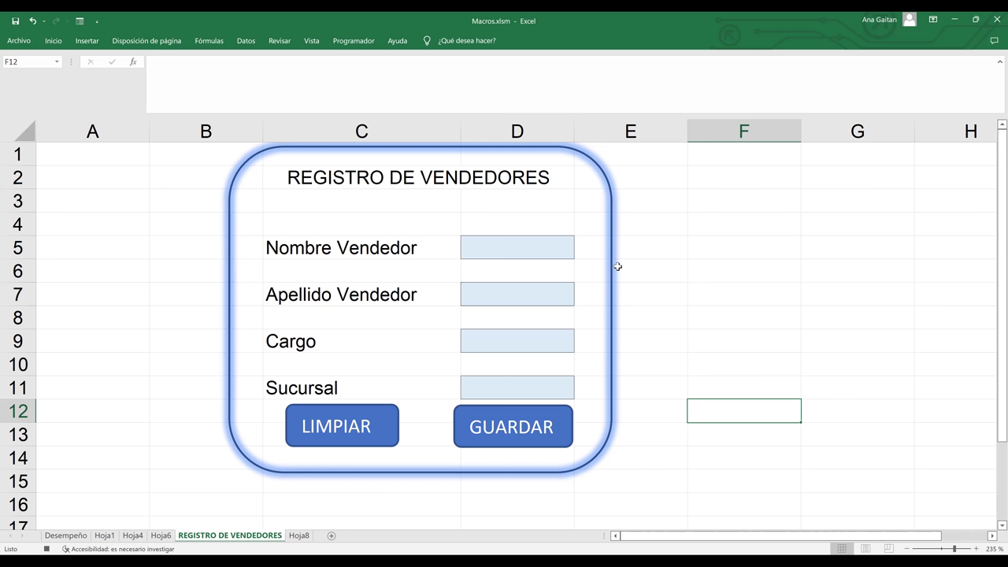
Step: Copy the form's four input cells D5, D7, D9 and D11
{"action": "left_click", "coordinate": [512, 248]}
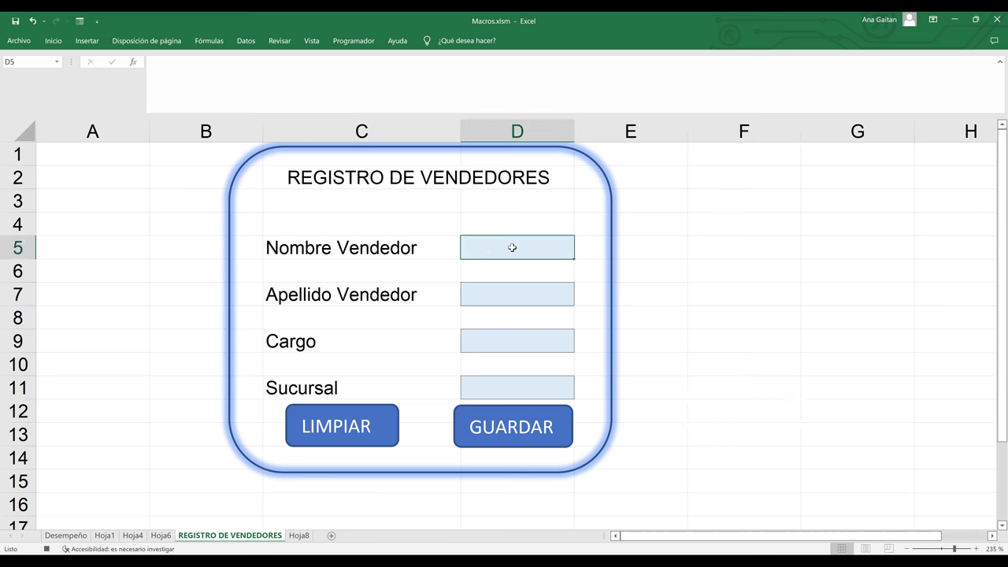
{"action": "left_click", "coordinate": [512, 294]}
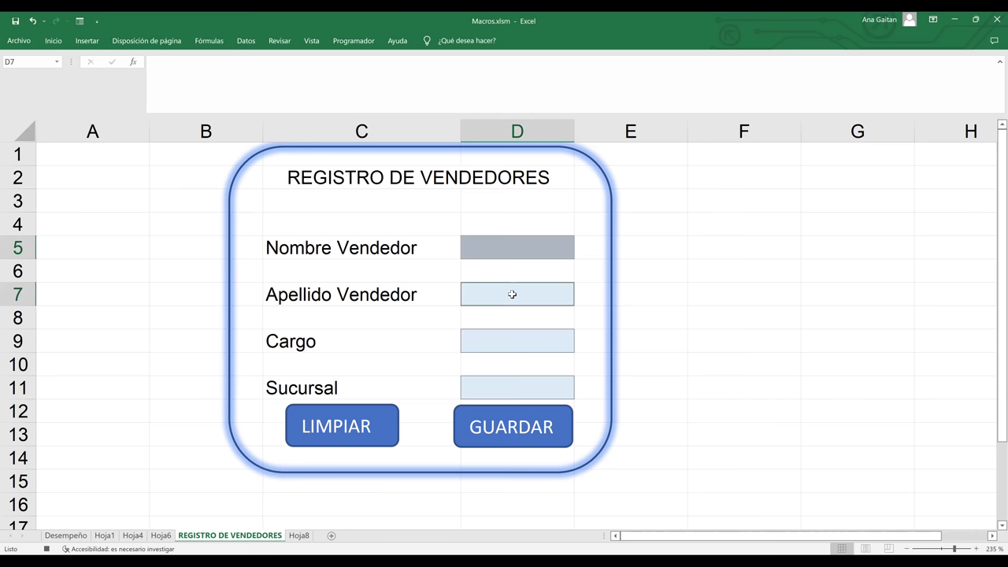
{"action": "left_click", "coordinate": [502, 341]}
{"action": "left_click", "coordinate": [500, 386]}
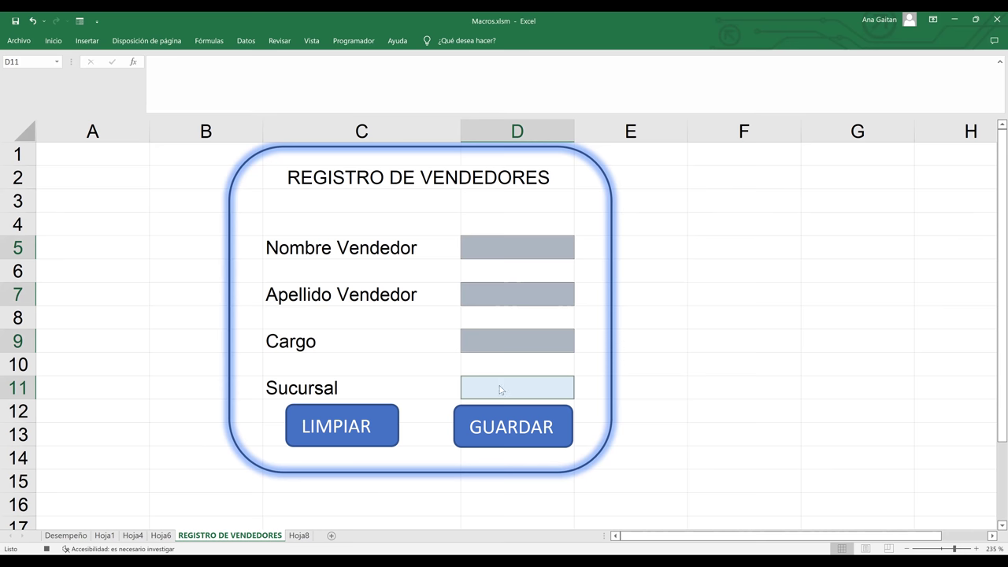
{"action": "right_click", "coordinate": [501, 390]}
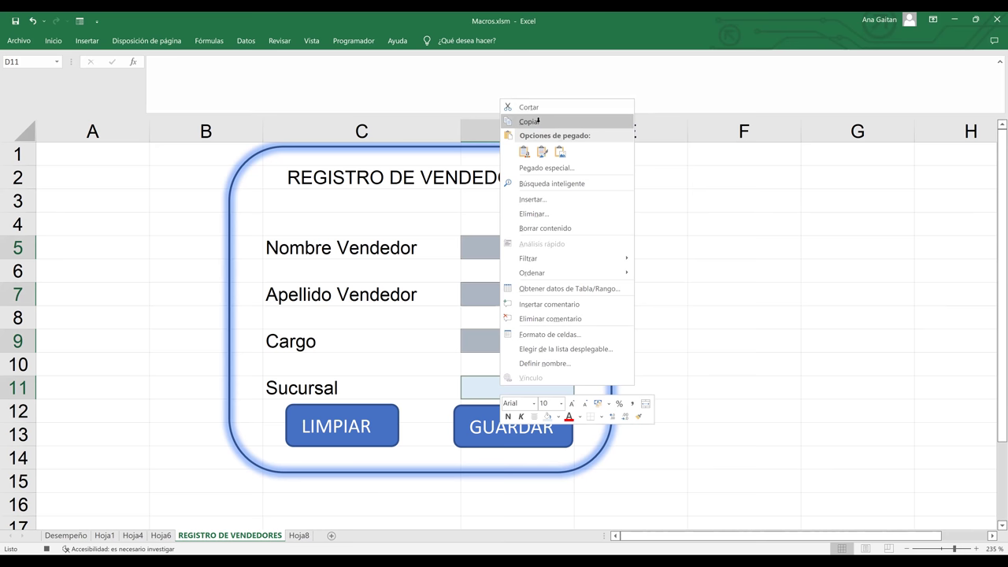
{"action": "left_click", "coordinate": [538, 120]}
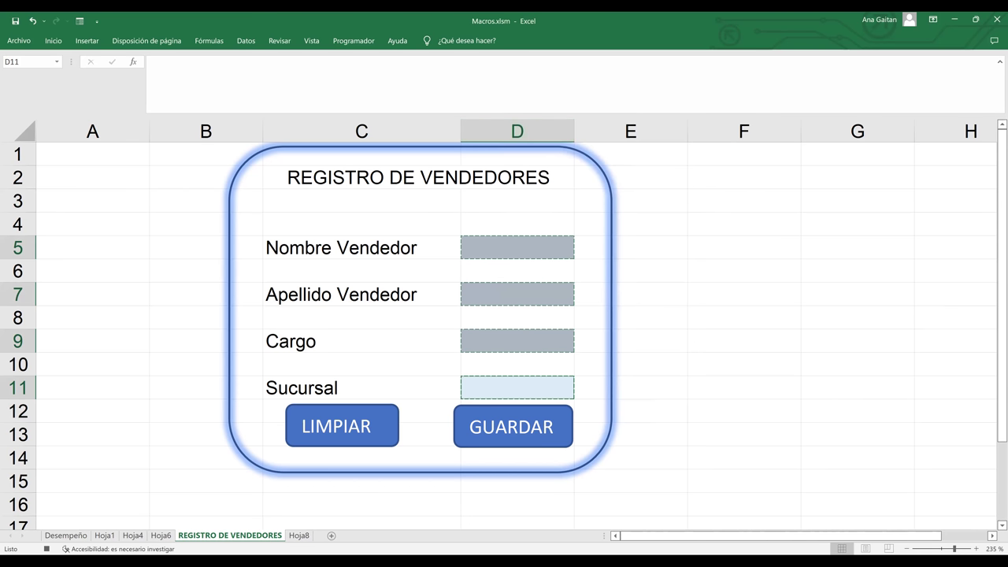
Step: On Hoja8, paste the copied entries into B4 as Valores with Transponer
{"action": "left_click", "coordinate": [300, 536]}
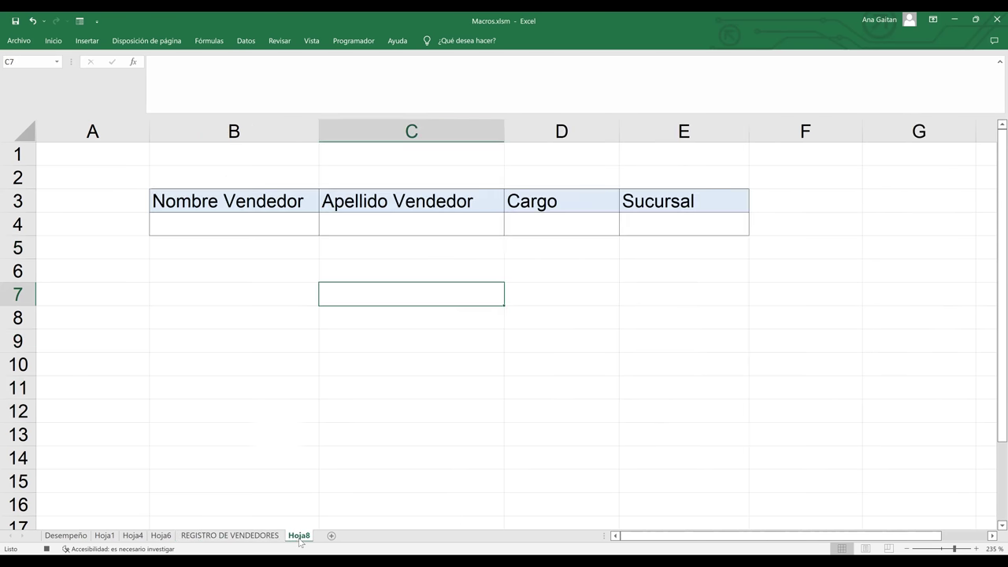
{"action": "left_click", "coordinate": [224, 224]}
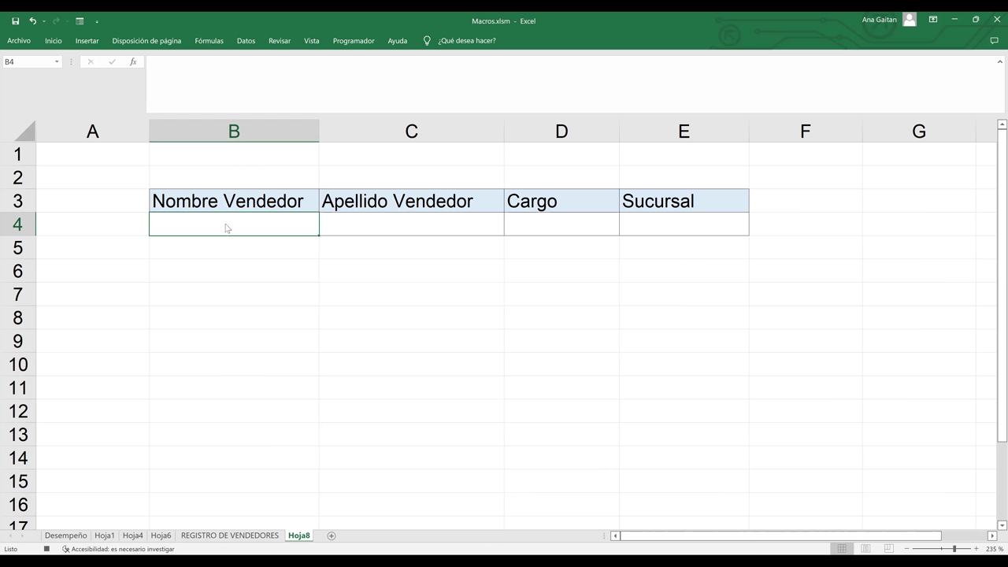
{"action": "right_click", "coordinate": [226, 228]}
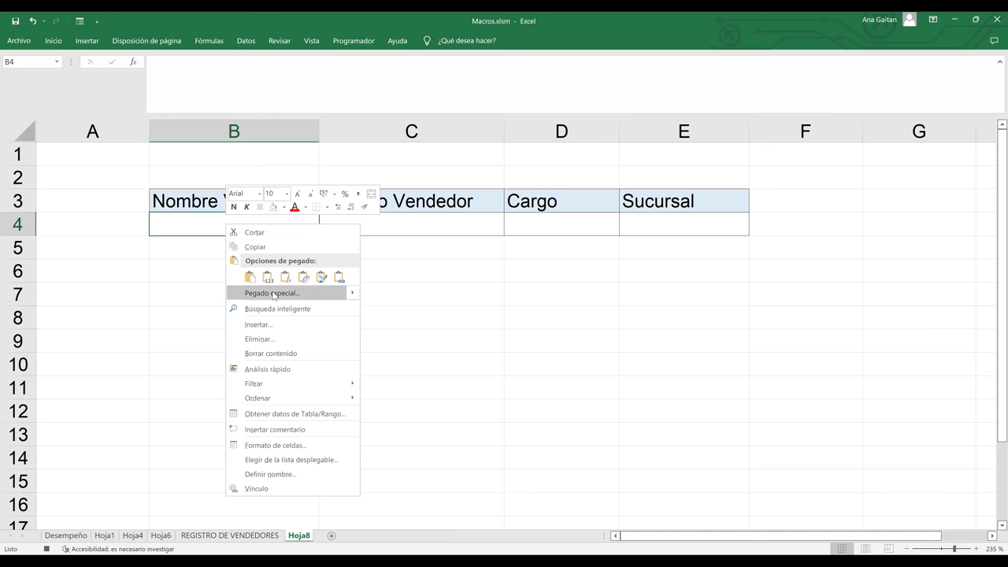
{"action": "left_click", "coordinate": [274, 294]}
{"action": "left_click", "coordinate": [168, 267]}
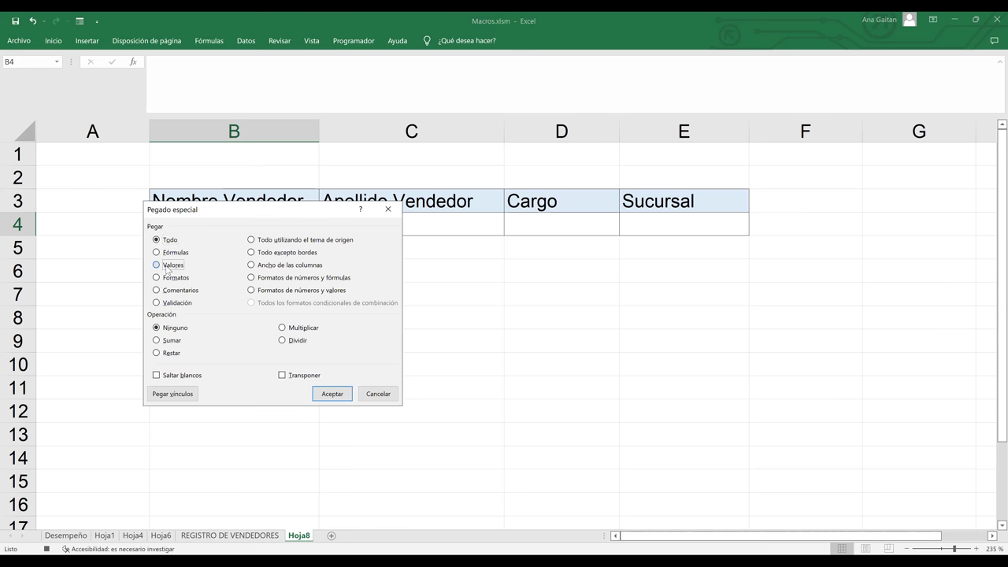
{"action": "left_click", "coordinate": [283, 376]}
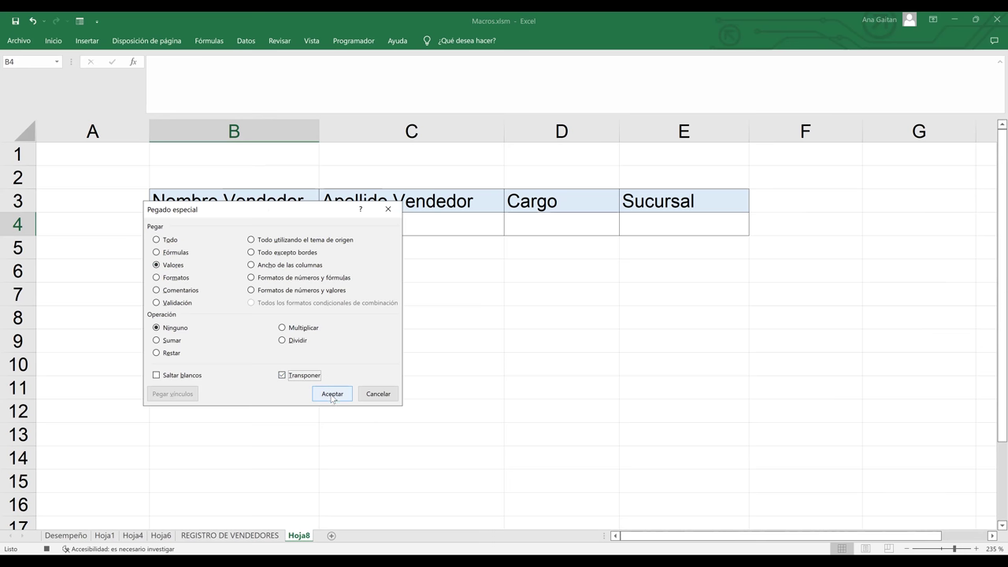
{"action": "left_click", "coordinate": [331, 394]}
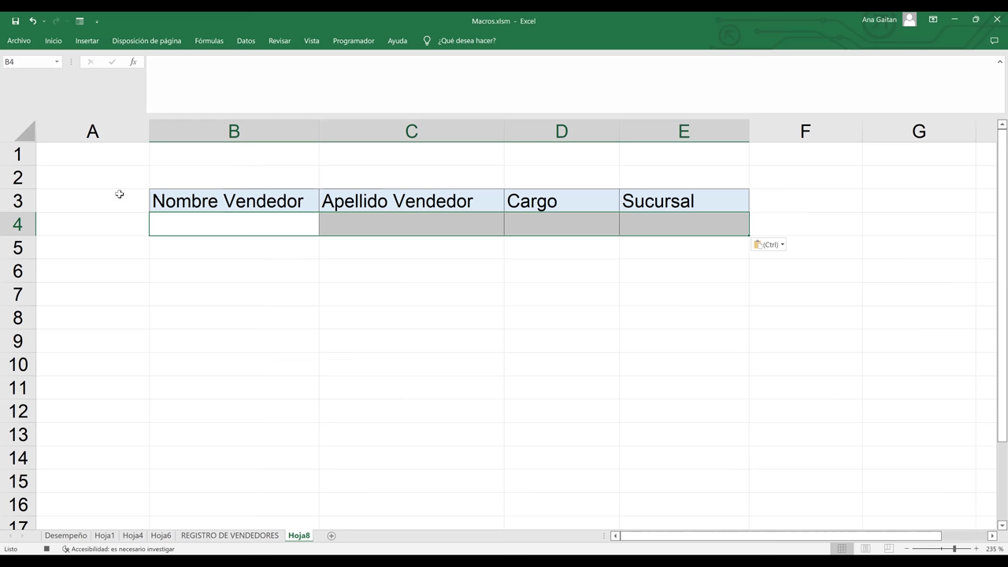
Step: Insert a new row at row 4 on Hoja8
{"action": "left_click", "coordinate": [18, 225]}
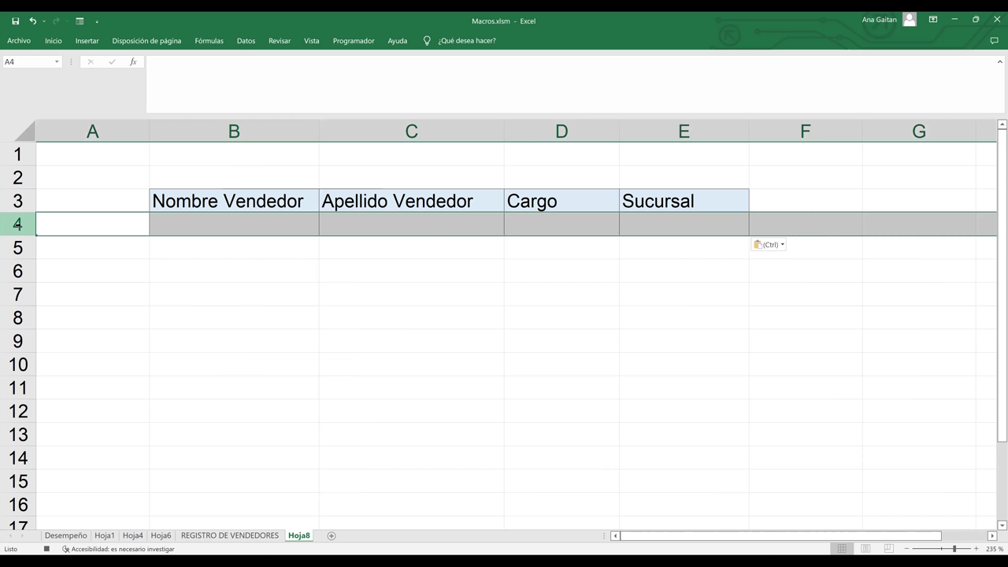
{"action": "left_click", "coordinate": [126, 254]}
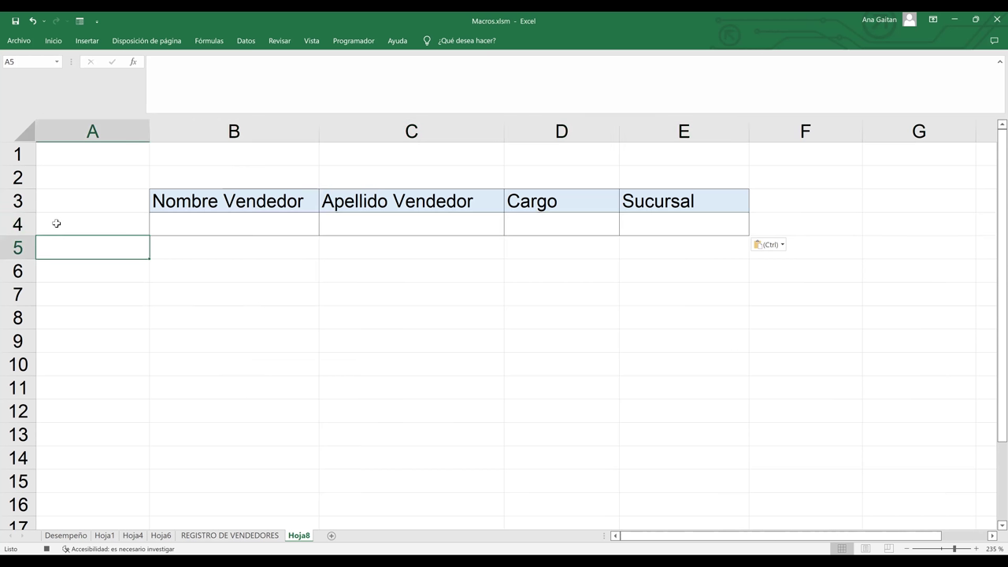
{"action": "left_click", "coordinate": [23, 224]}
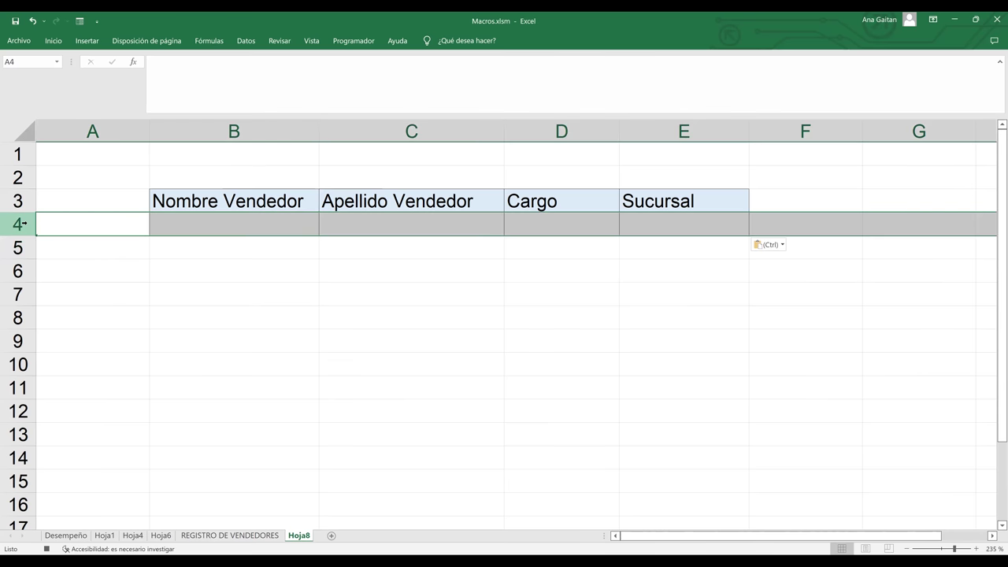
{"action": "right_click", "coordinate": [31, 226]}
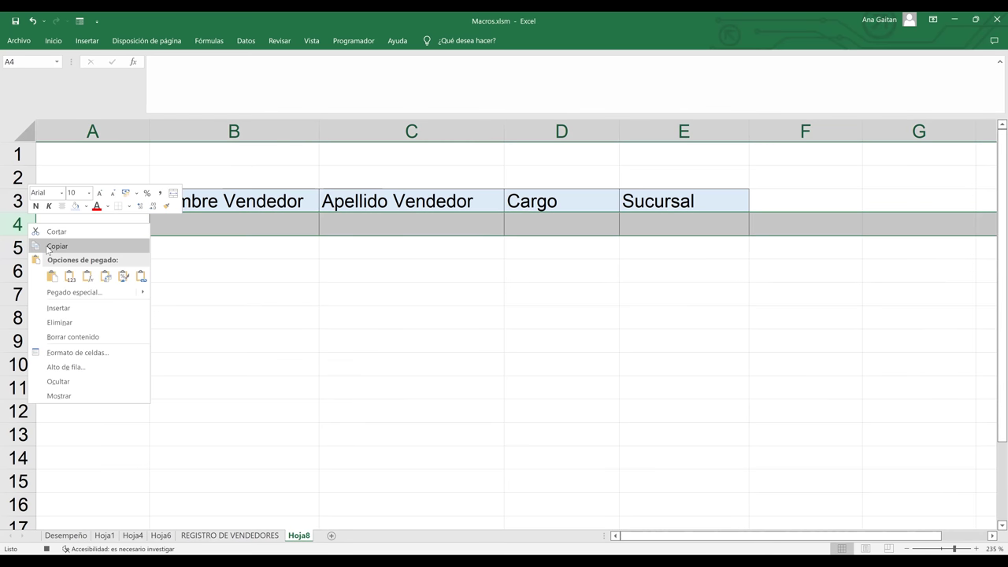
{"action": "left_click", "coordinate": [67, 310]}
{"action": "left_click", "coordinate": [238, 263]}
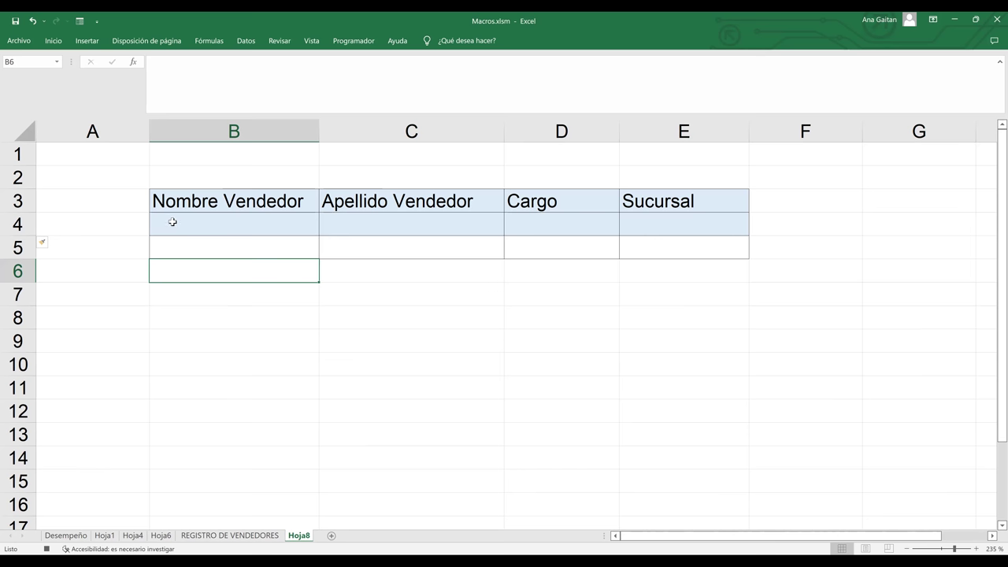
Step: Set B4:E4 to Sin relleno, removing the light-blue fill
{"action": "left_click", "coordinate": [172, 222]}
{"action": "key", "text": "shift+Right"}
{"action": "key", "text": "shift+Right"}
{"action": "key", "text": "shift+Right"}
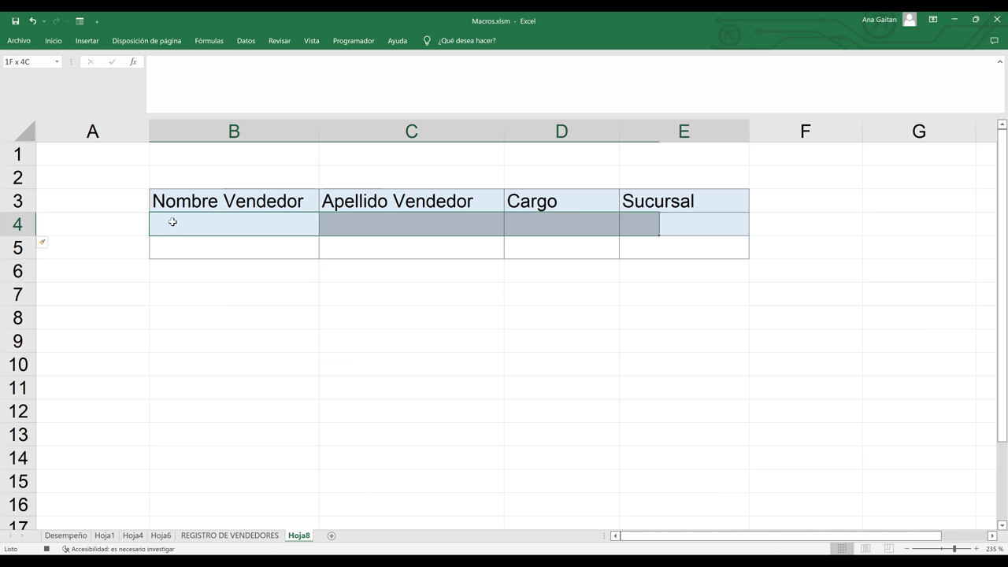
{"action": "left_click", "coordinate": [55, 41]}
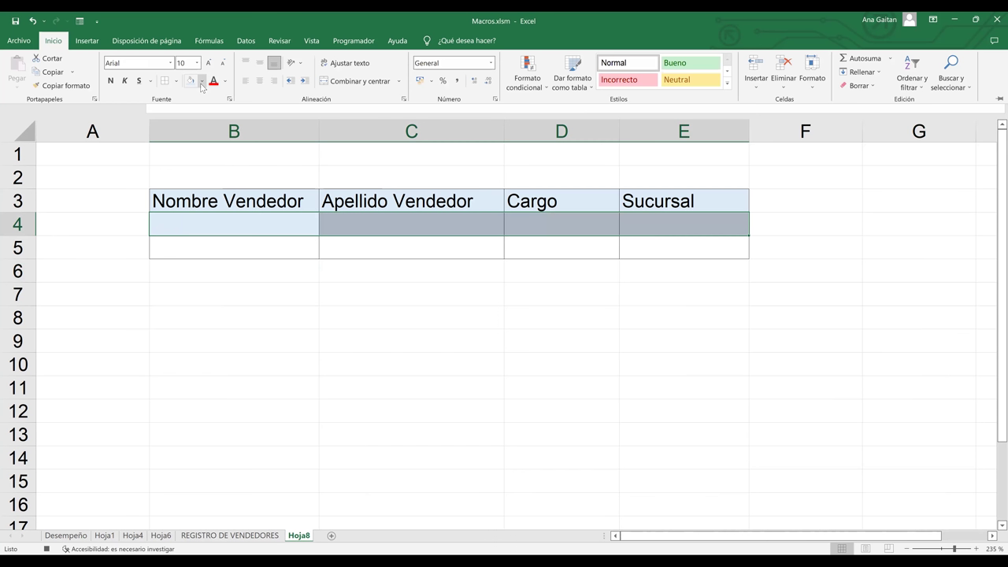
{"action": "left_click", "coordinate": [202, 83]}
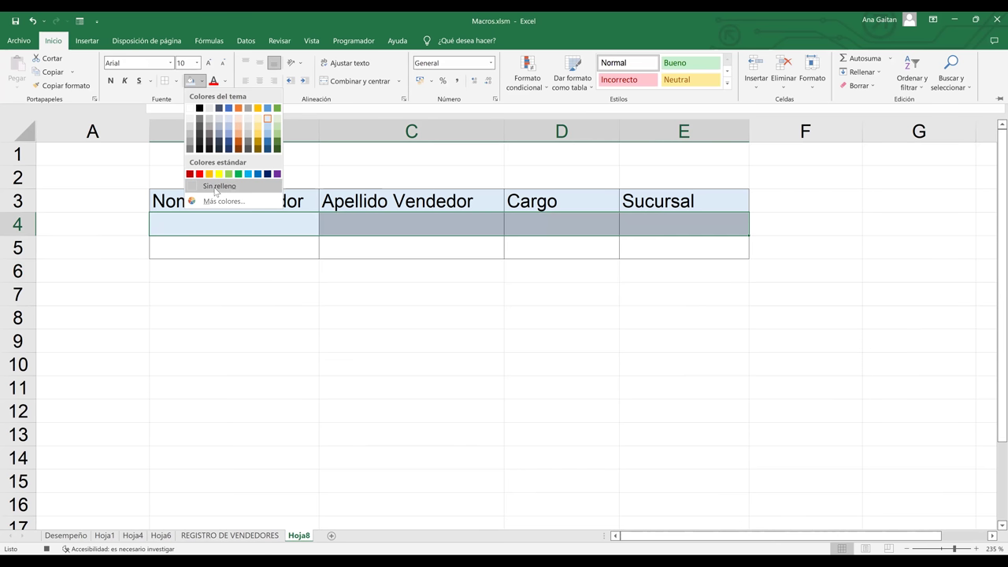
{"action": "left_click", "coordinate": [217, 186]}
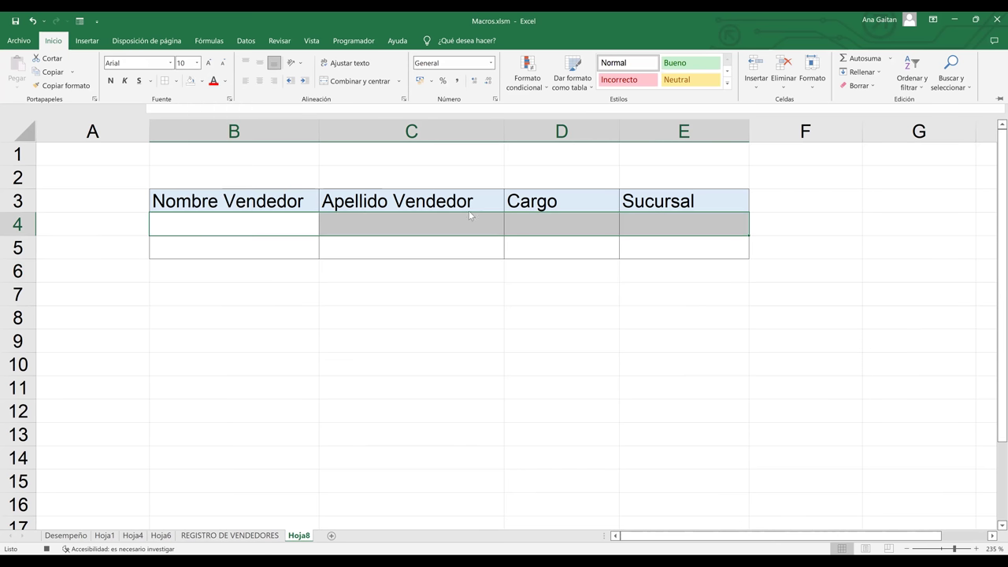
{"action": "key", "text": "ctrl+F1"}
{"action": "left_click", "coordinate": [567, 333]}
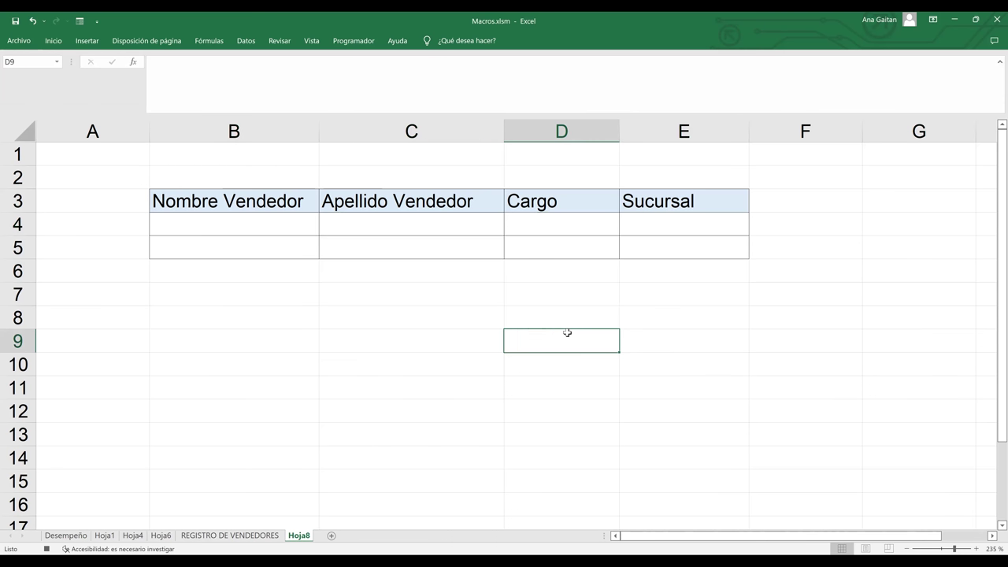
Step: Return to the REGISTRO DE VENDEDORES sheet, stop recording, and select the GUARDAR shape
{"action": "left_click", "coordinate": [233, 535]}
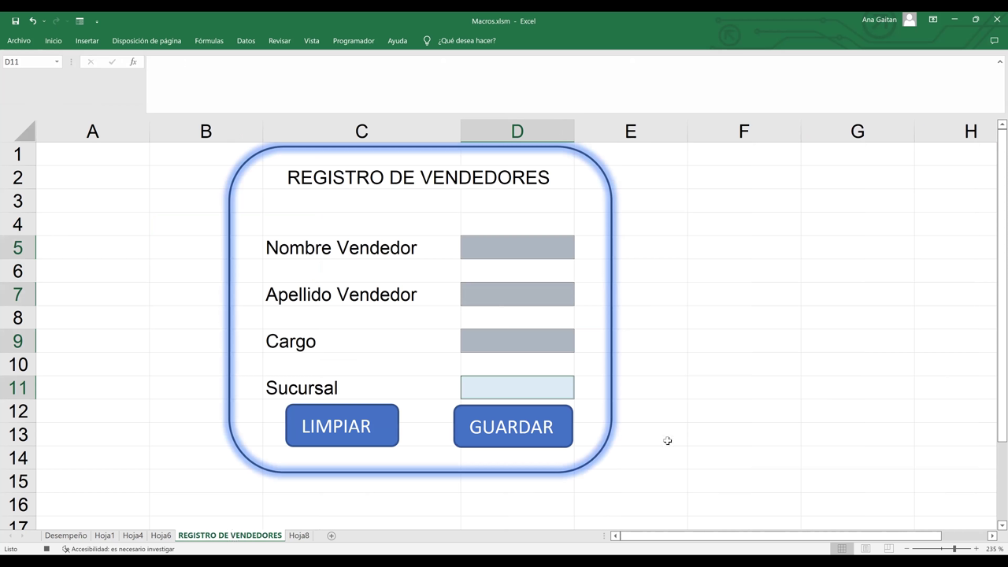
{"action": "left_click", "coordinate": [686, 513]}
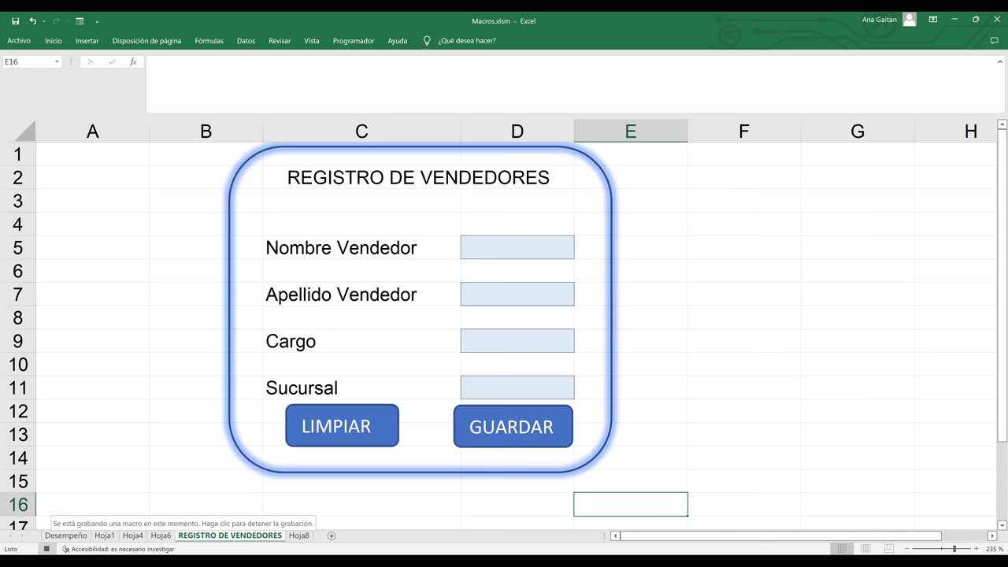
{"action": "left_click", "coordinate": [46, 549]}
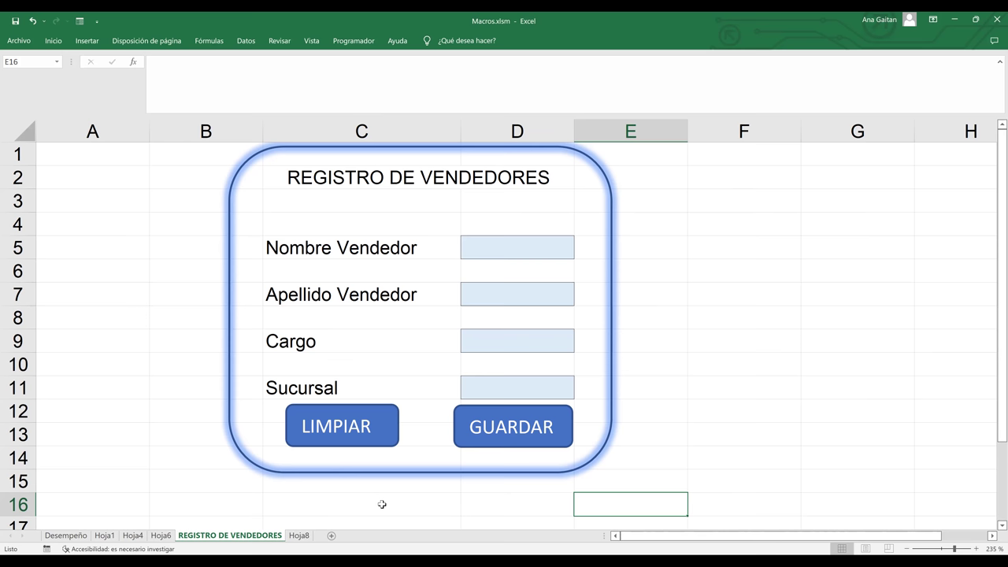
{"action": "left_click", "coordinate": [548, 433]}
{"action": "left_click", "coordinate": [588, 417]}
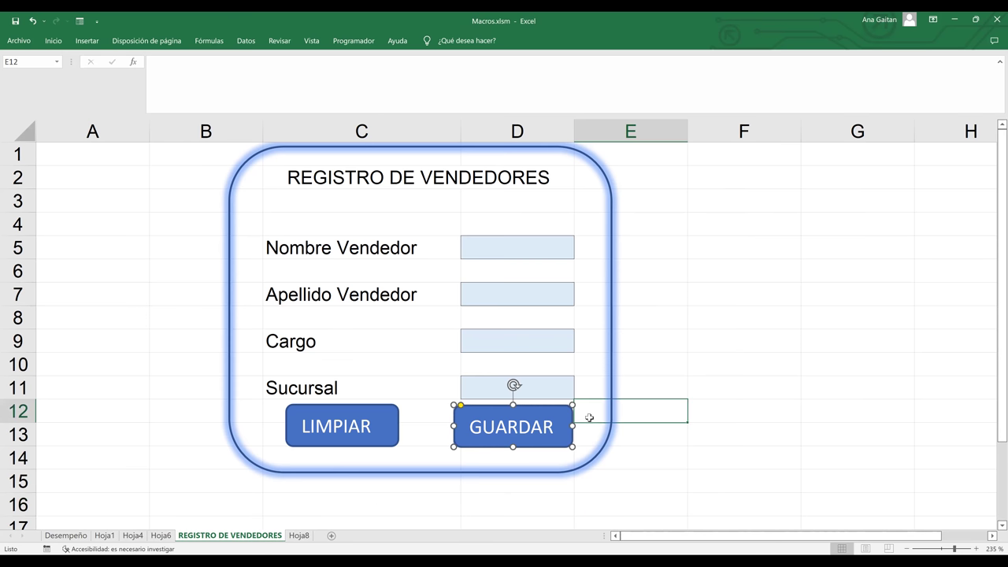
{"action": "left_click", "coordinate": [569, 426]}
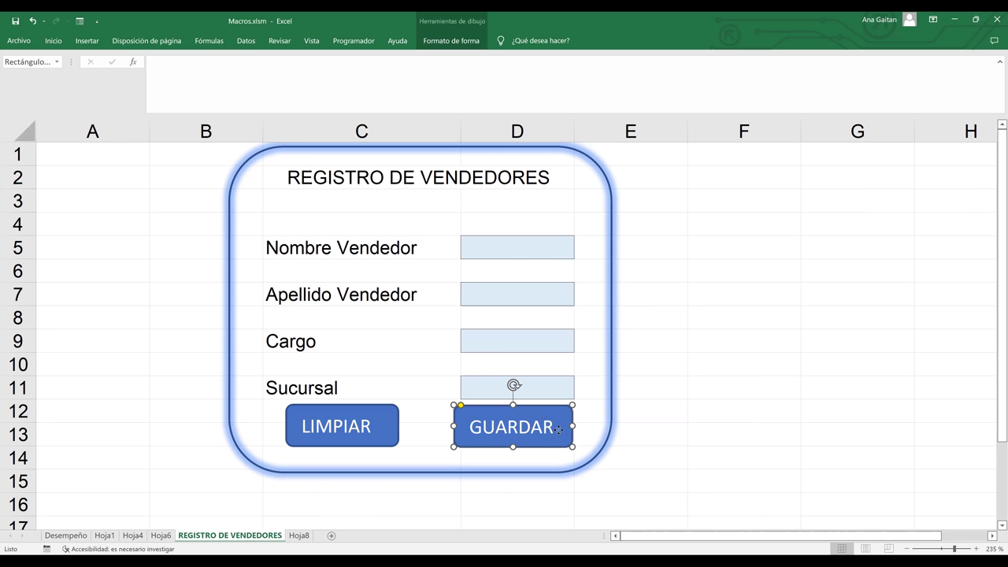
Step: Assign the REGISTRODEVENDEDORES macro to the GUARDAR shape via Asignar macro
{"action": "right_click", "coordinate": [561, 433]}
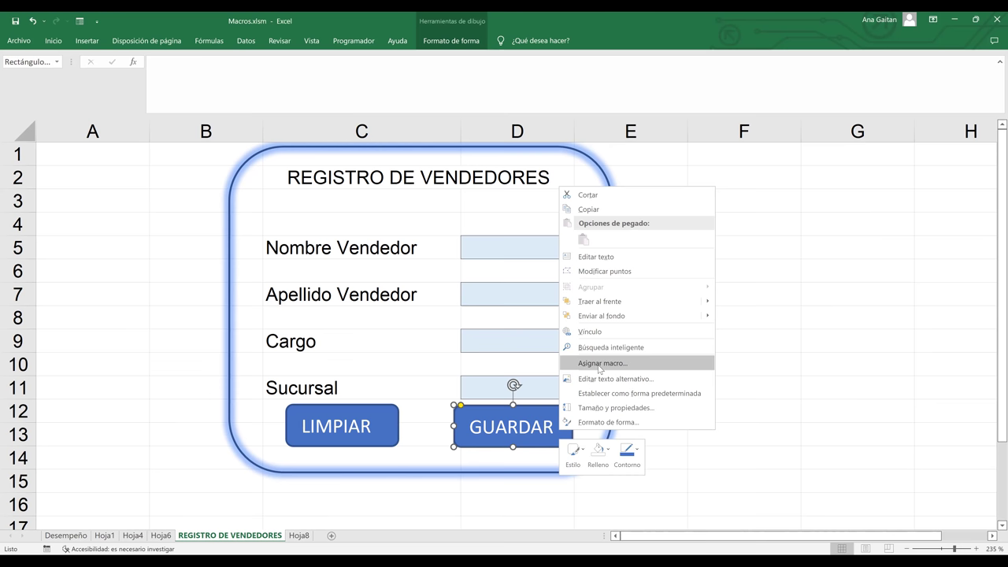
{"action": "left_click", "coordinate": [601, 364]}
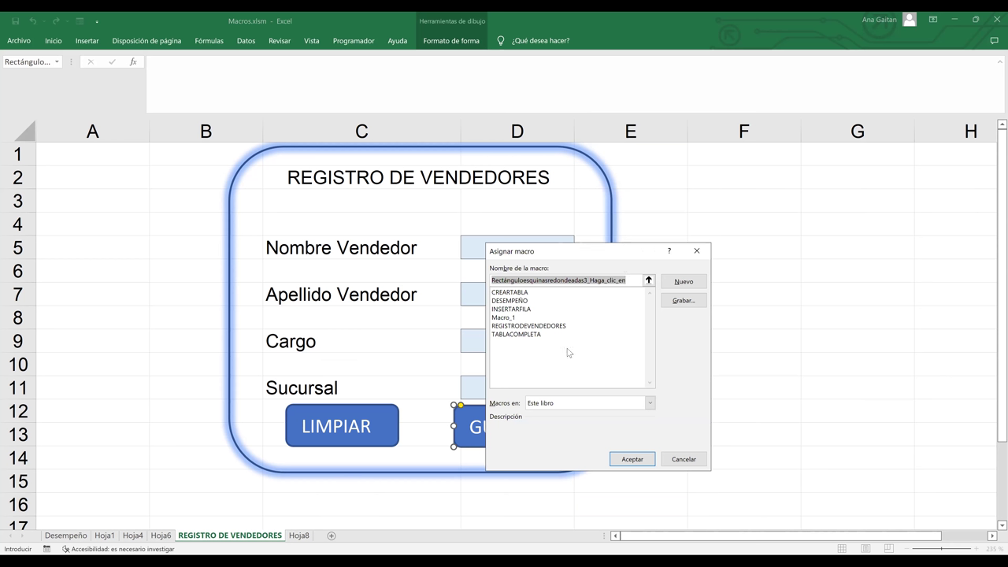
{"action": "left_click", "coordinate": [554, 326]}
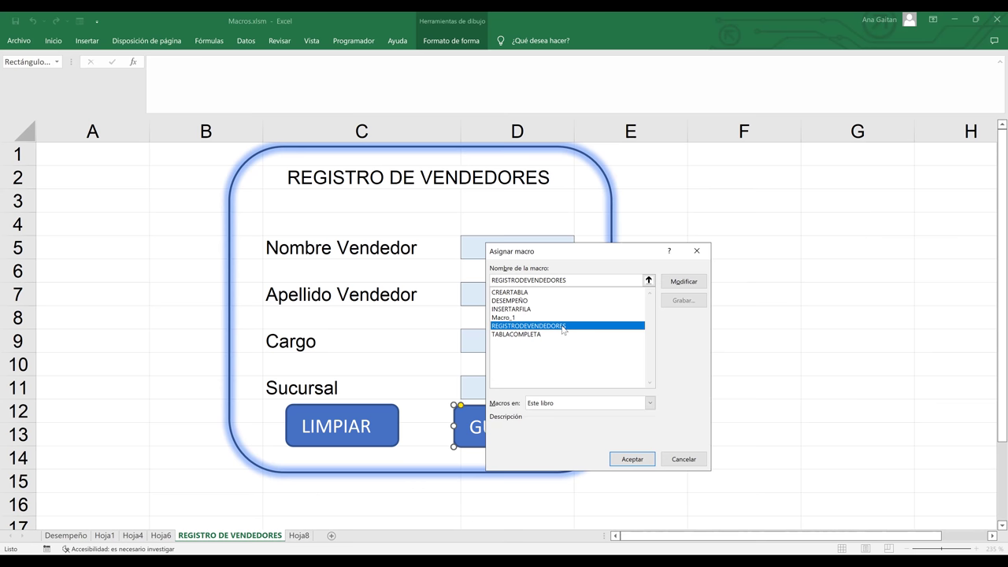
{"action": "left_click", "coordinate": [635, 459]}
{"action": "left_click", "coordinate": [696, 404]}
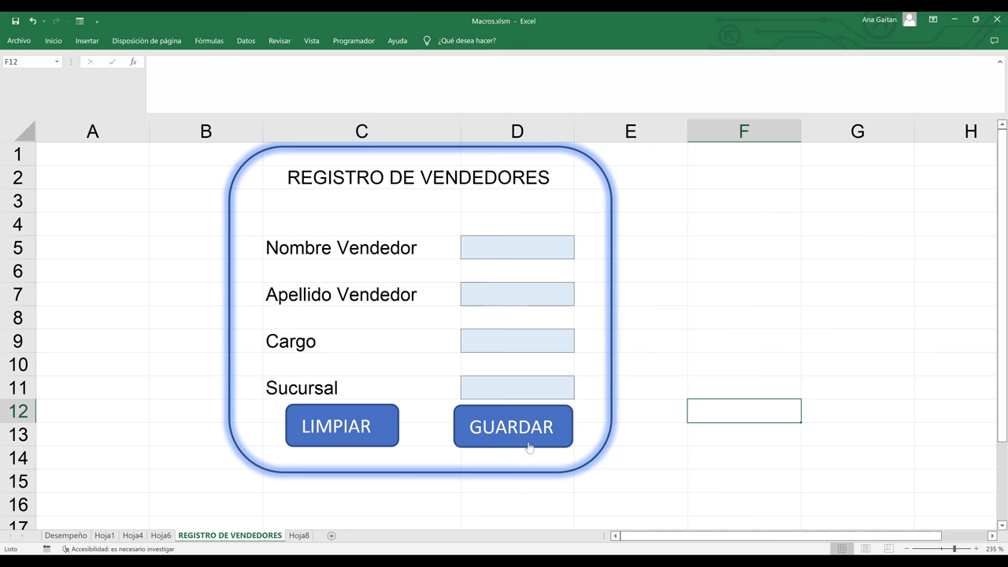
Step: Check the workbook's macro list on the Developer tab and close it without running anything
{"action": "left_click", "coordinate": [774, 254]}
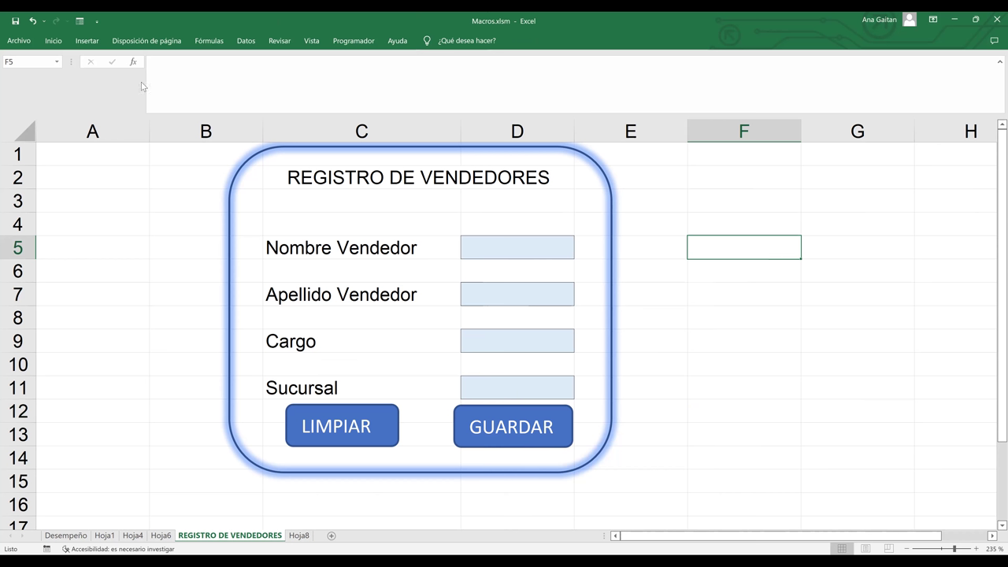
{"action": "left_click", "coordinate": [367, 45]}
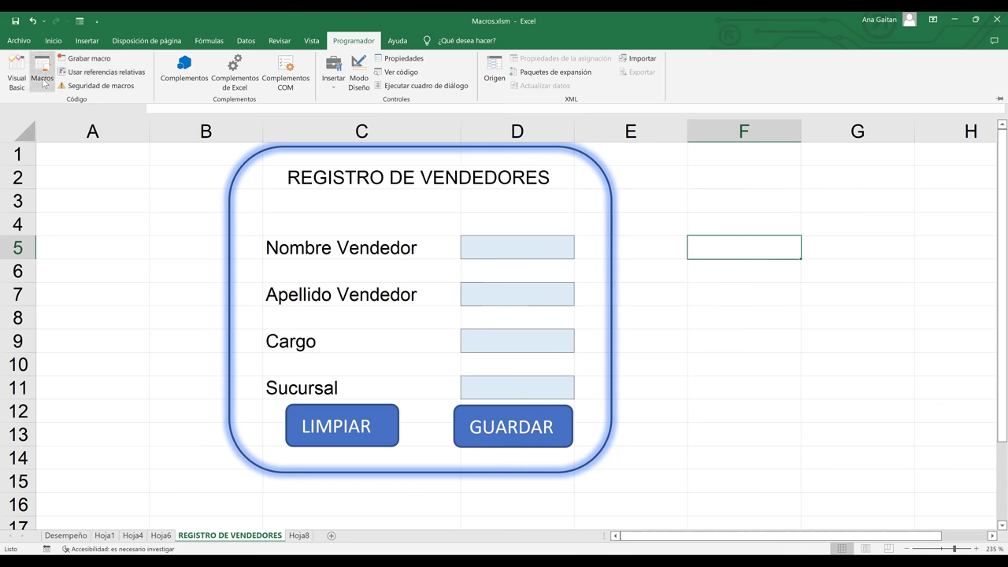
{"action": "left_click", "coordinate": [43, 82]}
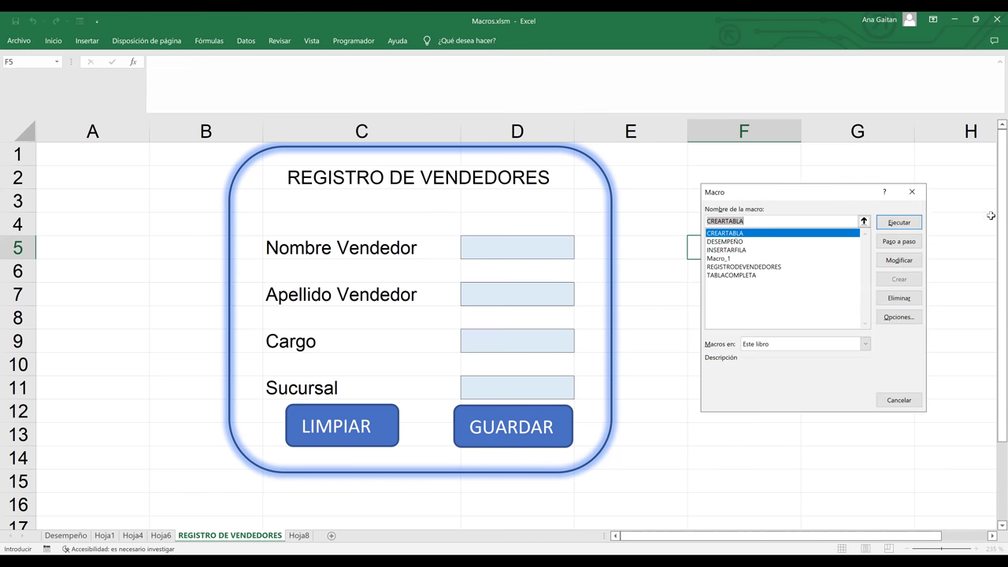
{"action": "left_click", "coordinate": [913, 195]}
Step: Enter the vendor's first name in D5 and surname in D7
{"action": "left_click", "coordinate": [555, 256]}
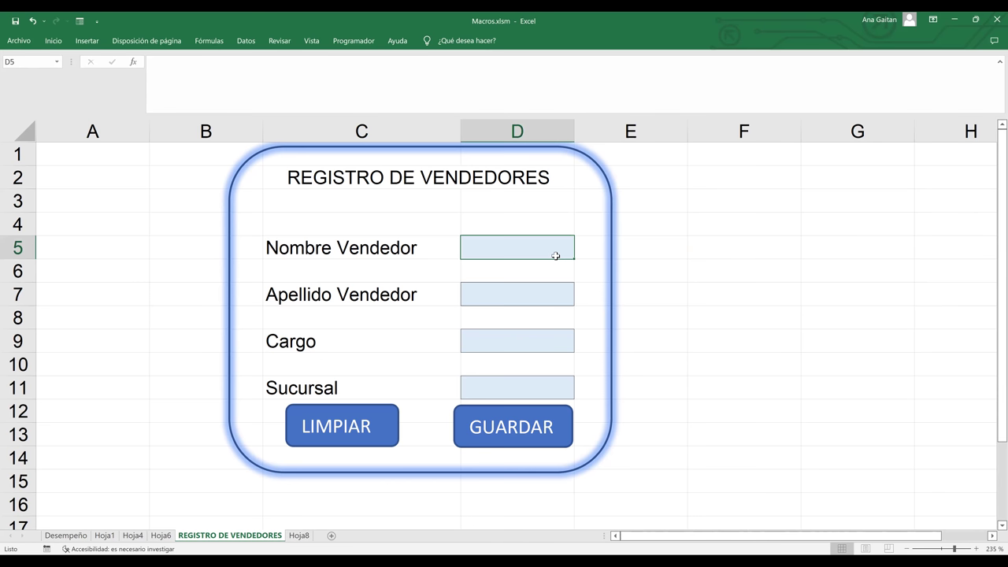
{"action": "type", "text": "r"}
{"action": "key", "text": "BackSpace"}
{"action": "type", "text": "r"}
{"action": "key", "text": "BackSpace"}
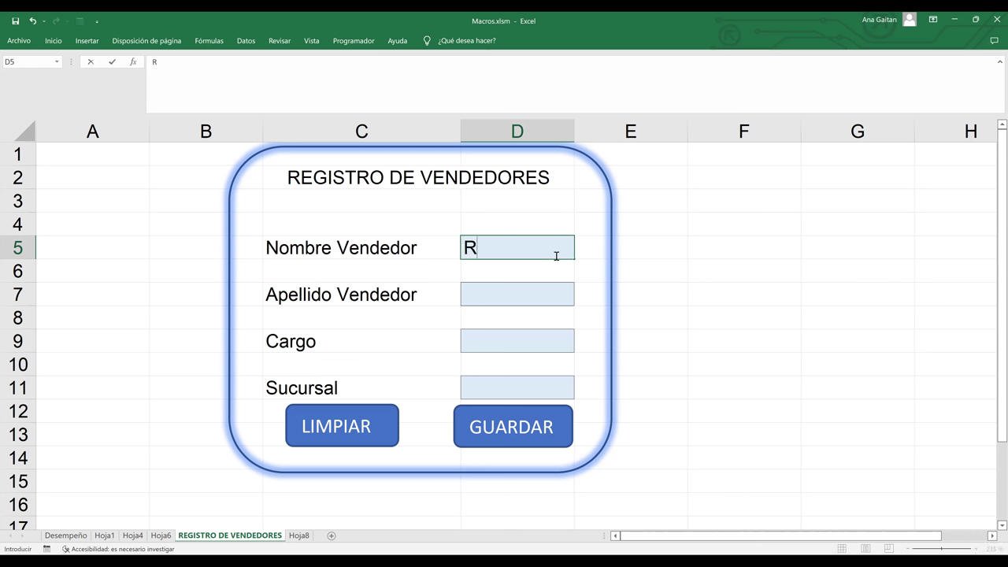
{"action": "key", "text": "Return"}
{"action": "left_click", "coordinate": [535, 296]}
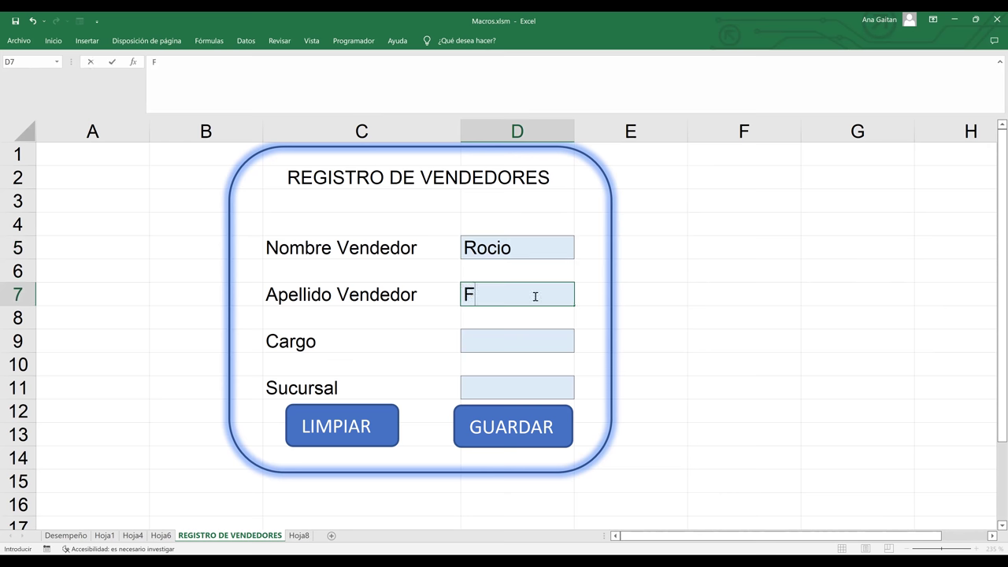
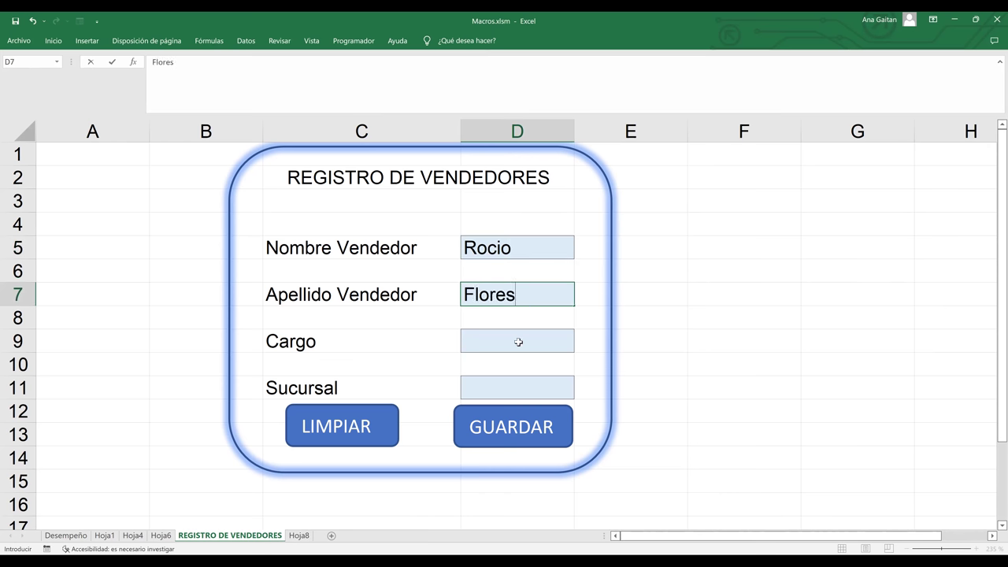
Step: Enter position Cajera in D9 and branch Centro in D11, then save with GUARDAR
{"action": "left_click", "coordinate": [516, 344]}
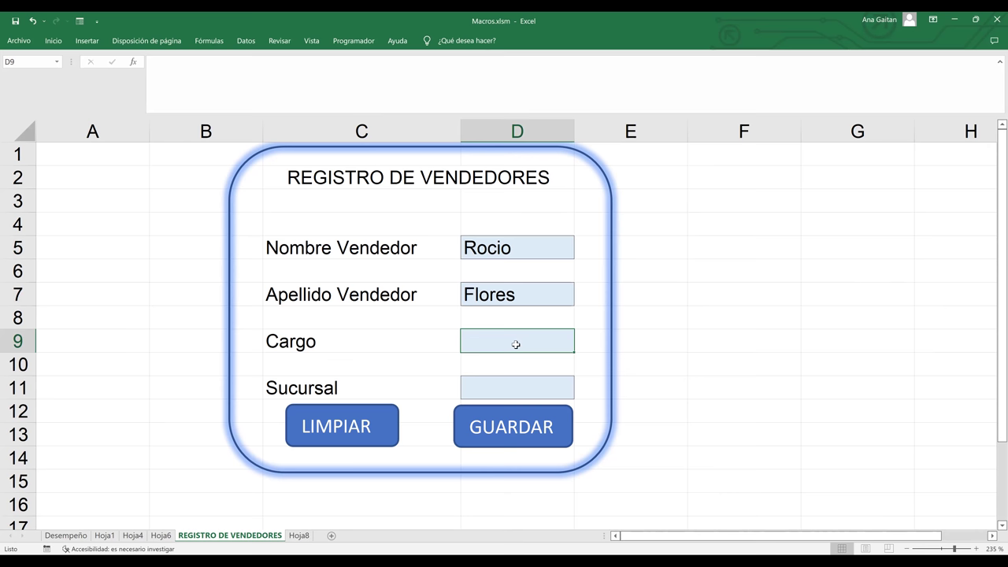
{"action": "type", "text": "Cajera"}
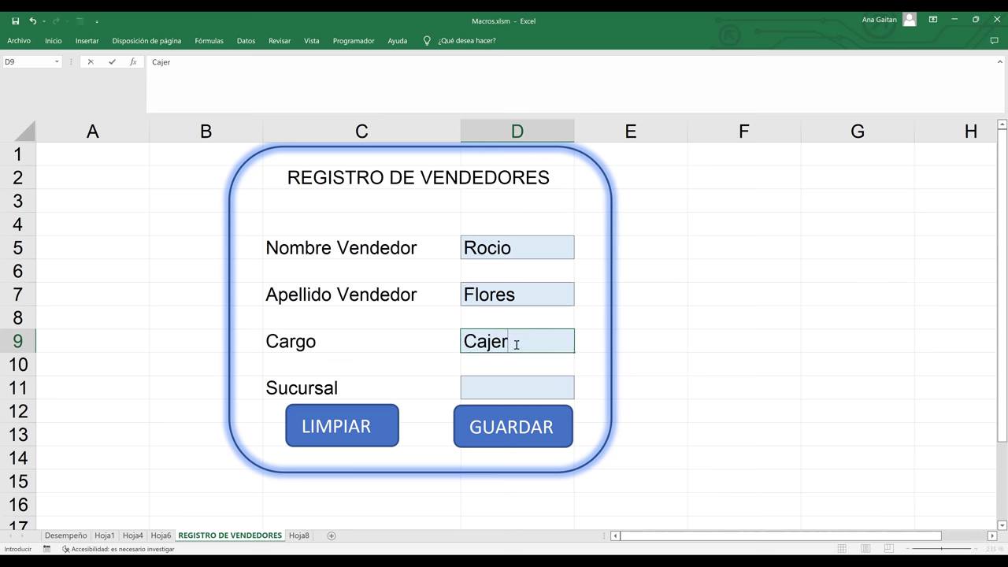
{"action": "left_click", "coordinate": [504, 386]}
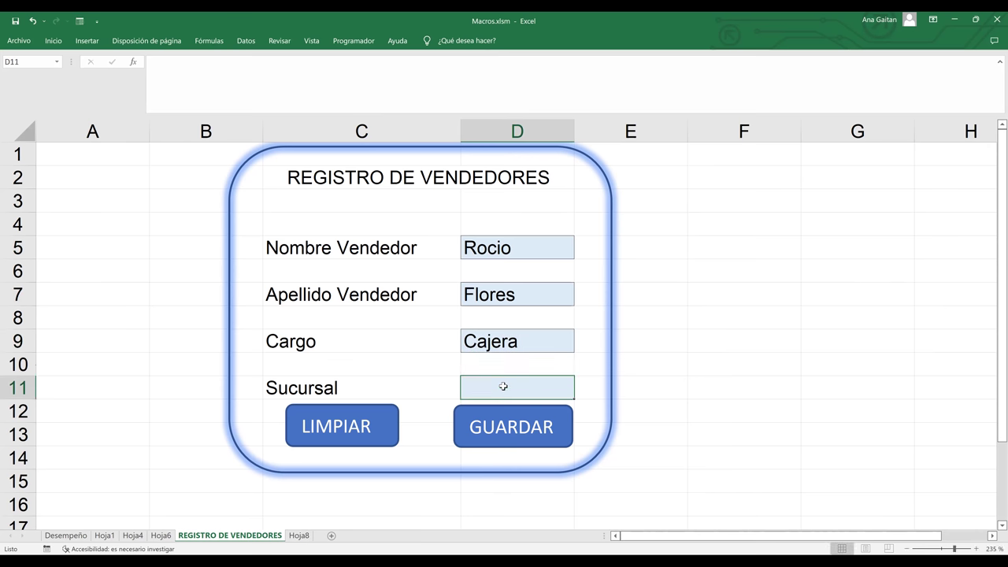
{"action": "type", "text": "Centro"}
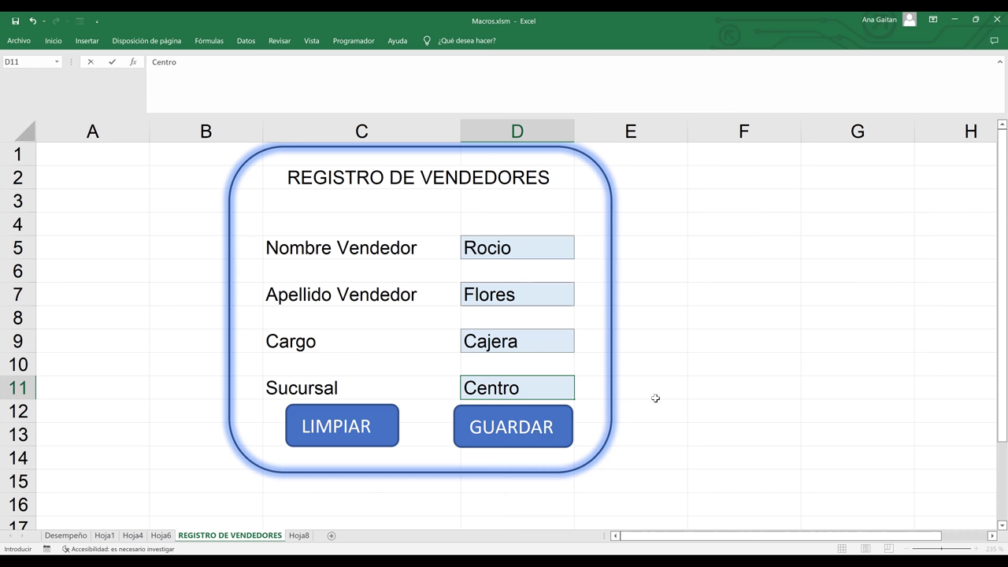
{"action": "left_click", "coordinate": [514, 438]}
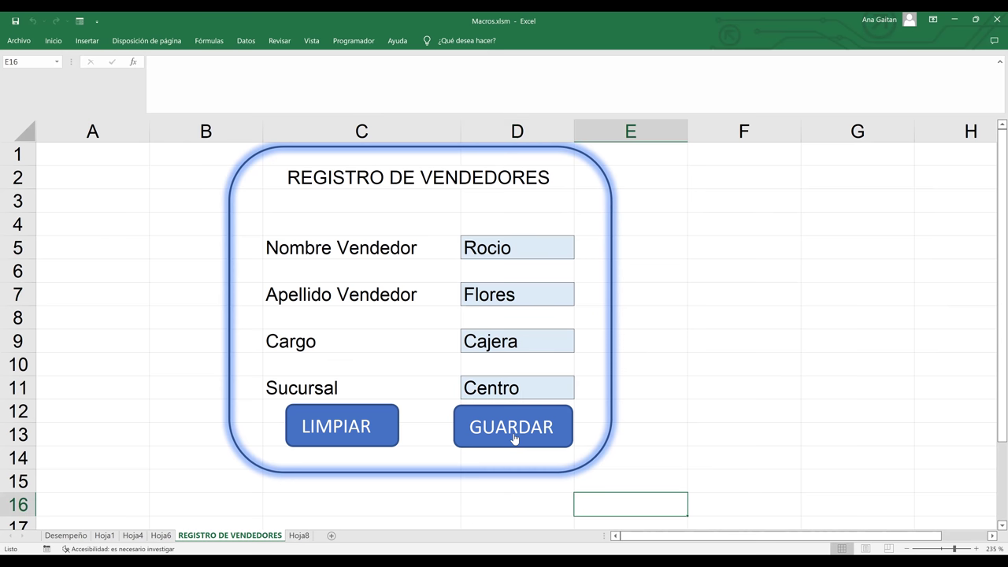
{"action": "left_click", "coordinate": [670, 438]}
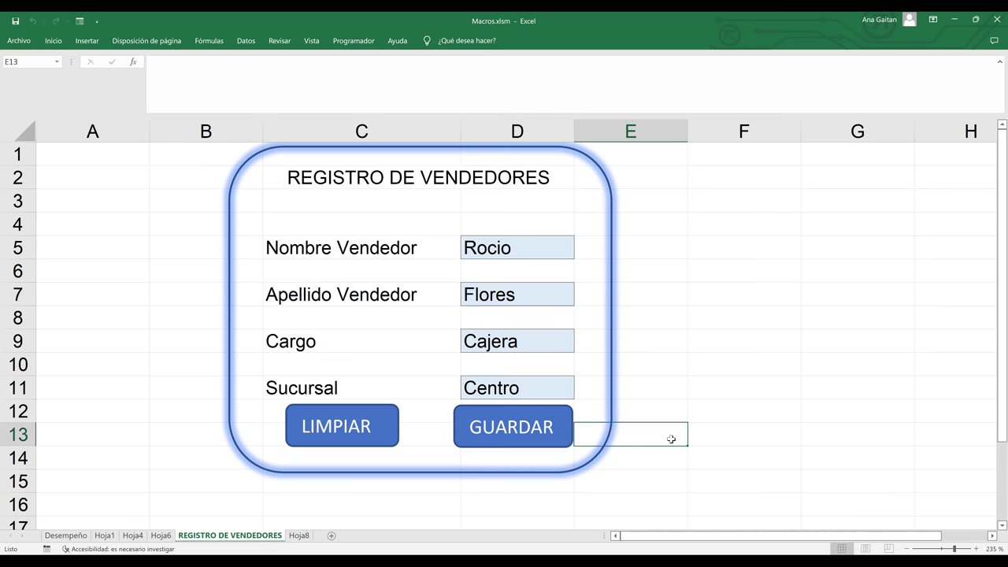
{"action": "left_click", "coordinate": [300, 536]}
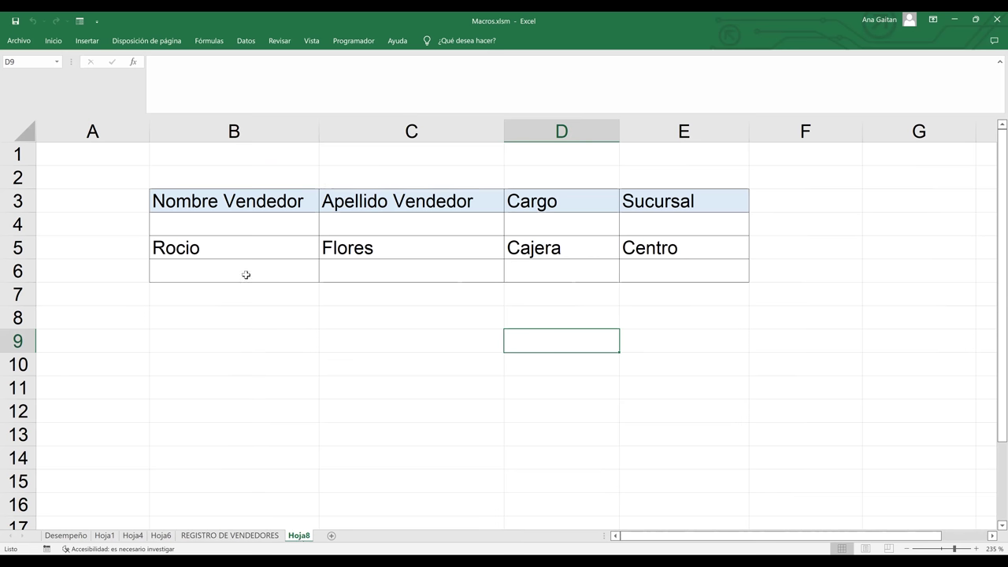
{"action": "left_click", "coordinate": [230, 256]}
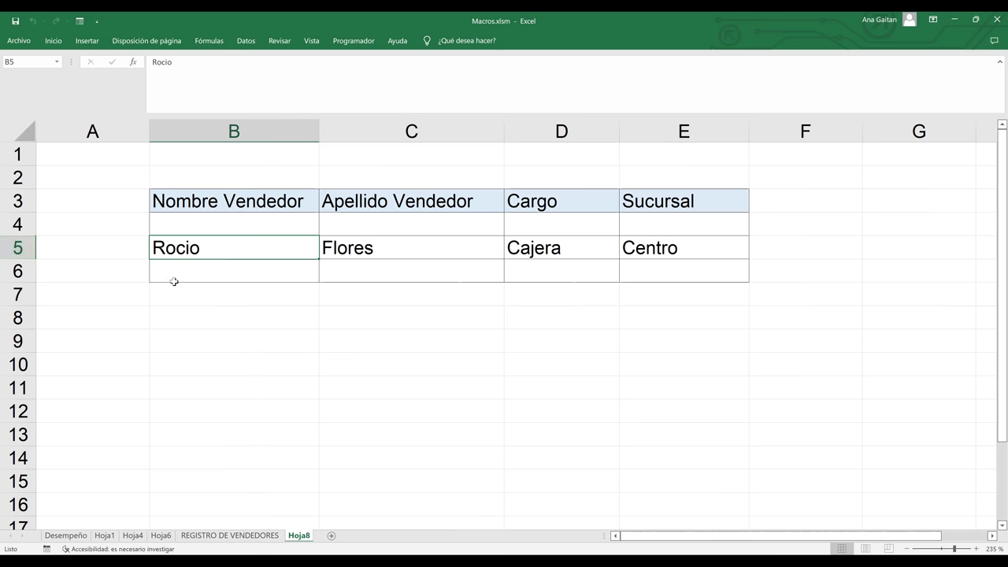
{"action": "left_click", "coordinate": [172, 281]}
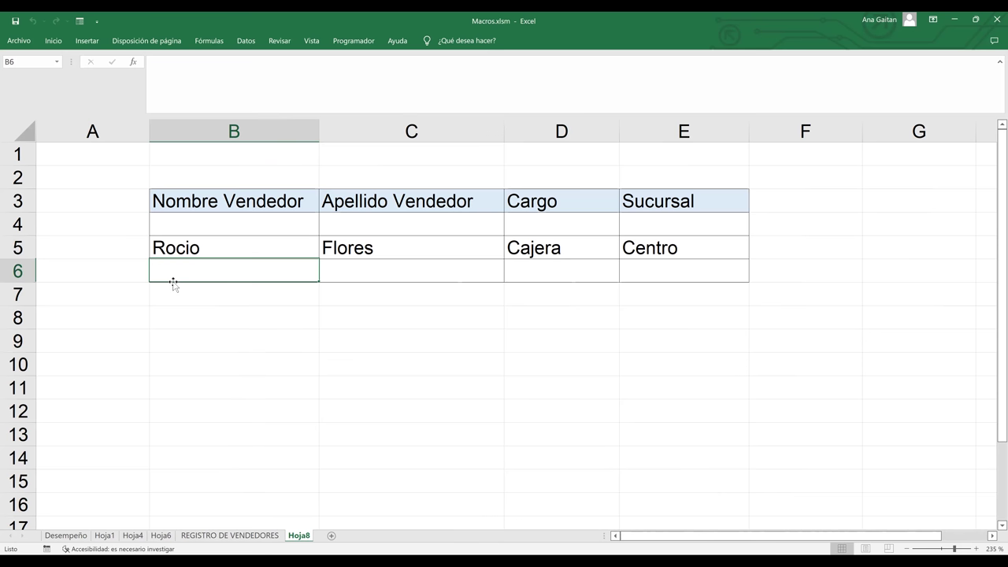
{"action": "left_click_drag", "start_coordinate": [304, 326], "coordinate": [288, 274]}
{"action": "left_click", "coordinate": [288, 275]}
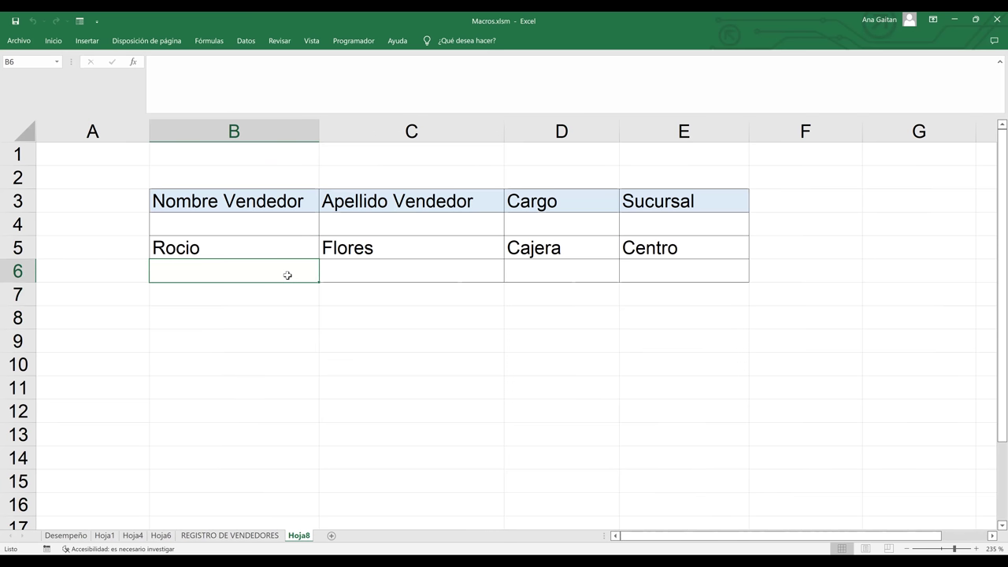
{"action": "left_click", "coordinate": [213, 254]}
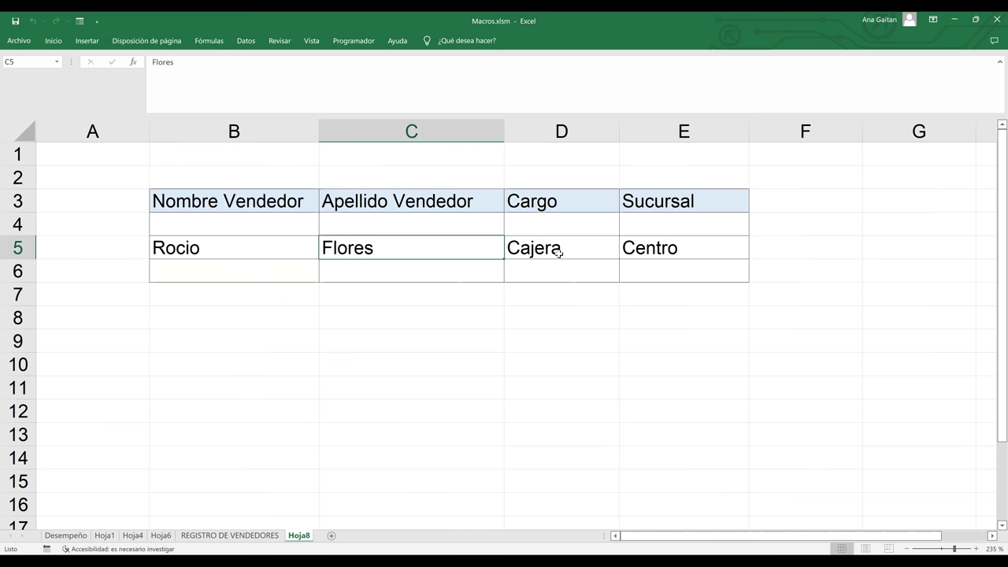
{"action": "left_click", "coordinate": [559, 252]}
{"action": "left_click", "coordinate": [646, 250]}
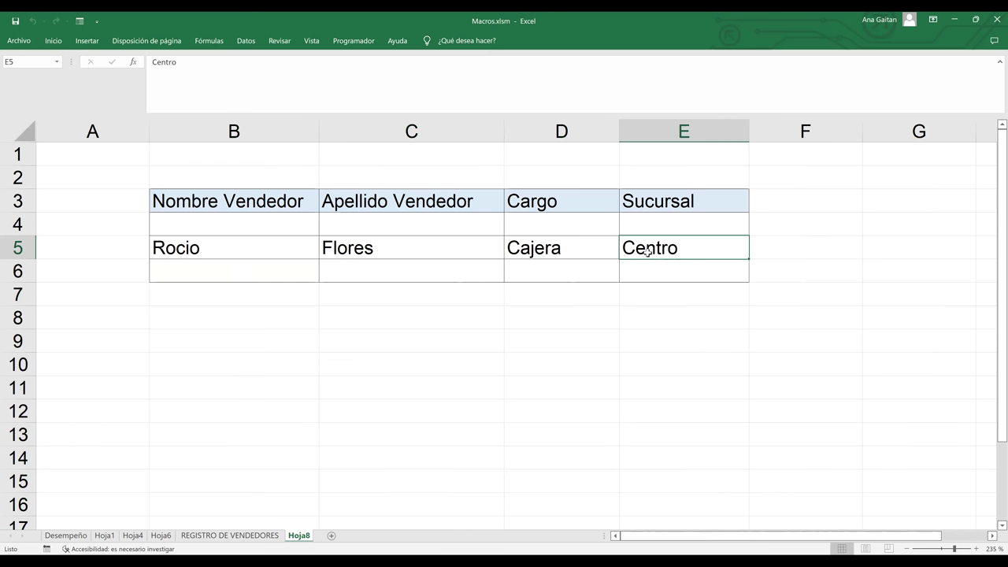
{"action": "left_click", "coordinate": [272, 234]}
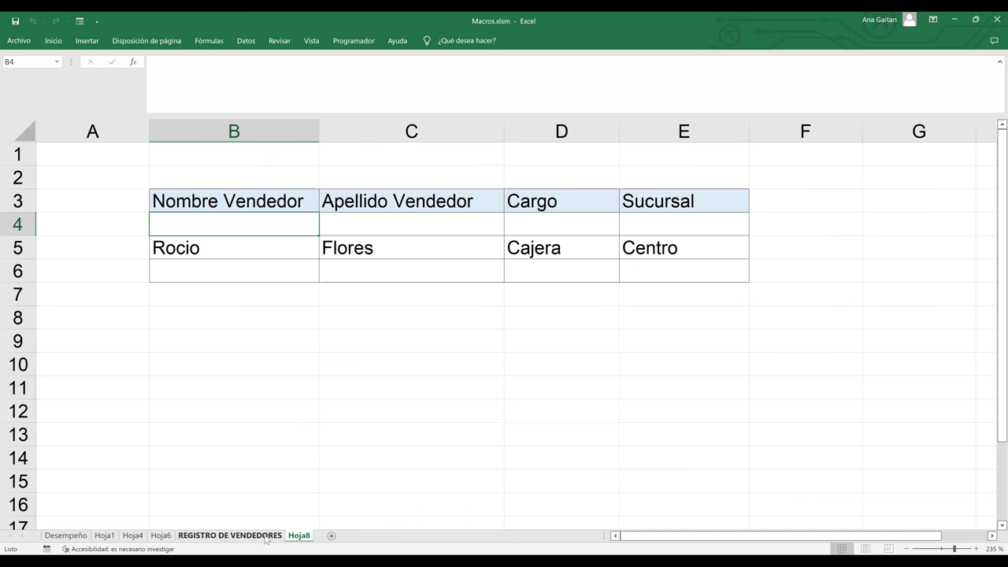
{"action": "key", "text": "ctrl+Page_Up"}
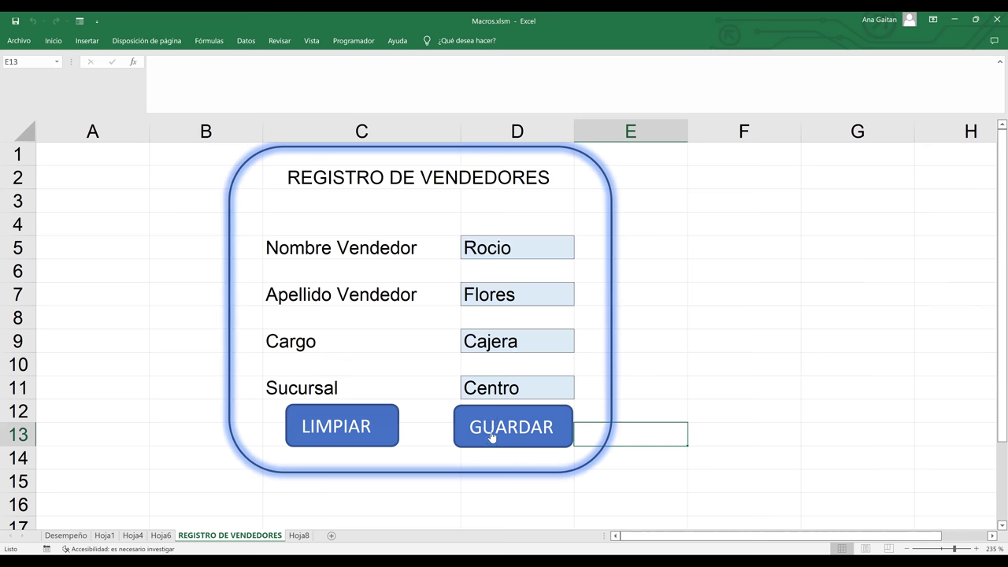
{"action": "left_click", "coordinate": [300, 537]}
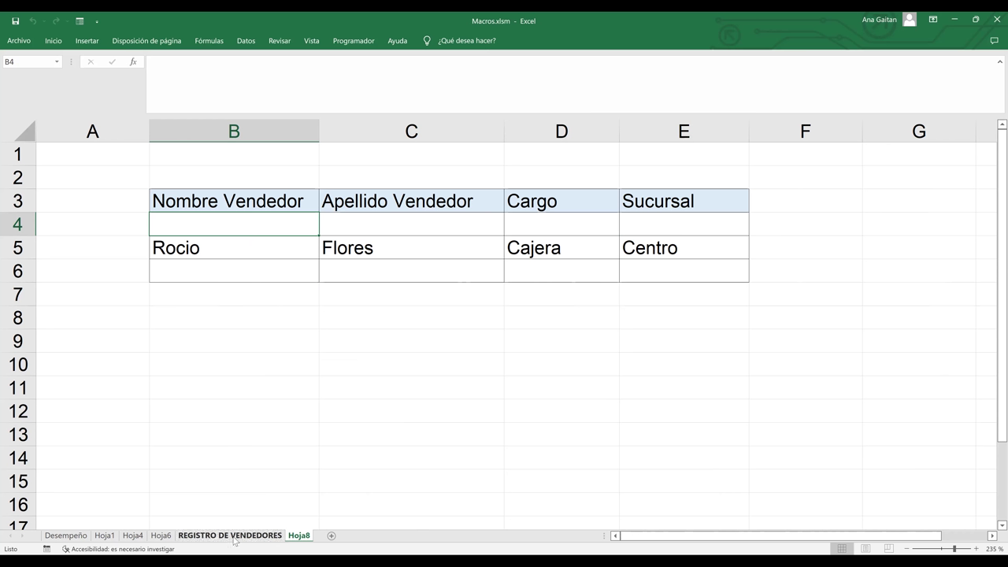
{"action": "left_click", "coordinate": [234, 536]}
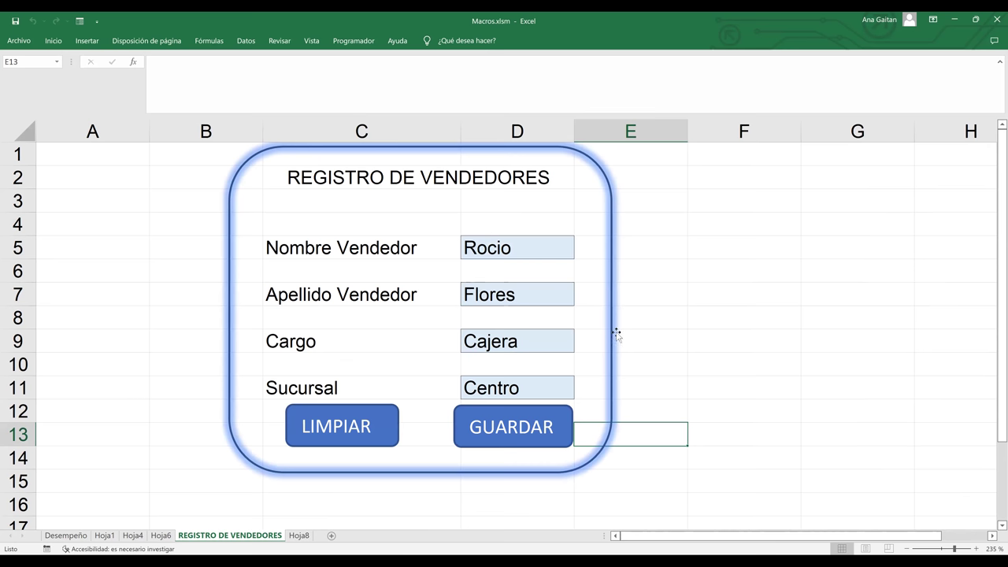
Step: Select D5, D7, D9 and D11 together and delete their contents
{"action": "left_click", "coordinate": [695, 257]}
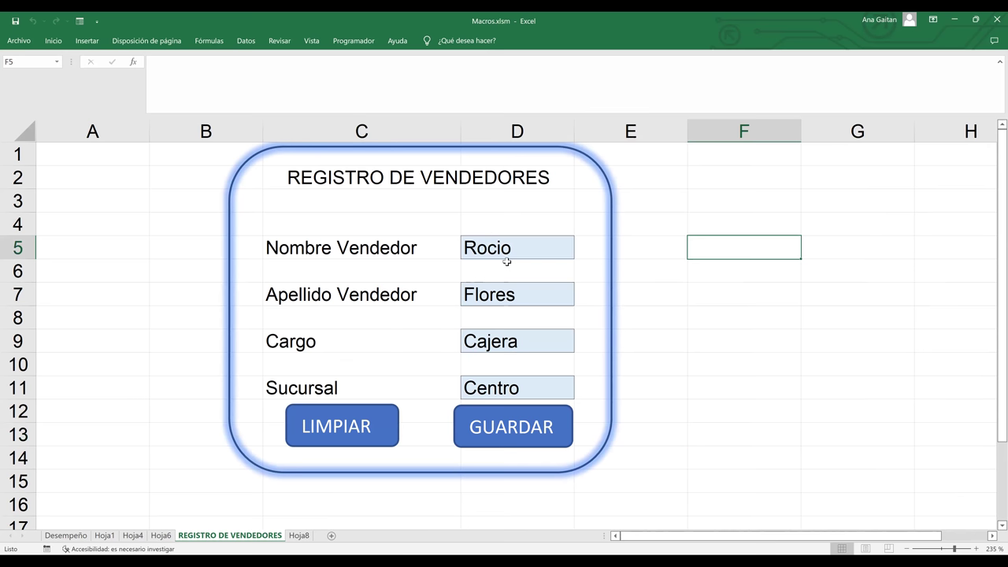
{"action": "left_click", "coordinate": [493, 251]}
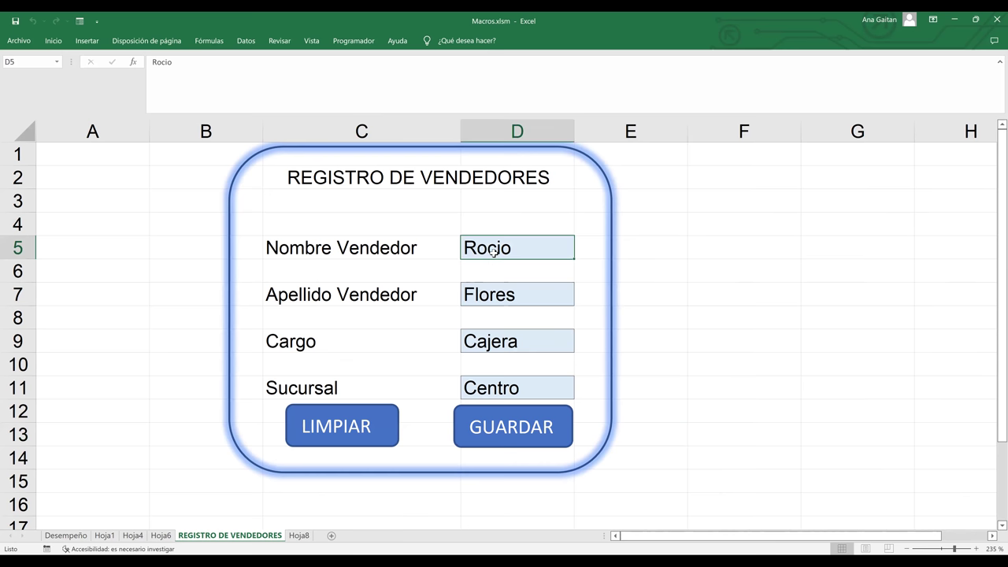
{"action": "left_click", "coordinate": [500, 293], "text": "ctrl"}
{"action": "left_click", "coordinate": [497, 343], "text": "ctrl"}
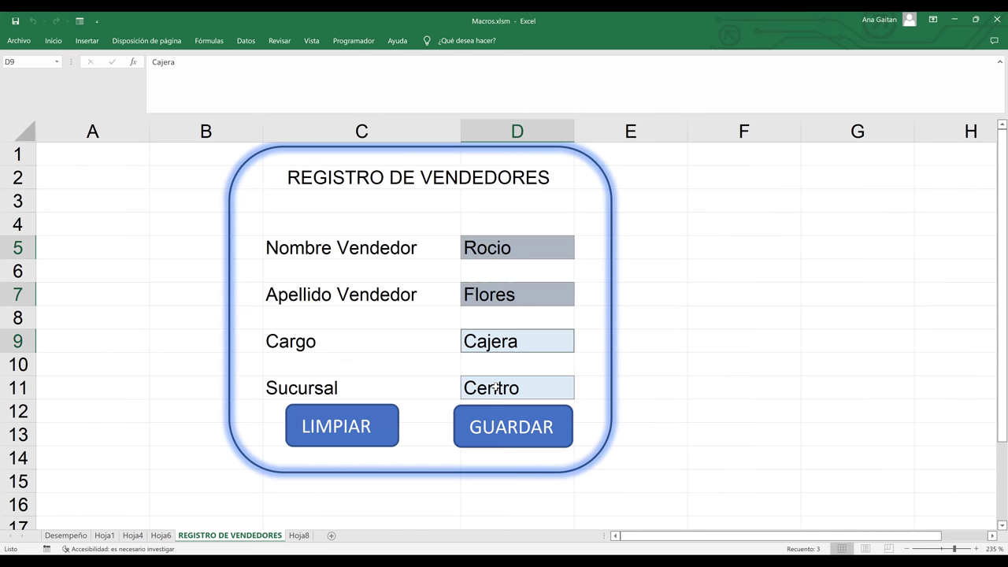
{"action": "left_click", "coordinate": [495, 388], "text": "ctrl"}
{"action": "key", "text": "Delete"}
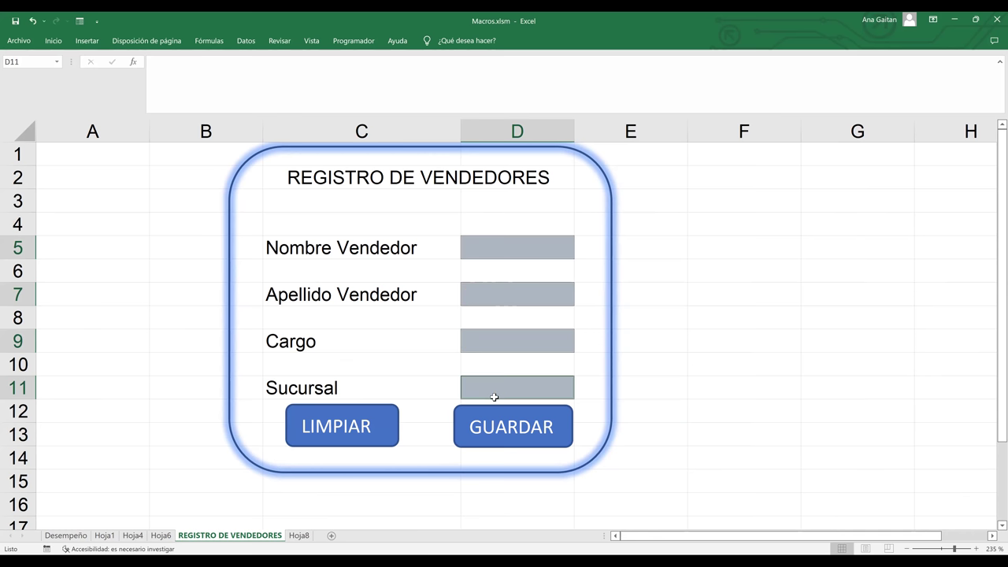
{"action": "left_click", "coordinate": [714, 422]}
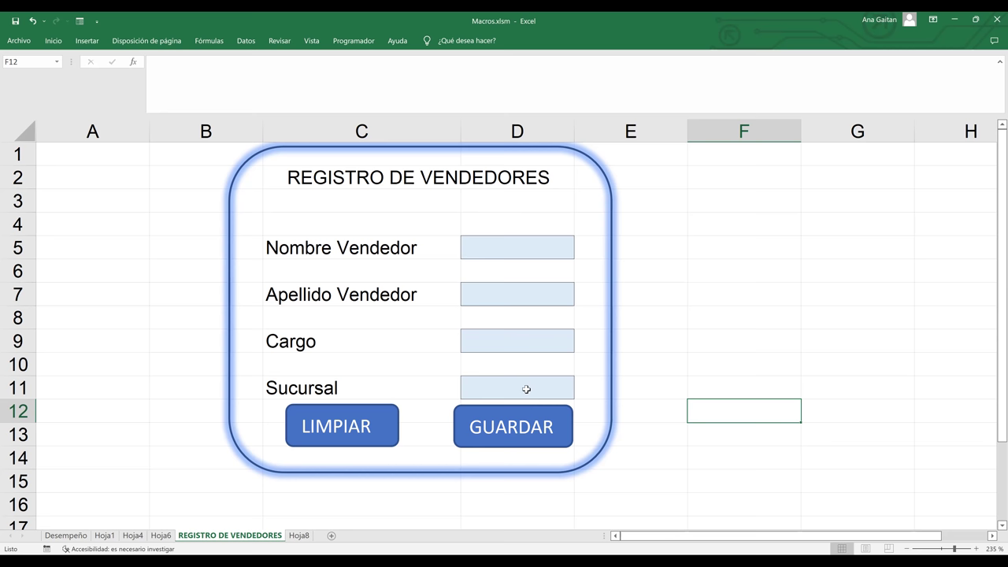
{"action": "left_click", "coordinate": [689, 282]}
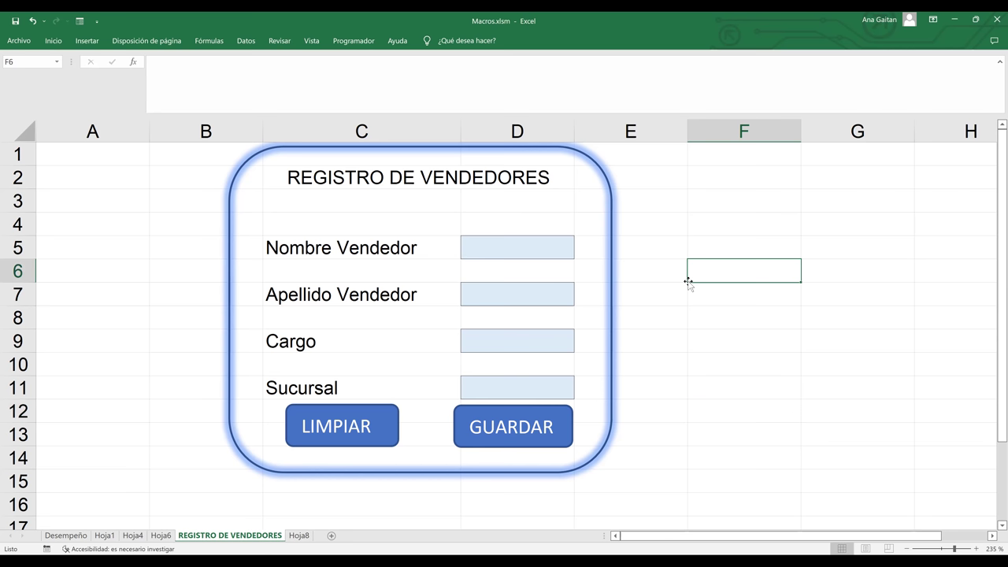
Step: Begin recording a macro named Limpiar, stored in Este libro
{"action": "left_click", "coordinate": [354, 41]}
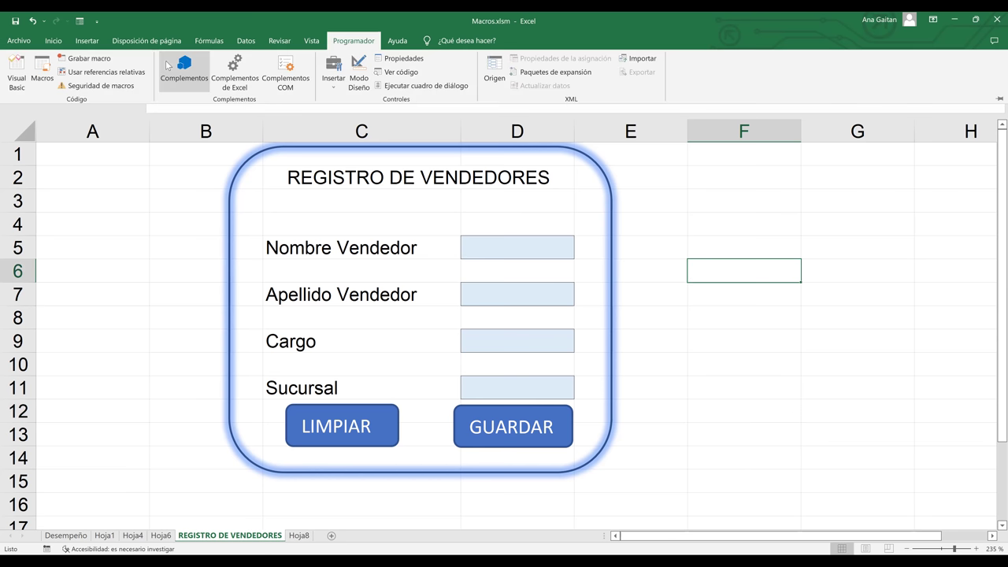
{"action": "left_click", "coordinate": [100, 62]}
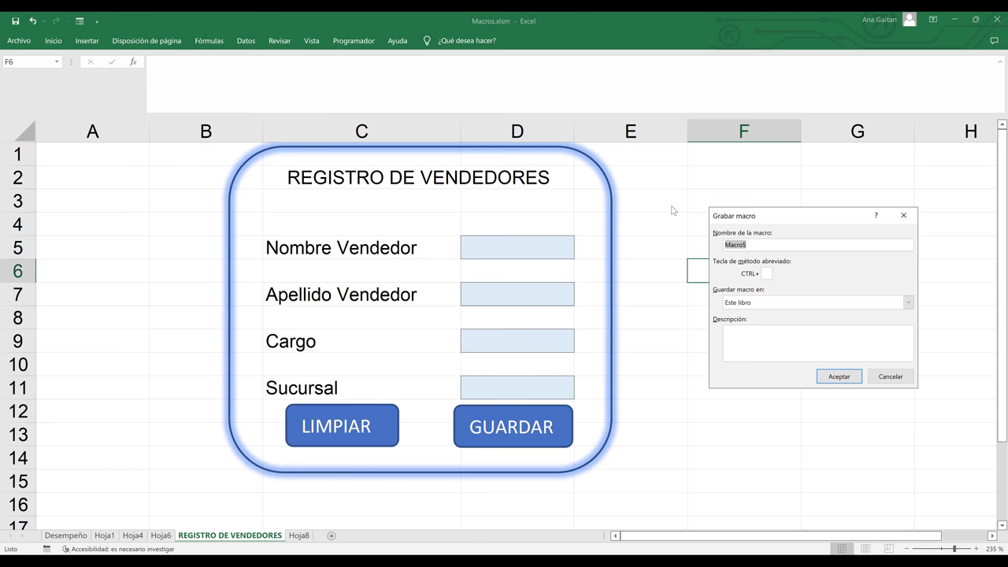
{"action": "type", "text": "Limpiar"}
{"action": "left_click", "coordinate": [851, 380]}
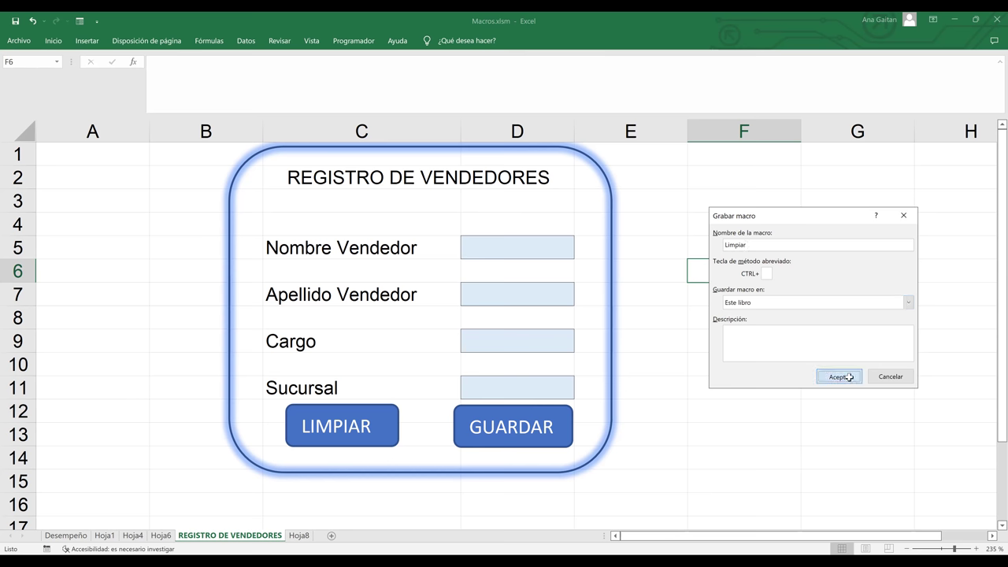
{"action": "left_click", "coordinate": [848, 377]}
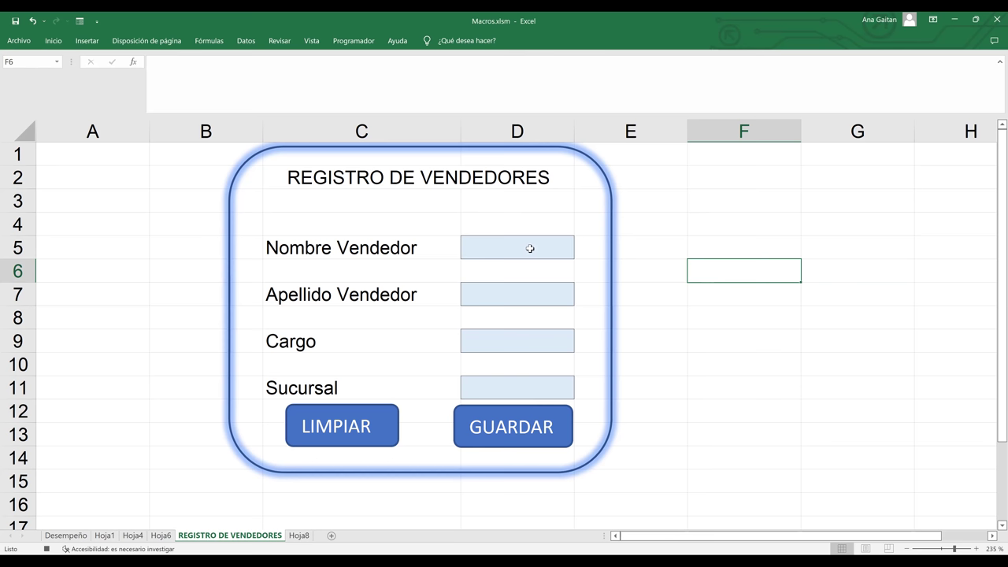
Step: Record selecting D5, D7, D9 and D11 and ending on A16, then stop recording
{"action": "left_click", "coordinate": [530, 249]}
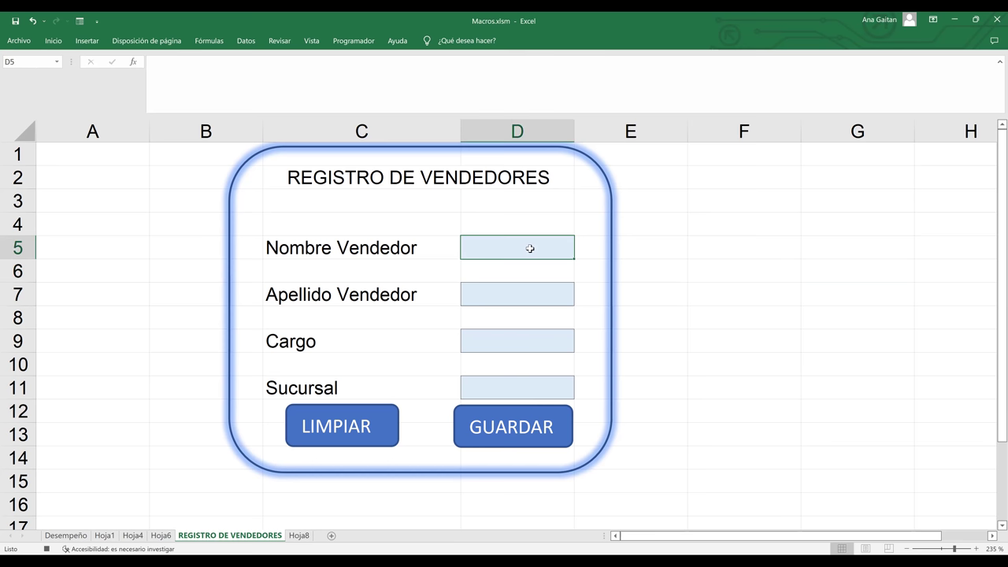
{"action": "left_click", "coordinate": [518, 288], "text": "ctrl"}
{"action": "left_click", "coordinate": [508, 339], "text": "ctrl"}
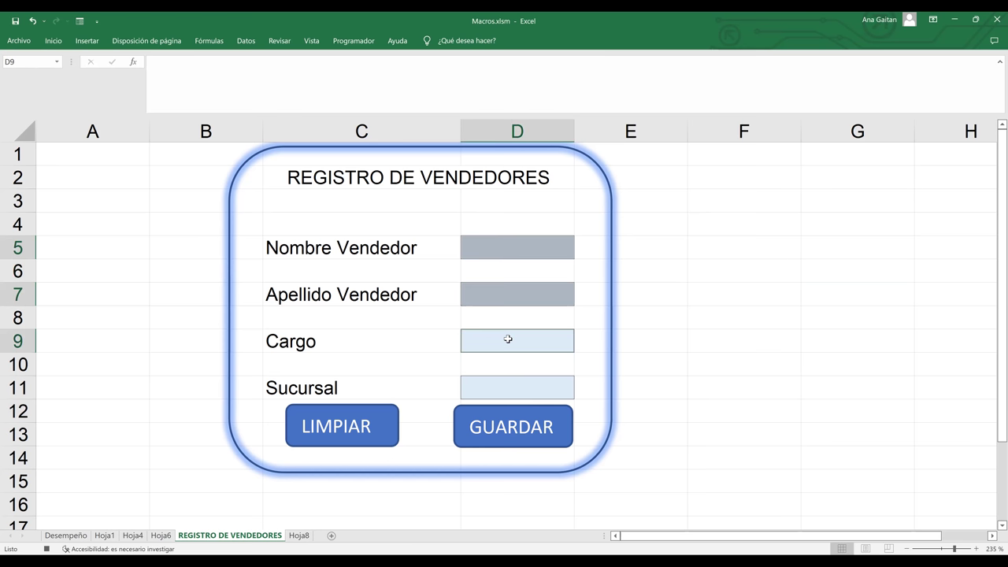
{"action": "left_click", "coordinate": [508, 389], "text": "ctrl"}
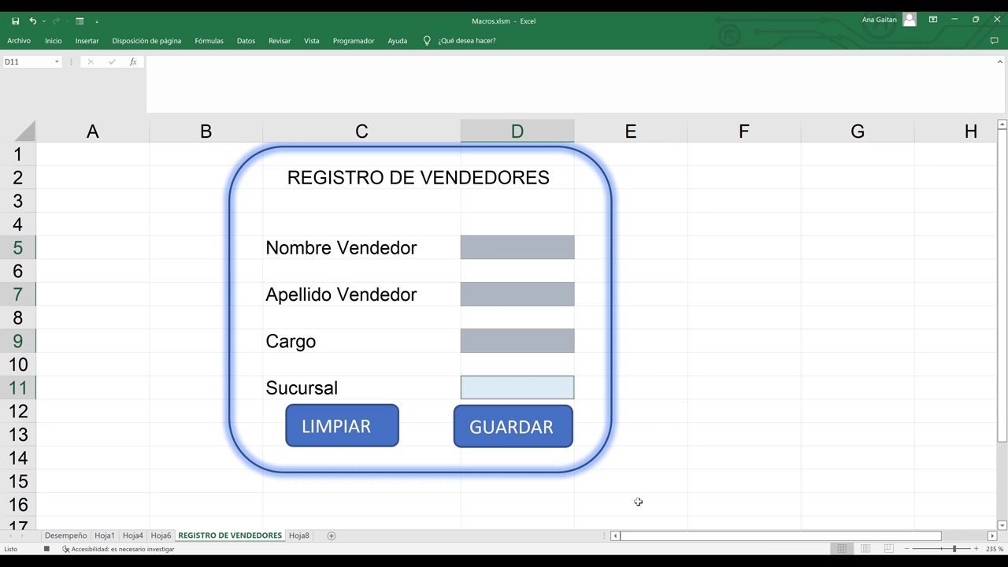
{"action": "left_click", "coordinate": [130, 512]}
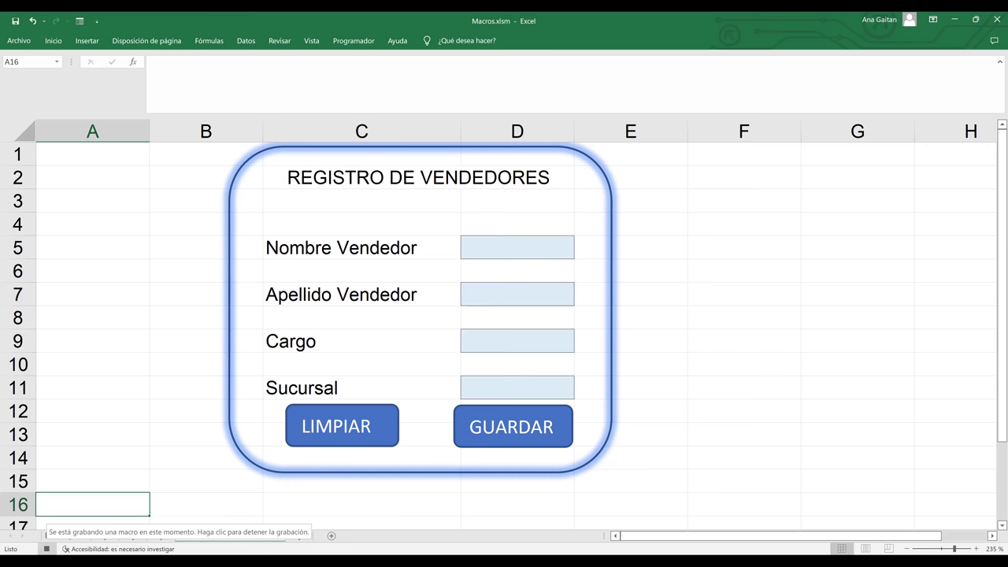
{"action": "left_click", "coordinate": [46, 549]}
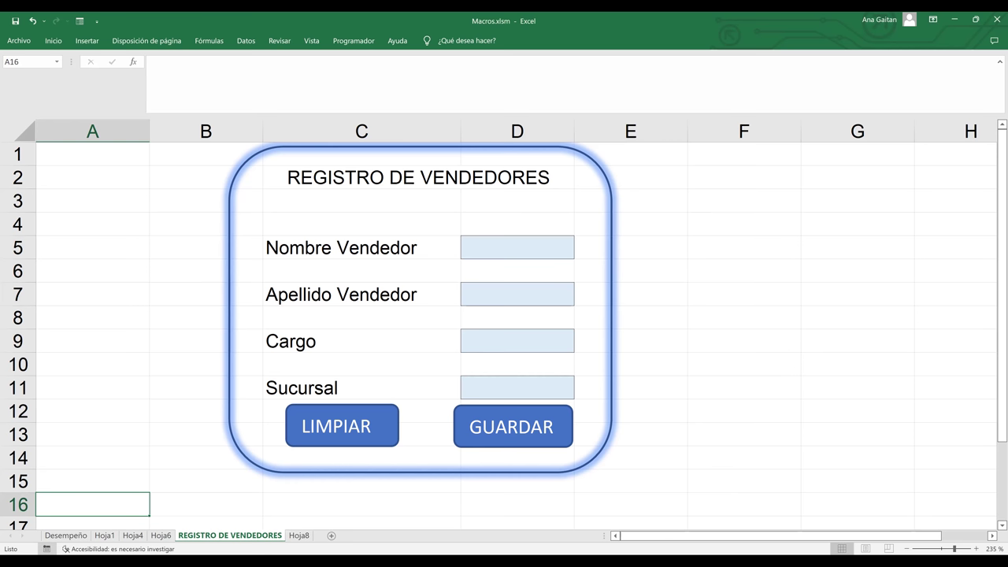
{"action": "left_click", "coordinate": [736, 461]}
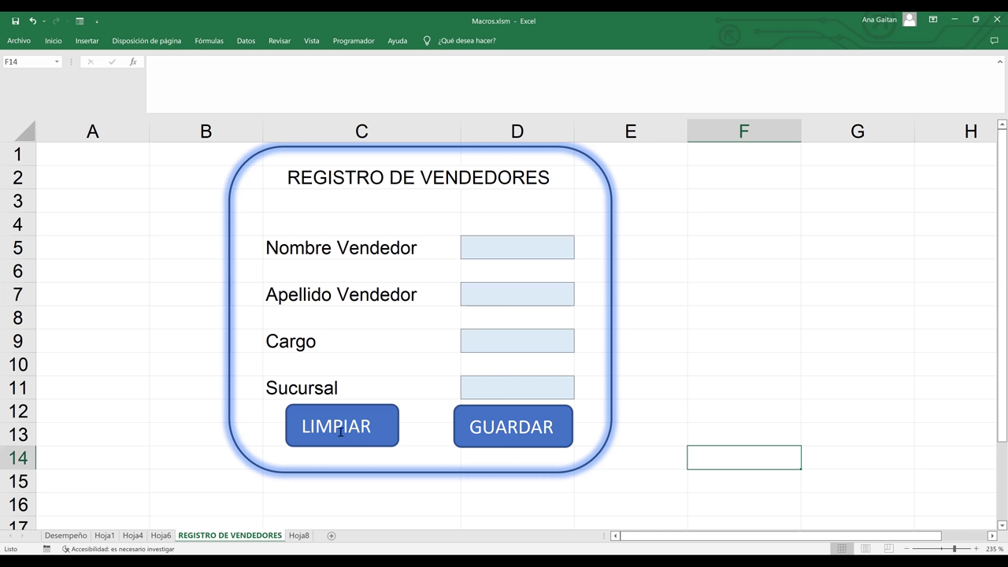
{"action": "left_click", "coordinate": [340, 432], "text": "ctrl"}
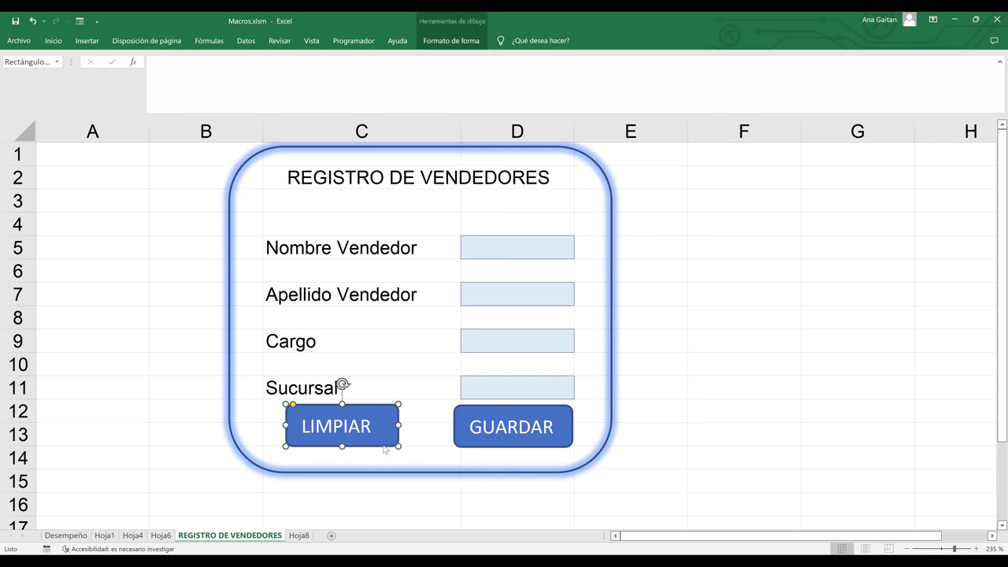
Step: Assign the Limpiar macro to the LIMPIAR button shape through Asignar macro
{"action": "right_click", "coordinate": [385, 449]}
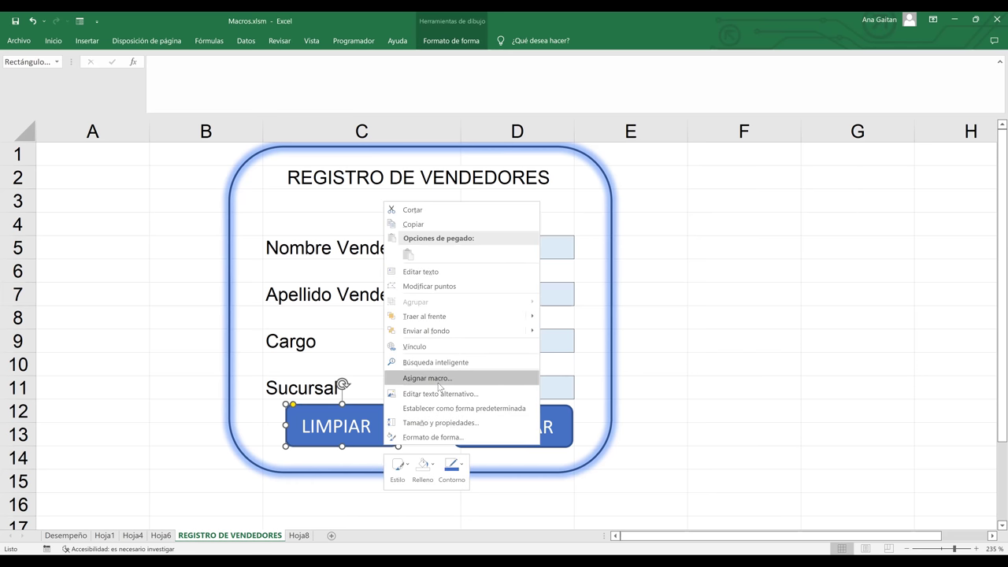
{"action": "left_click", "coordinate": [439, 382]}
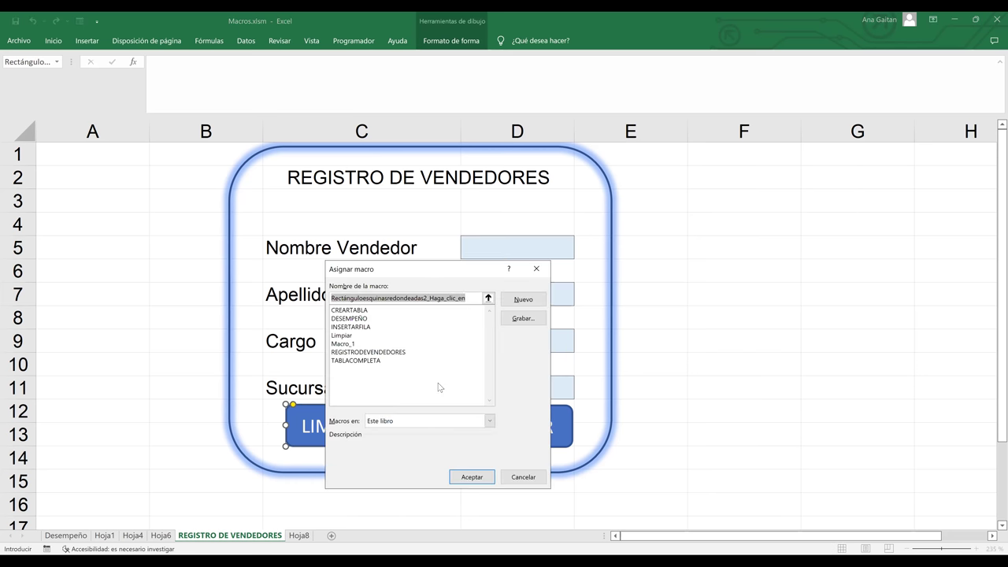
{"action": "left_click", "coordinate": [345, 336]}
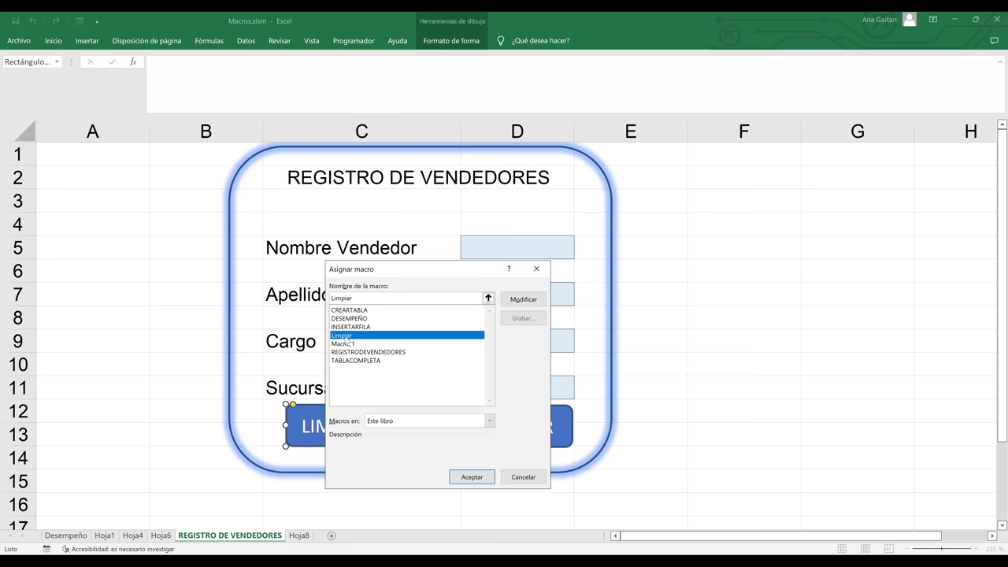
{"action": "left_click", "coordinate": [466, 478]}
{"action": "left_click", "coordinate": [695, 360]}
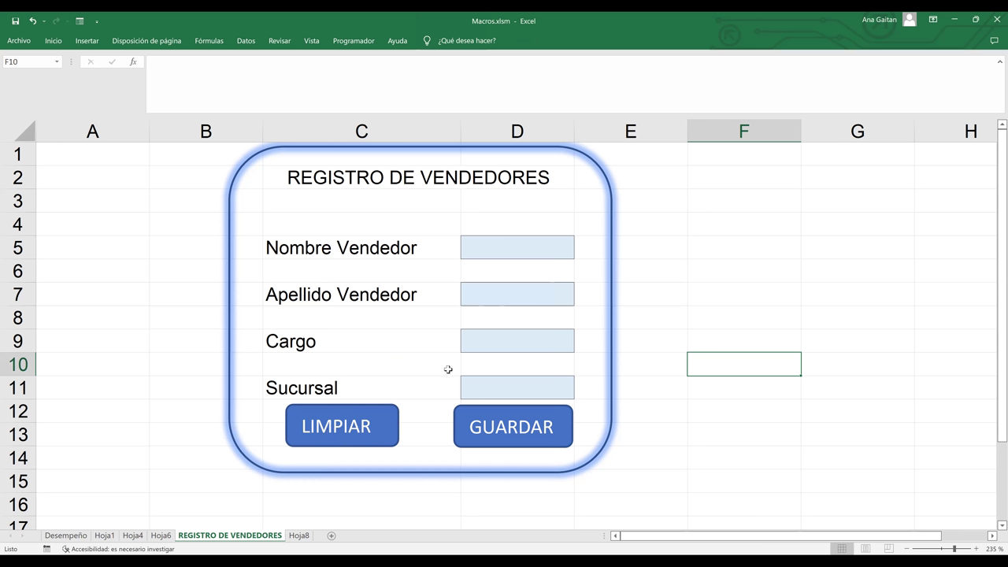
{"action": "left_click", "coordinate": [502, 234]}
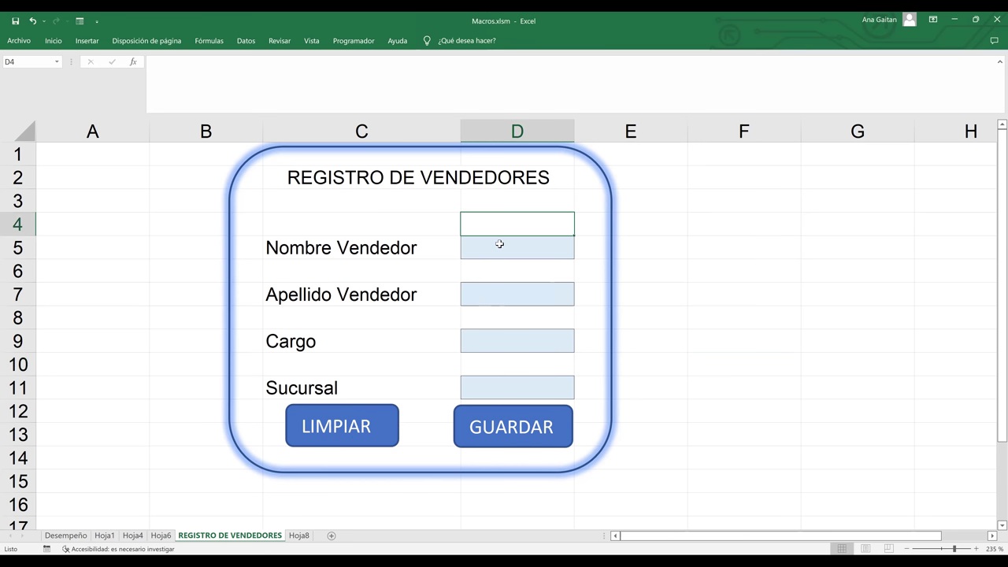
{"action": "left_click", "coordinate": [499, 244]}
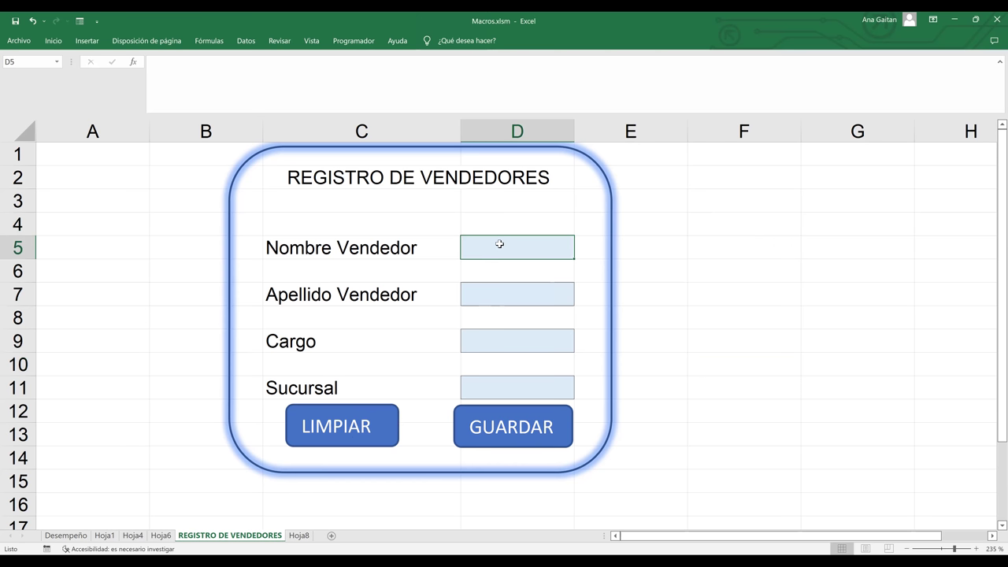
{"action": "type", "text": "exce"}
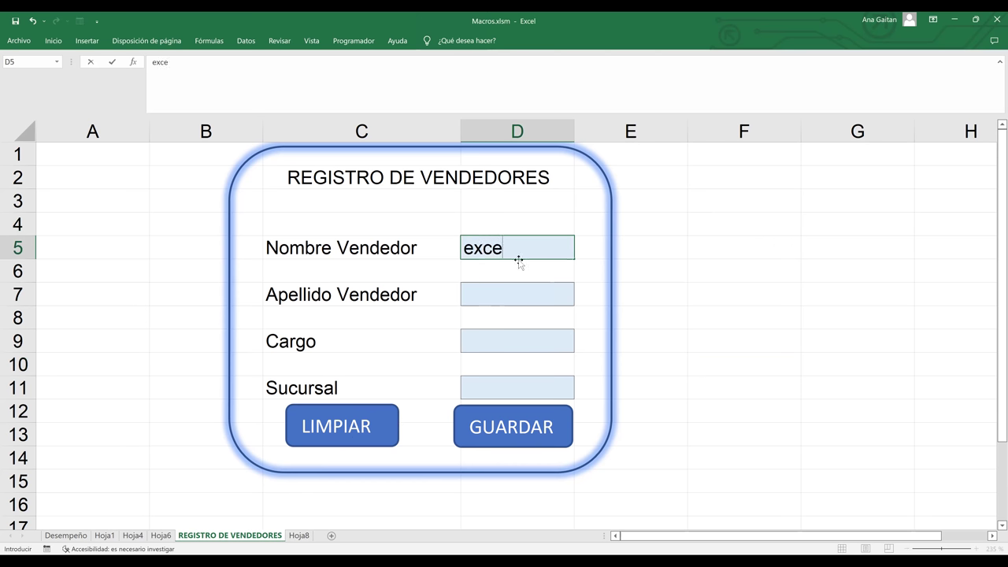
{"action": "type", "text": "l"}
{"action": "left_click", "coordinate": [514, 289]}
{"action": "type", "text": "2019"}
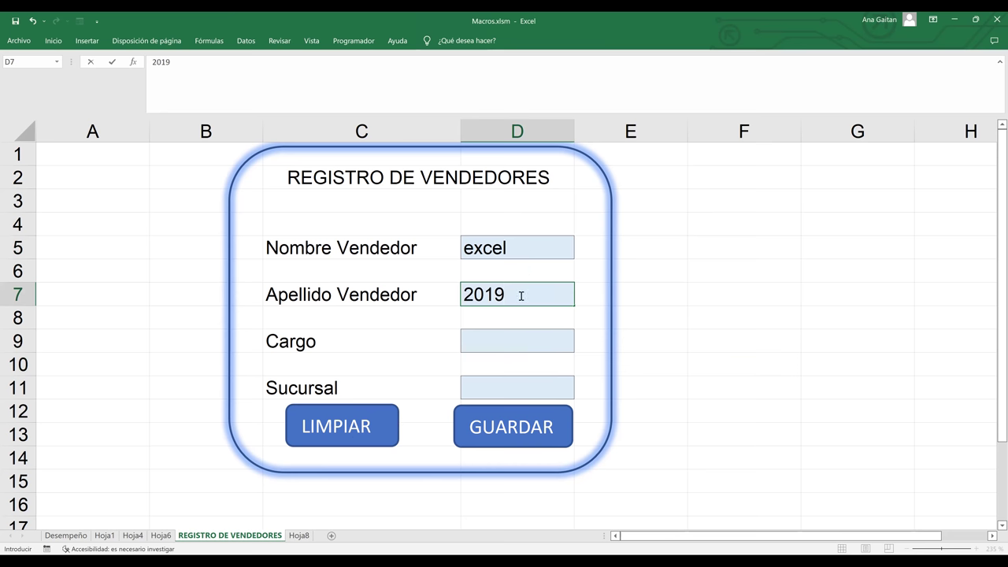
{"action": "left_click", "coordinate": [515, 340]}
{"action": "type", "text": "ofimatica"}
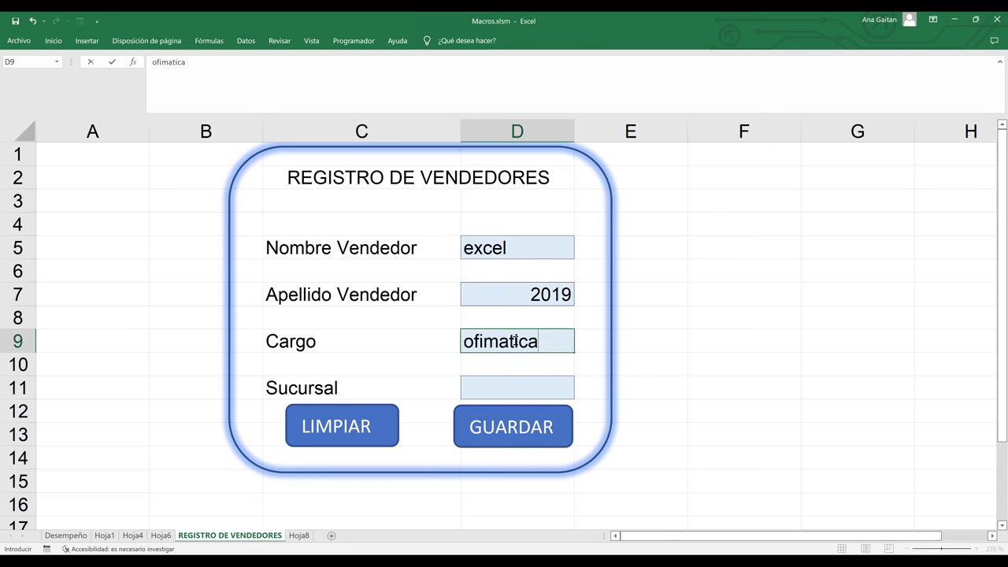
{"action": "left_click", "coordinate": [515, 395]}
{"action": "type", "text": "curso"}
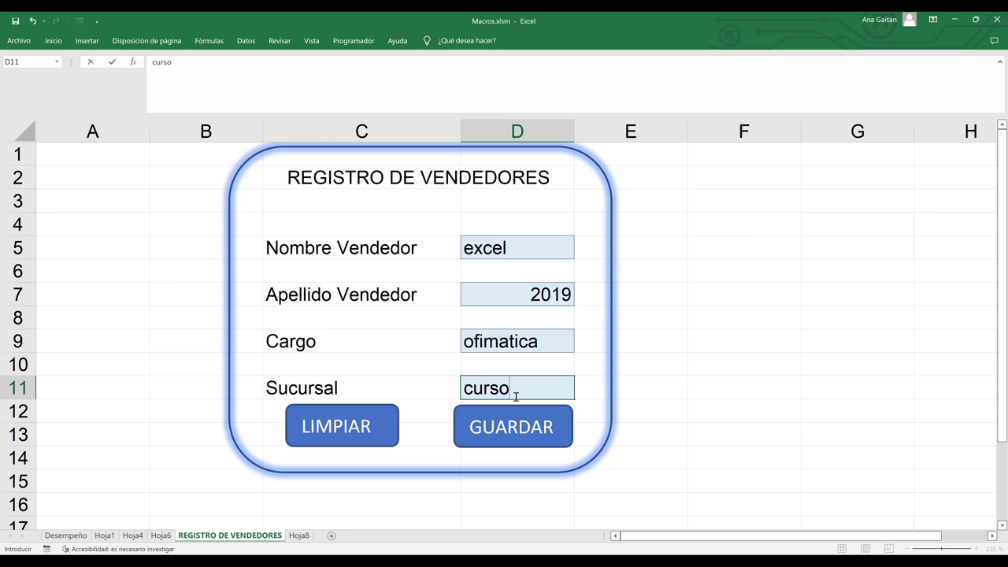
{"action": "left_click", "coordinate": [353, 438]}
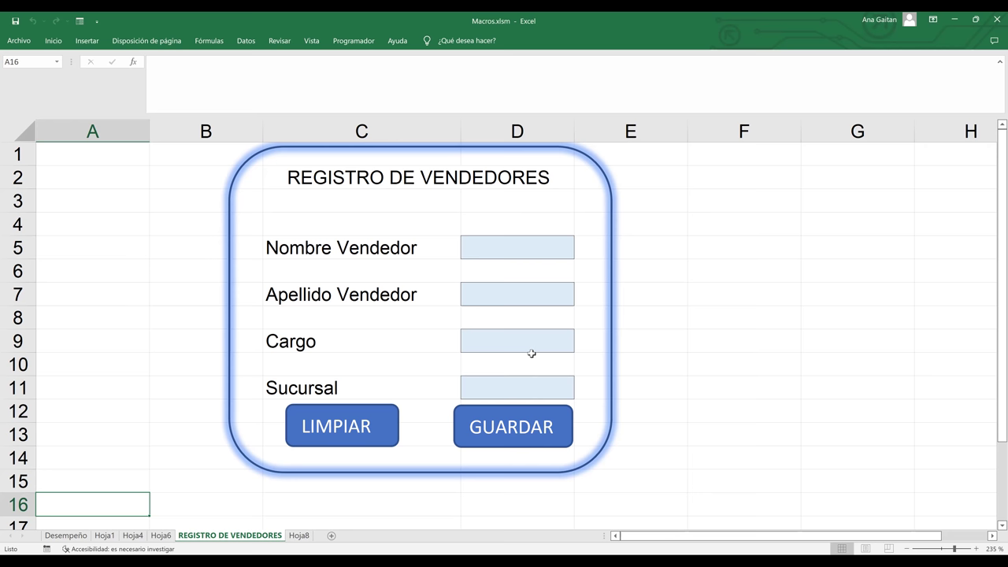
{"action": "left_click", "coordinate": [684, 290]}
{"action": "left_click", "coordinate": [404, 251]}
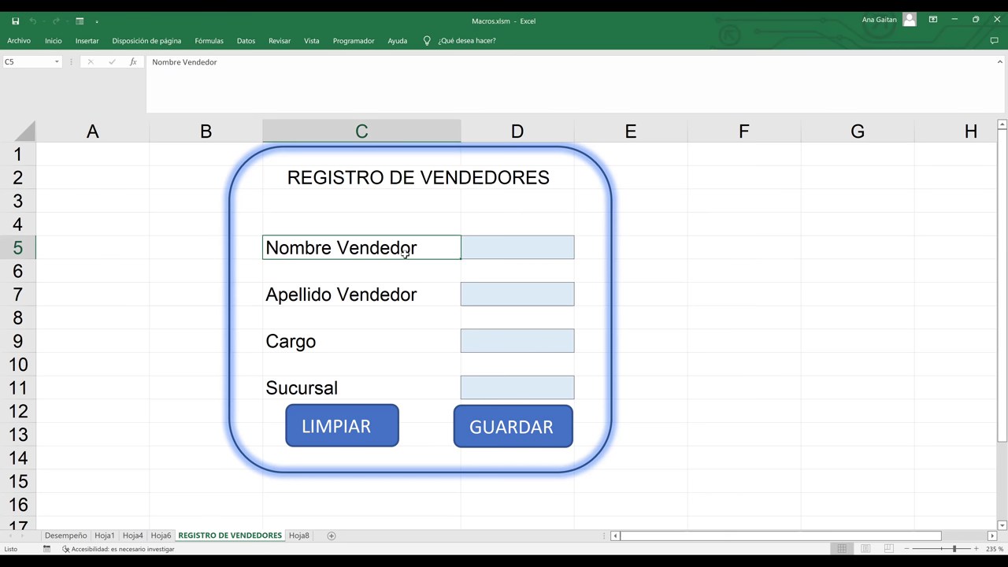
{"action": "left_click", "coordinate": [508, 253]}
{"action": "left_click", "coordinate": [510, 294]}
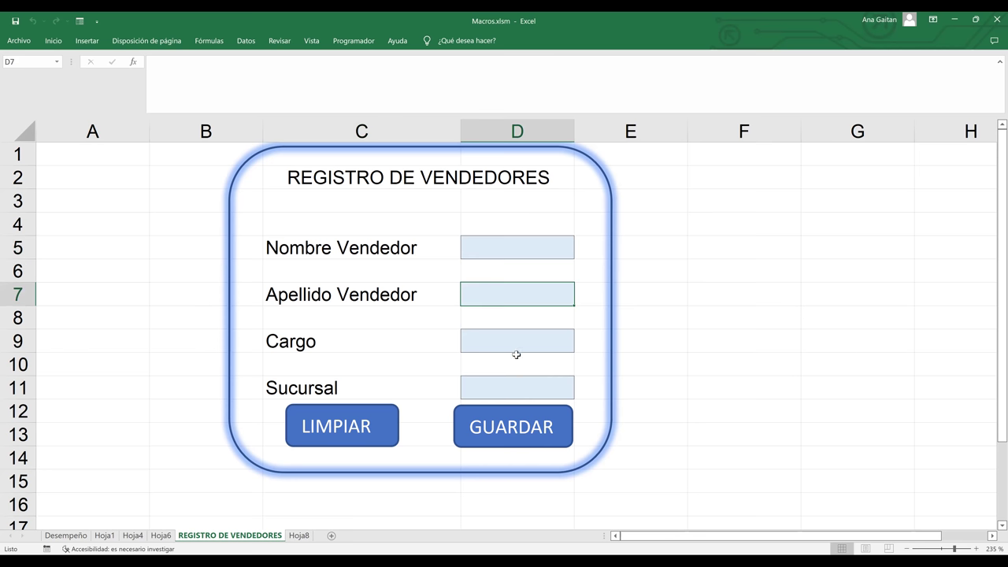
{"action": "left_click", "coordinate": [515, 345]}
{"action": "left_click", "coordinate": [515, 384]}
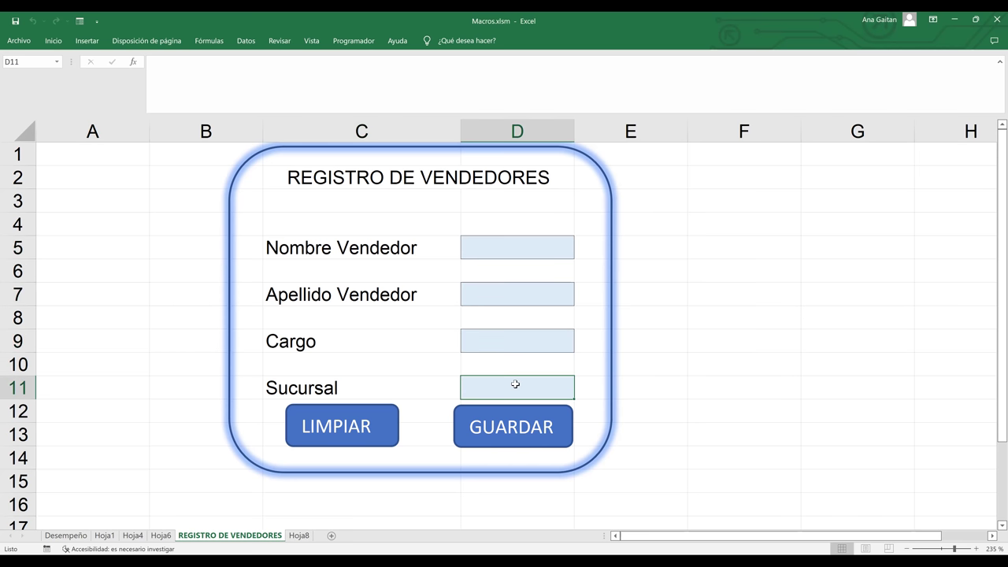
{"action": "left_click", "coordinate": [367, 386]}
{"action": "left_click", "coordinate": [314, 335]}
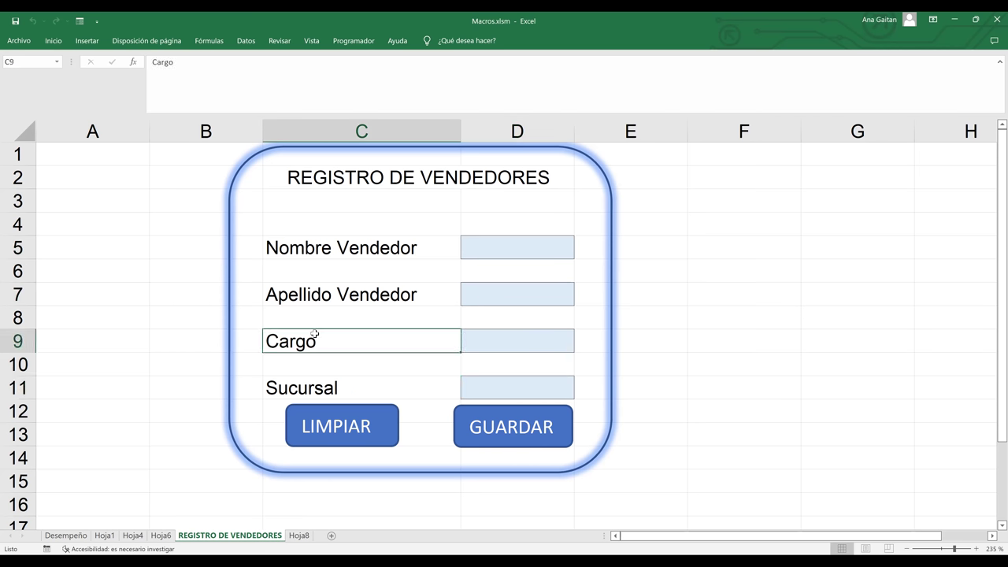
{"action": "left_click", "coordinate": [324, 297]}
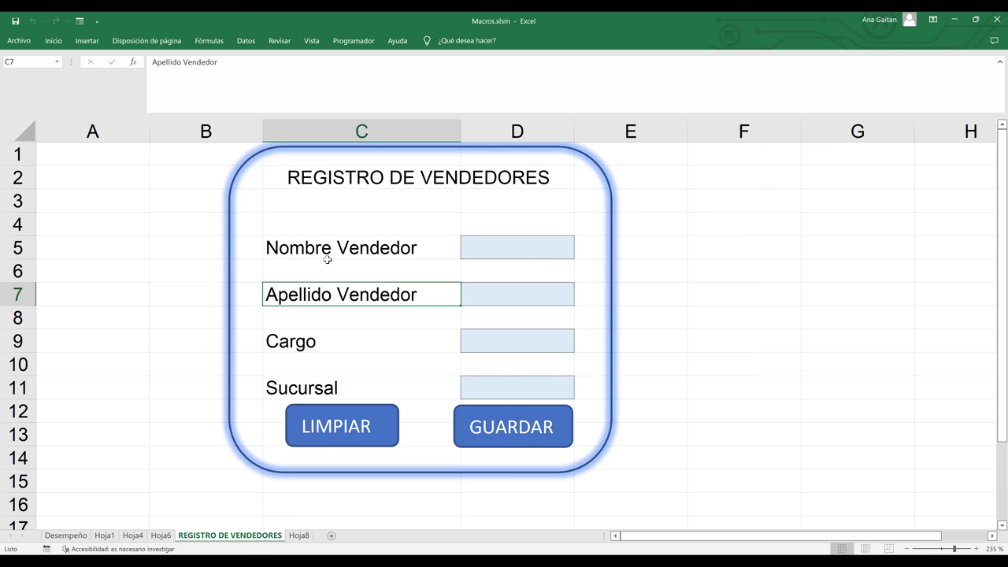
{"action": "left_click", "coordinate": [328, 266]}
{"action": "left_click", "coordinate": [327, 249]}
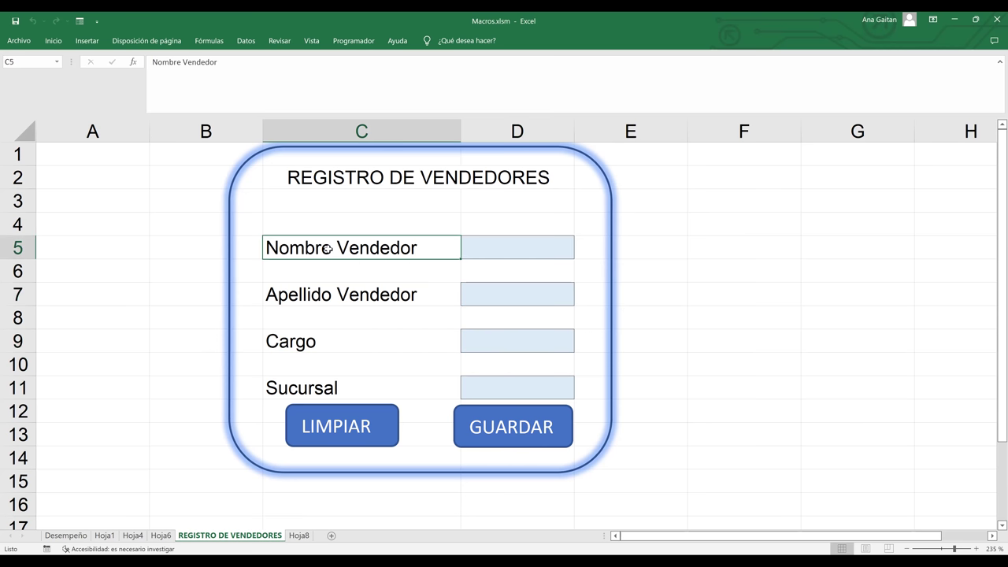
{"action": "left_click", "coordinate": [309, 178]}
{"action": "left_click", "coordinate": [348, 254]}
{"action": "left_click", "coordinate": [341, 294]}
{"action": "left_click", "coordinate": [328, 336]}
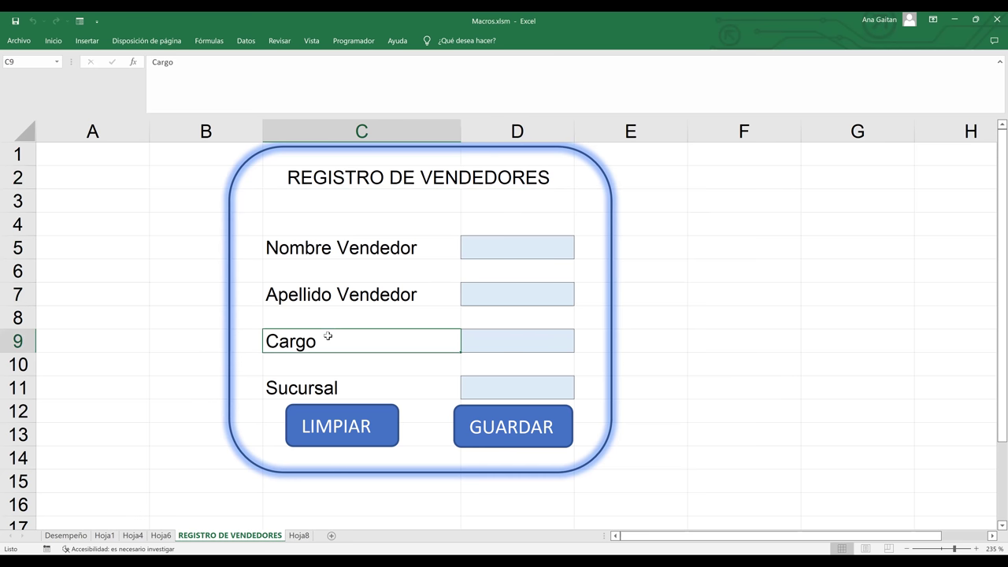
{"action": "left_click", "coordinate": [514, 243]}
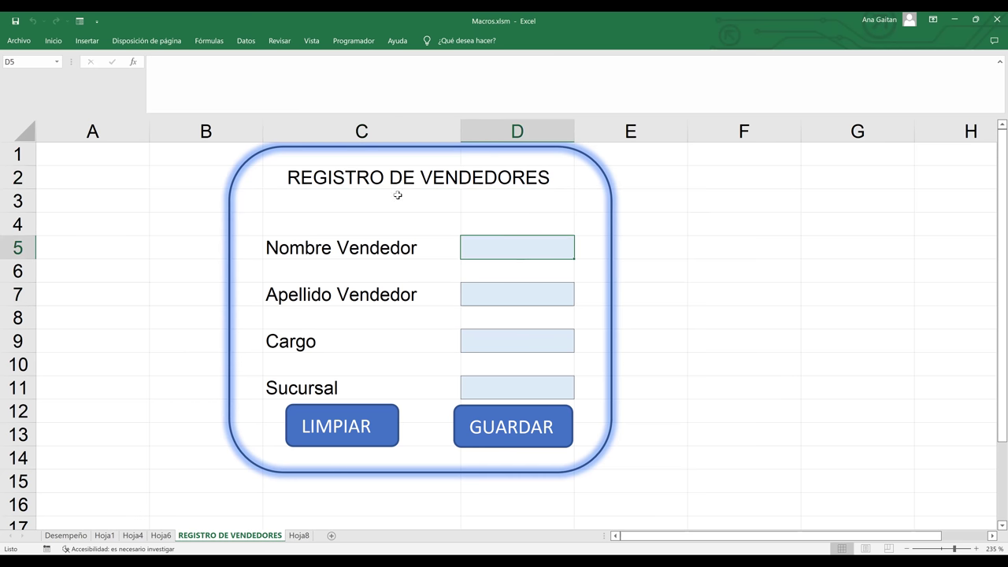
{"action": "left_click", "coordinate": [299, 536]}
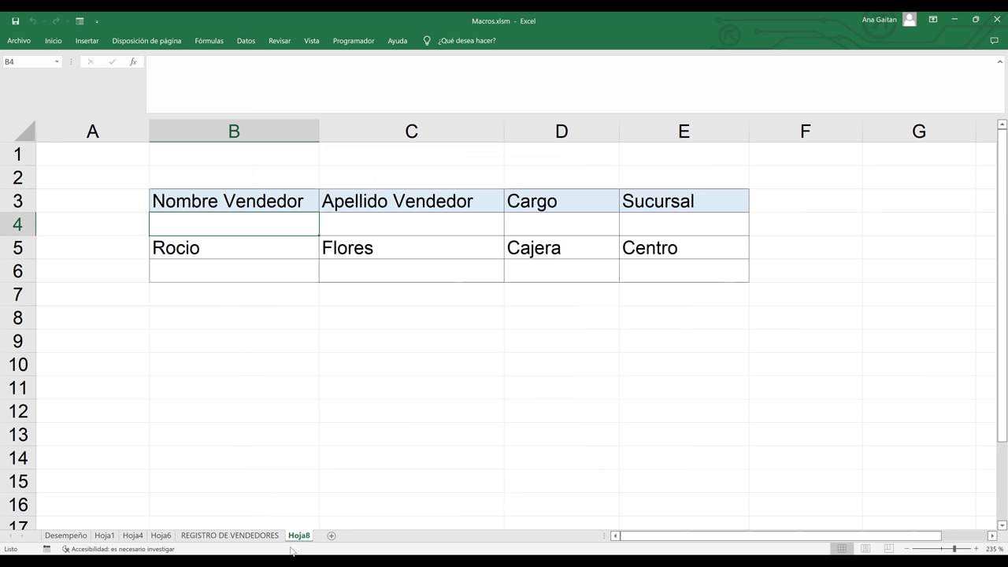
{"action": "left_click", "coordinate": [248, 537]}
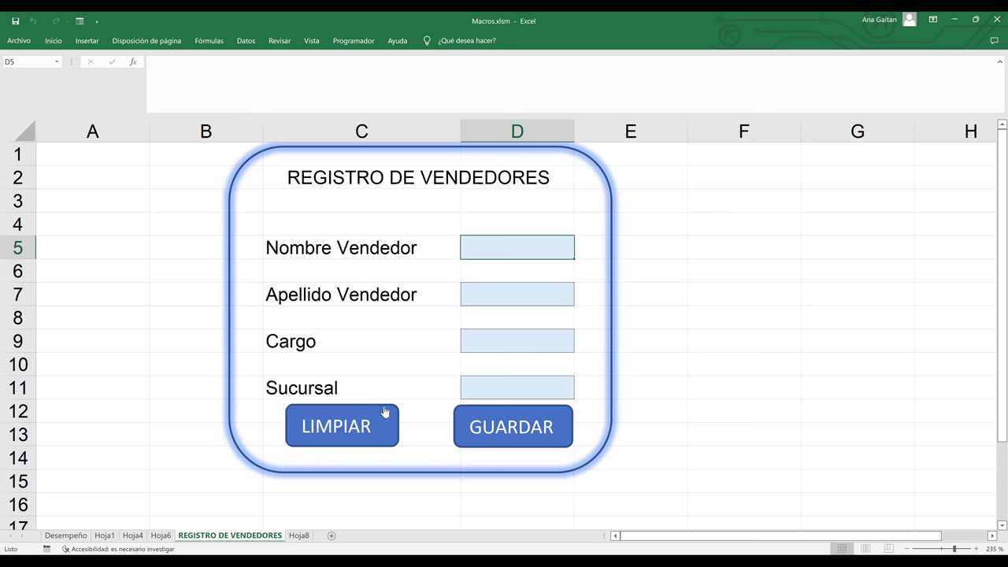
{"action": "left_click", "coordinate": [853, 310]}
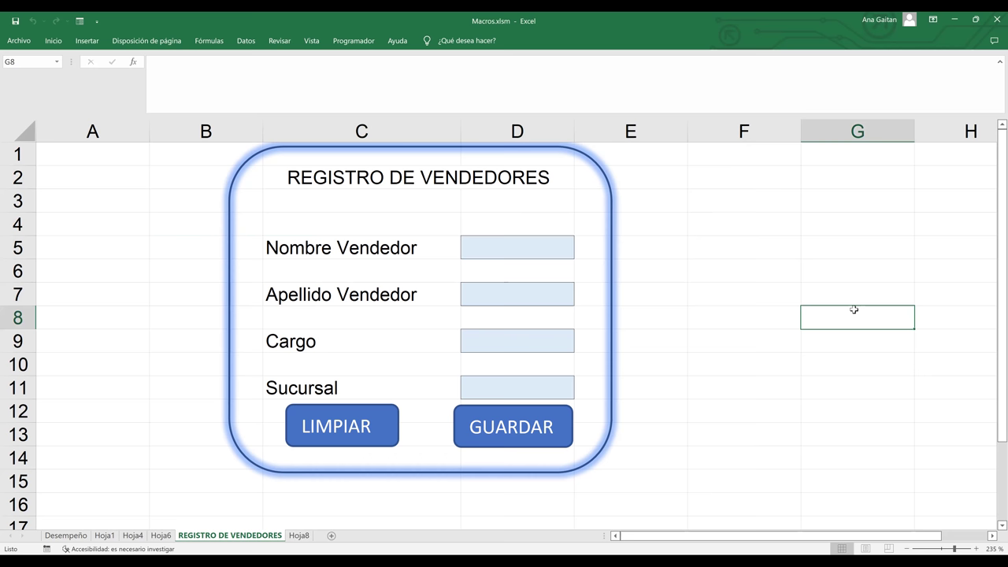
{"action": "left_click", "coordinate": [721, 403]}
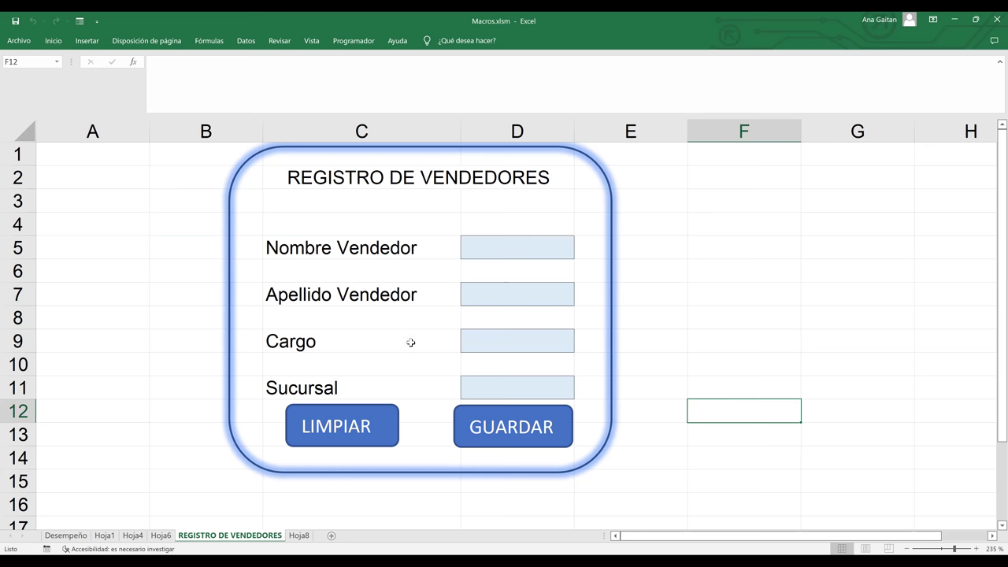
{"action": "left_click", "coordinate": [298, 535]}
{"action": "left_click", "coordinate": [434, 324]}
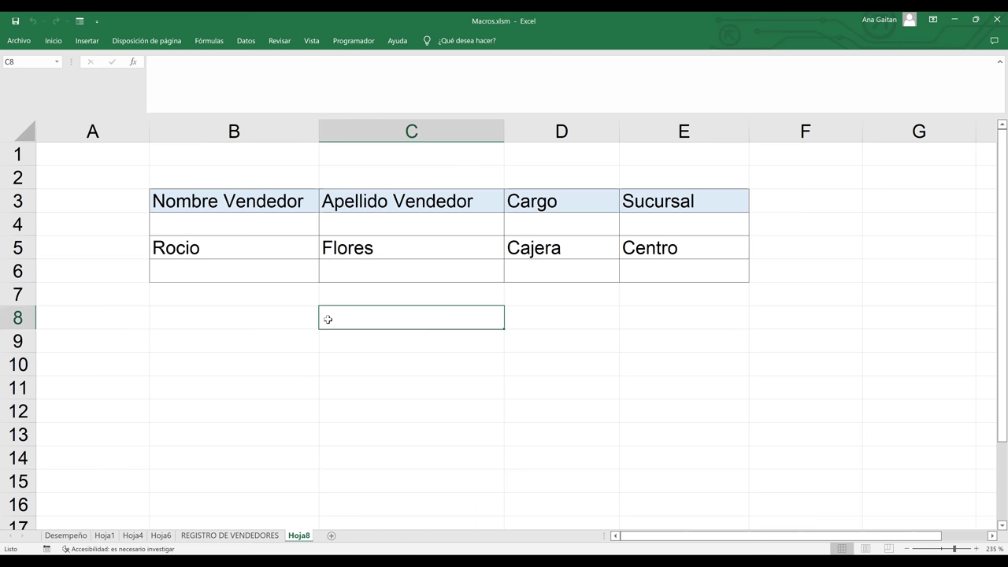
{"action": "left_click", "coordinate": [224, 279]}
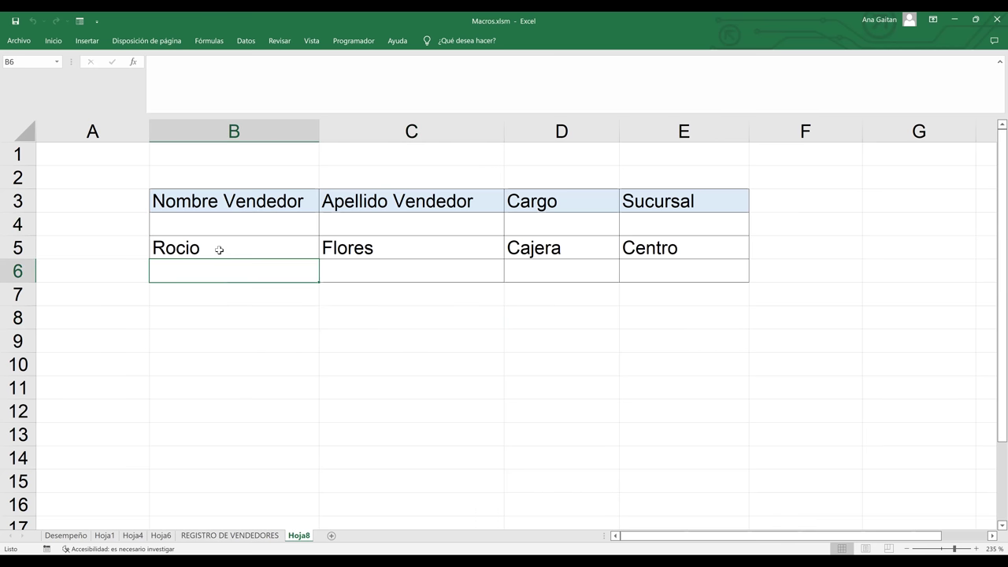
{"action": "left_click", "coordinate": [219, 250]}
{"action": "left_click", "coordinate": [345, 253]}
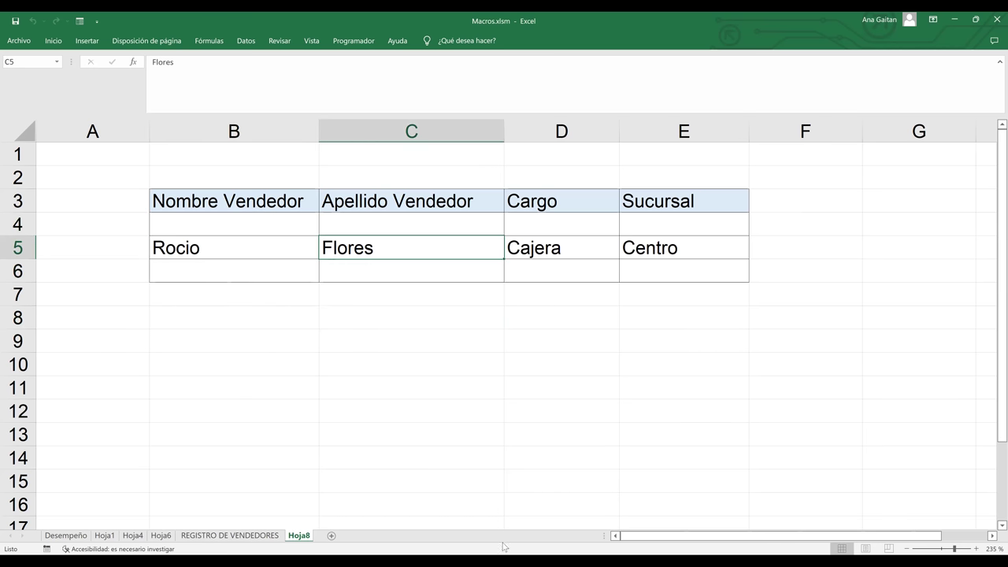
{"action": "left_click", "coordinate": [230, 536]}
{"action": "left_click", "coordinate": [651, 257]}
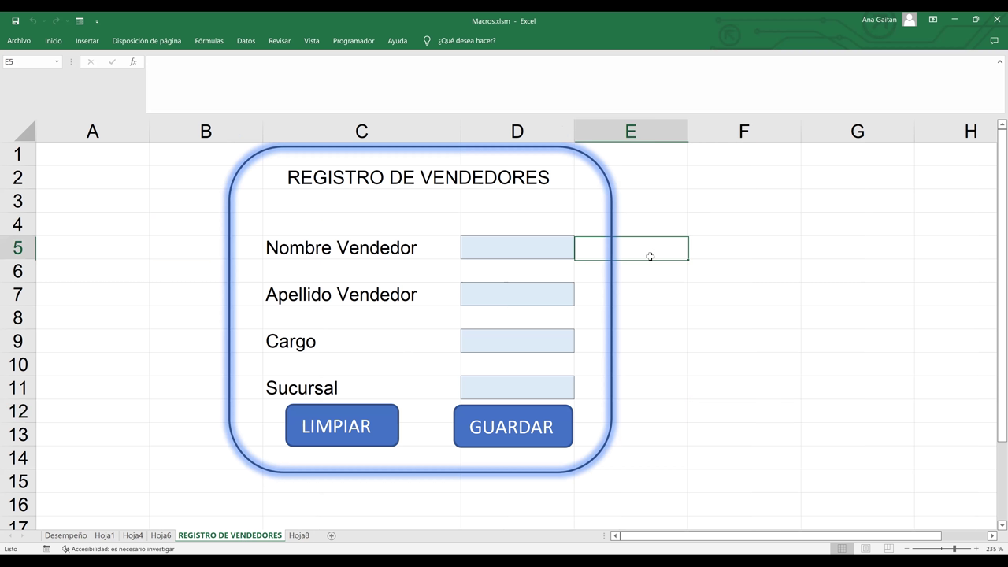
{"action": "left_click", "coordinate": [769, 302]}
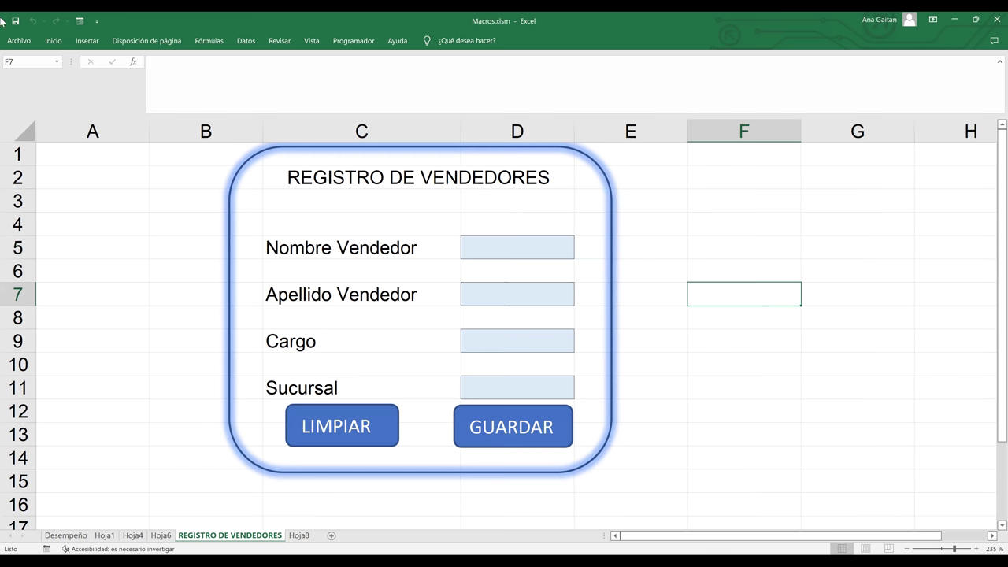
Step: Save as Macros.xlsm with type Libro de Excel habilitado para macros, replacing the existing file
{"action": "left_click", "coordinate": [19, 41]}
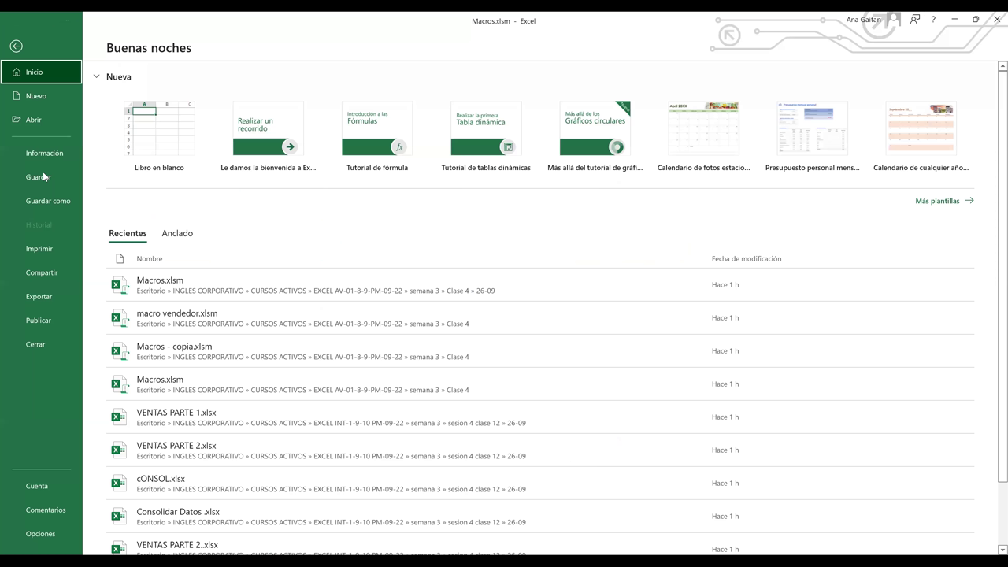
{"action": "left_click", "coordinate": [47, 202]}
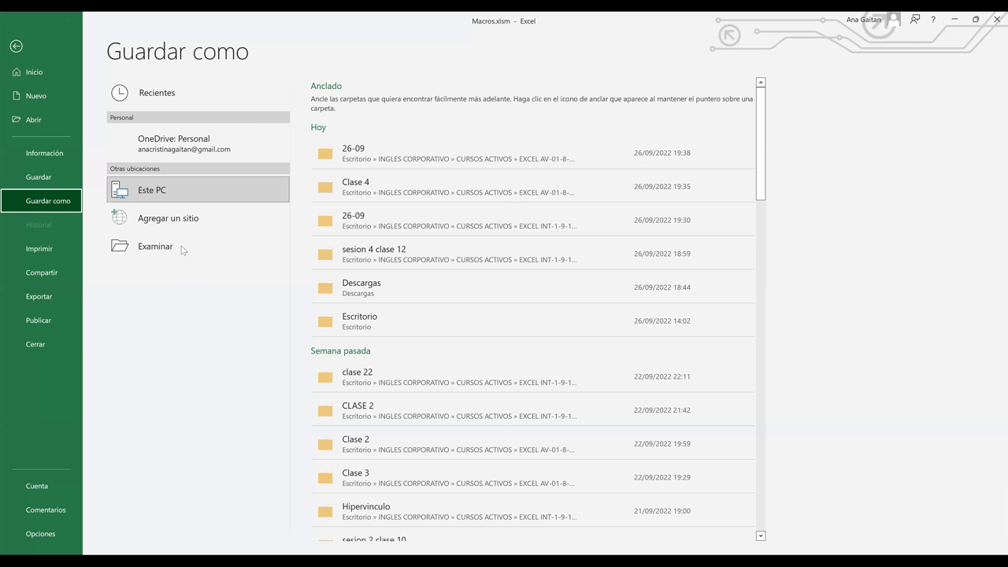
{"action": "left_click", "coordinate": [182, 249]}
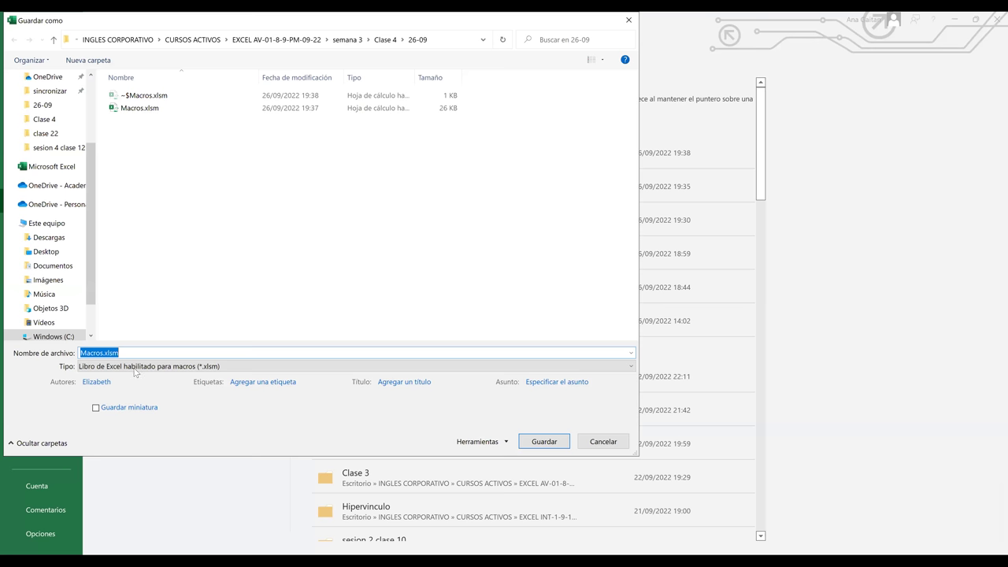
{"action": "left_click", "coordinate": [136, 369]}
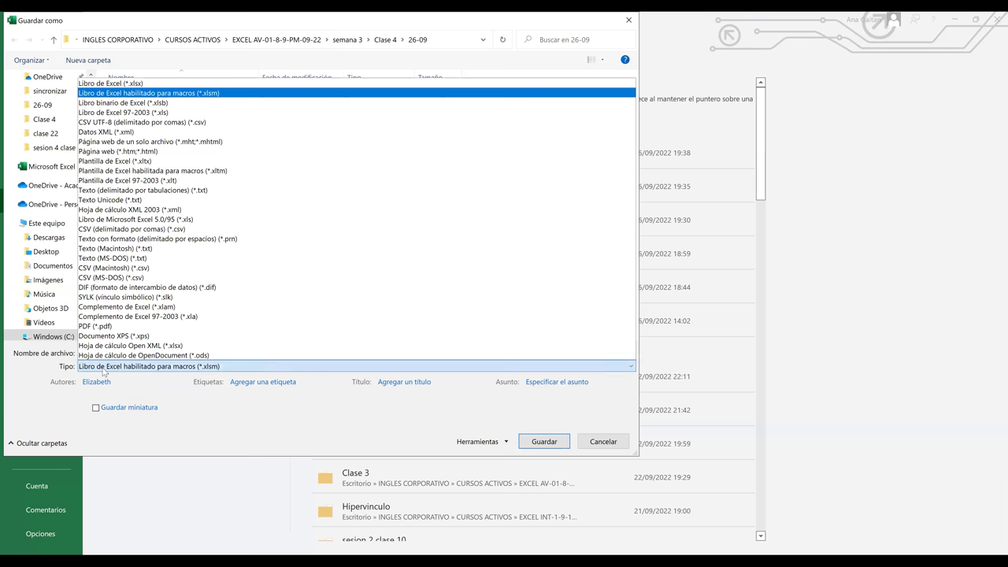
{"action": "left_click", "coordinate": [193, 372]}
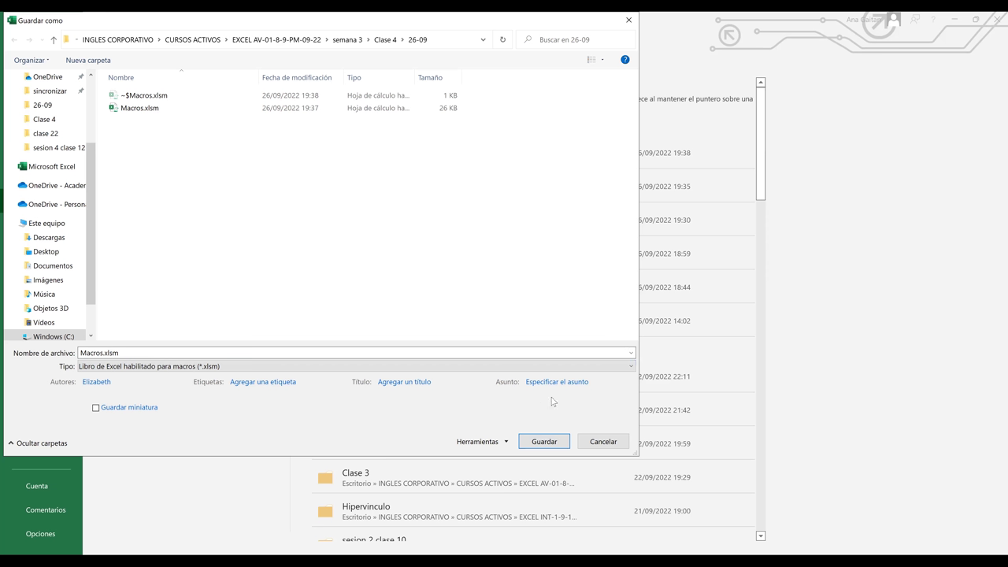
{"action": "left_click", "coordinate": [553, 443]}
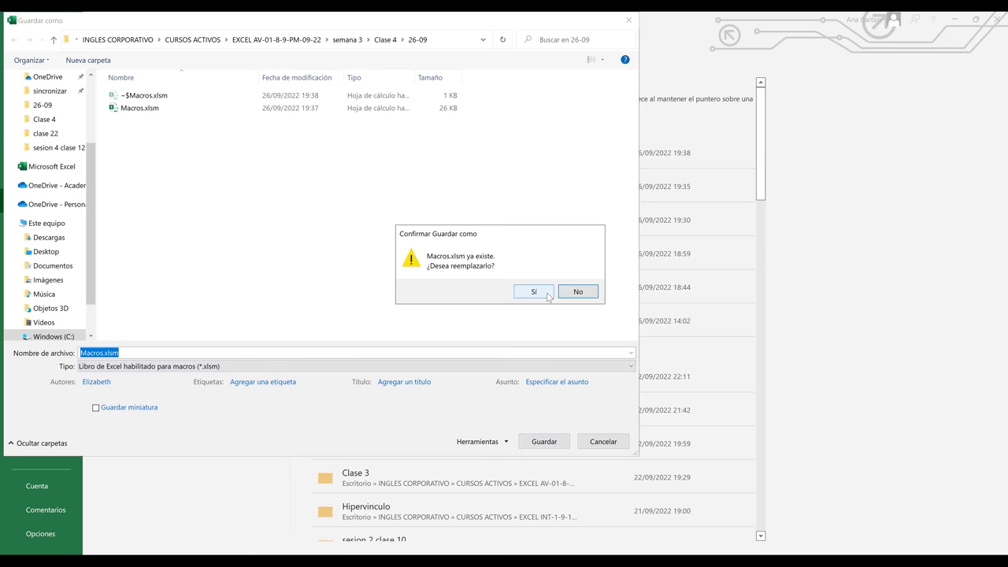
{"action": "left_click", "coordinate": [548, 297]}
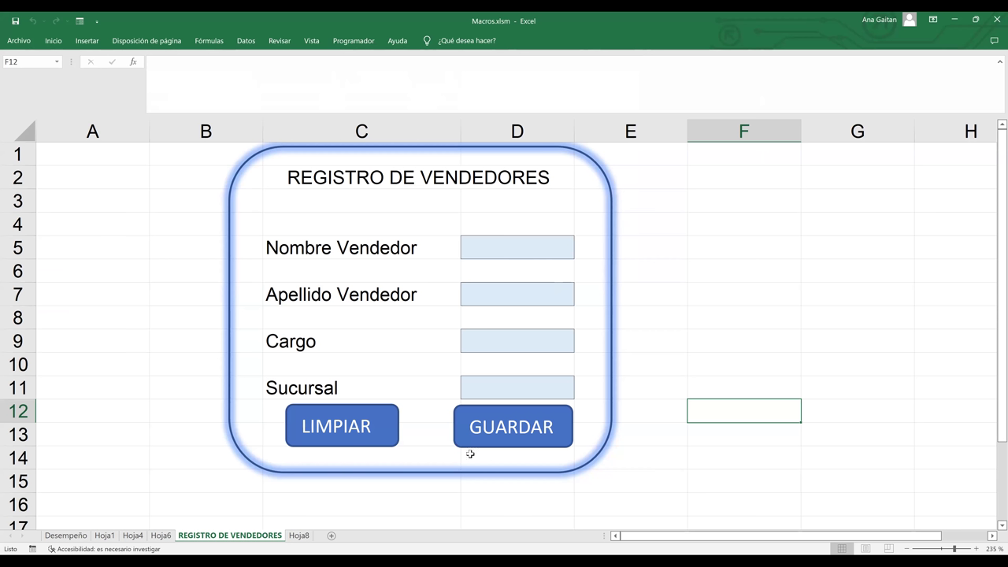
Step: Show the Hoja8 sheet with the saved Cajera/Centro record, then press Alt+F11
{"action": "left_click", "coordinate": [298, 536]}
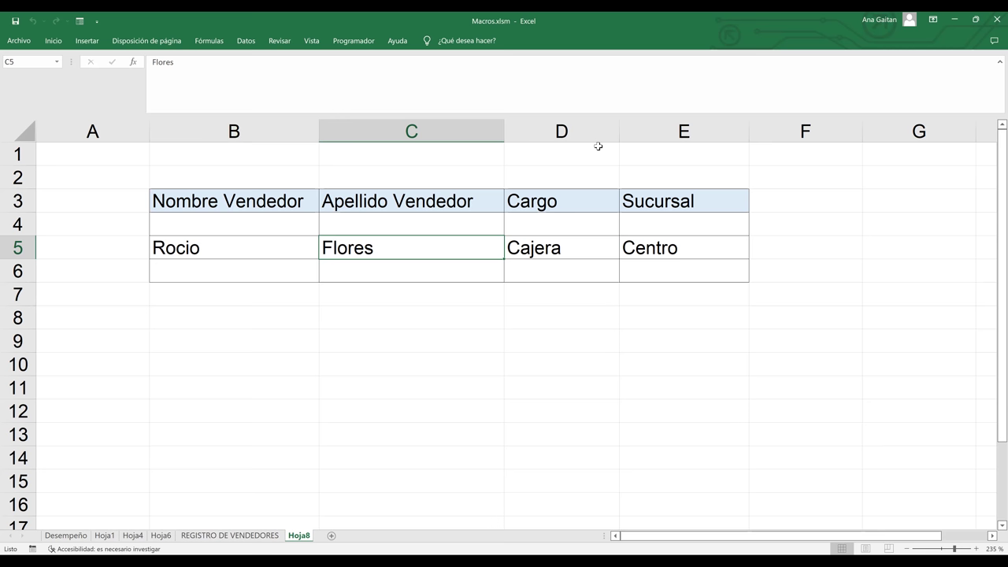
{"action": "key", "text": "alt+F11"}
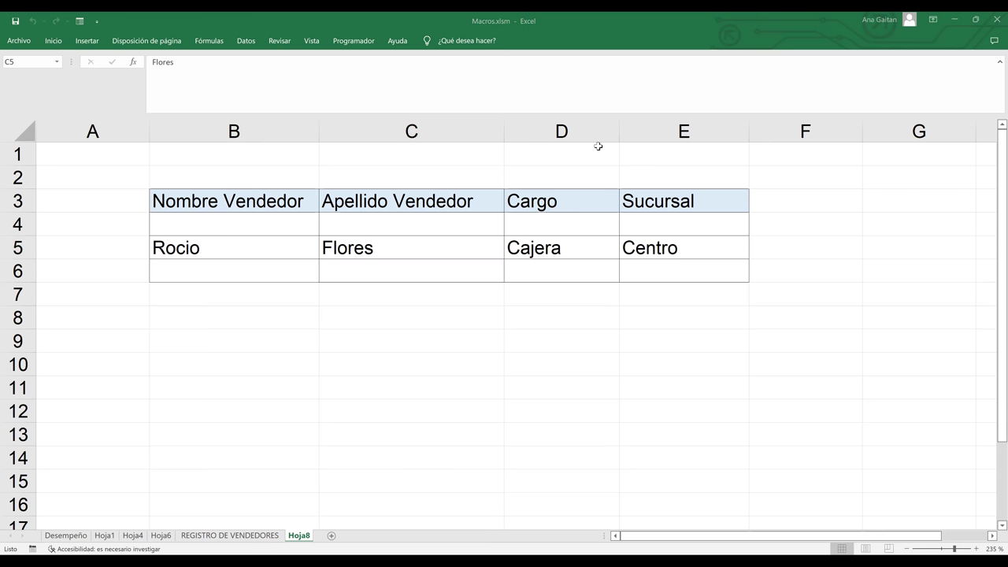